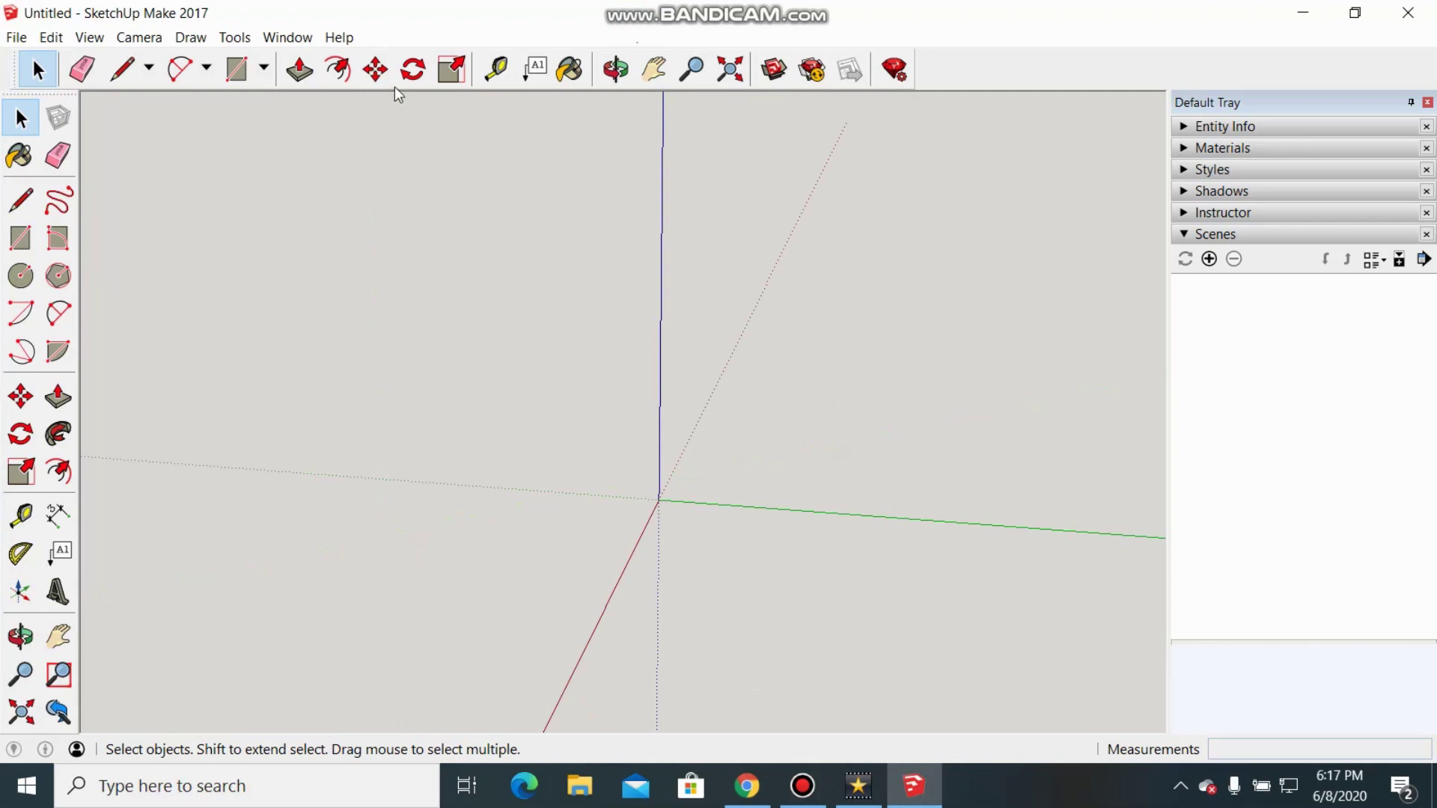
Set the model's length units to decimal millimetres with a precision of 0mm
left_click(287, 37)
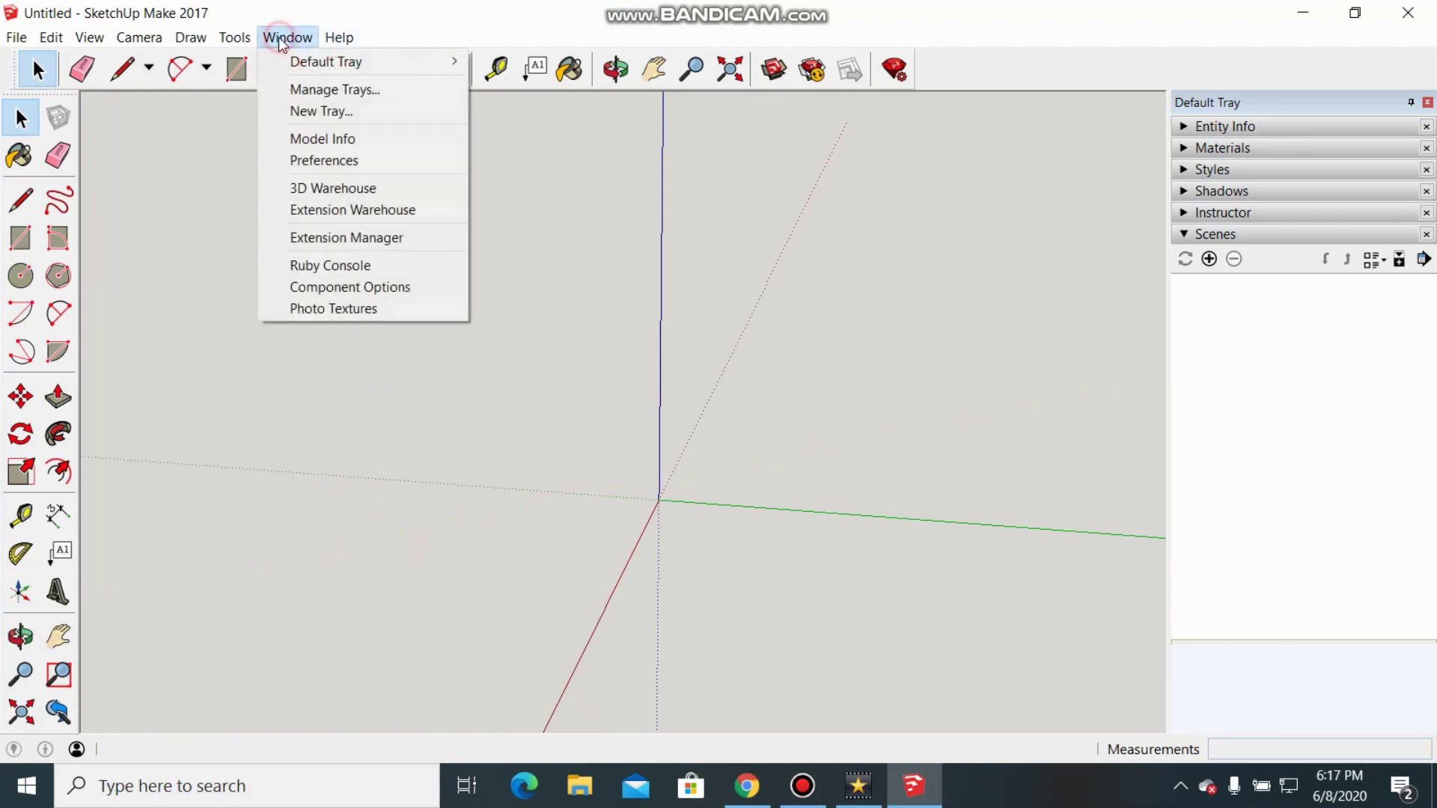
left_click(314, 138)
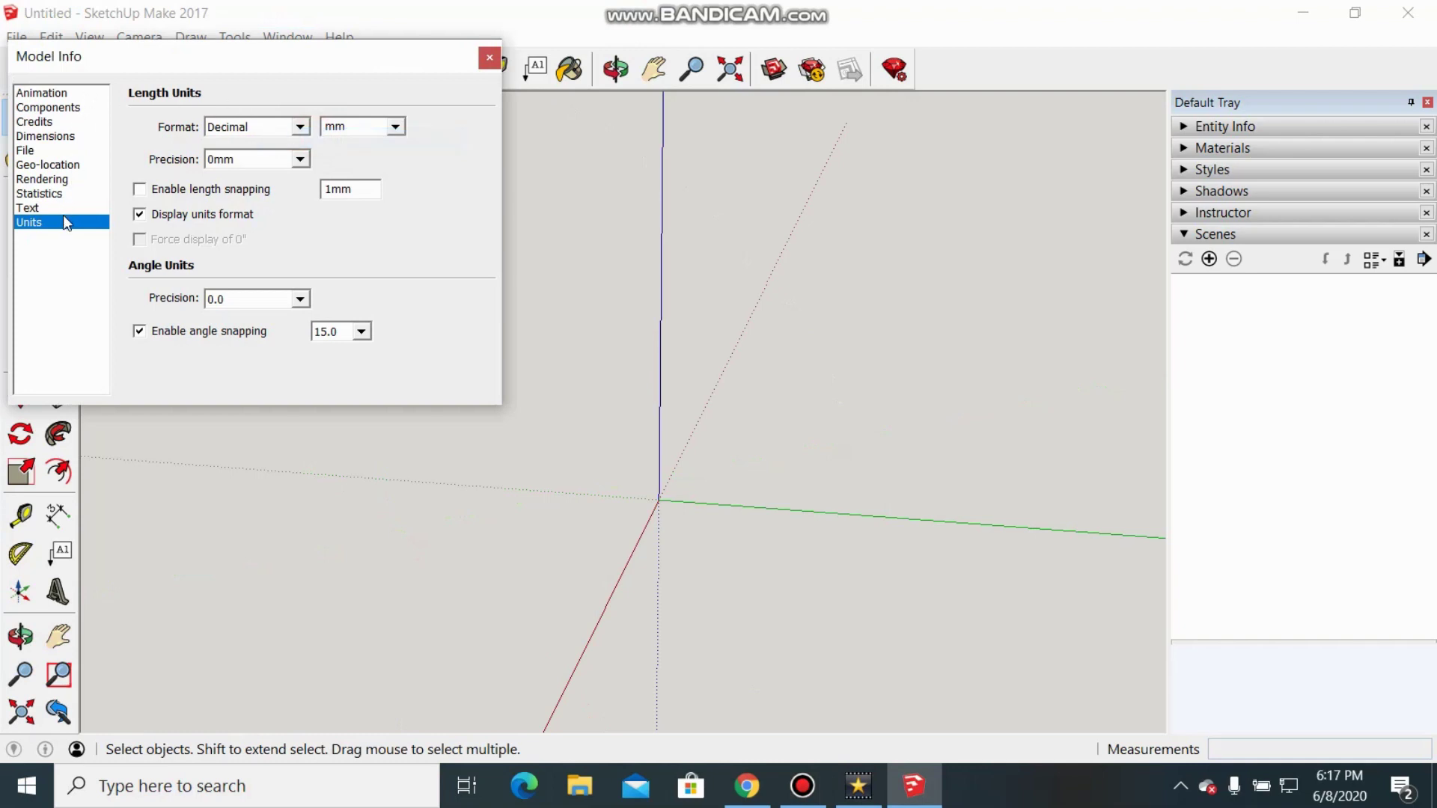
left_click(301, 127)
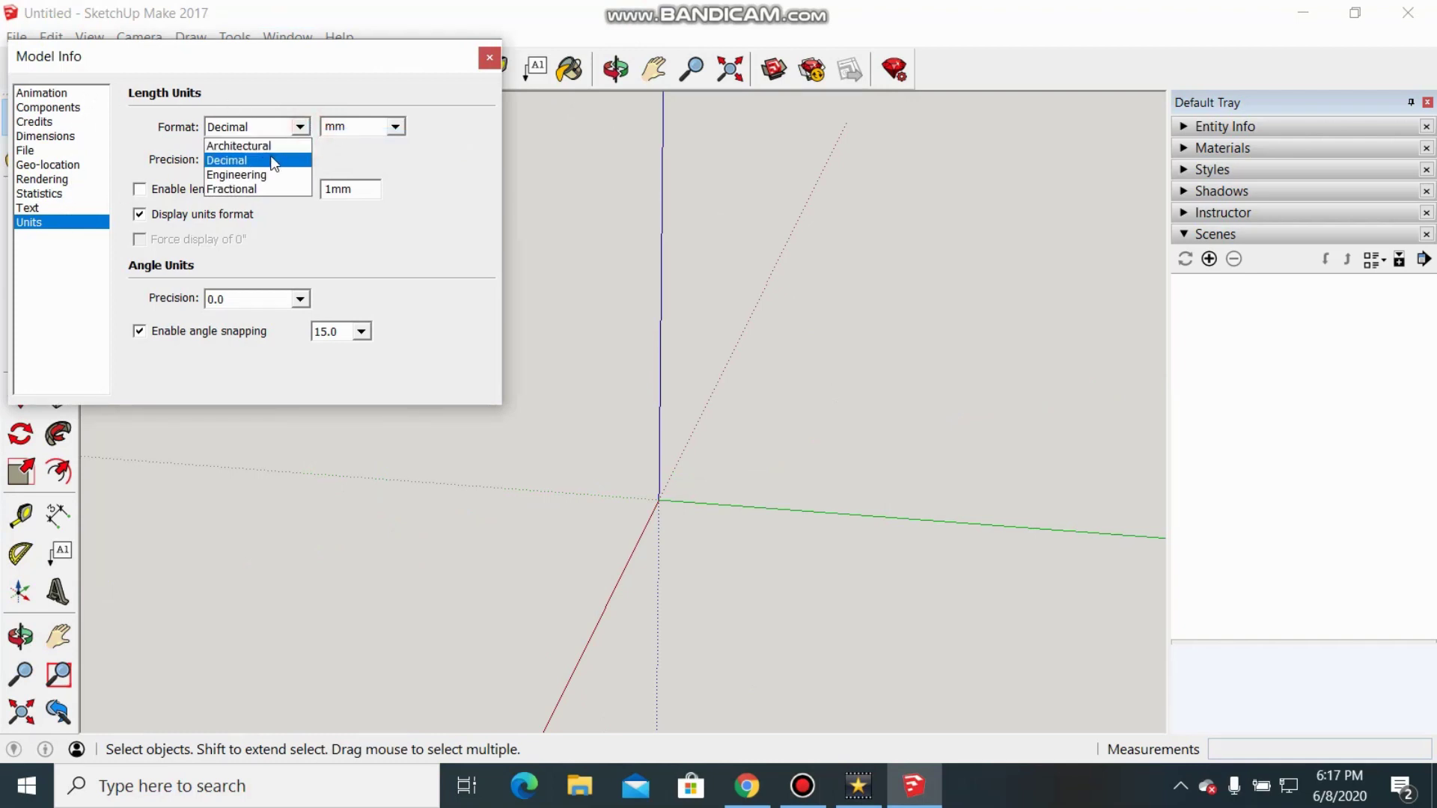
left_click(274, 161)
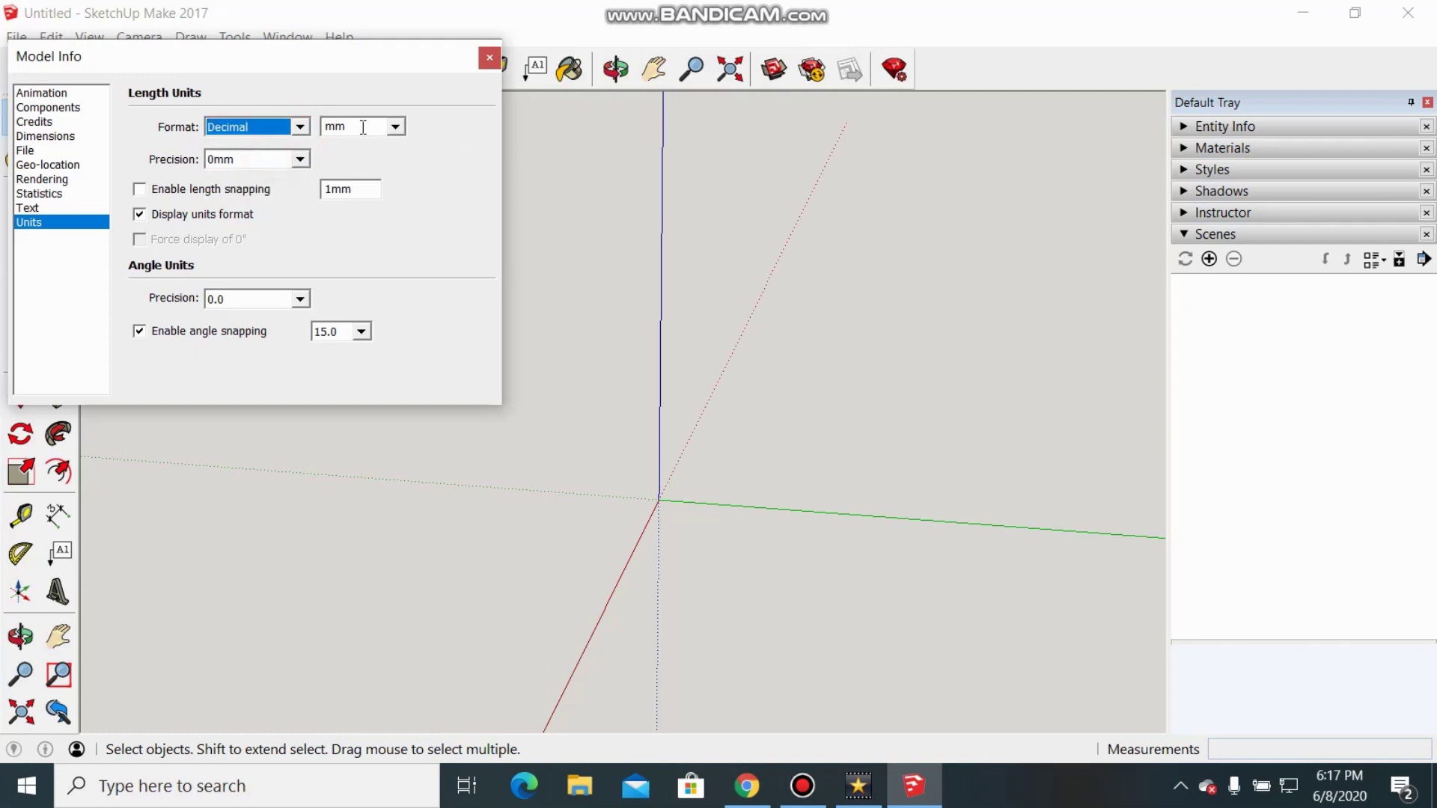
left_click(300, 159)
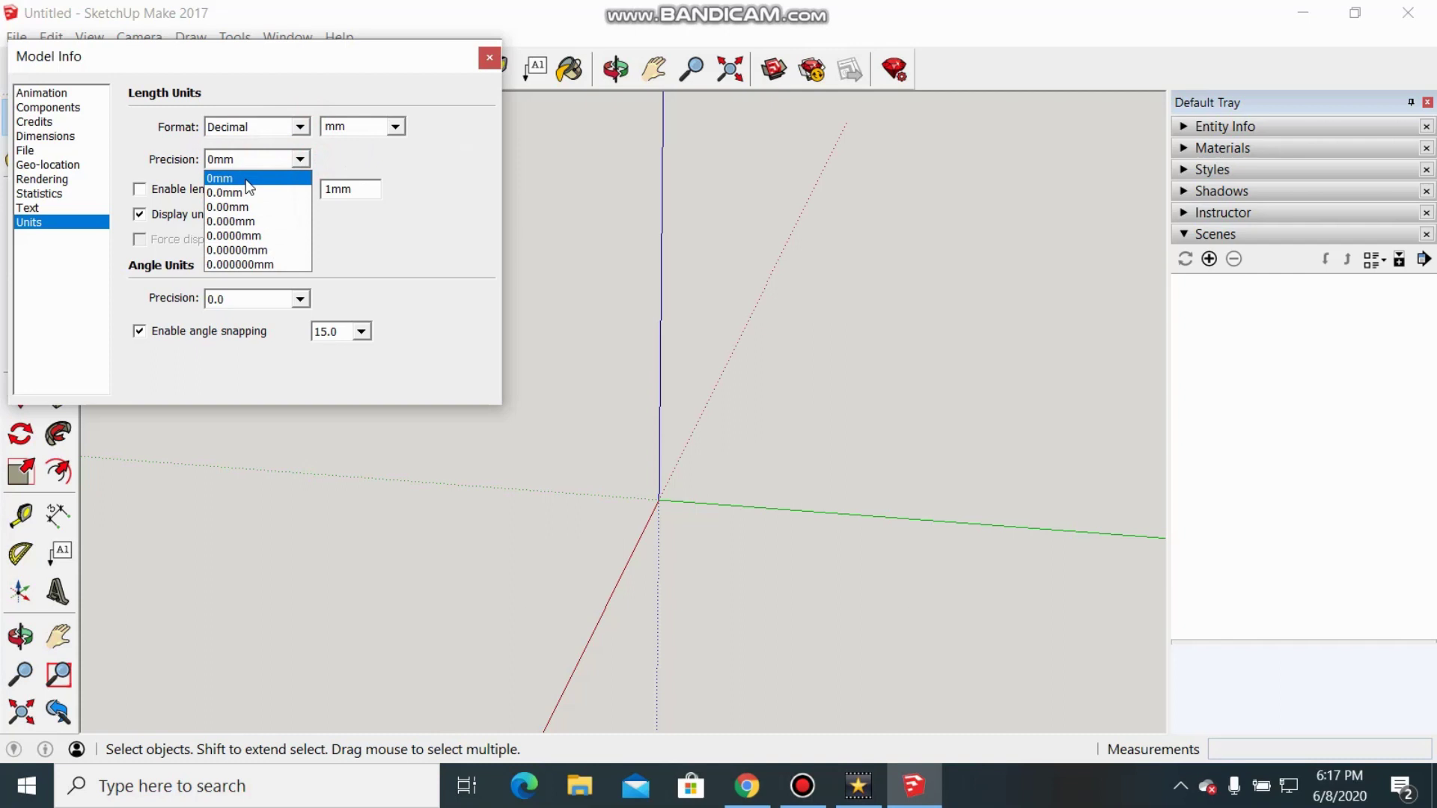
left_click(482, 57)
left_click(490, 57)
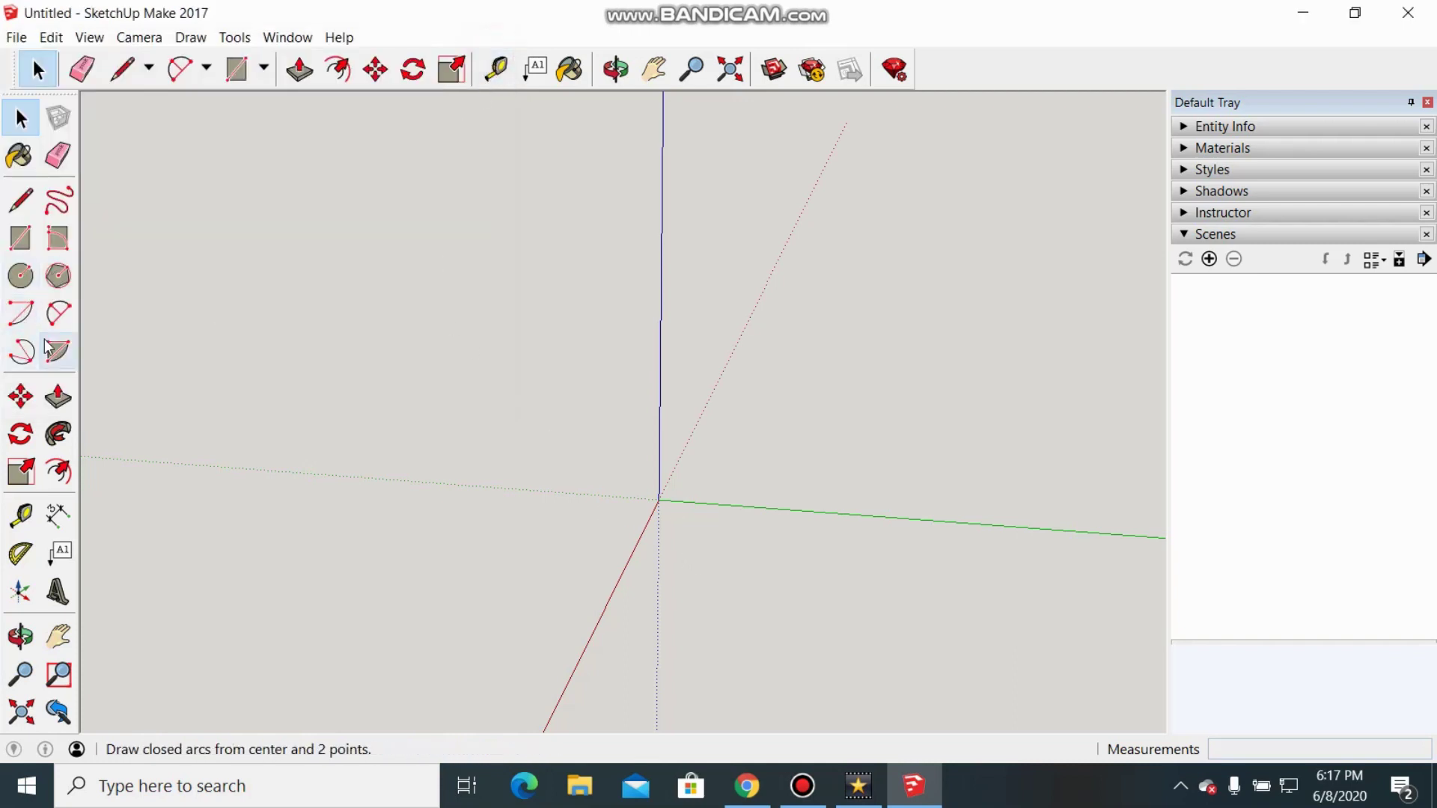
Draw a 360 by 700 mm rectangle on the ground plane, starting at the origin
left_click(20, 238)
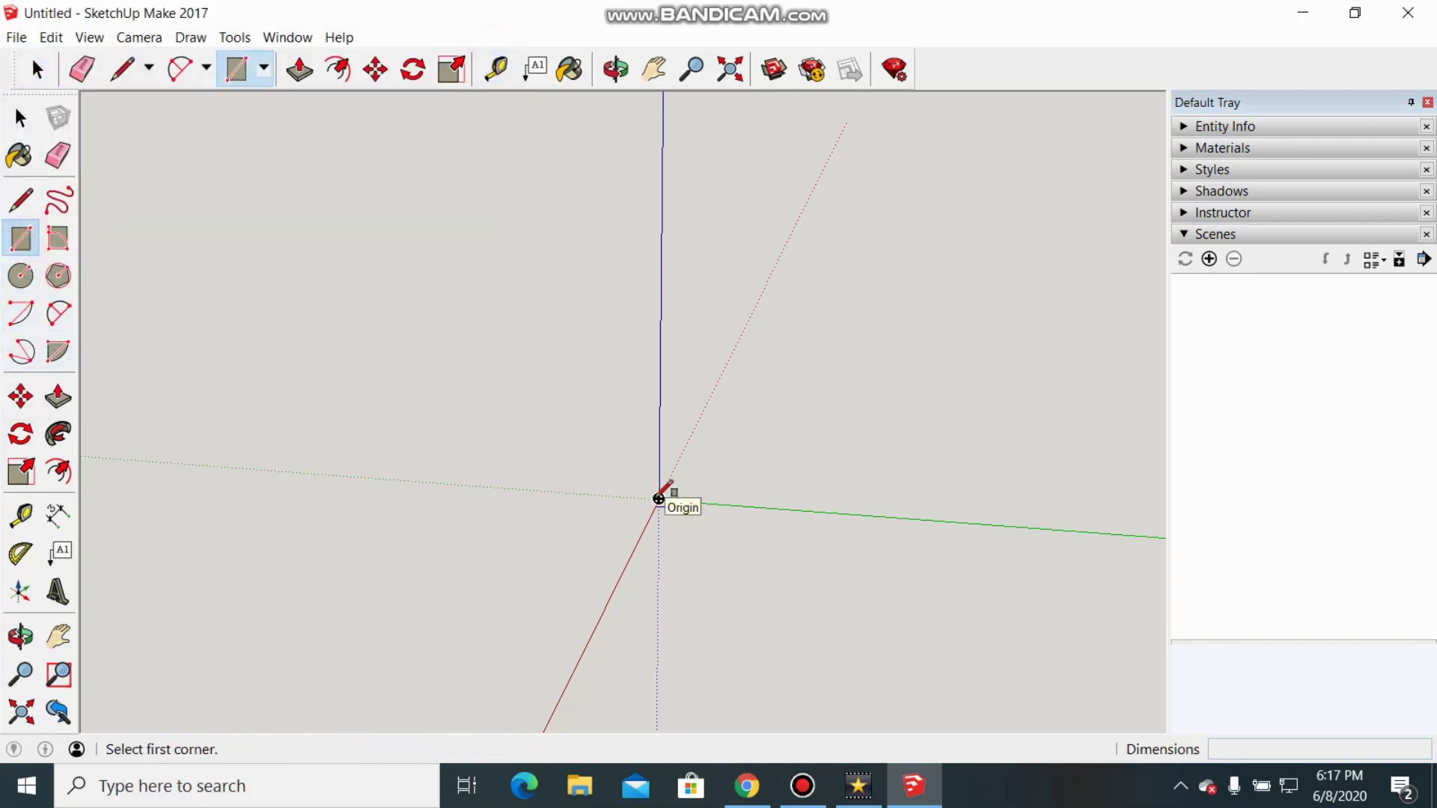
left_click(659, 498)
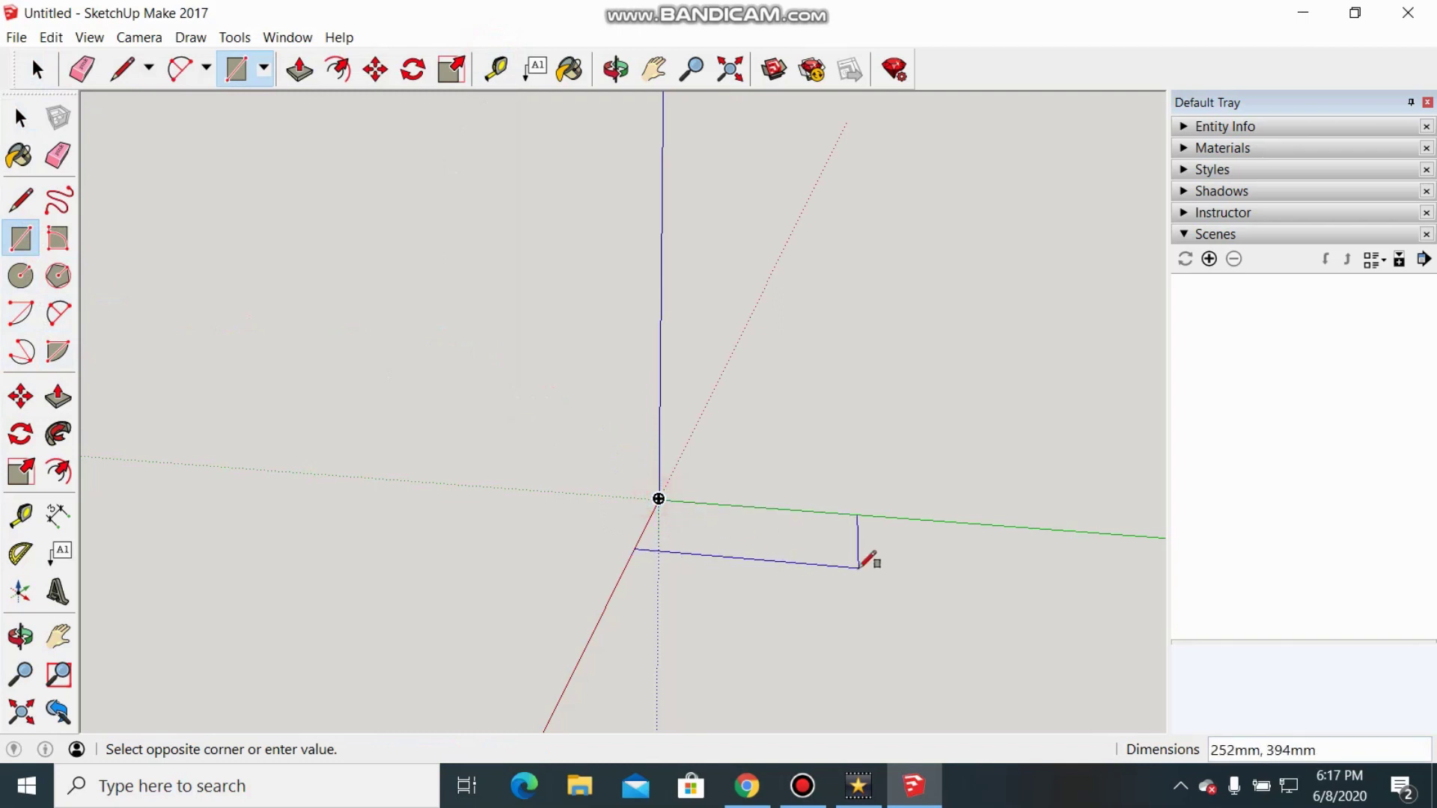
type("360,700")
key("Return")
scroll(808, 667, "down", 2)
key("space")
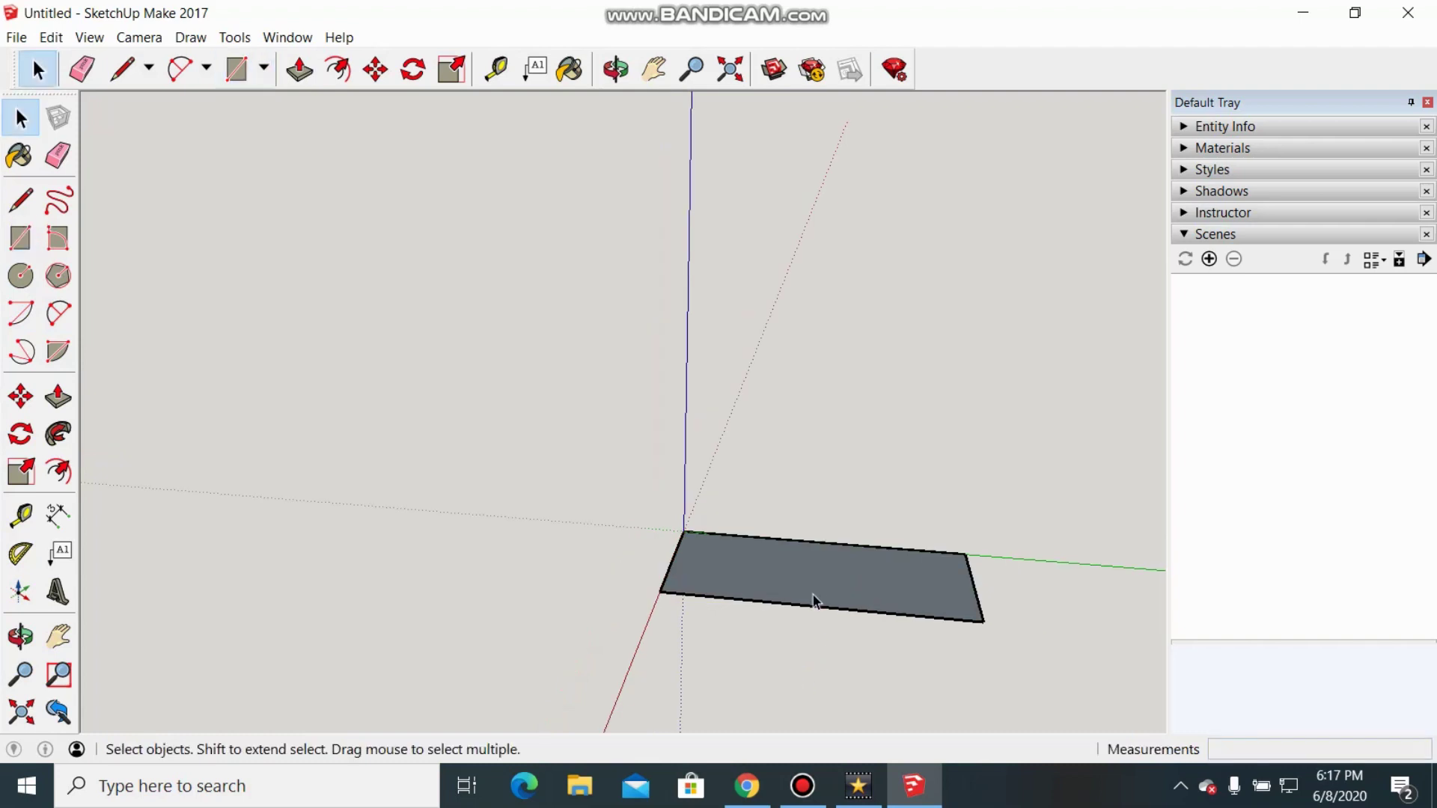
Make the rectangle's face and edges a group
double_click(813, 582)
right_click(811, 581)
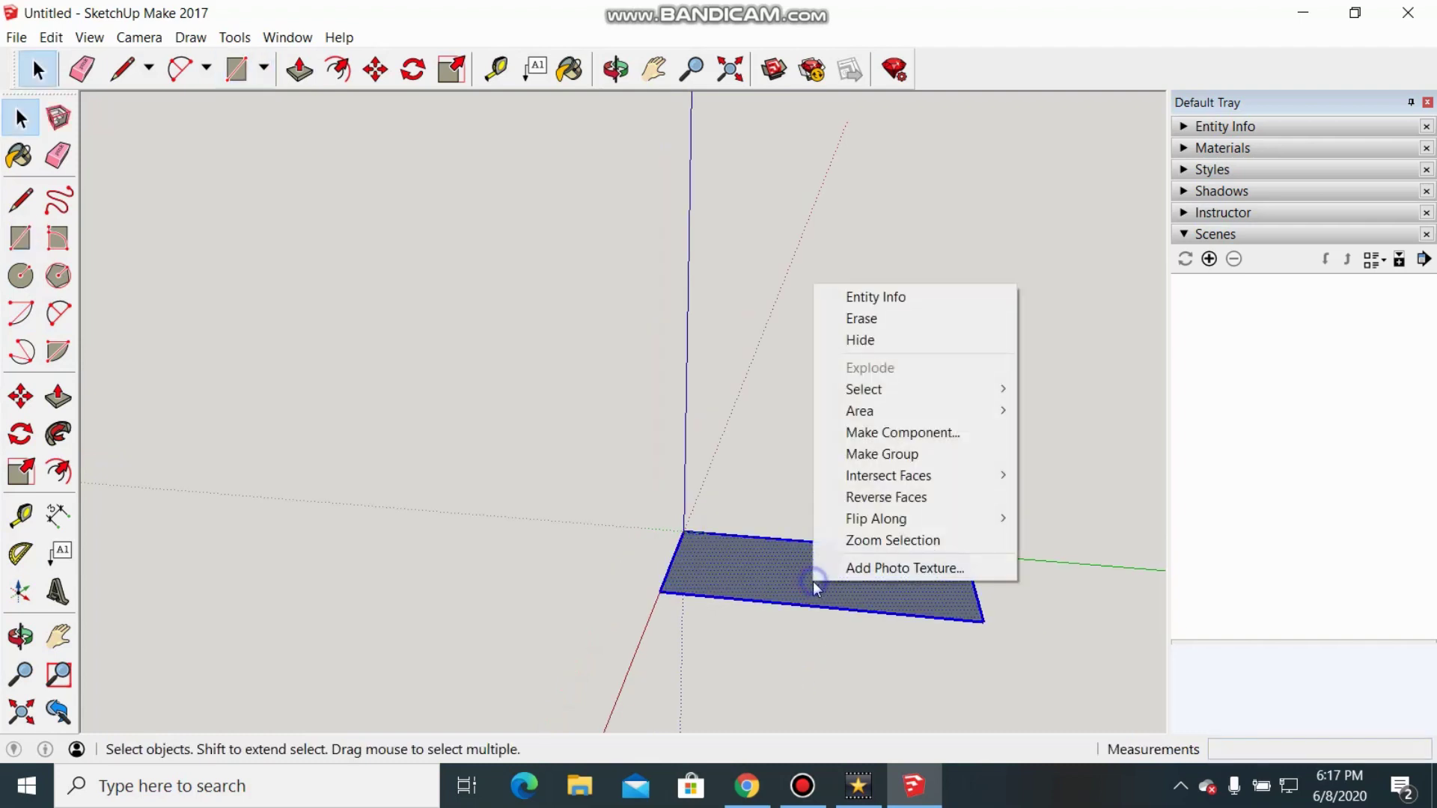
left_click(938, 454)
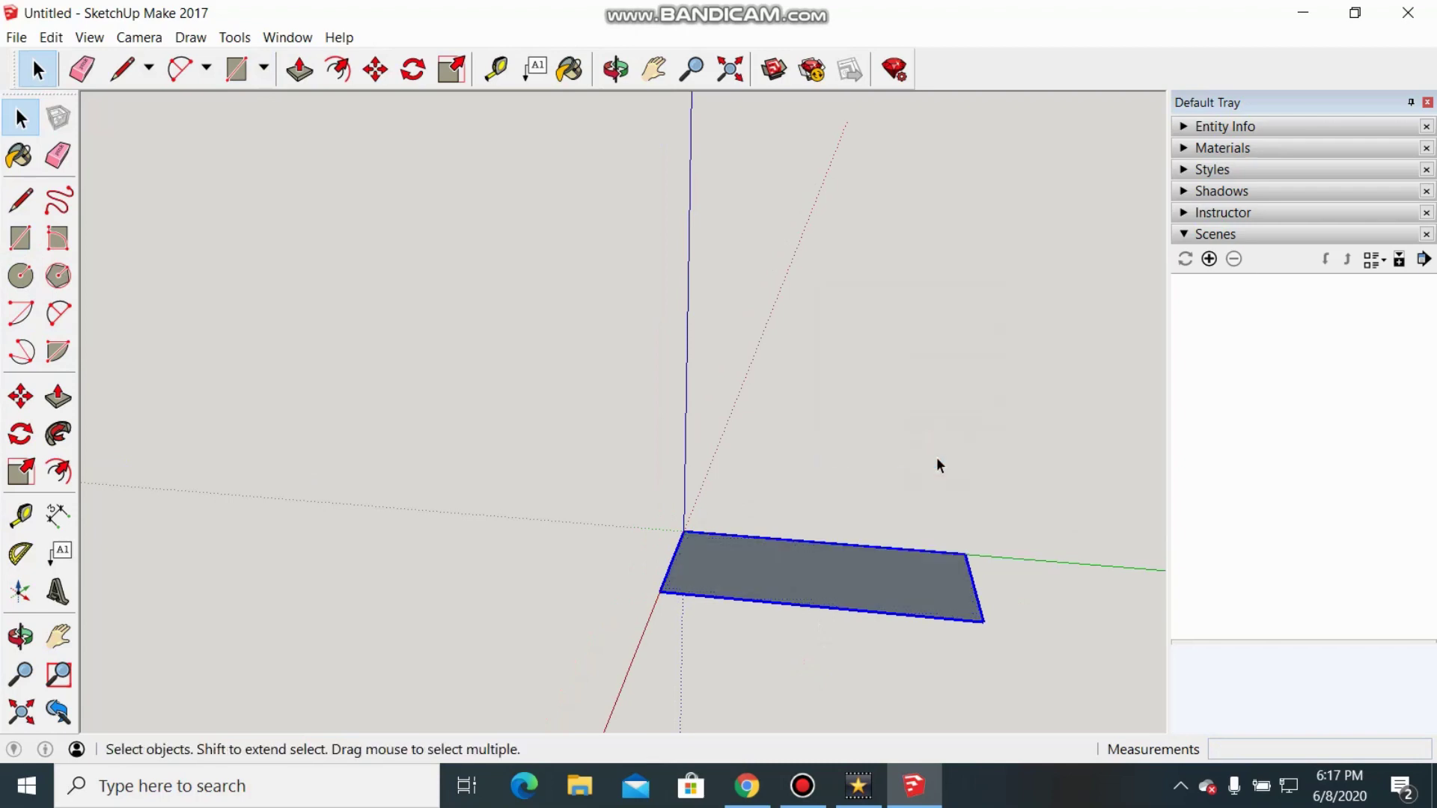
left_click(983, 652)
Extrude the face inside the rectangle's group upward 18 mm with Push/Pull to form the bottom board
left_click(853, 582)
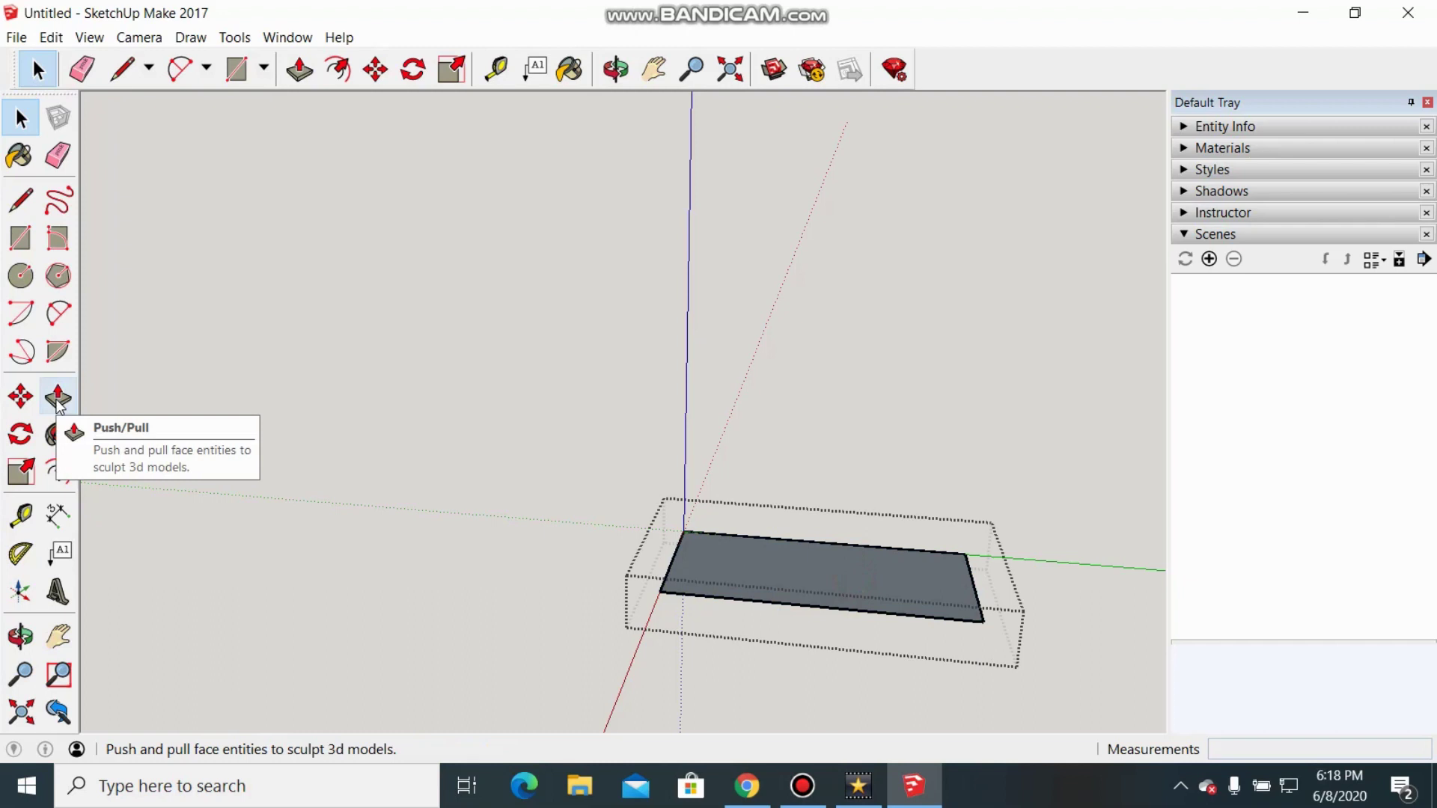
left_click(58, 401)
left_click(881, 591)
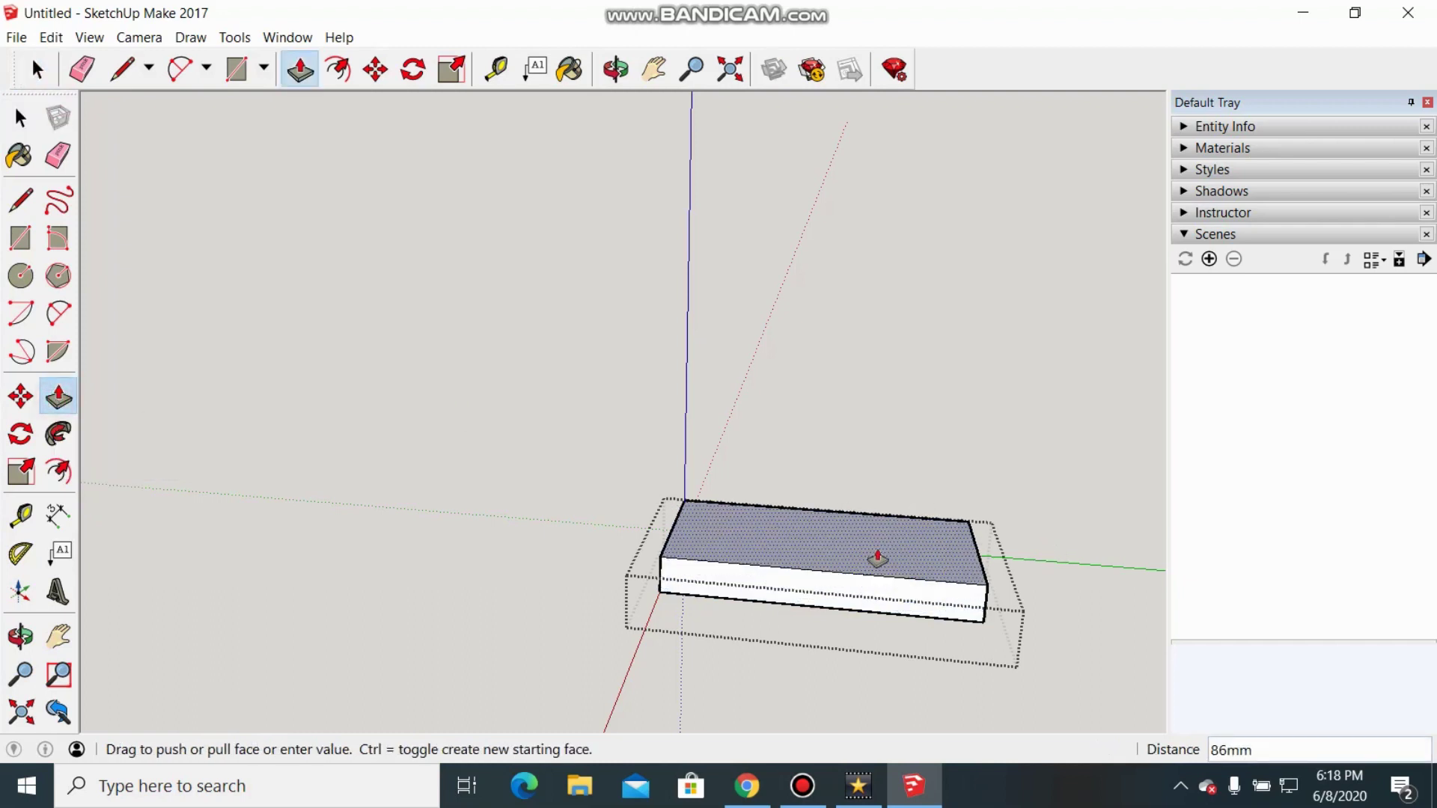
type("18")
key("Return")
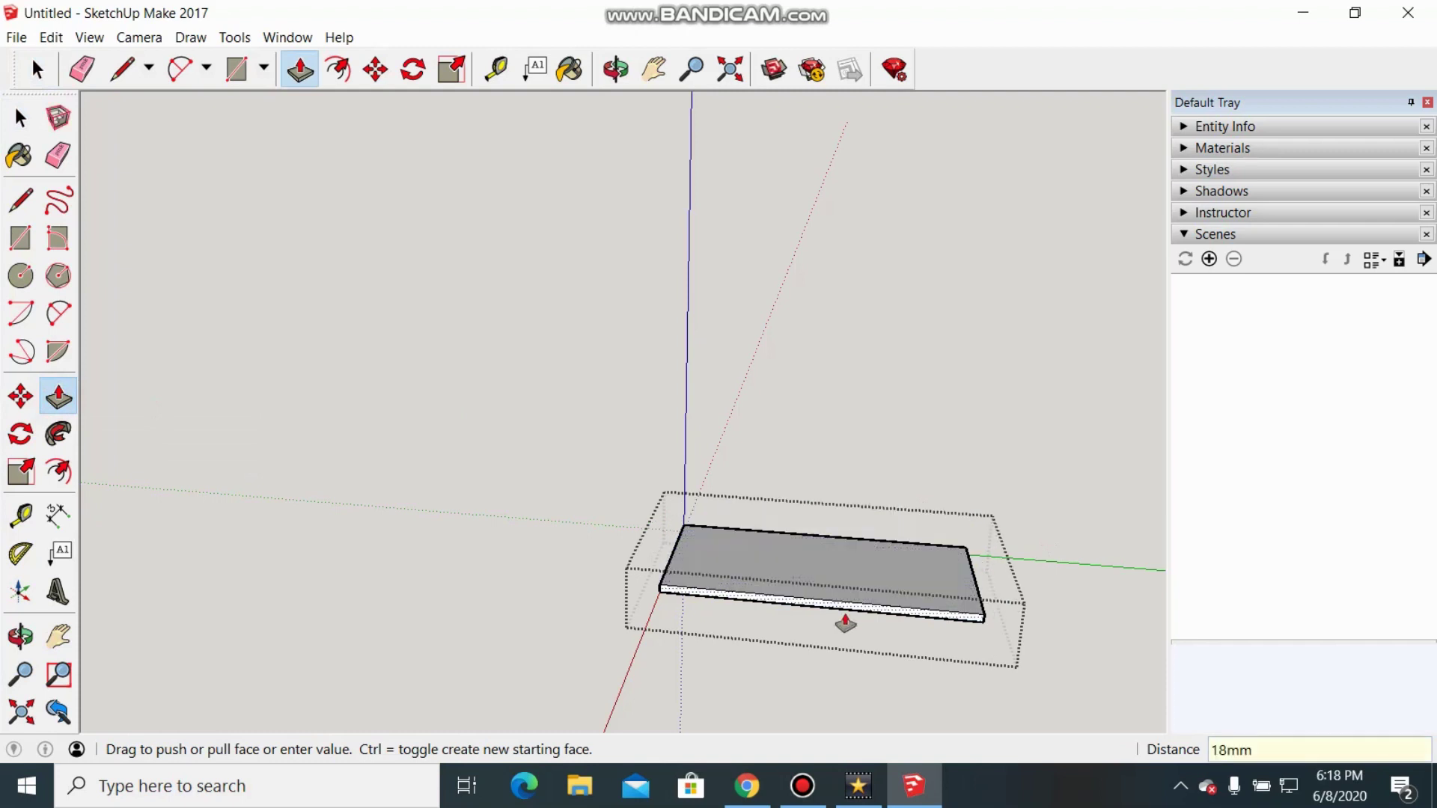
key("space")
Draw an upright rectangle 350 mm high and 360 mm wide on the bottom board's short top edge at the origin end
middle_click_drag(820, 657, 958, 597)
scroll(815, 609, "up", 1)
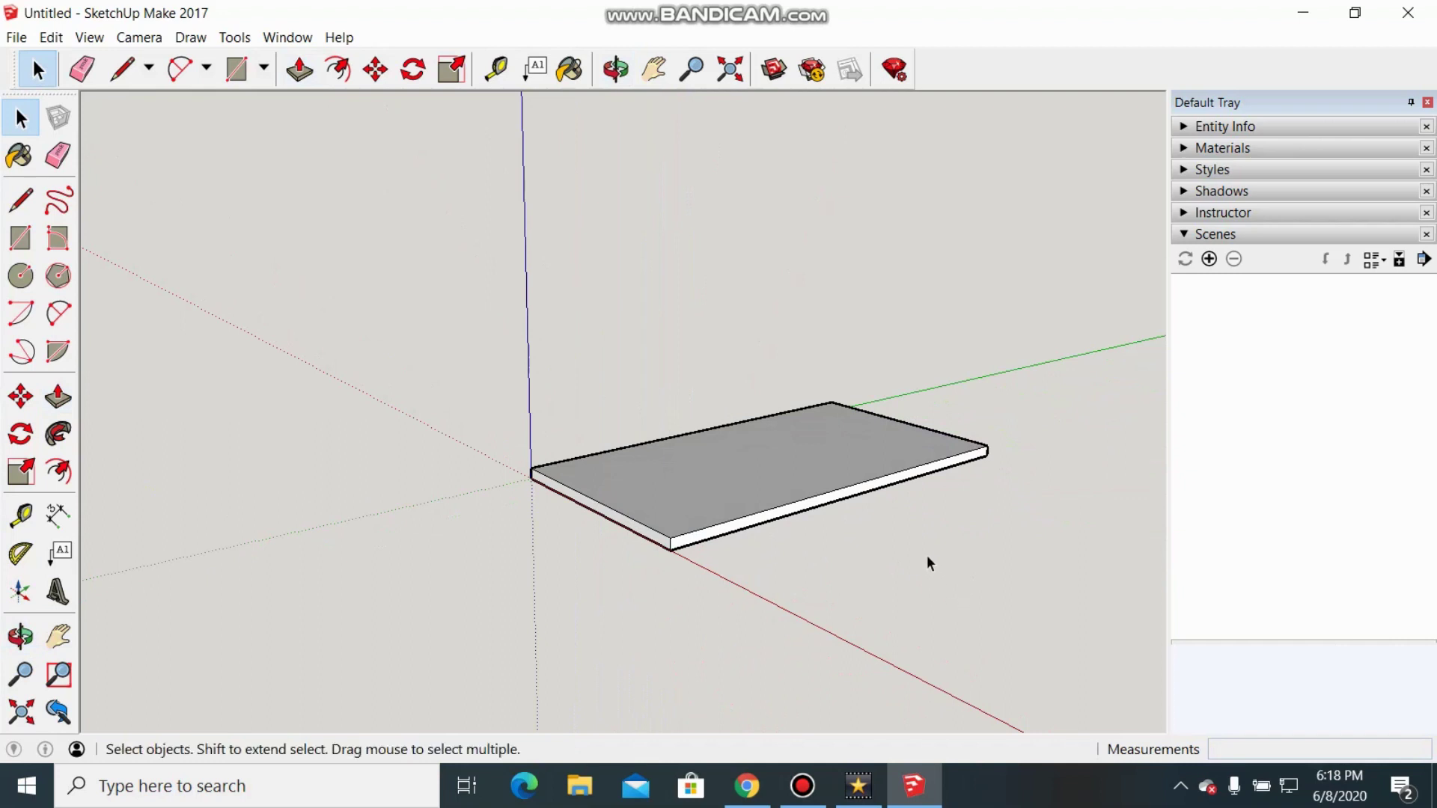
left_click(20, 238)
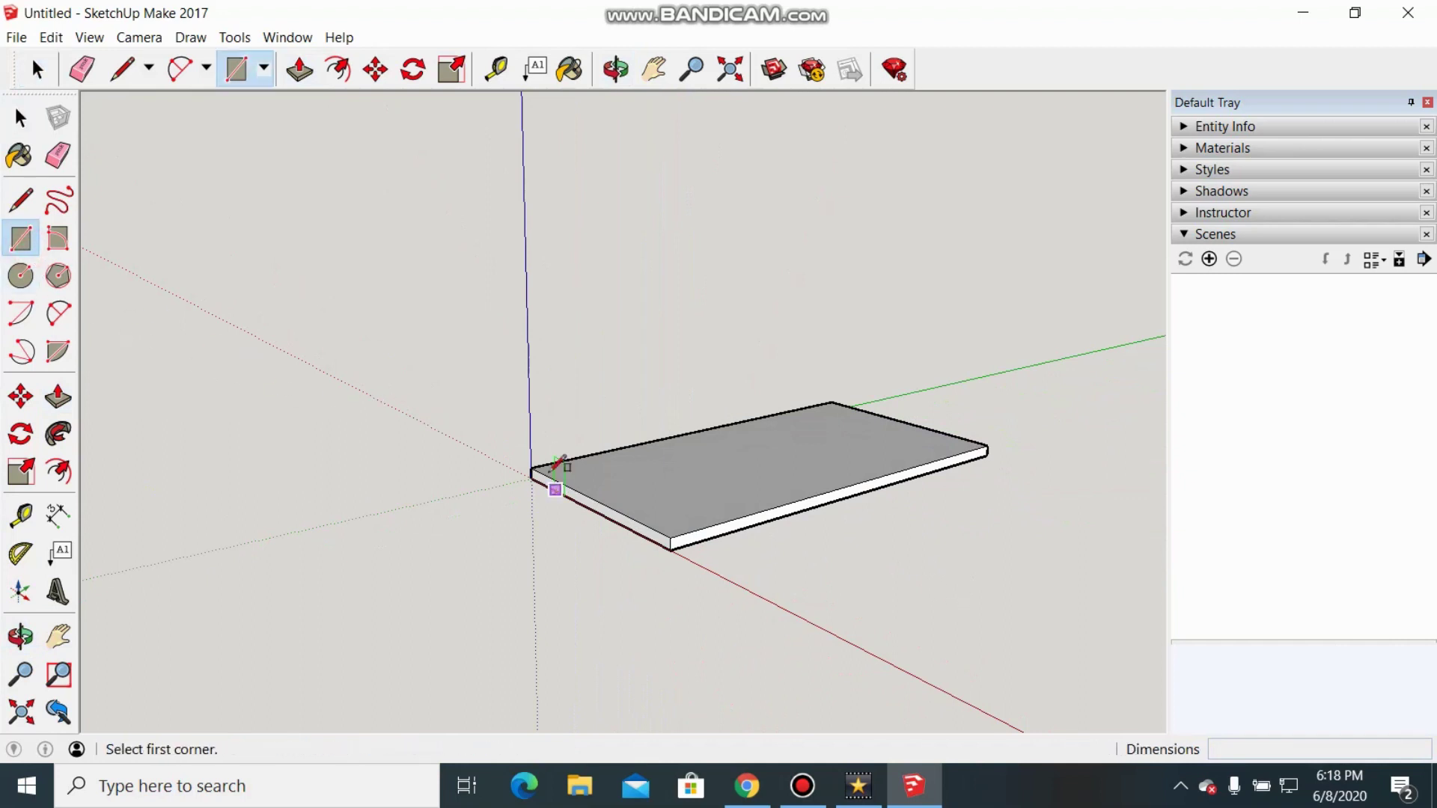
left_click(531, 468)
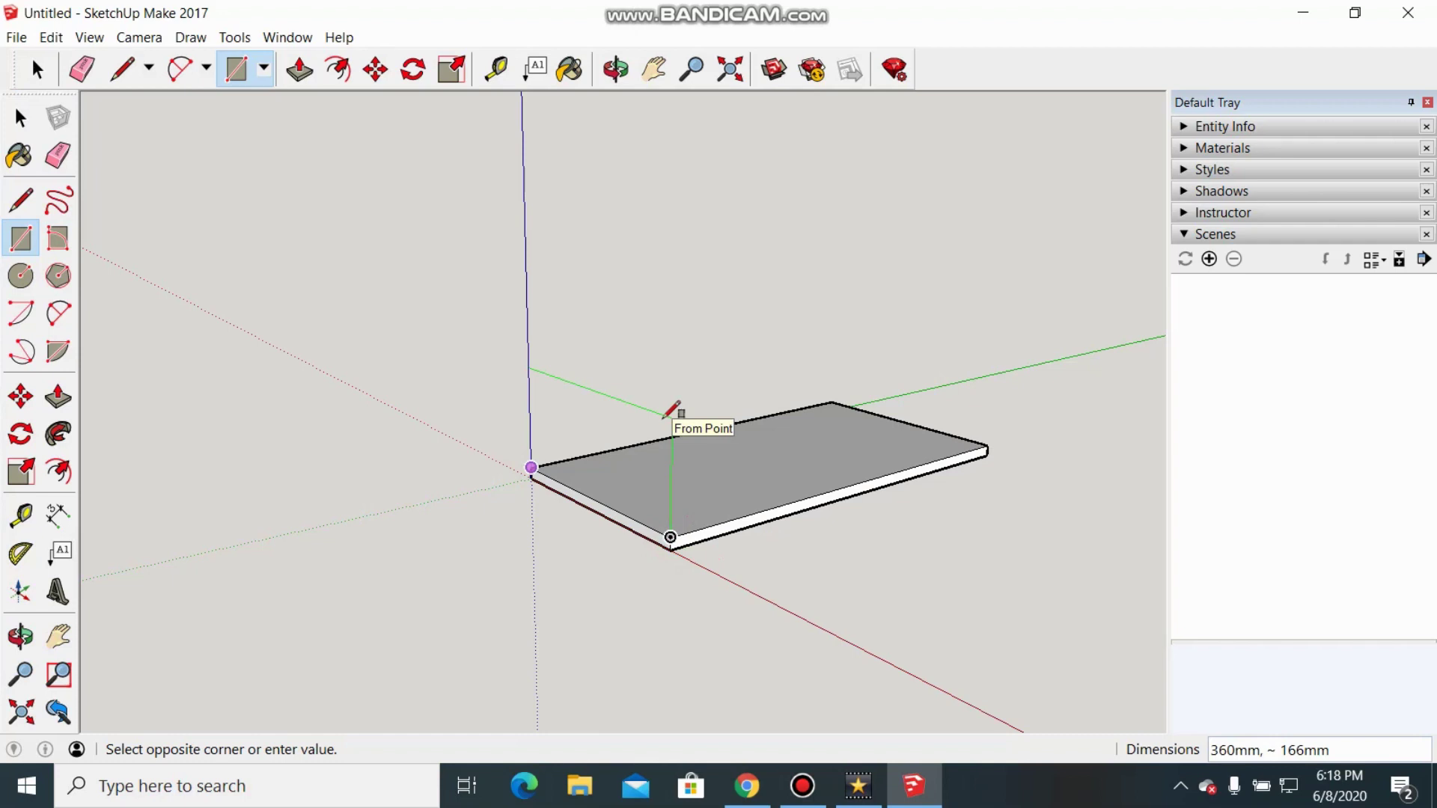
type("1")
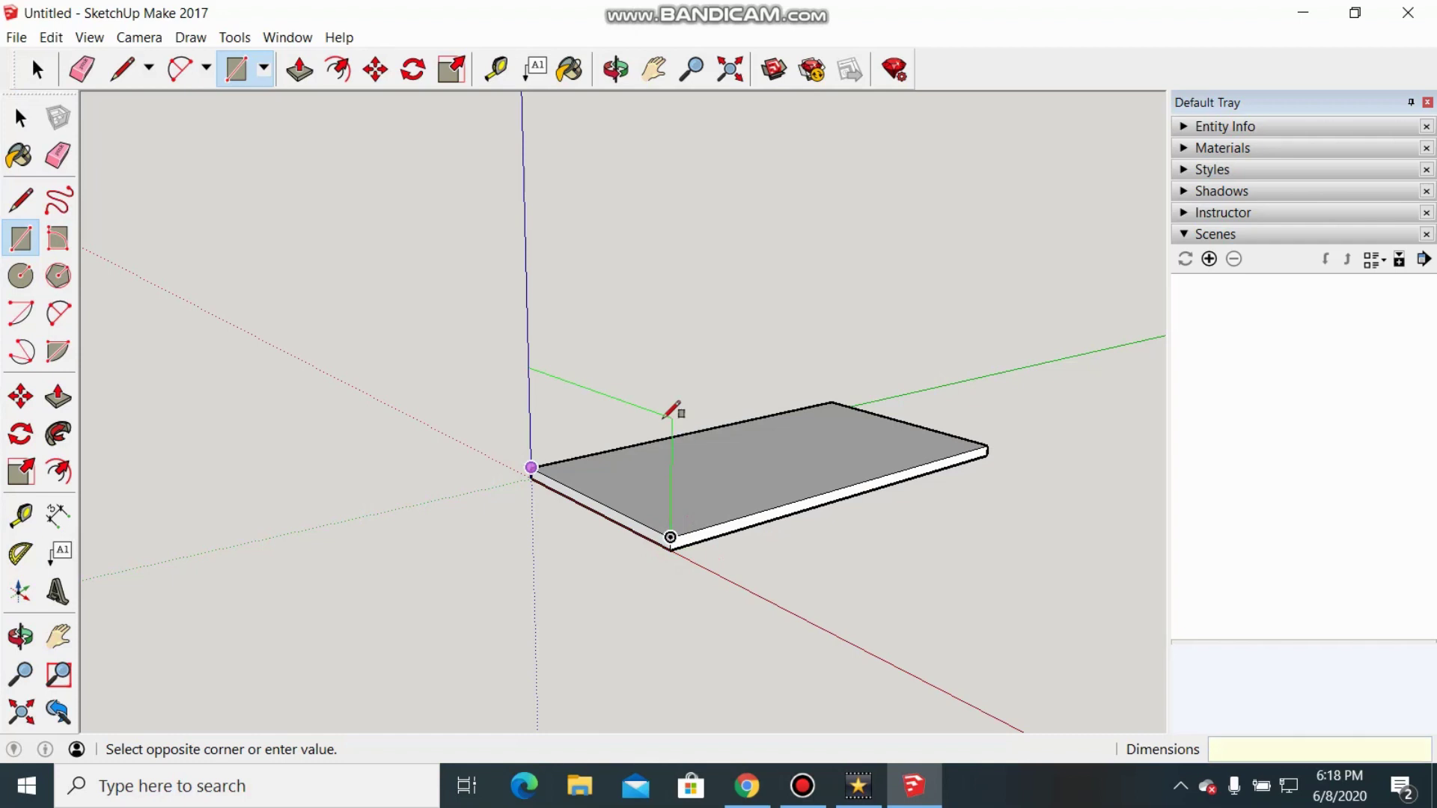
type("350,360")
key("Return")
middle_click_drag(663, 417, 282, 417)
key("space")
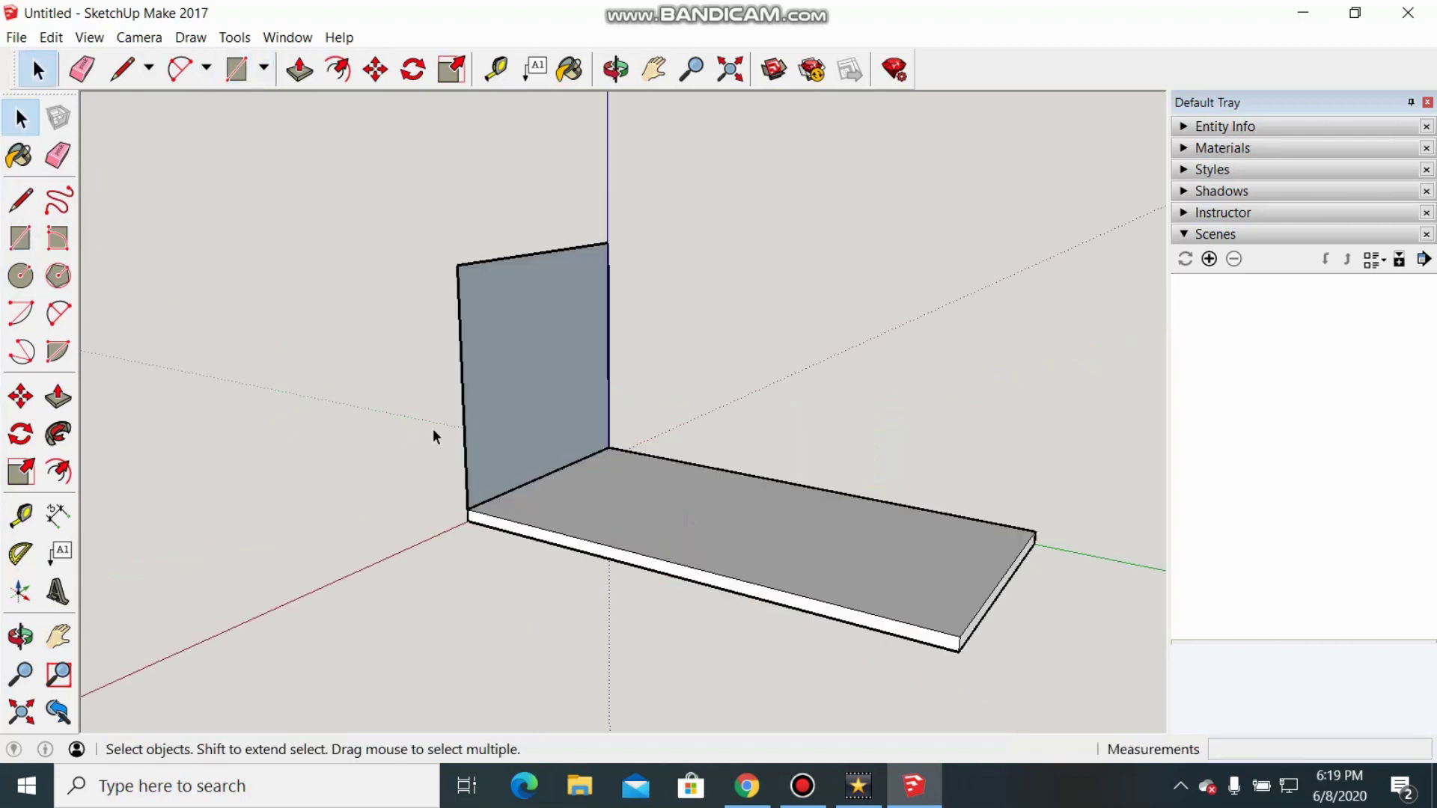
Make the upright rectangle's face and edges a group
double_click(523, 335)
right_click(524, 338)
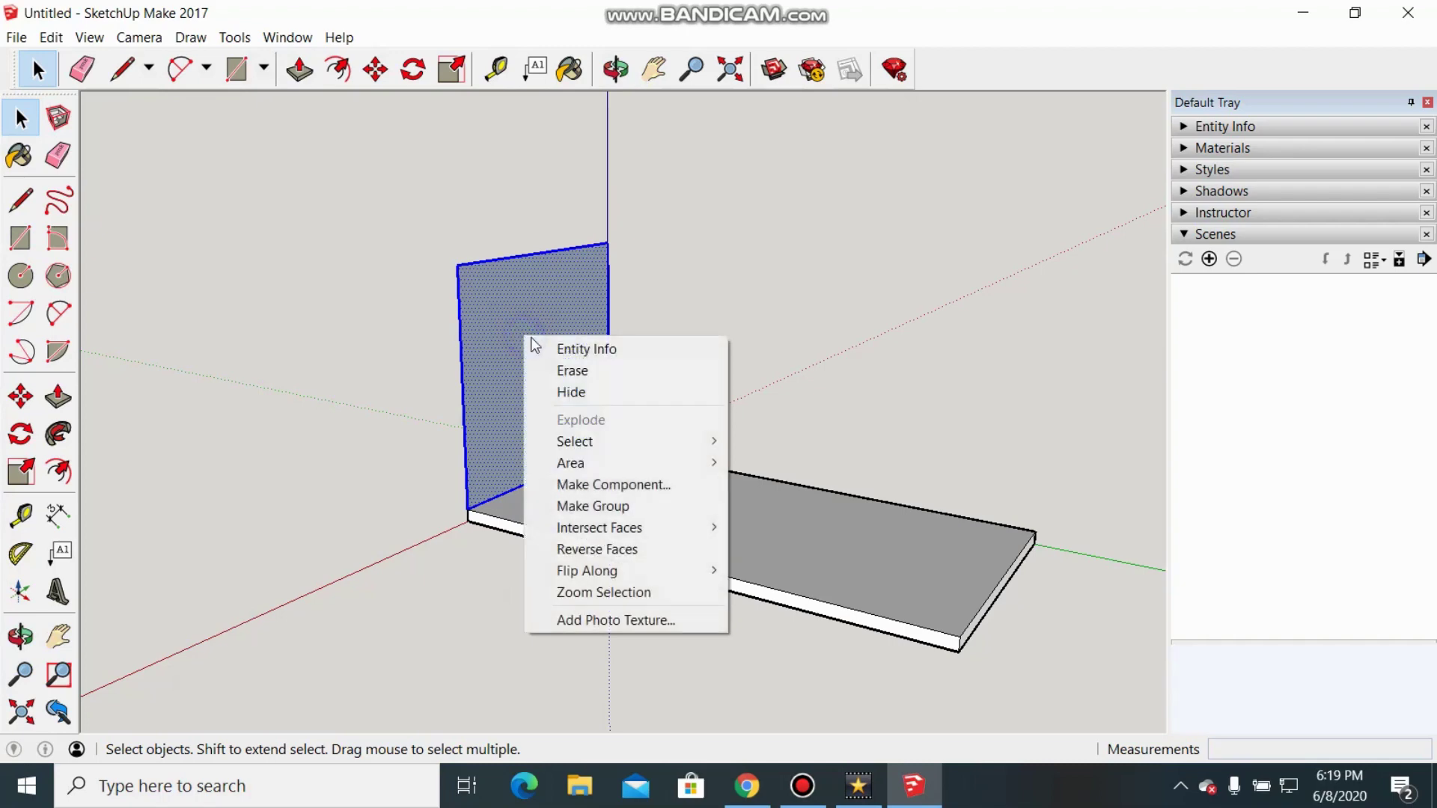
left_click(614, 506)
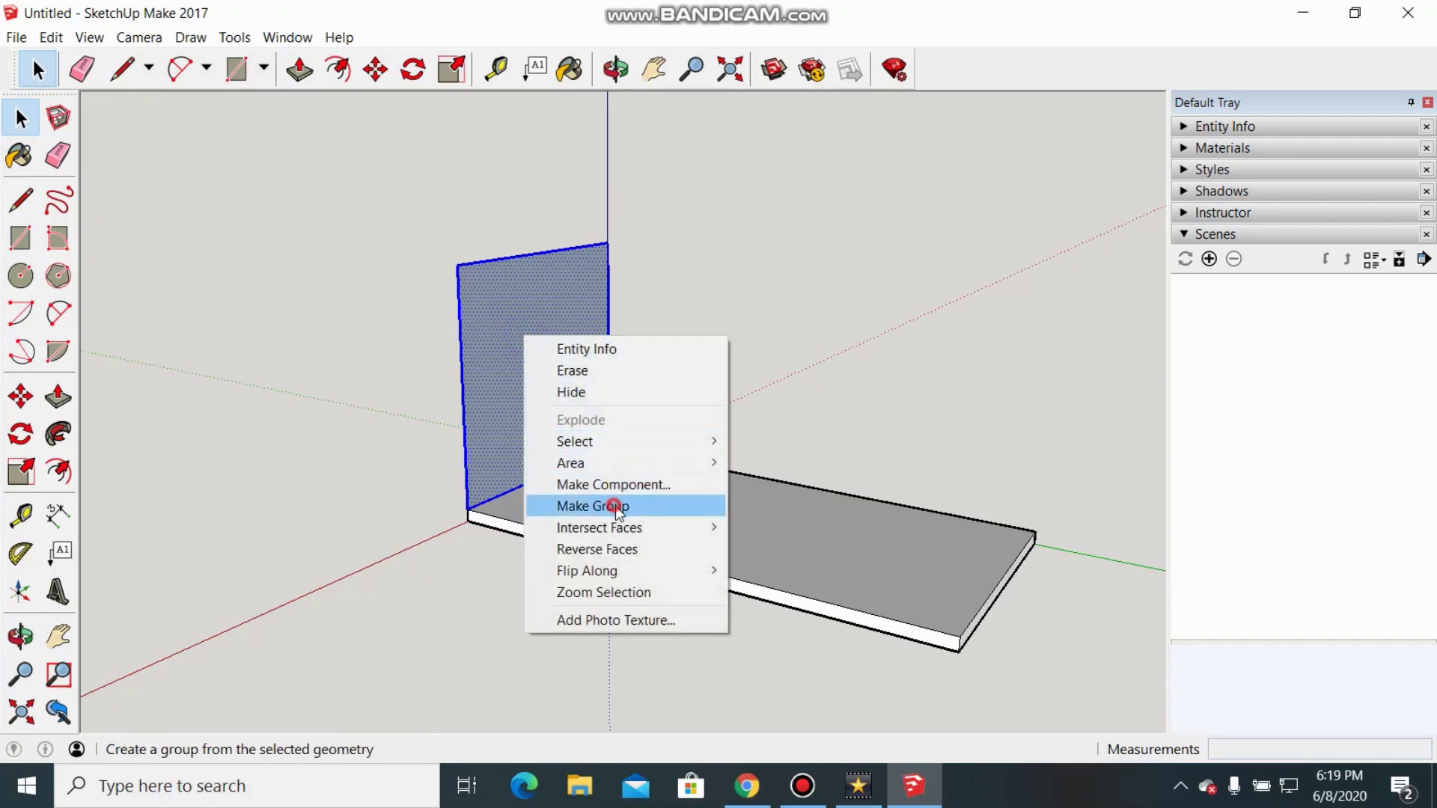
left_click(522, 573)
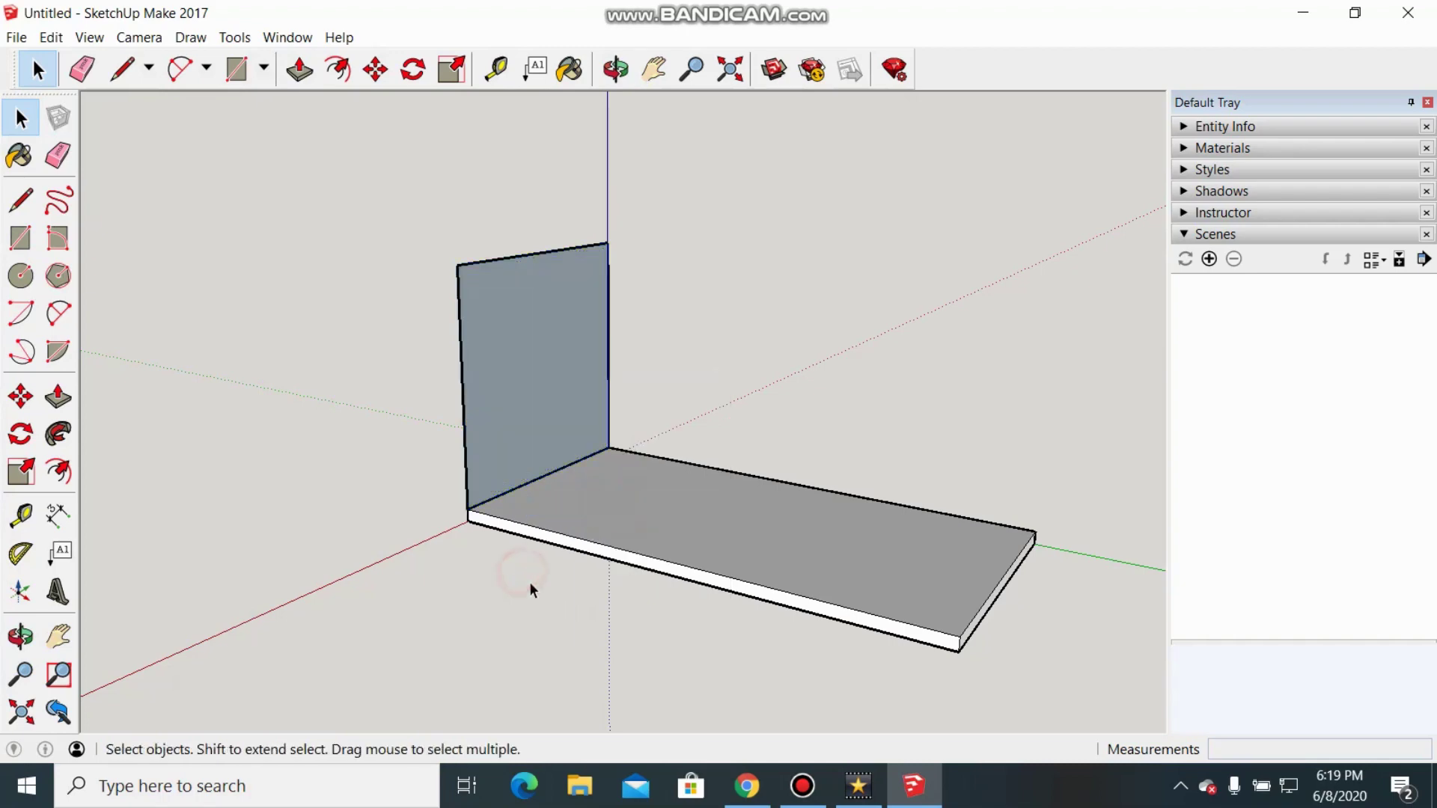
Push/Pull the face inside the upright group 18 mm inward over the bottom board to form the side panel
left_click(504, 376)
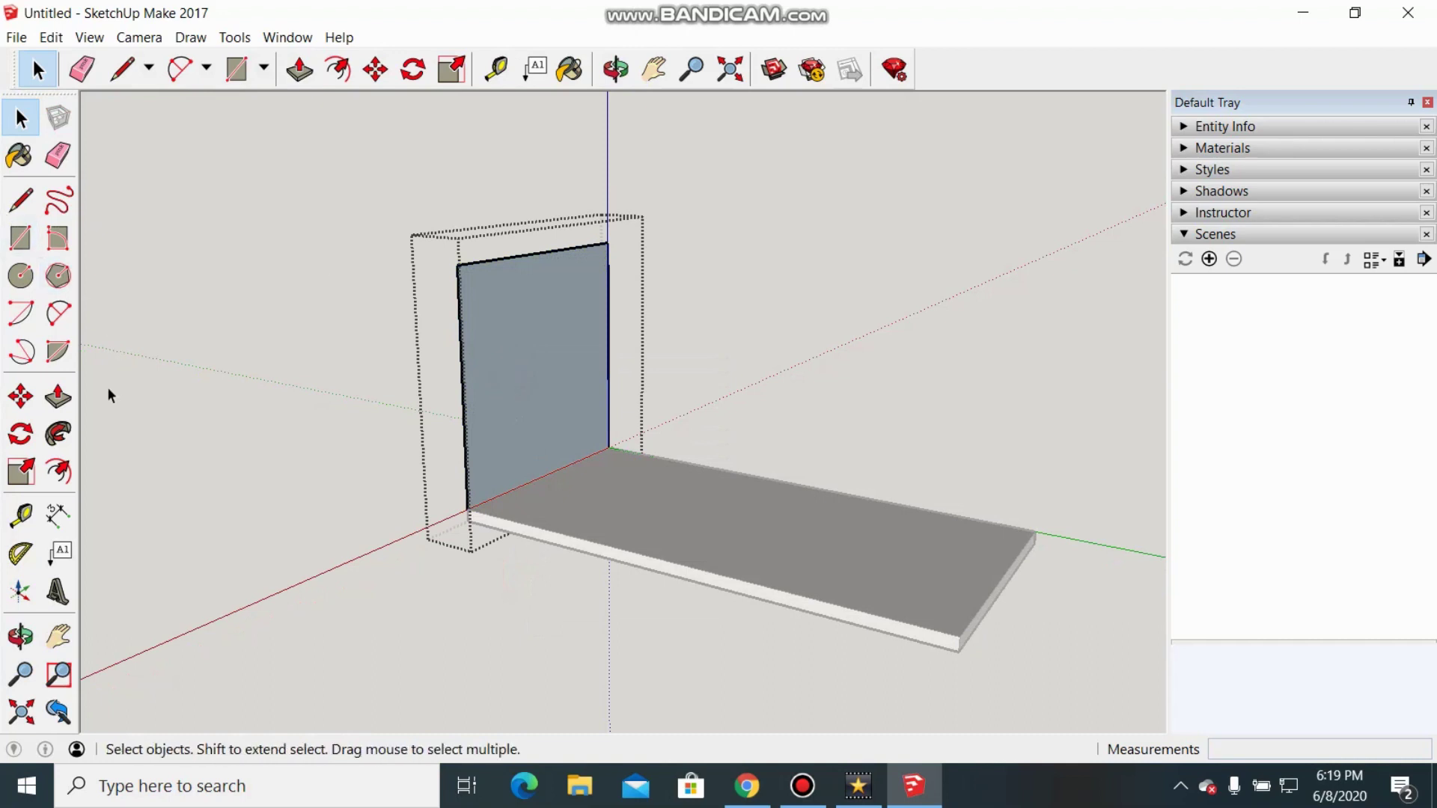
left_click(59, 397)
left_click(471, 374)
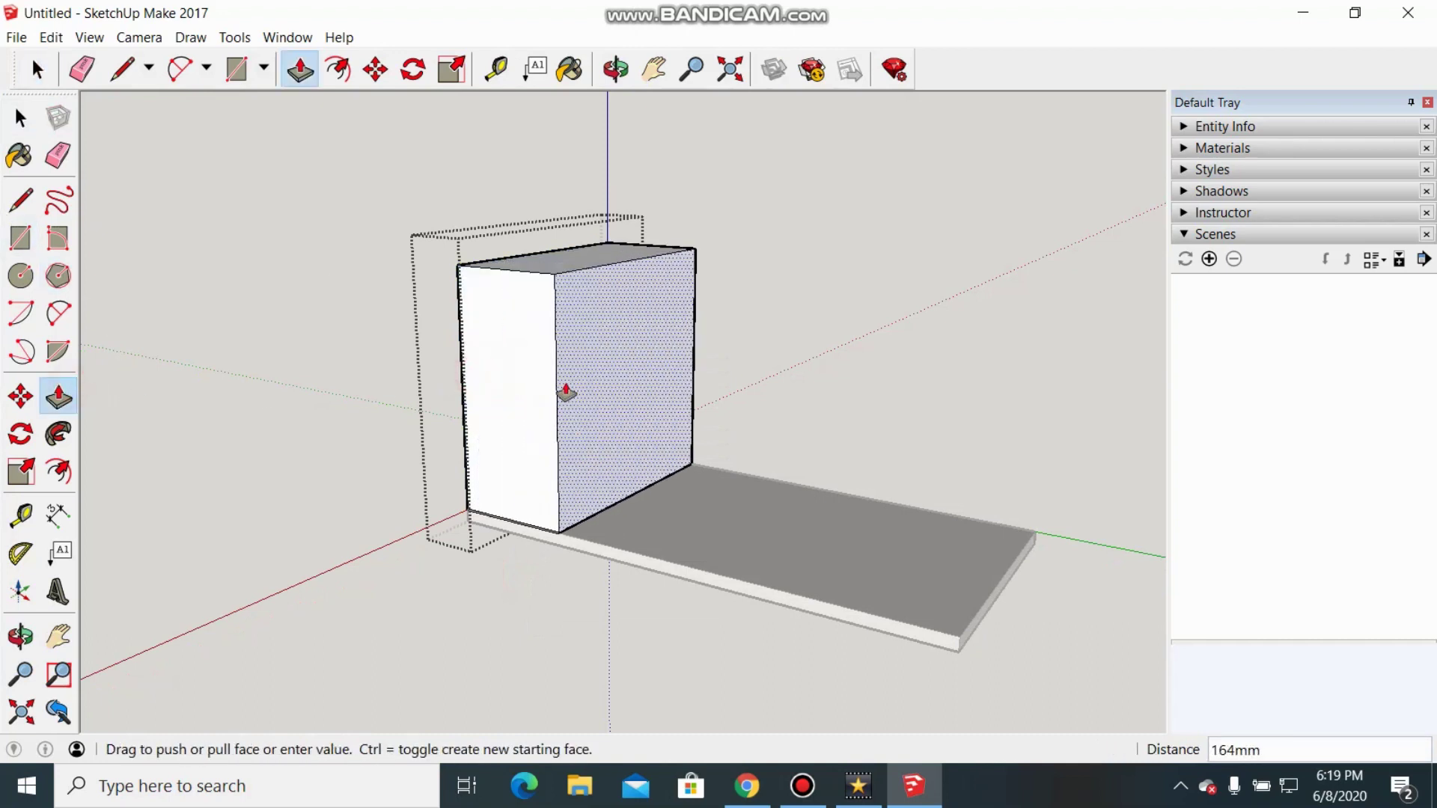
type("18")
key("Return")
middle_click_drag(567, 392, 737, 603)
key("space")
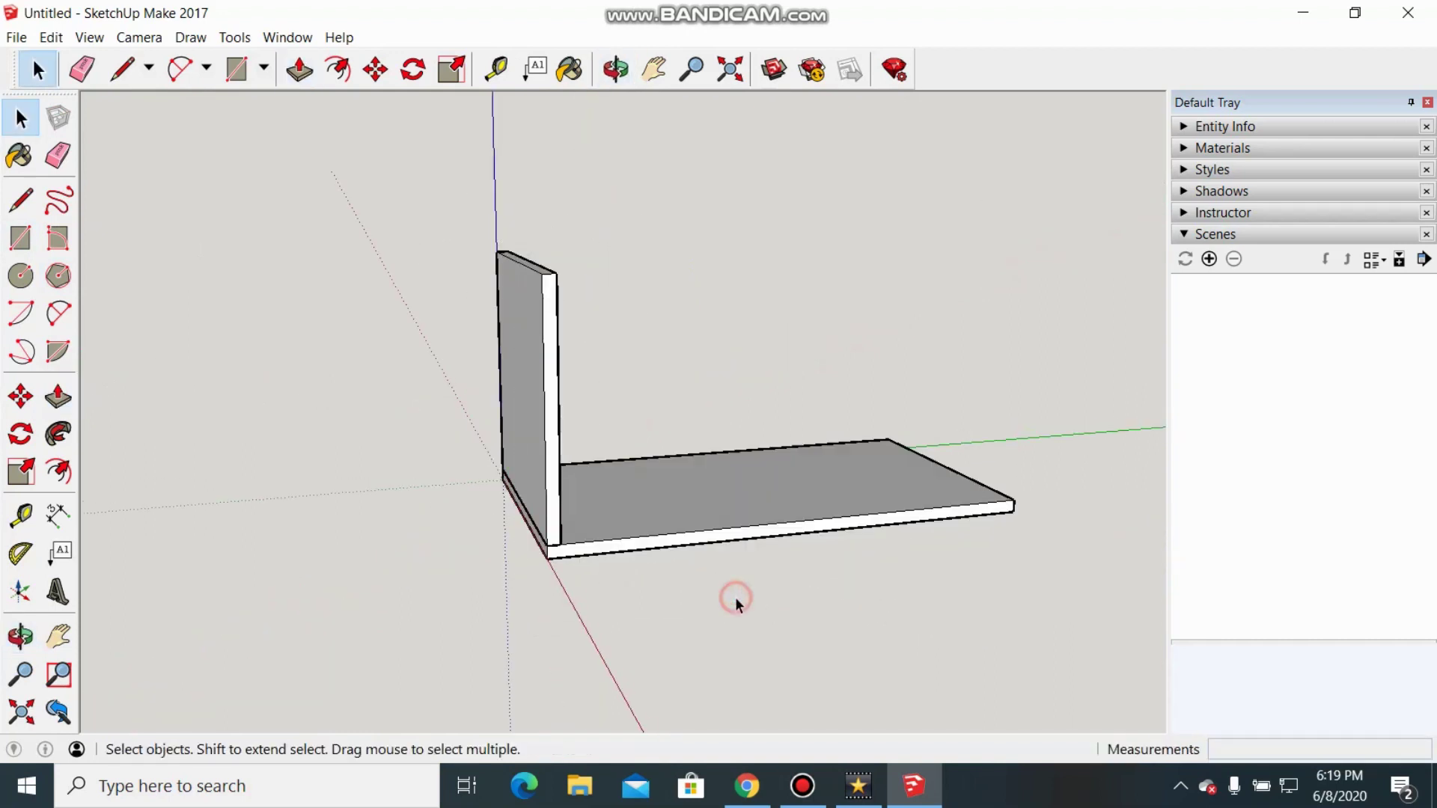
Copy the side panel along the bottom board to its opposite end, flush with the board's outer edge
middle_click_drag(644, 599, 606, 596)
scroll(519, 531, "up", 5)
scroll(520, 532, "down", 2)
middle_click_drag(614, 605, 481, 346)
left_click(482, 345)
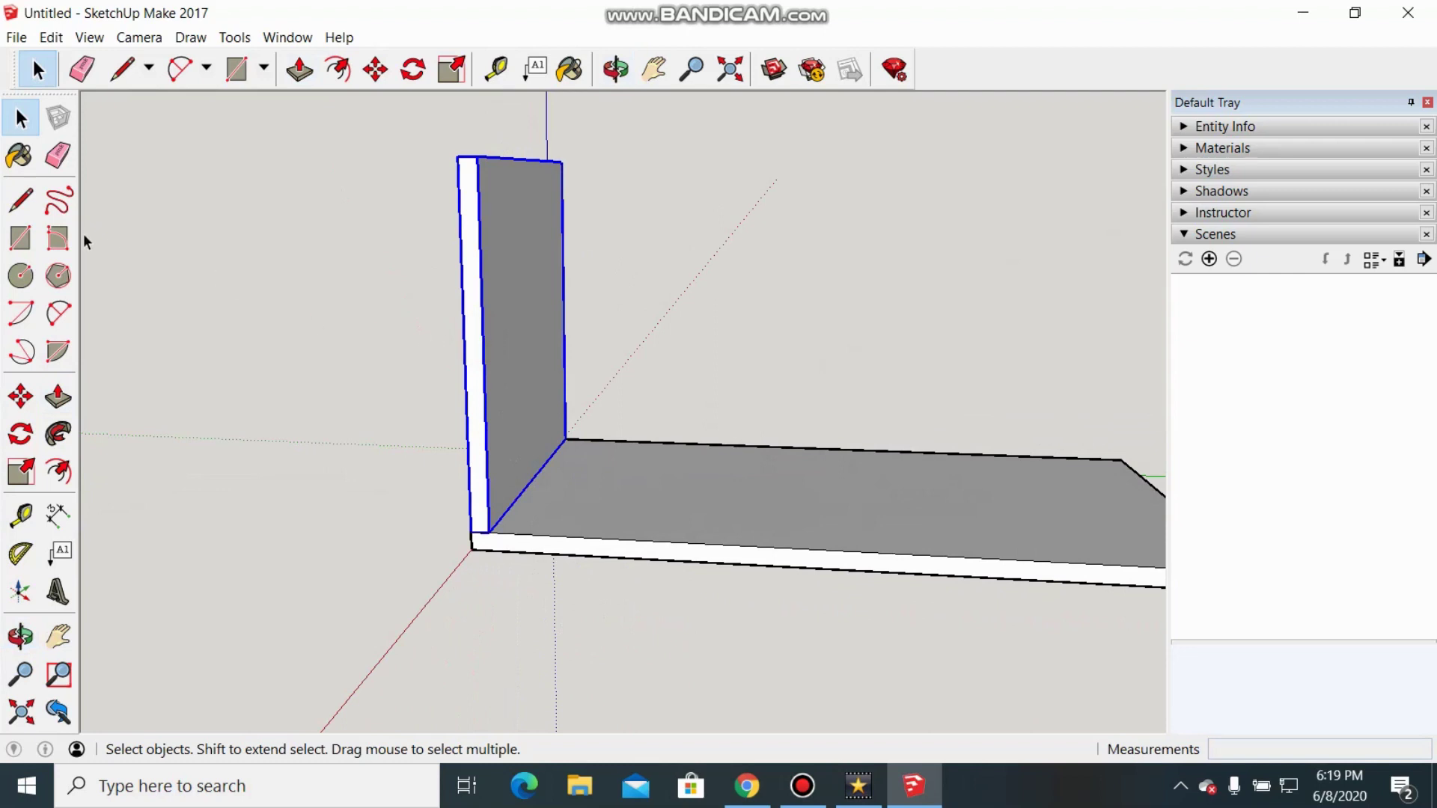
left_click(21, 403)
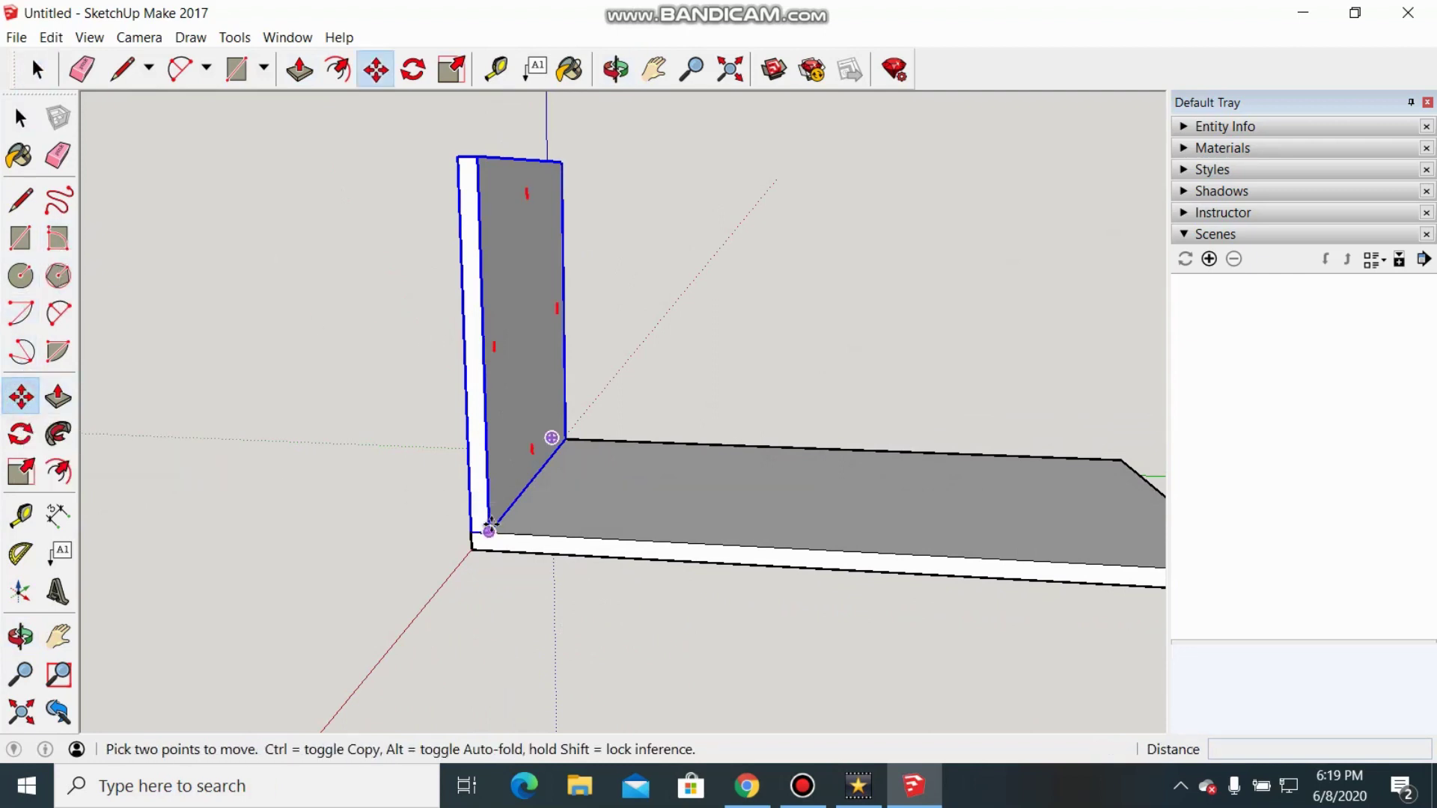
left_click(489, 530)
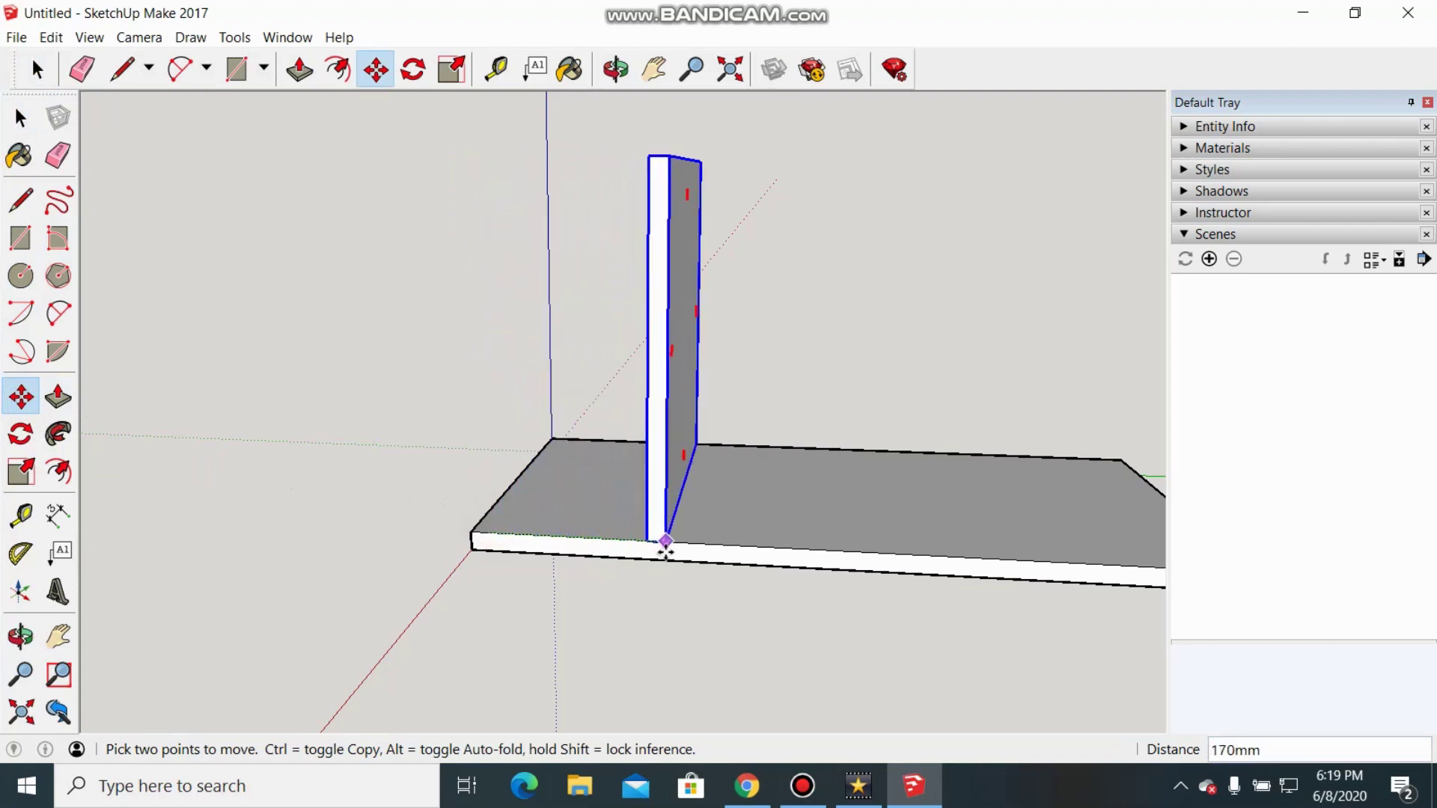
key("ctrl")
scroll(670, 556, "down", 3)
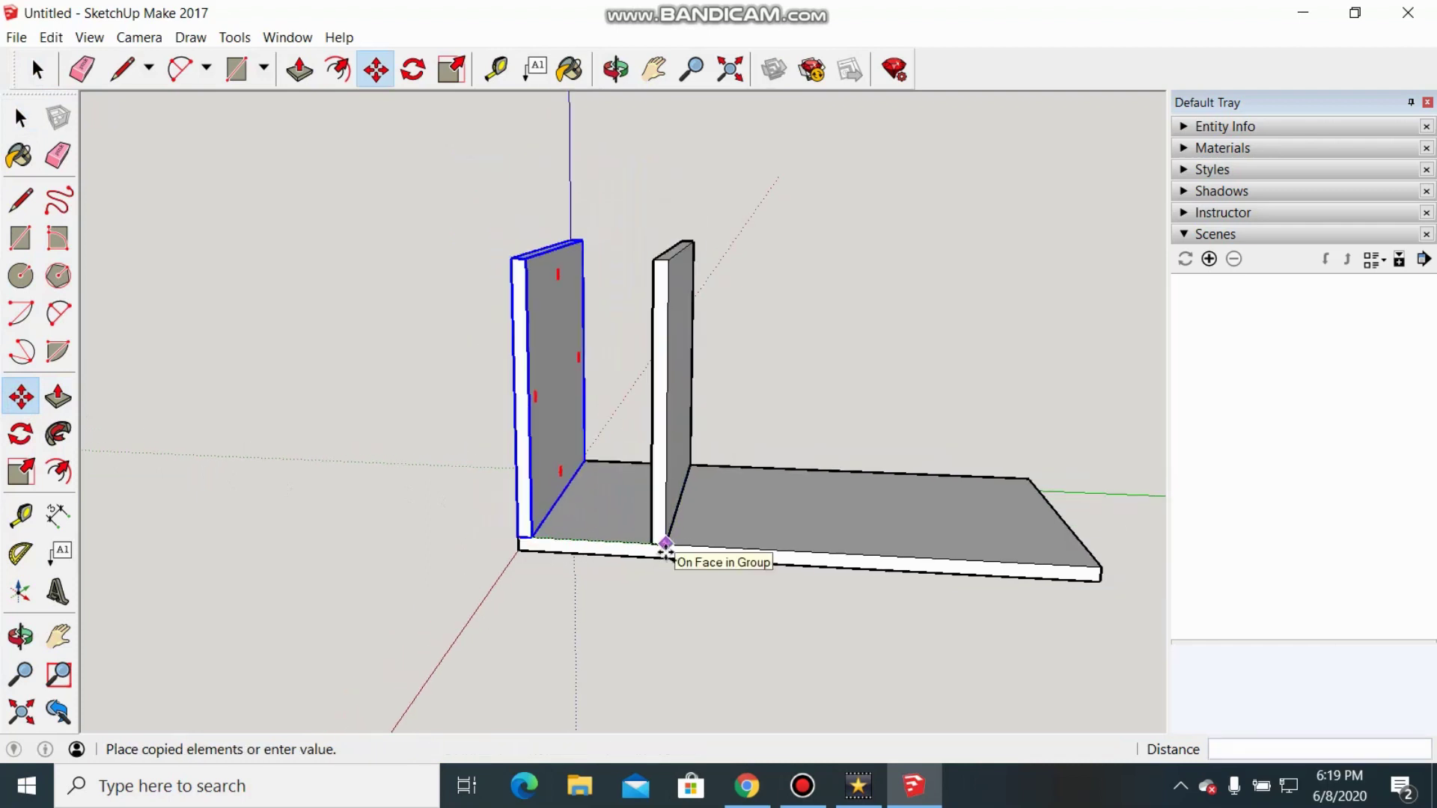
scroll(1005, 590, "up", 5)
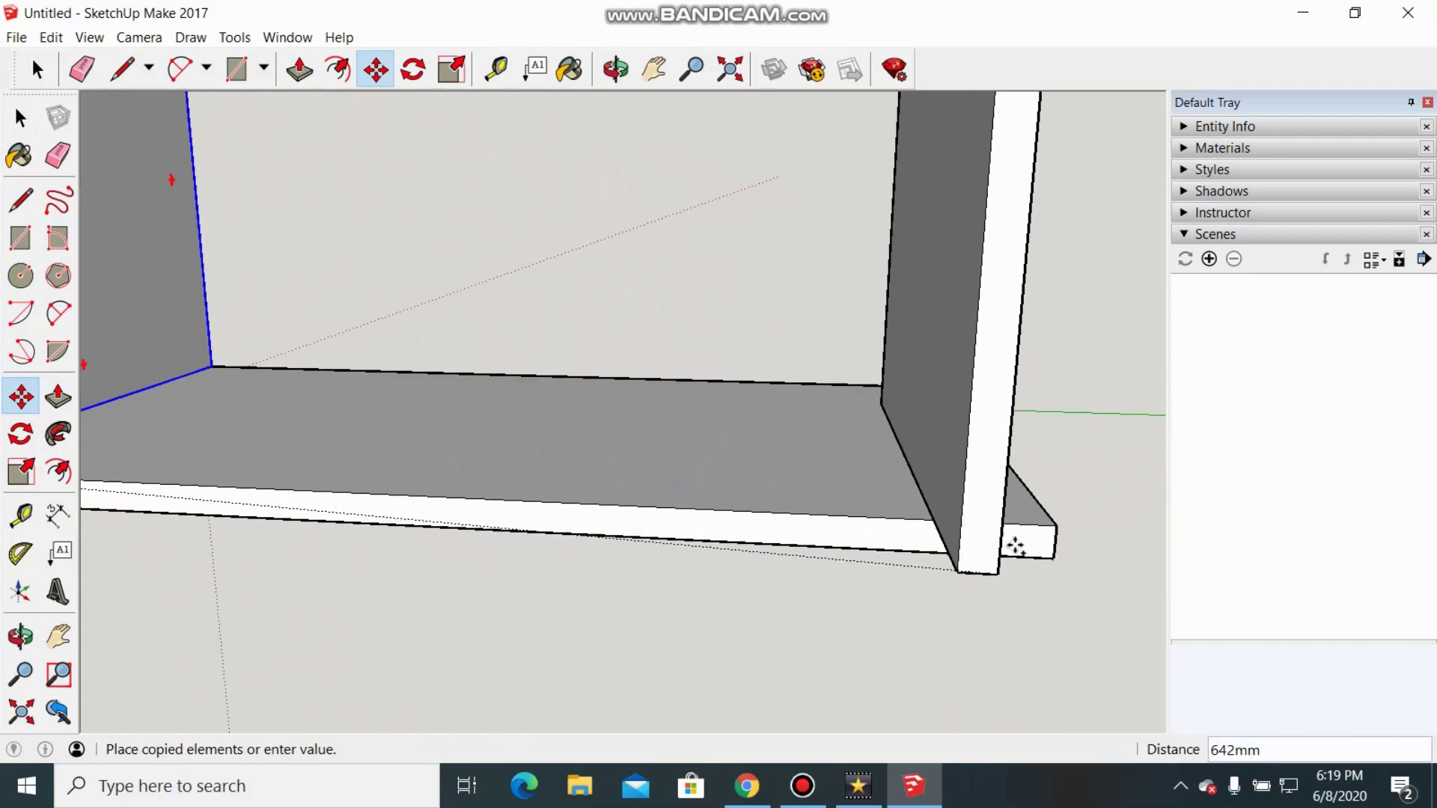
left_click(934, 569)
scroll(847, 609, "down", 5)
key("space")
middle_click_drag(787, 620, 827, 621)
left_click(799, 614)
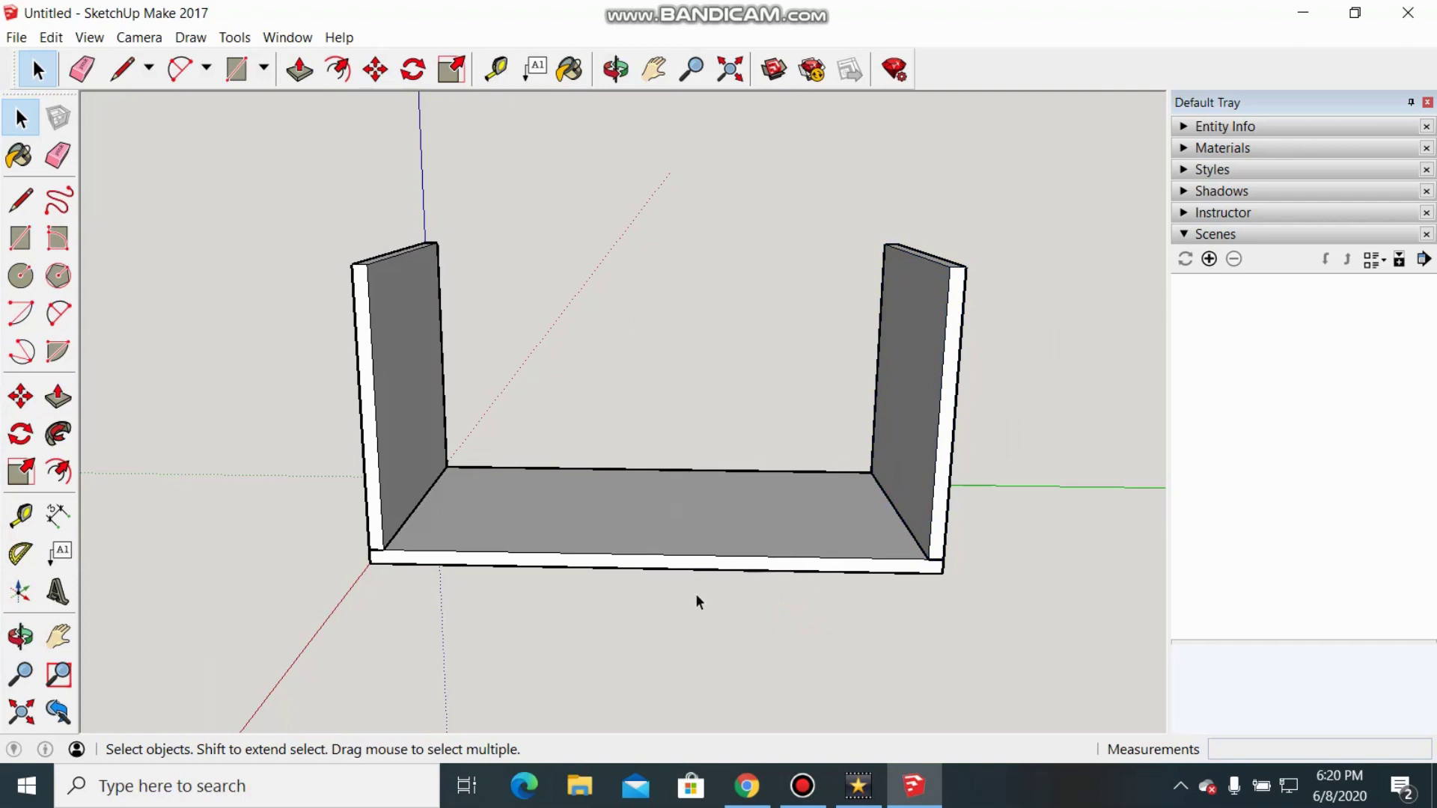
Copy the bottom board straight up onto the upper ends of the side panels to form the top panel
double_click(712, 560)
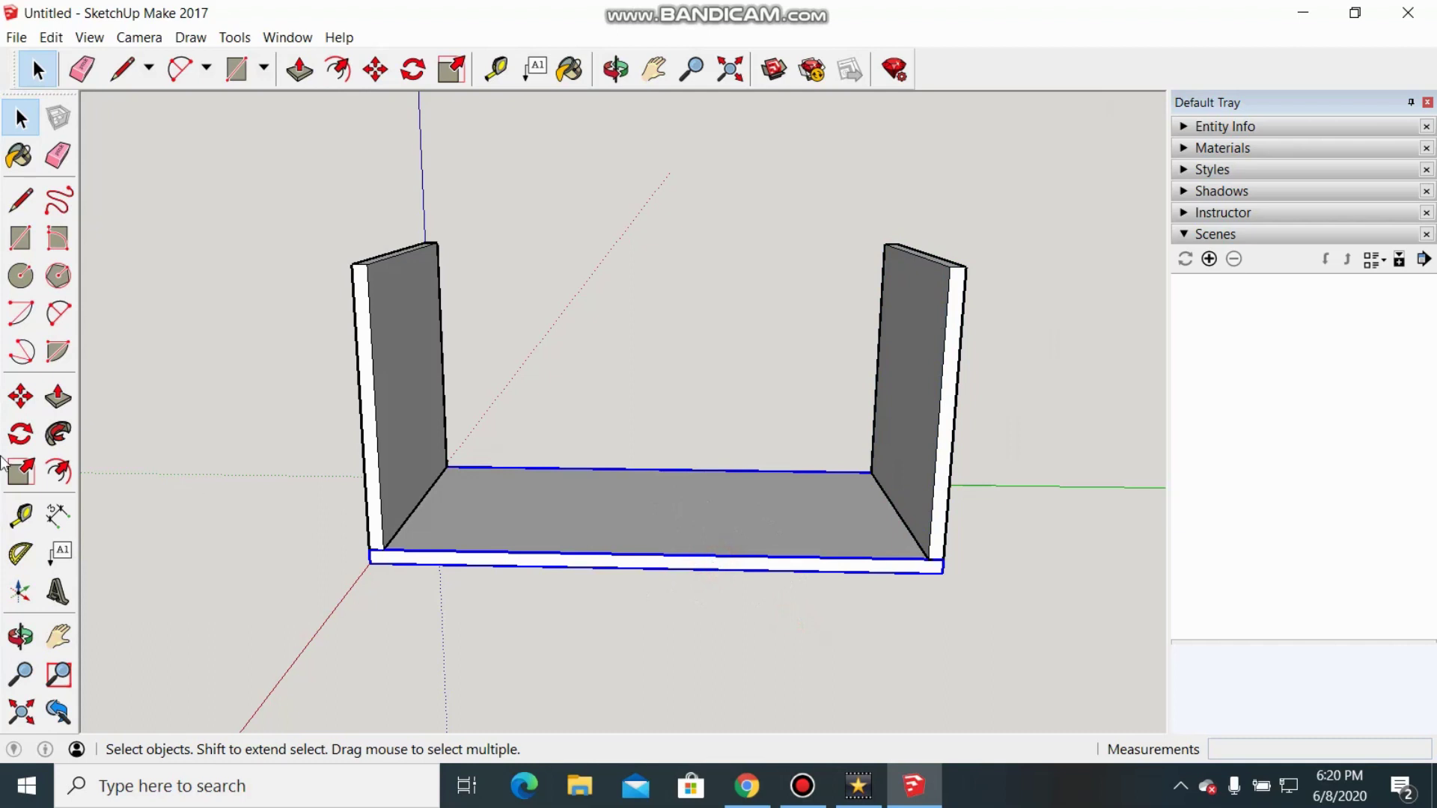
left_click(20, 397)
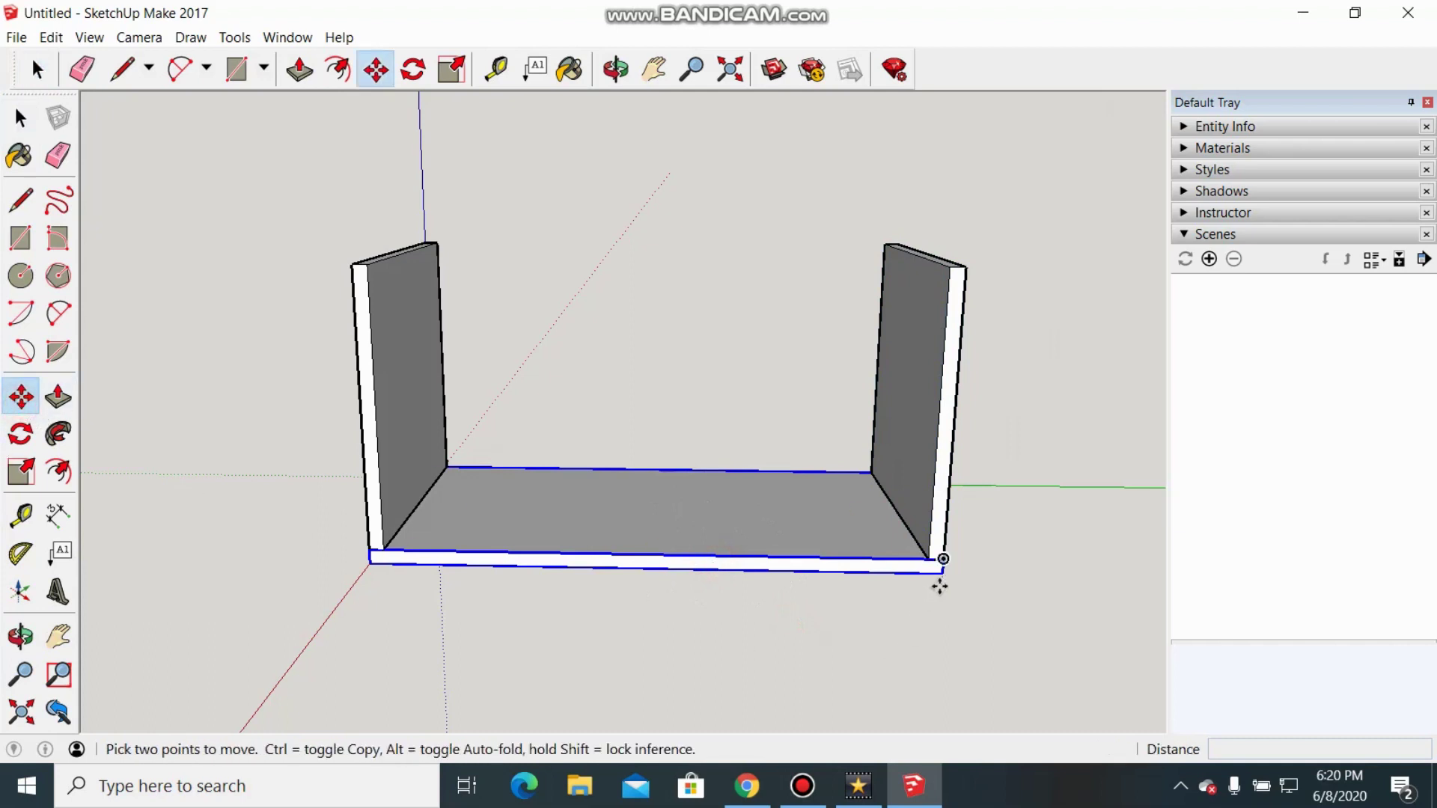
left_click(944, 559)
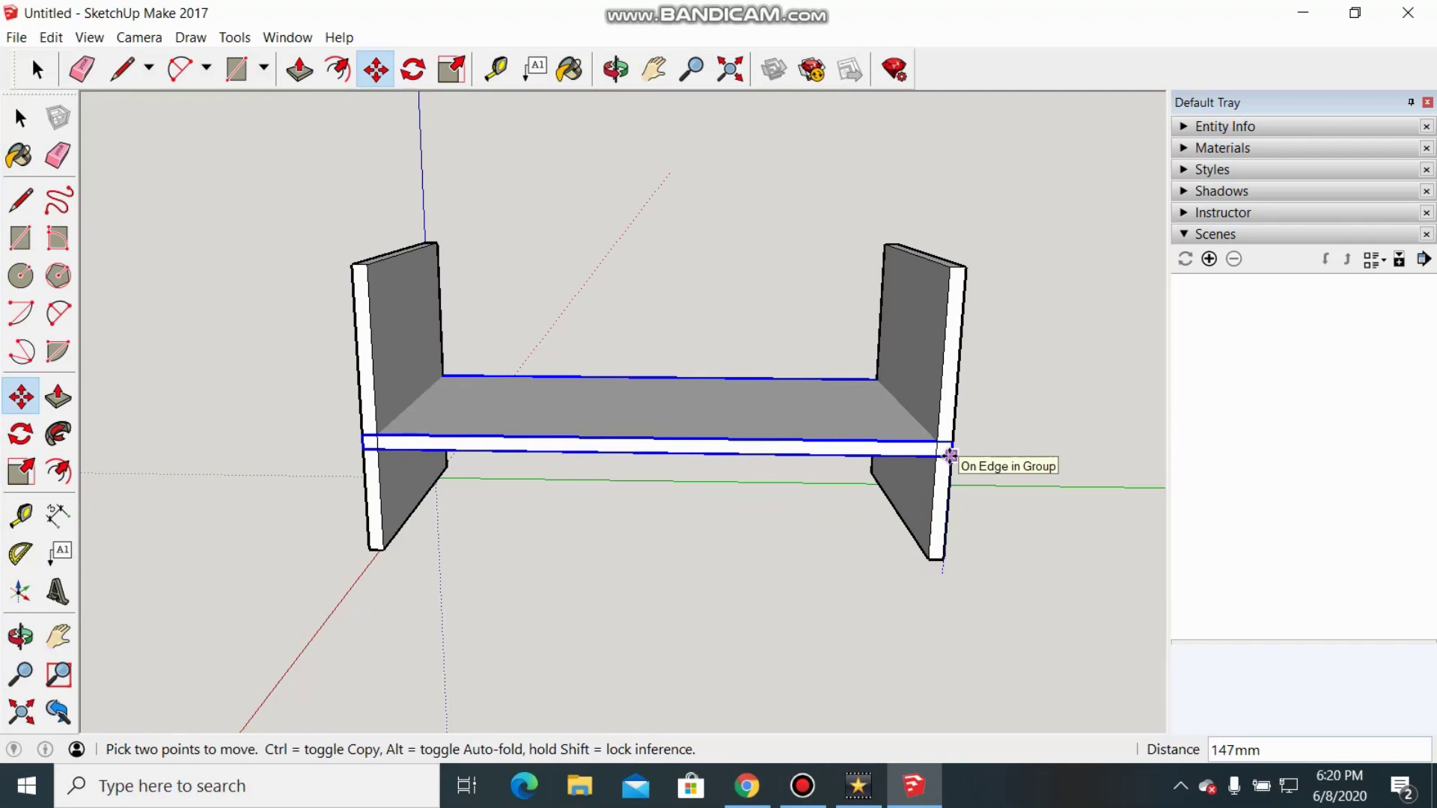
key("ctrl")
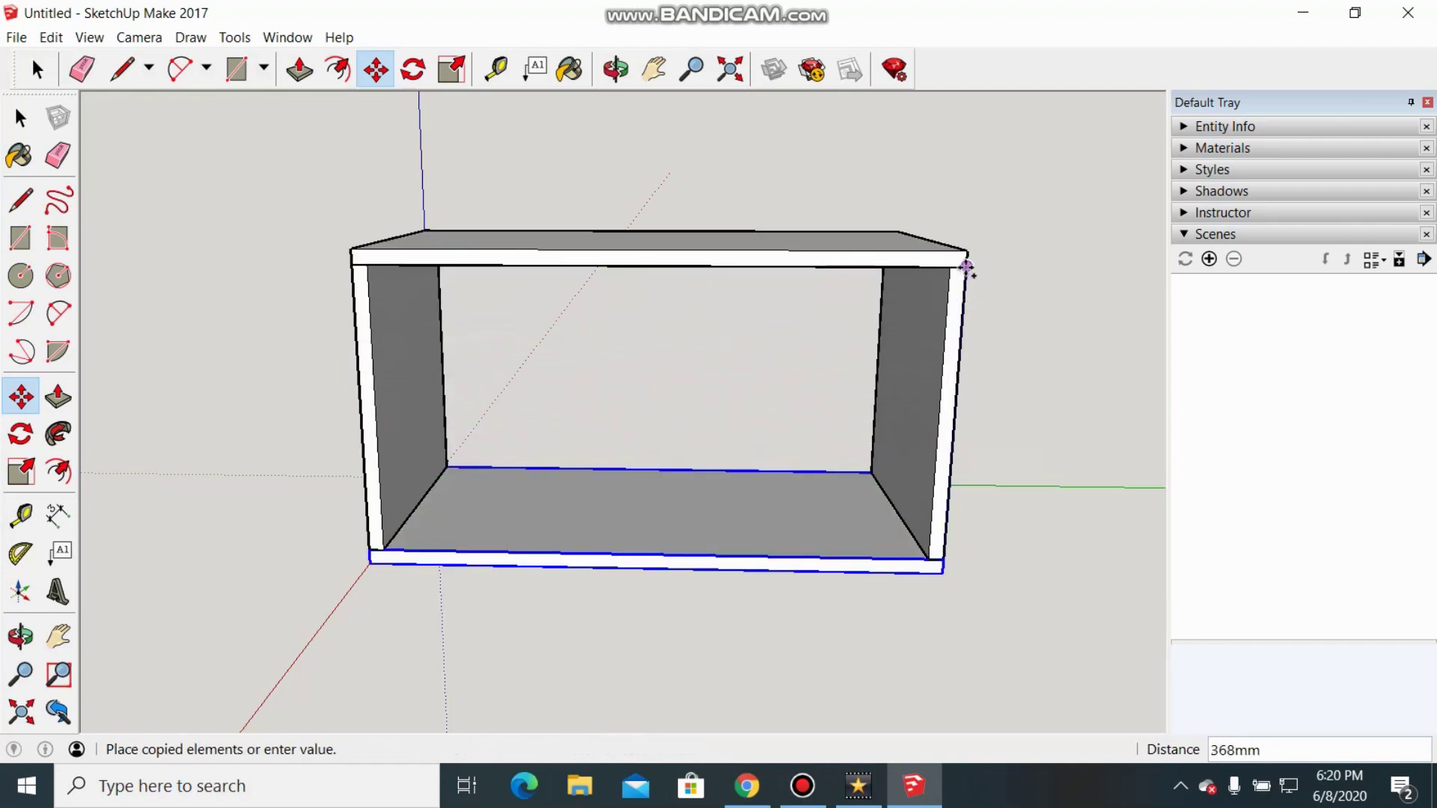
left_click(967, 266)
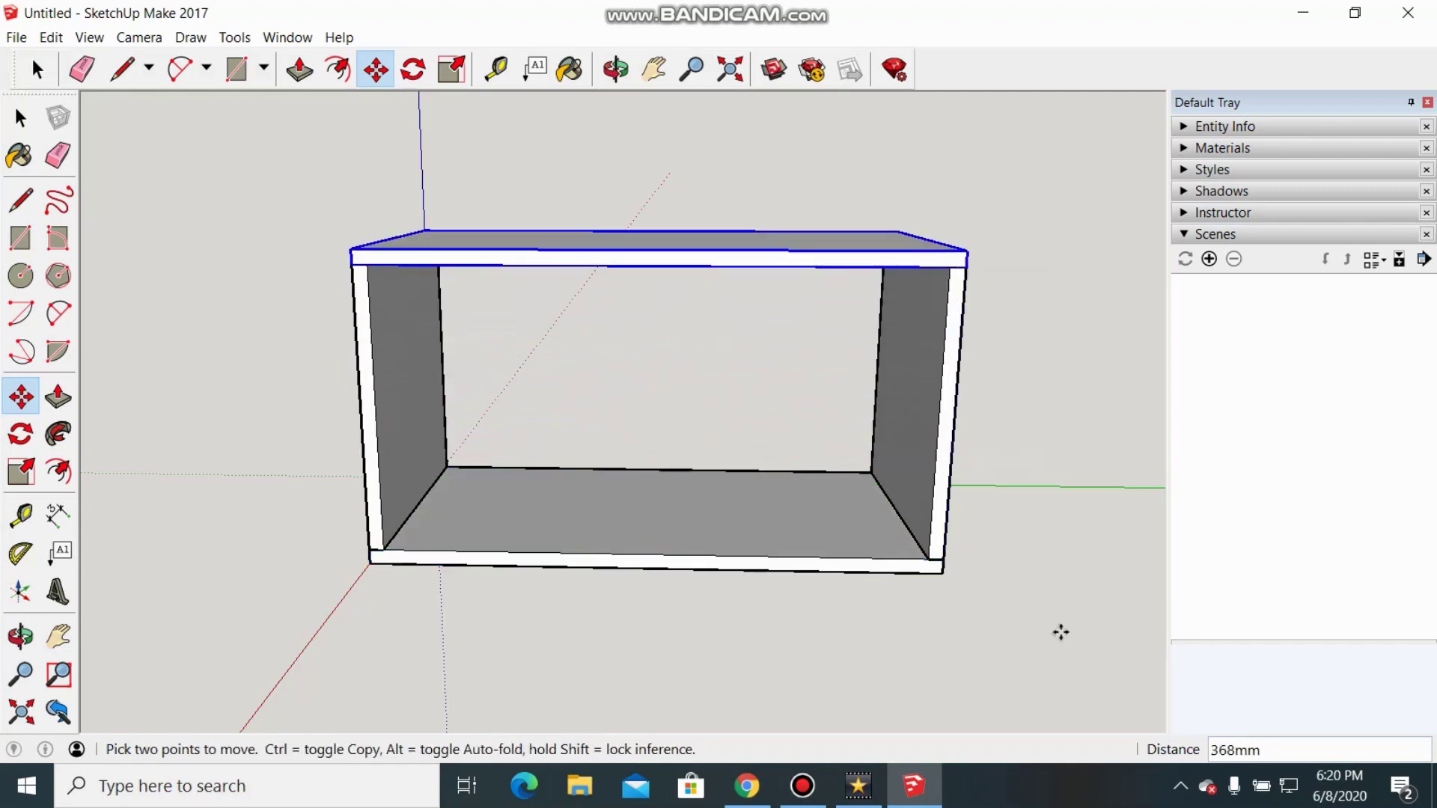
key("space")
middle_click_drag(726, 649, 946, 616)
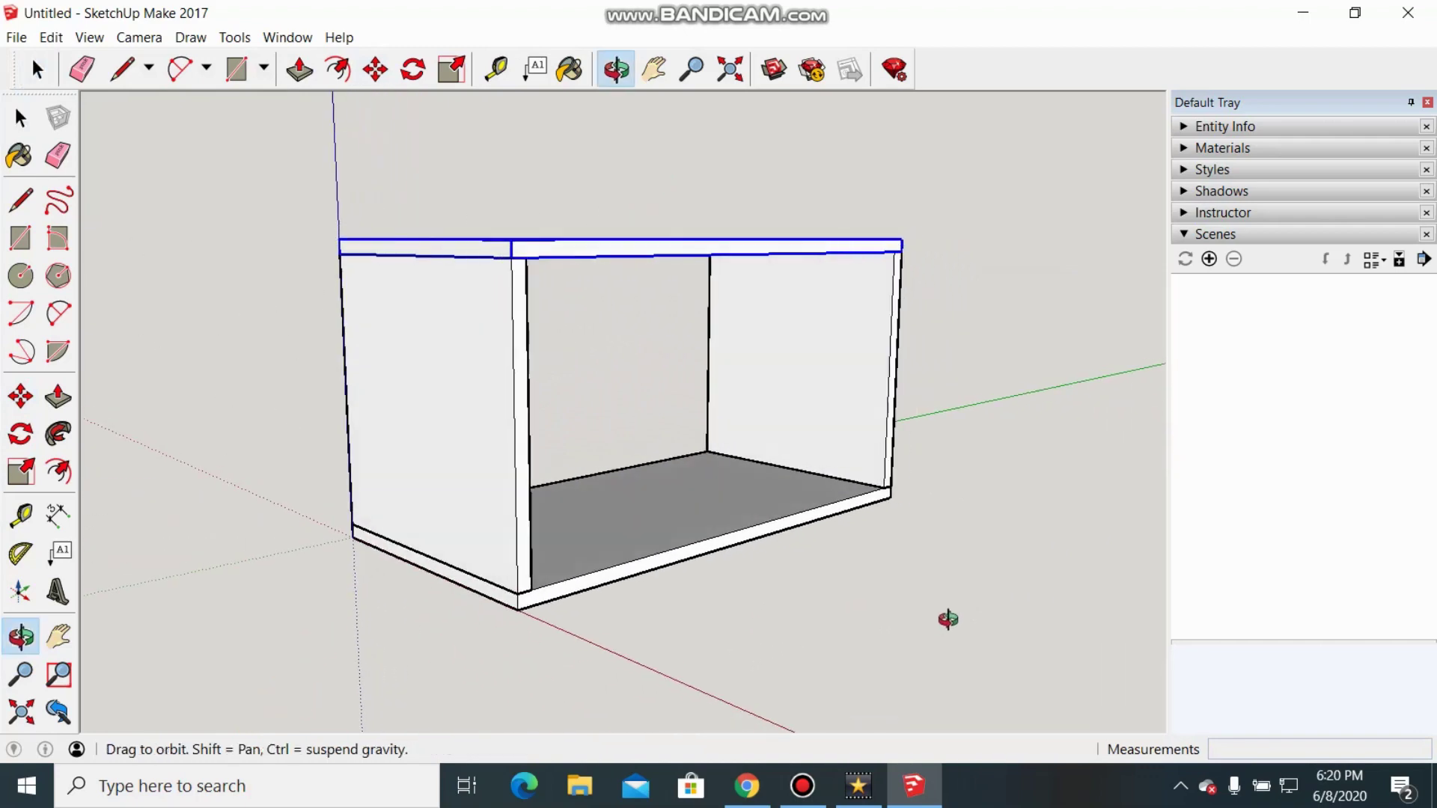
left_click(887, 612)
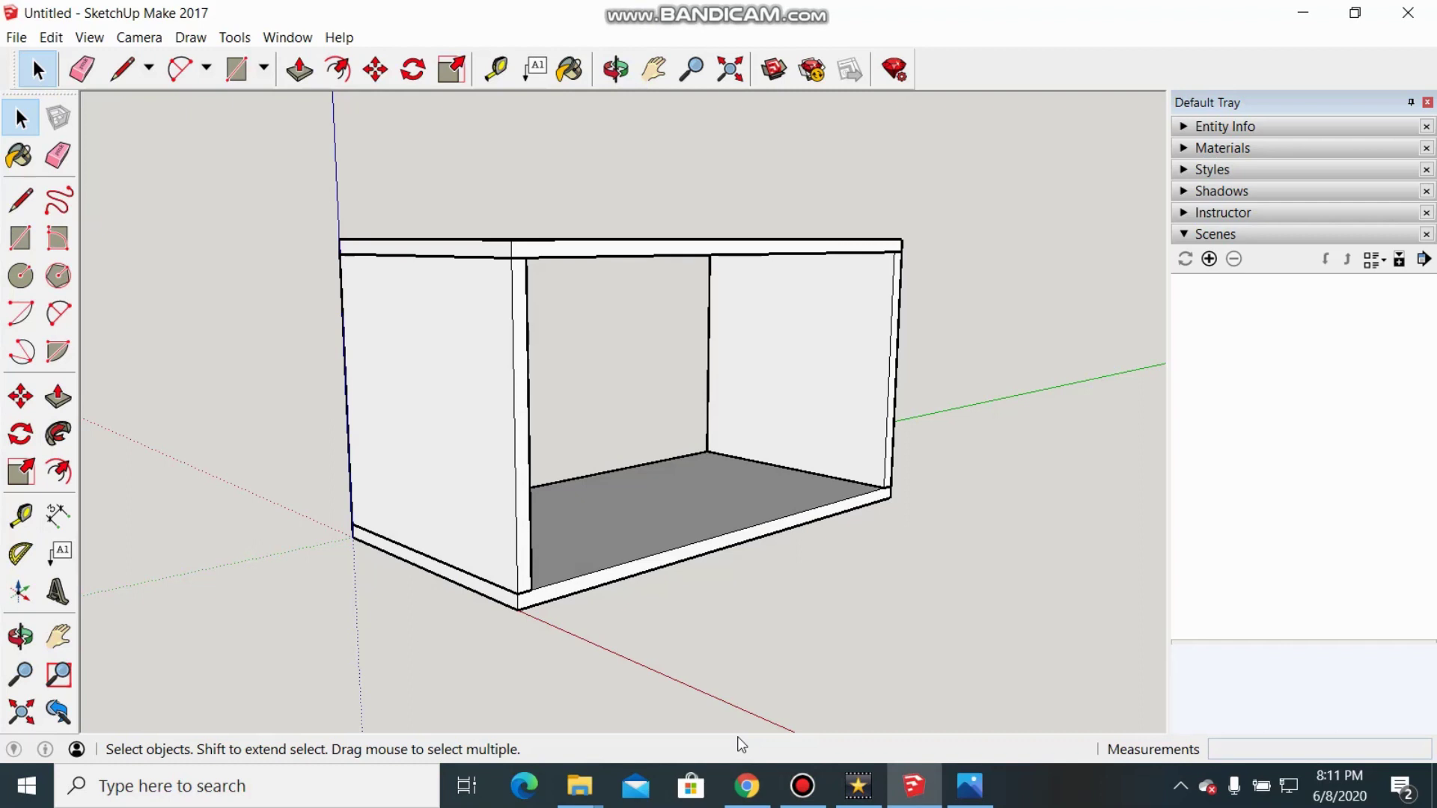
key("alt+Tab")
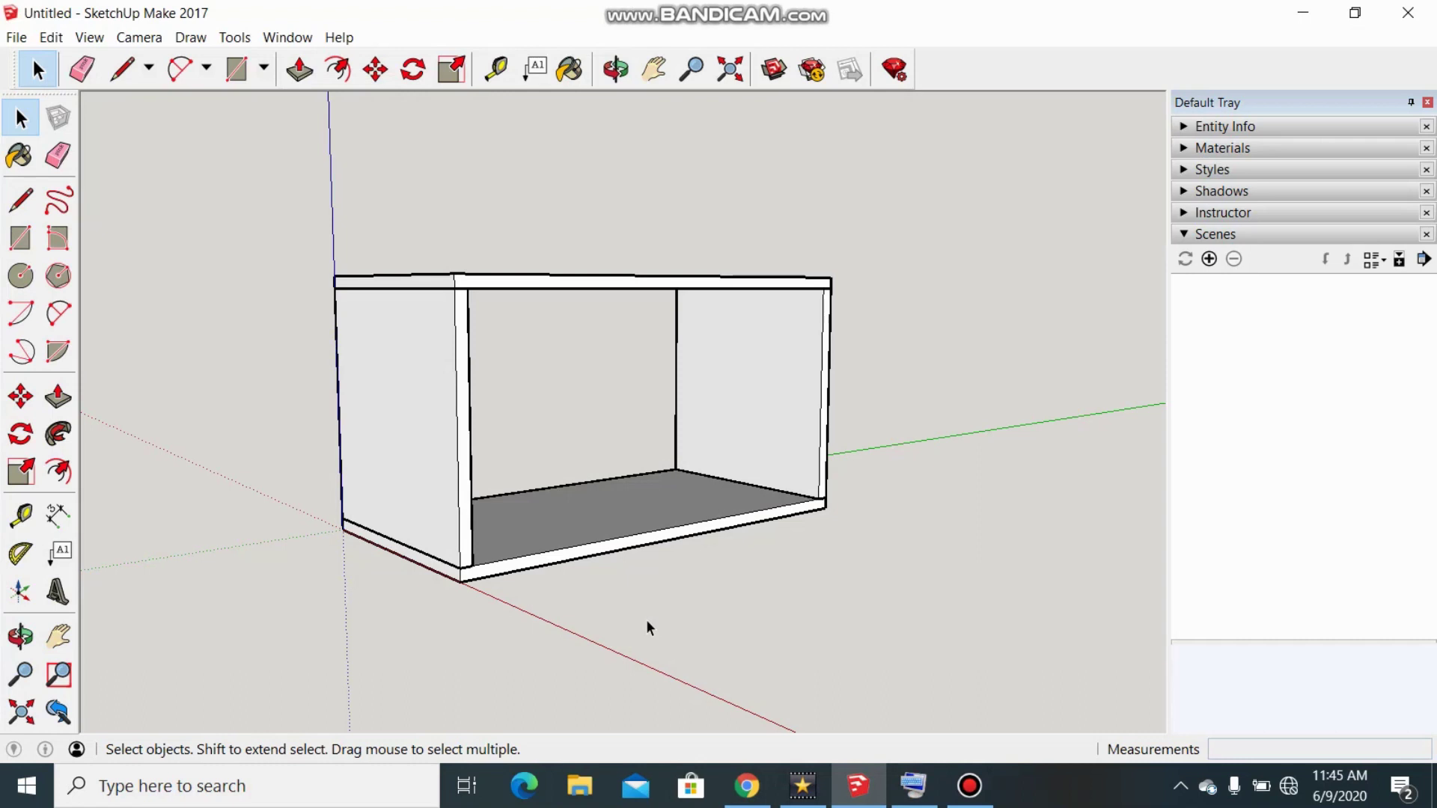
key("o")
left_click_drag(712, 616, 661, 614)
key("space")
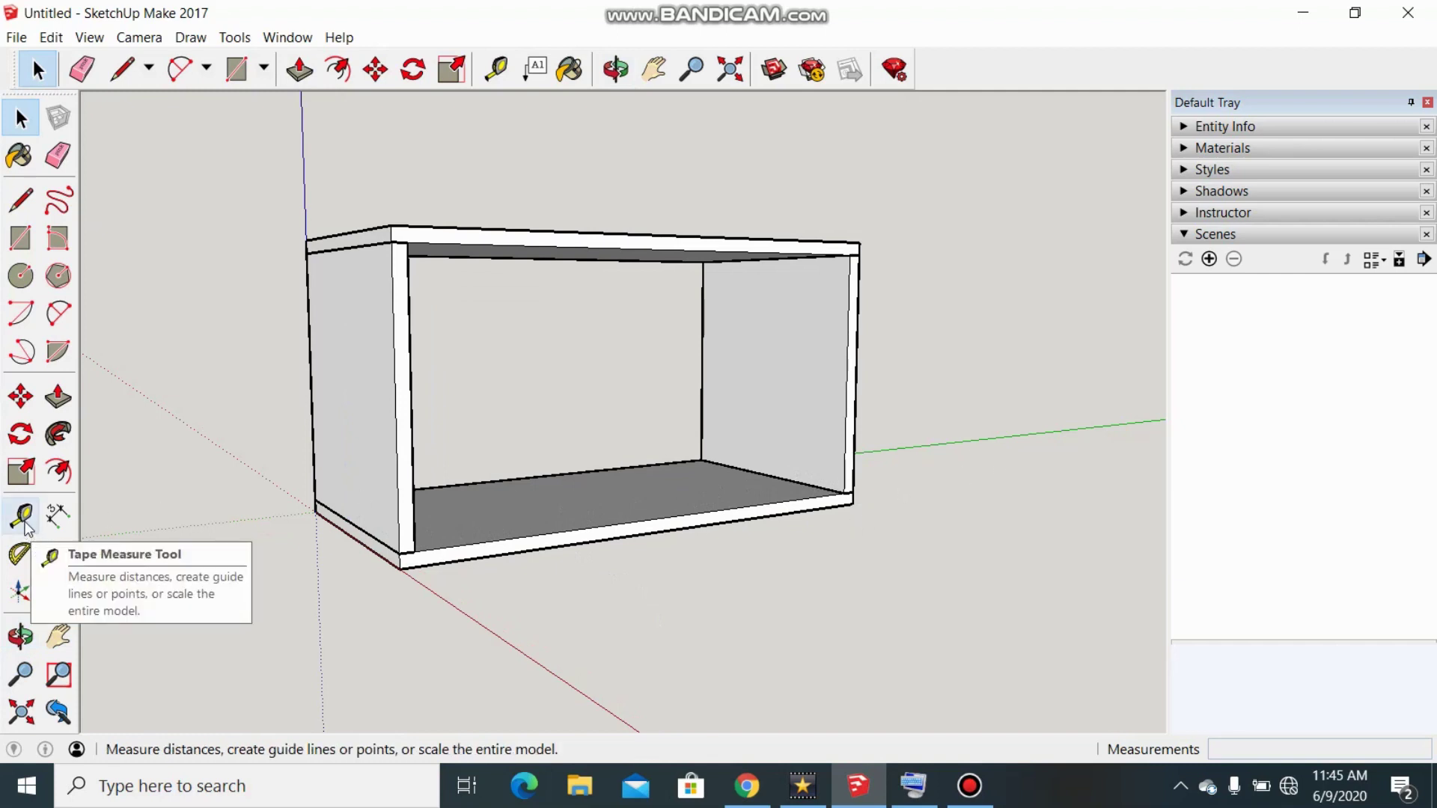
Place a vertical guide 13 mm inward from the inner front edge of the side panel at the origin end
left_click(22, 517)
middle_click_drag(317, 504, 359, 474)
scroll(365, 356, "up", 3)
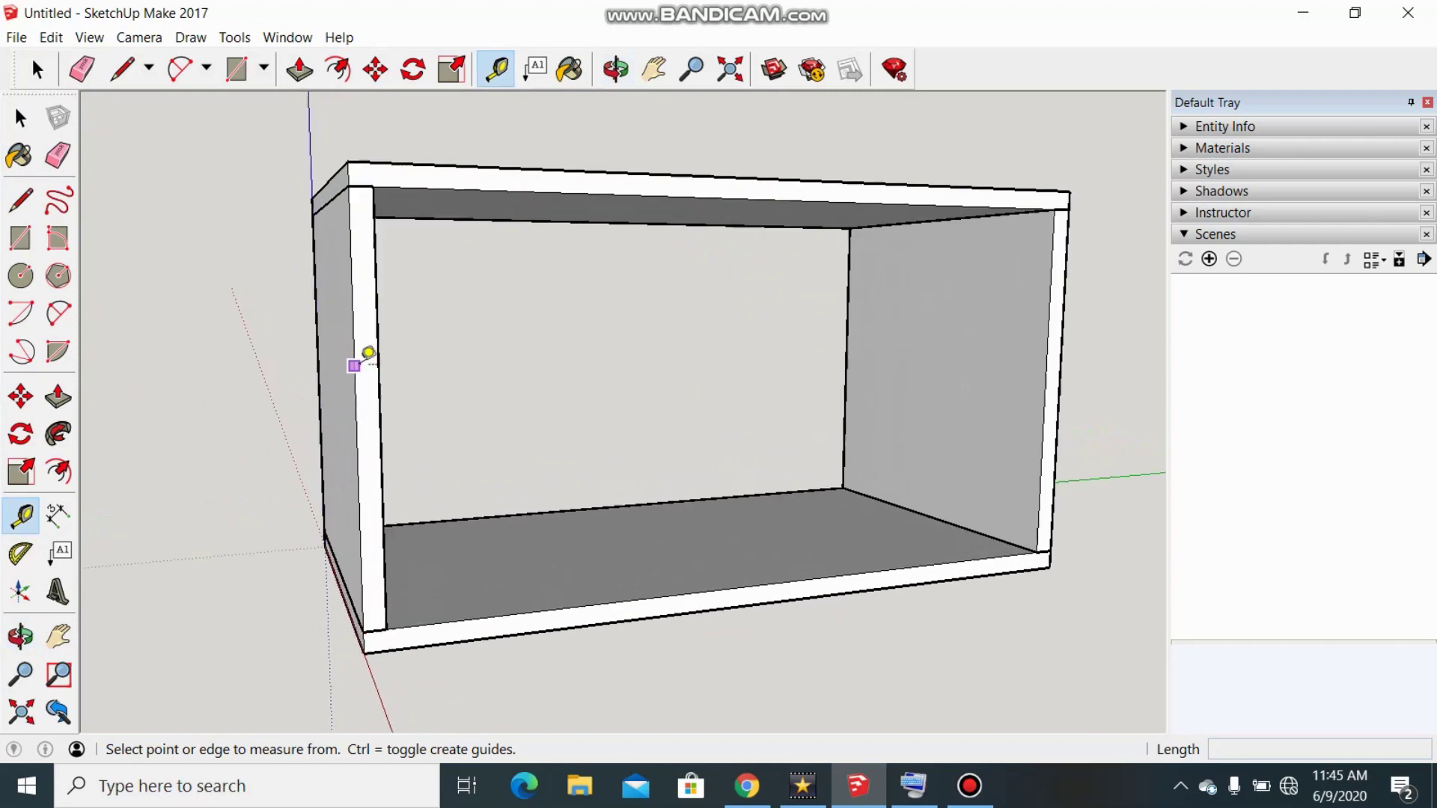
scroll(369, 353, "up", 1)
left_click(381, 379)
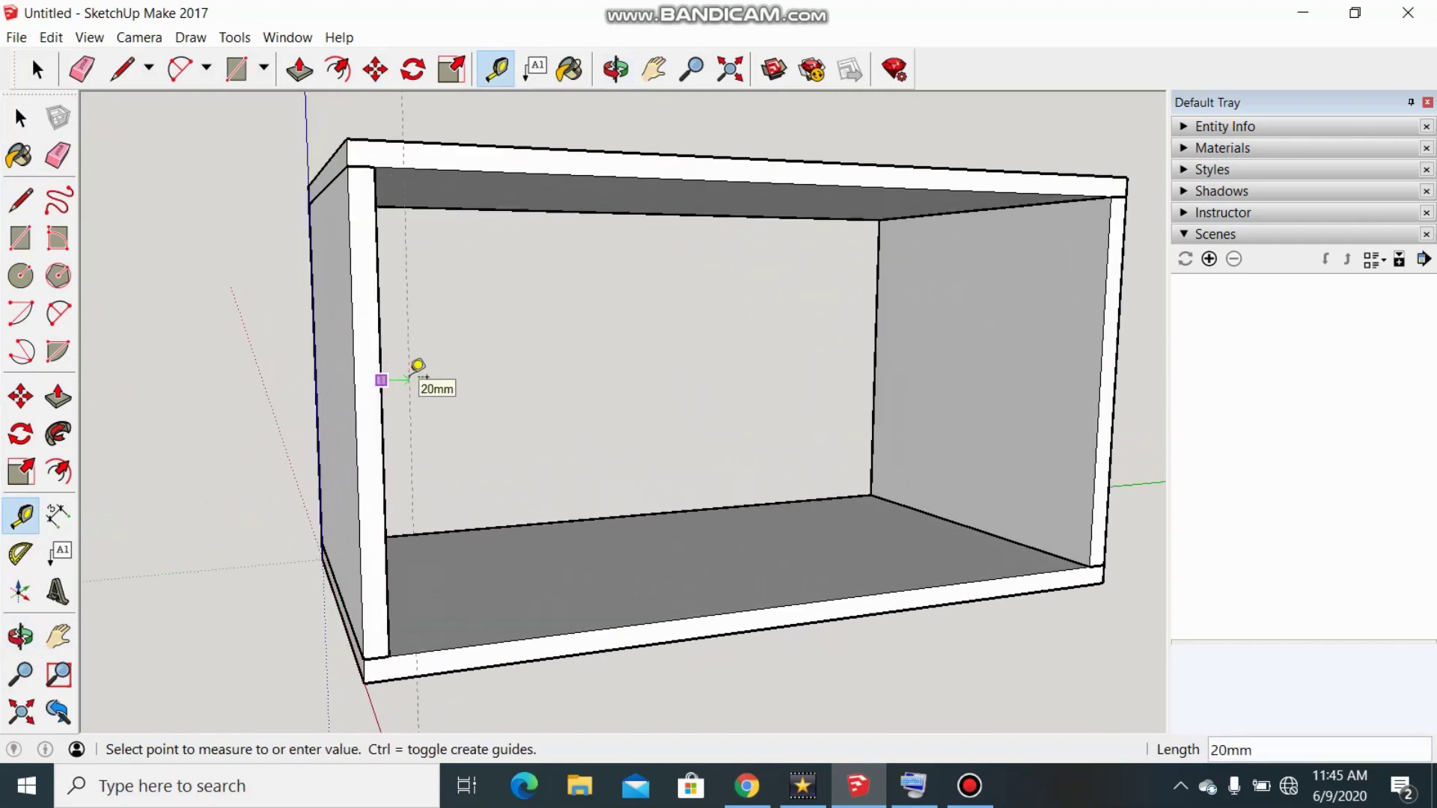
type("13")
key("Return")
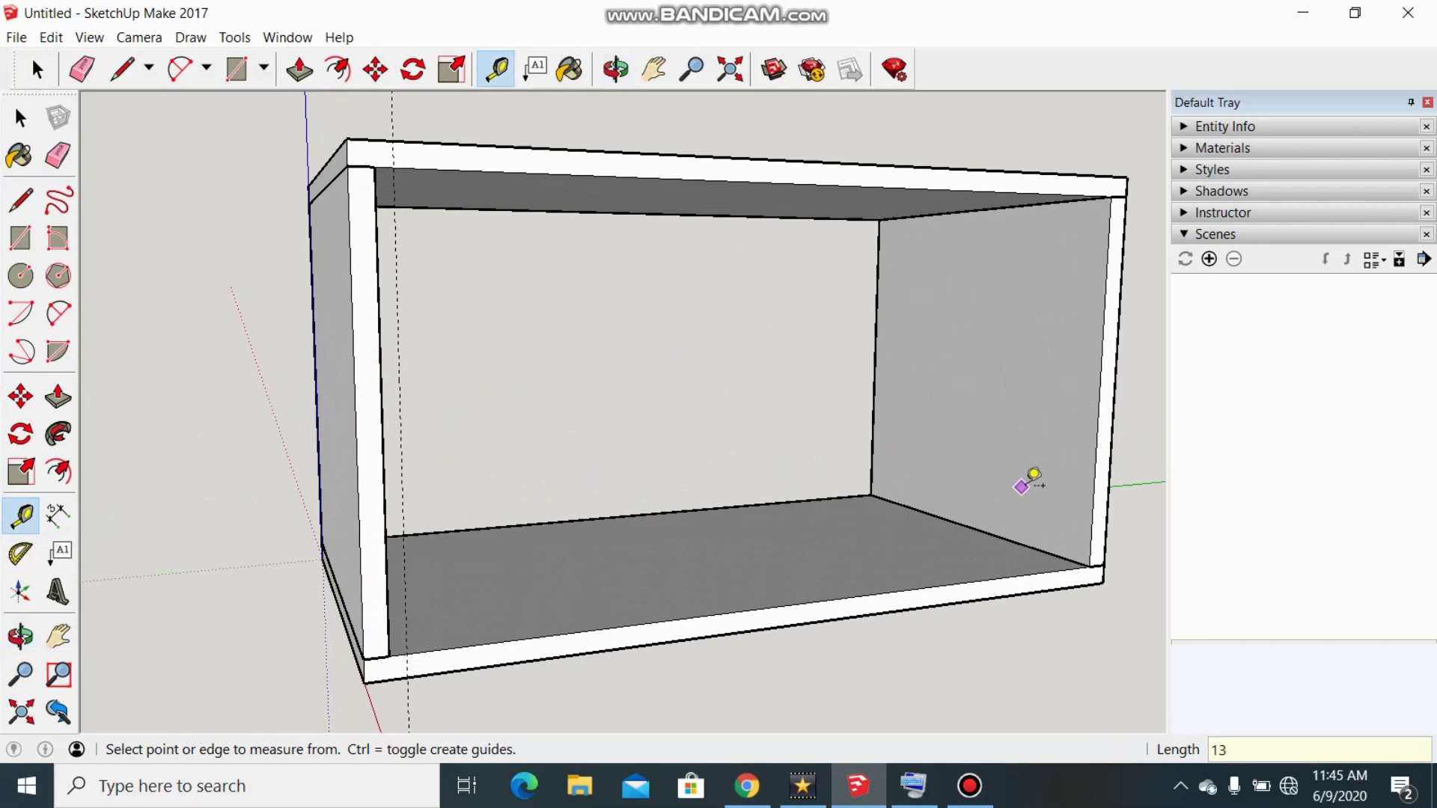
Place a vertical guide 13 mm inward from the inner front edge of the opposite side panel
scroll(625, 481, "down", 2)
middle_click_drag(997, 432, 957, 403)
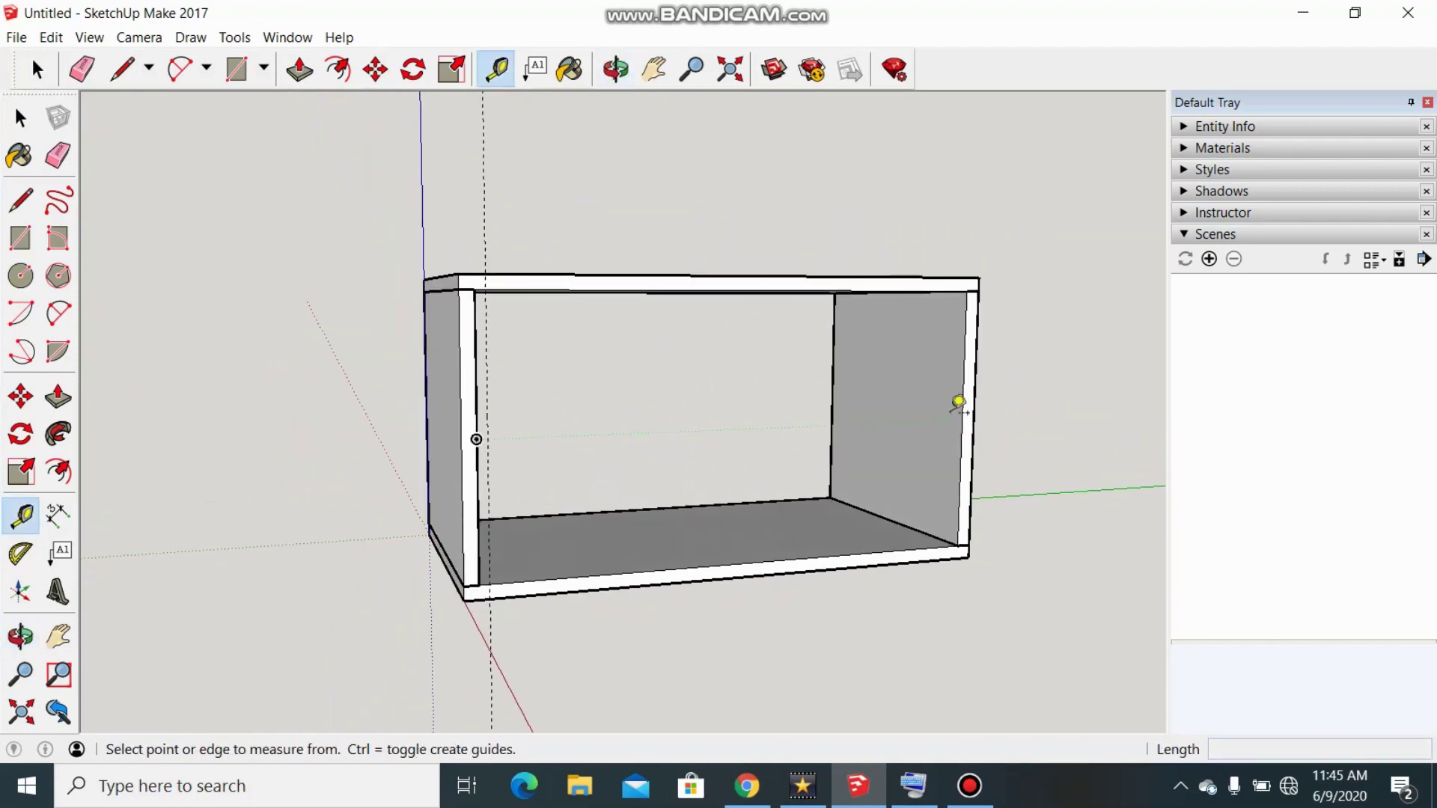
scroll(966, 408, "up", 4)
left_click(971, 423)
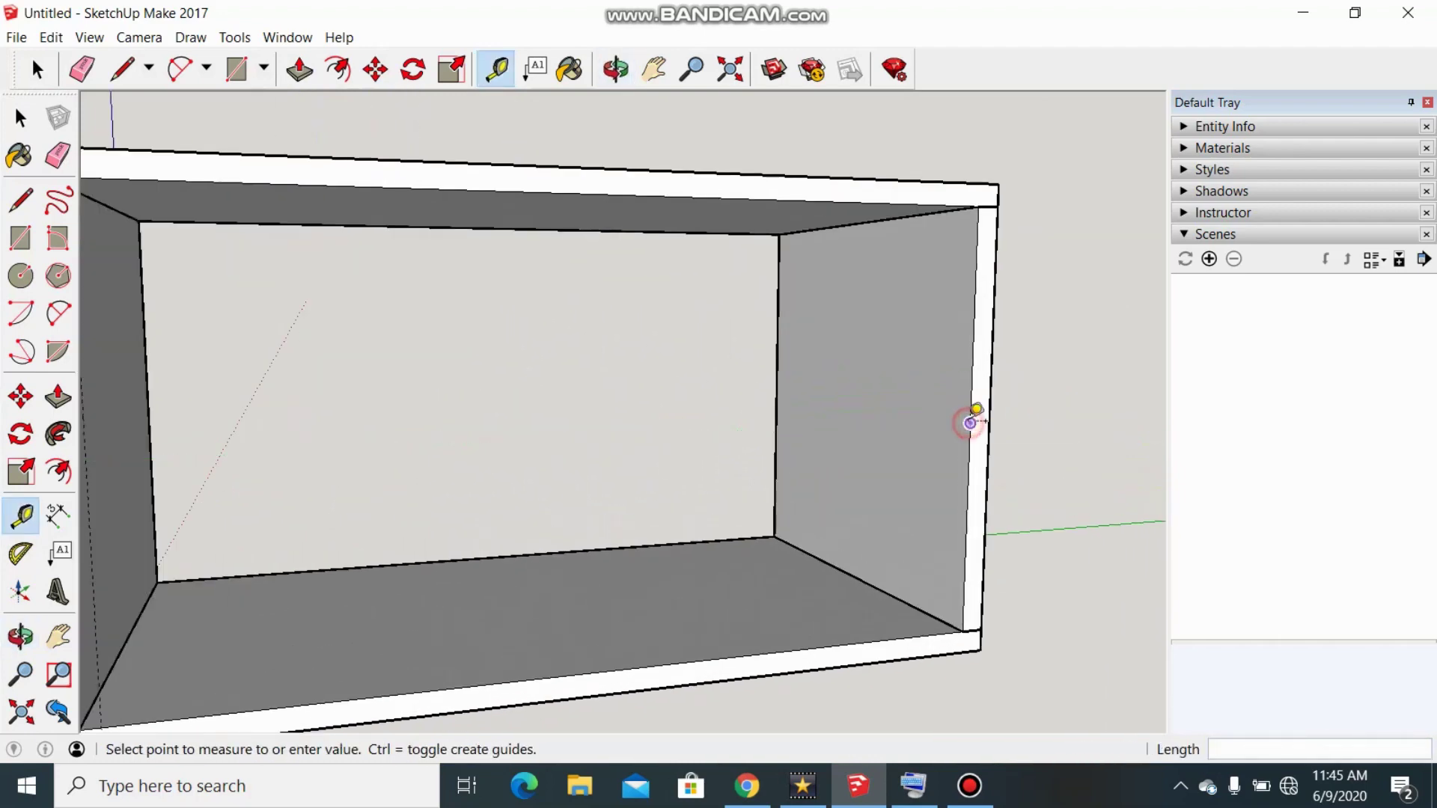
type("13")
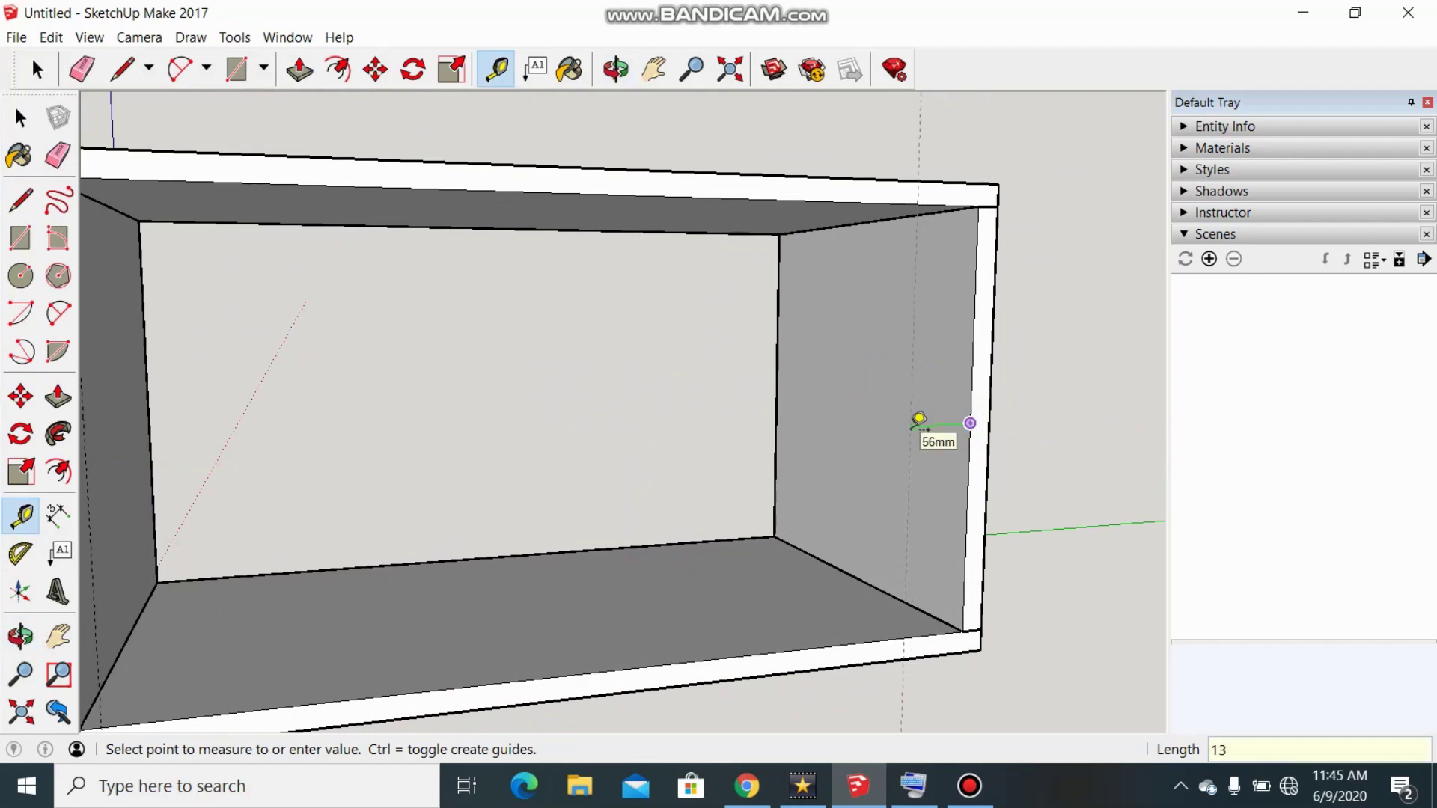
key("Return")
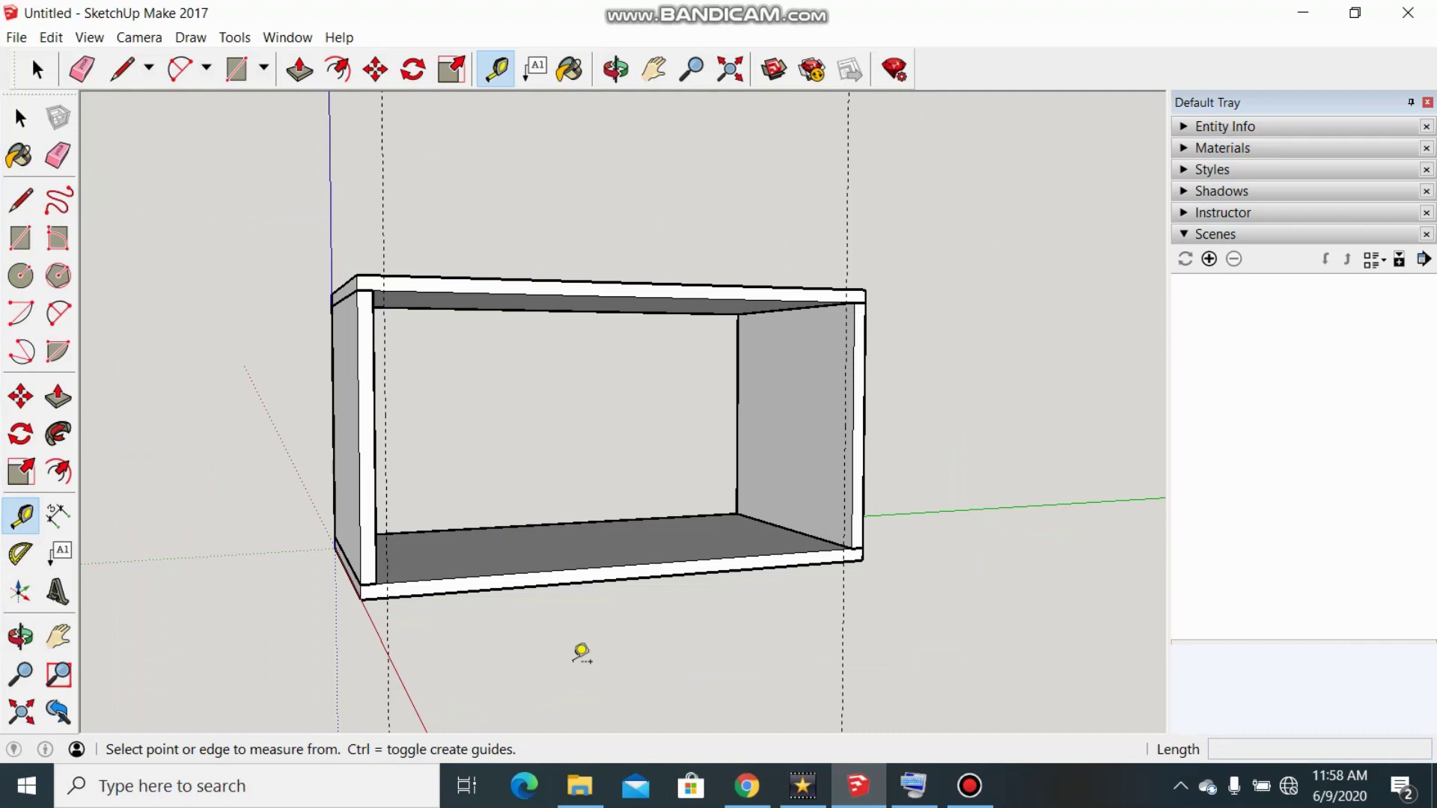
Place horizontal guides across the front opening, 20 mm below the top panel and 20 mm above the bottom board
scroll(647, 411, "up", 2)
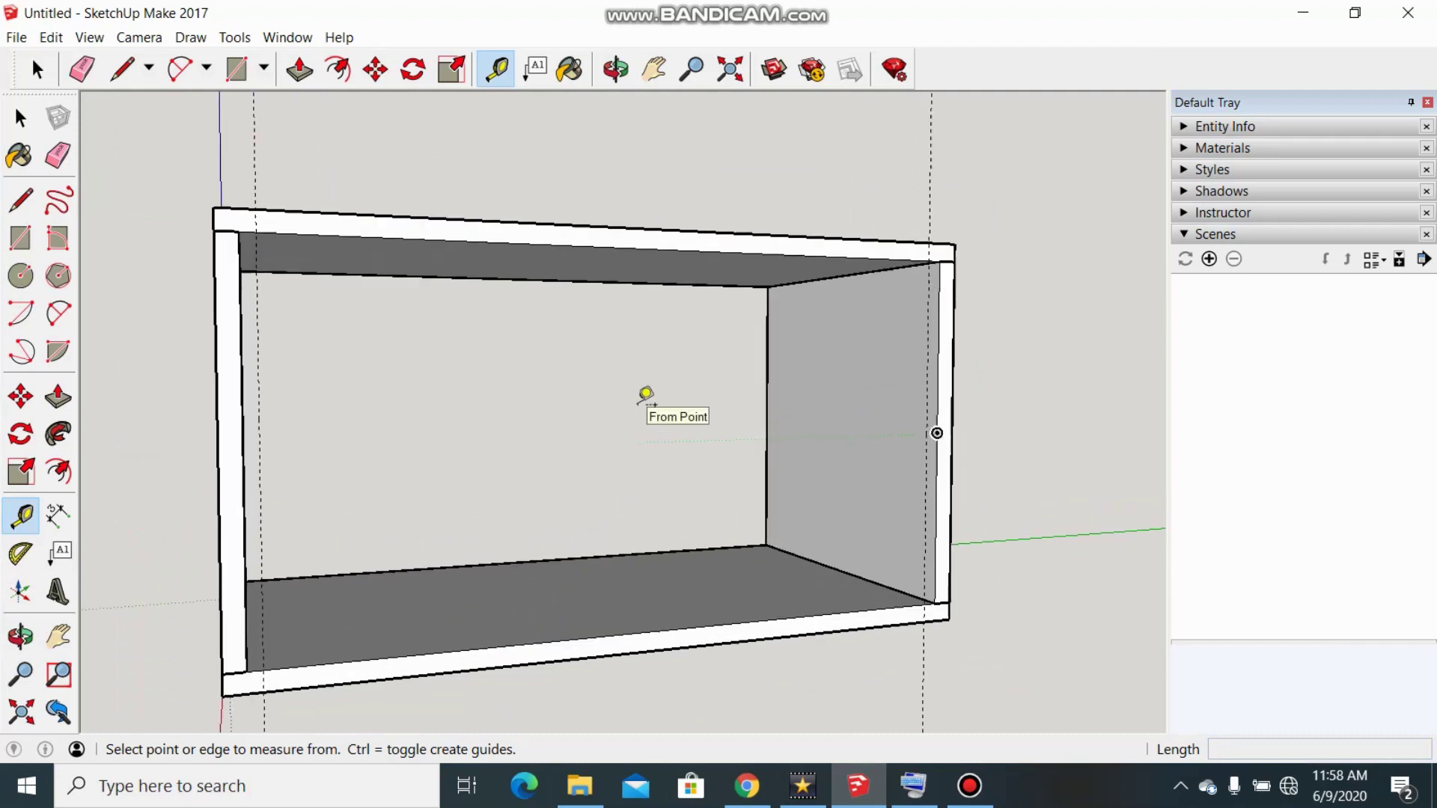
left_click(633, 248)
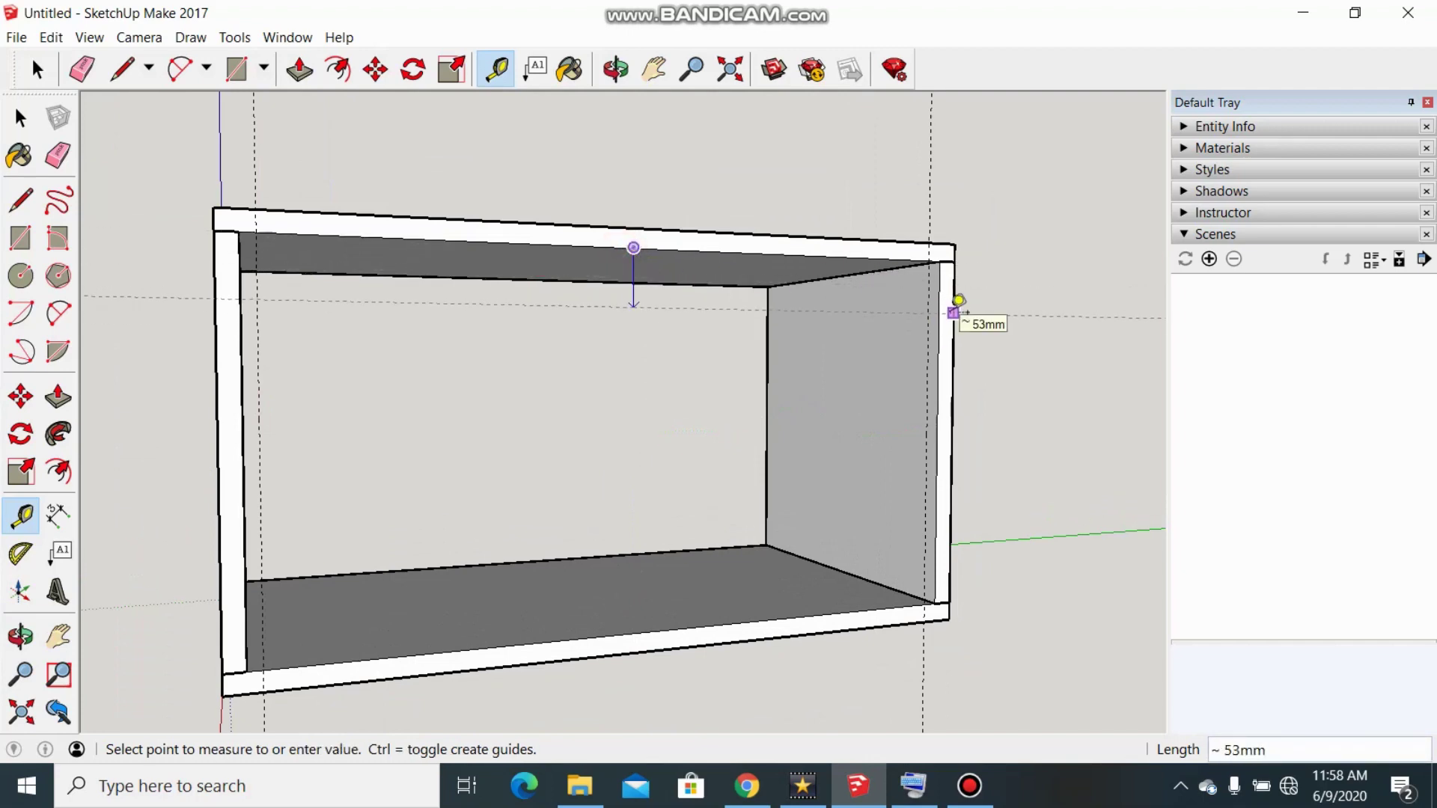
type("20")
key("Return")
scroll(554, 711, "up", 2)
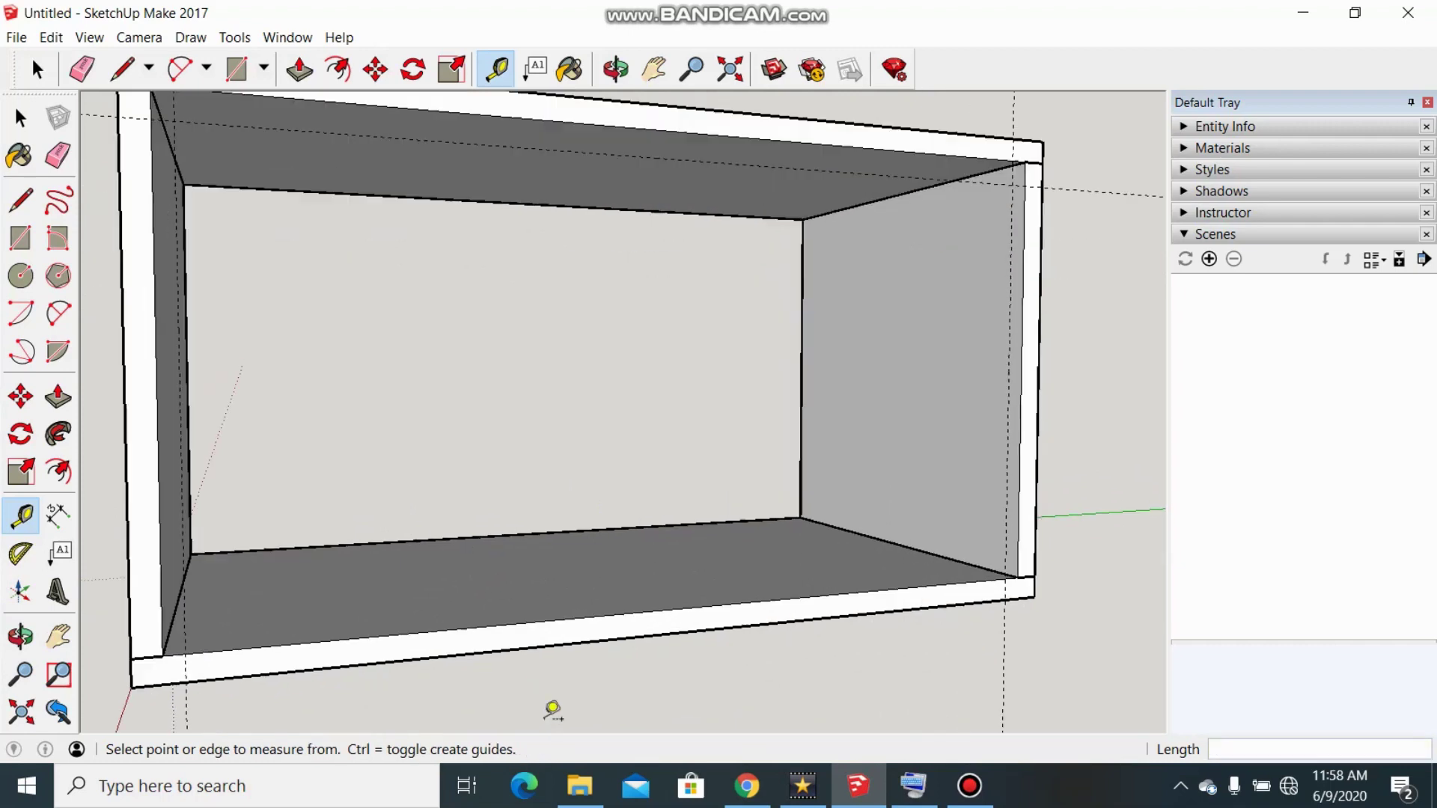
left_click(629, 613)
type("20")
key("Return")
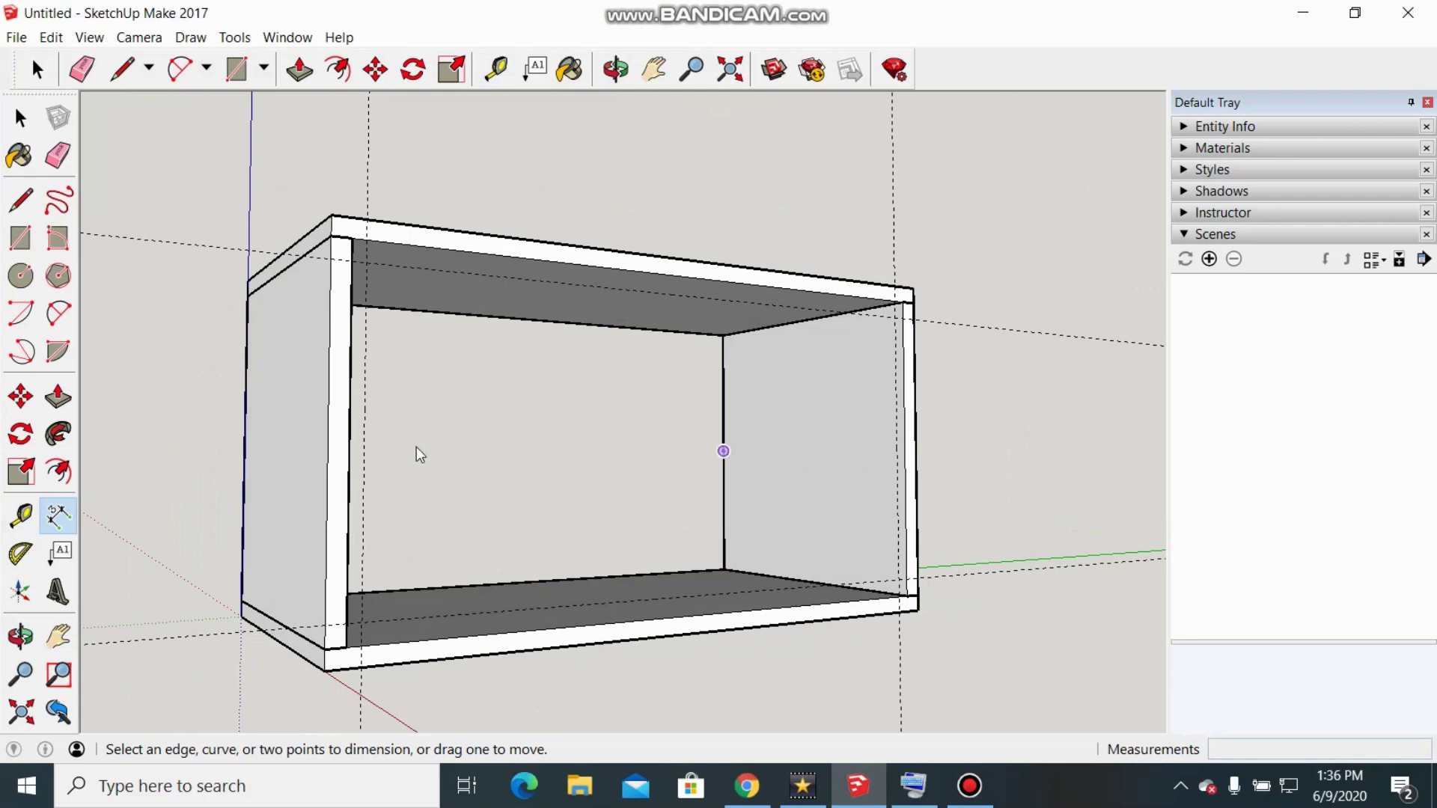
Place a horizontal guide 175 mm below the top panel's lower front edge, at the side panel's midpoint
left_click(20, 515)
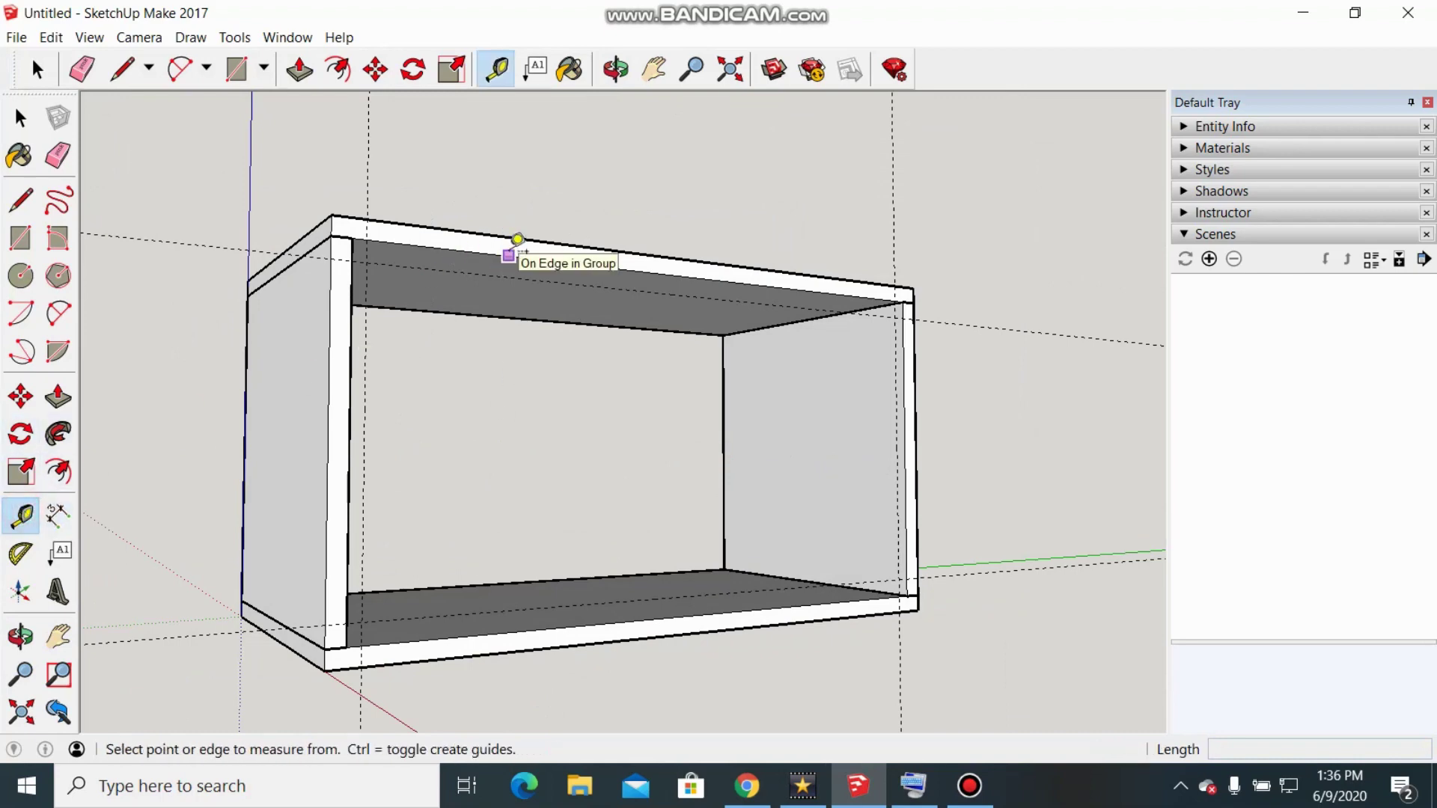
left_click(508, 256)
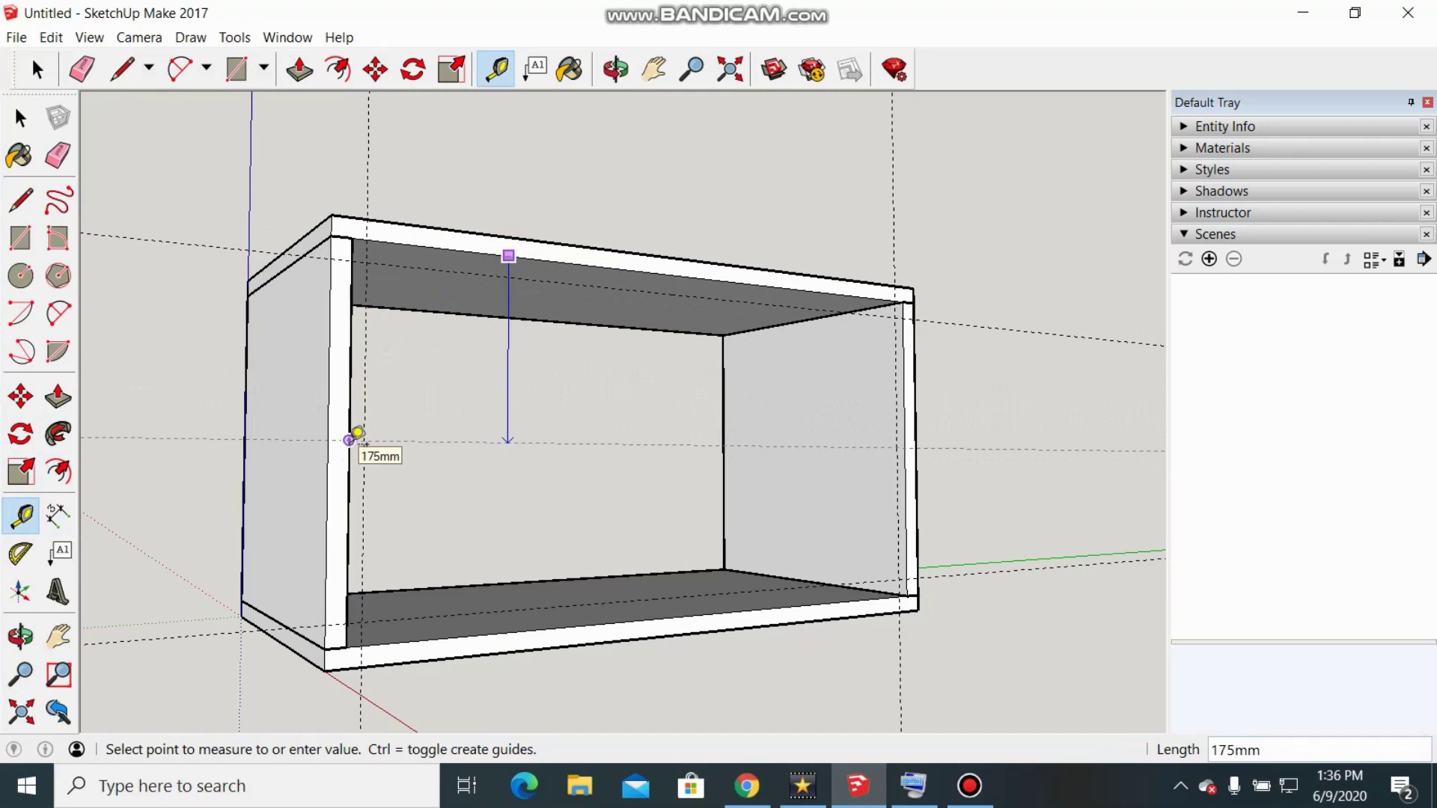
left_click(386, 439)
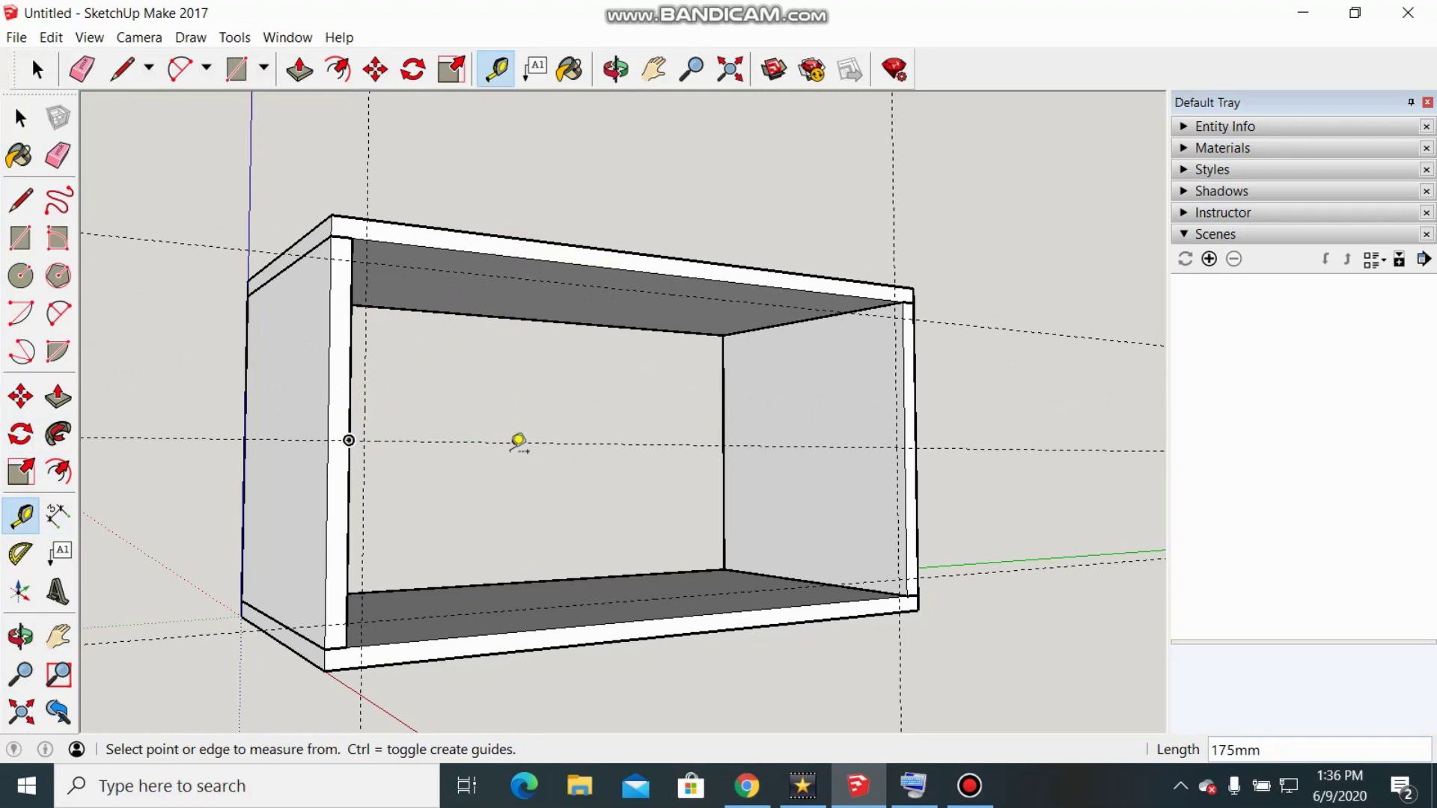
Add horizontal guides 10 mm above and 10 mm below the mid-height guide
left_click(573, 442)
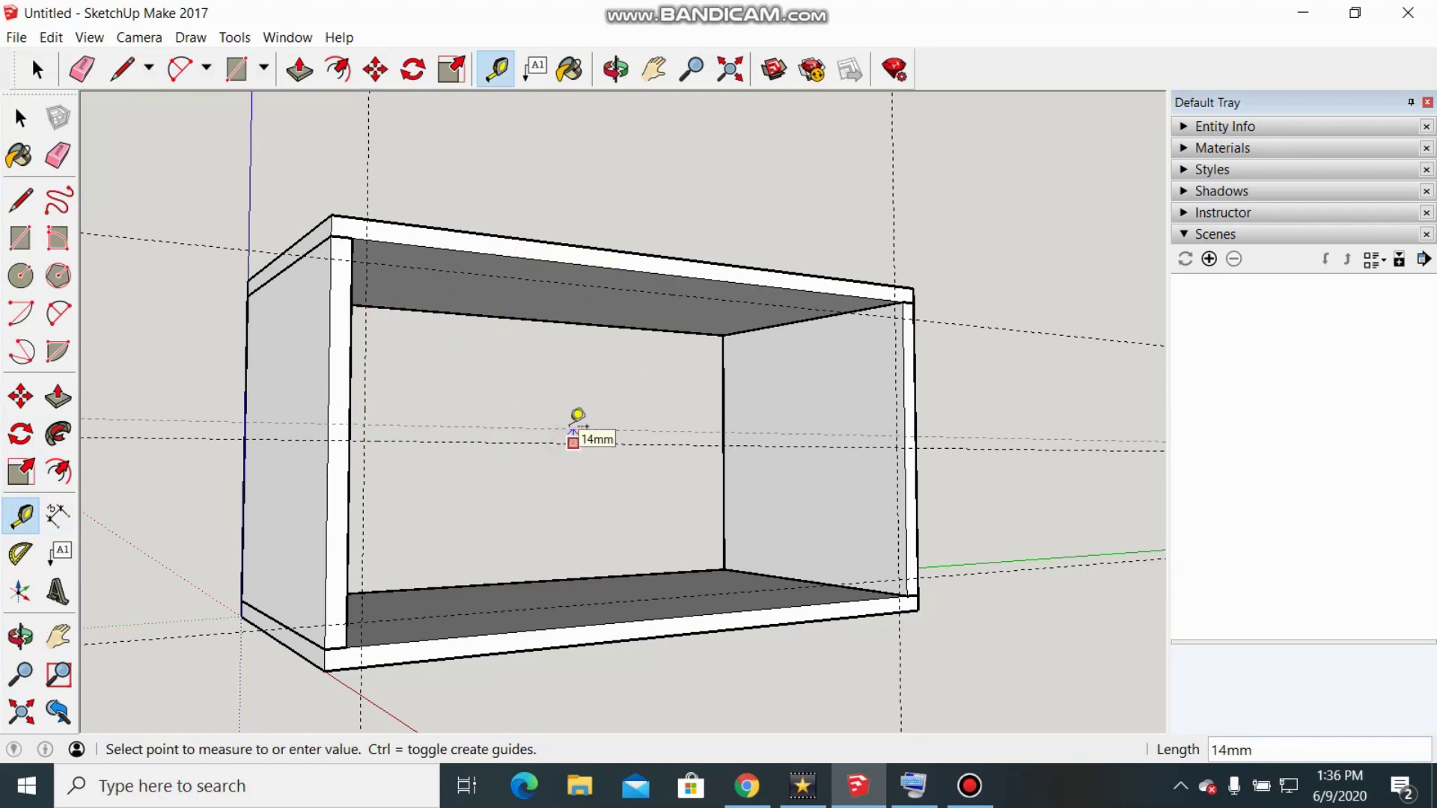
type("10")
key("Return")
left_click(551, 442)
type("10")
key("Return")
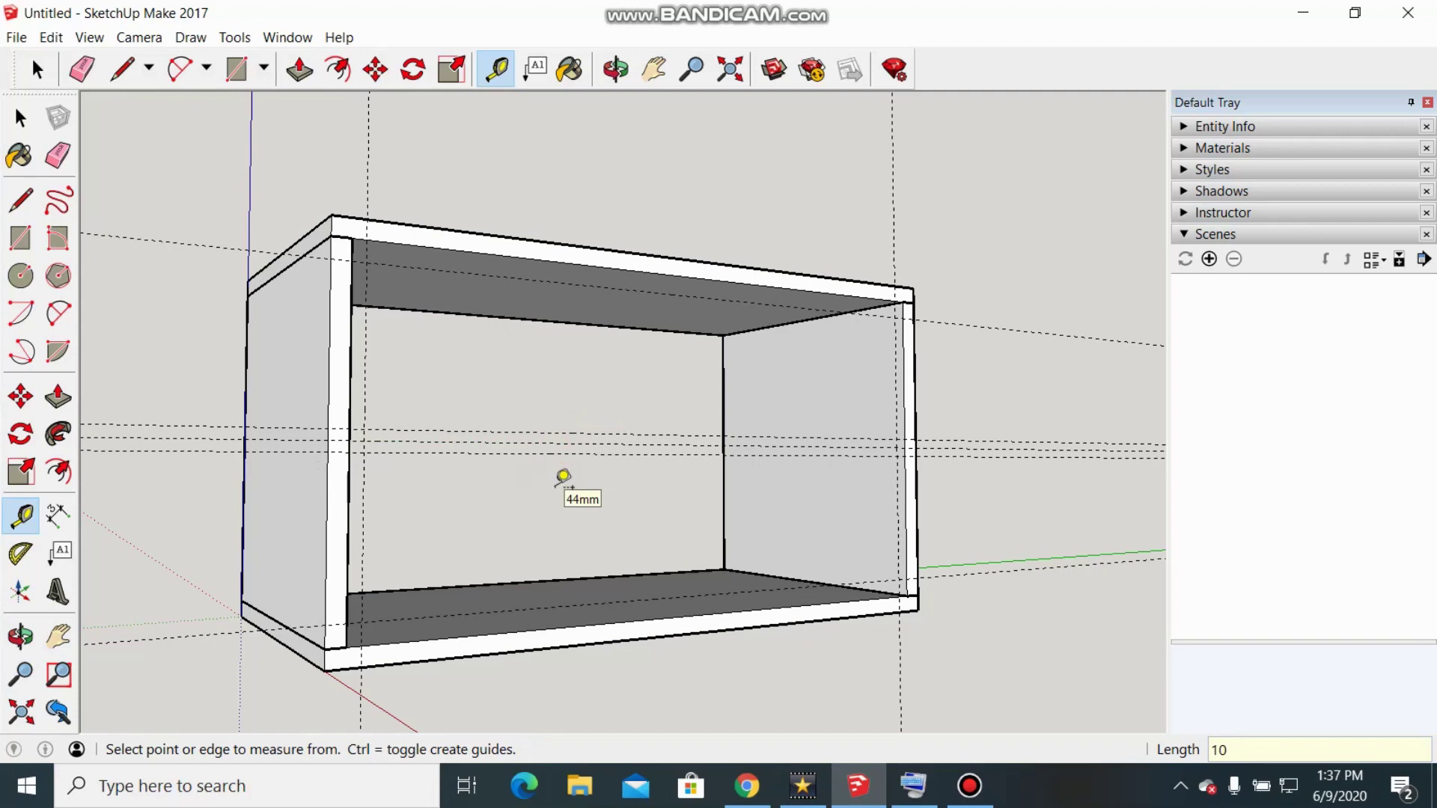
Erase the mid-height guide, keeping the two guides offset above and below it
left_click(68, 164)
scroll(494, 428, "up", 5)
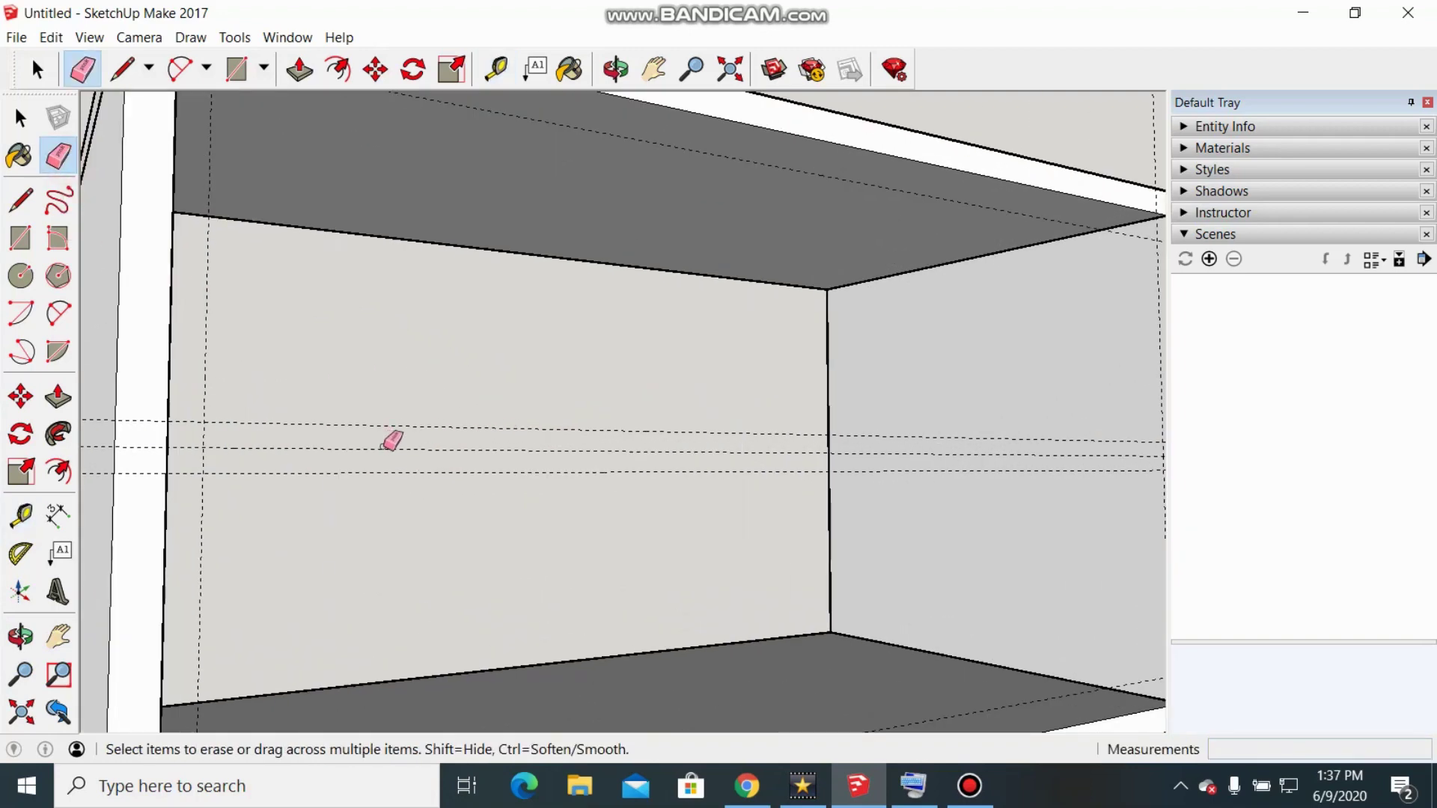
scroll(392, 440, "down", 3)
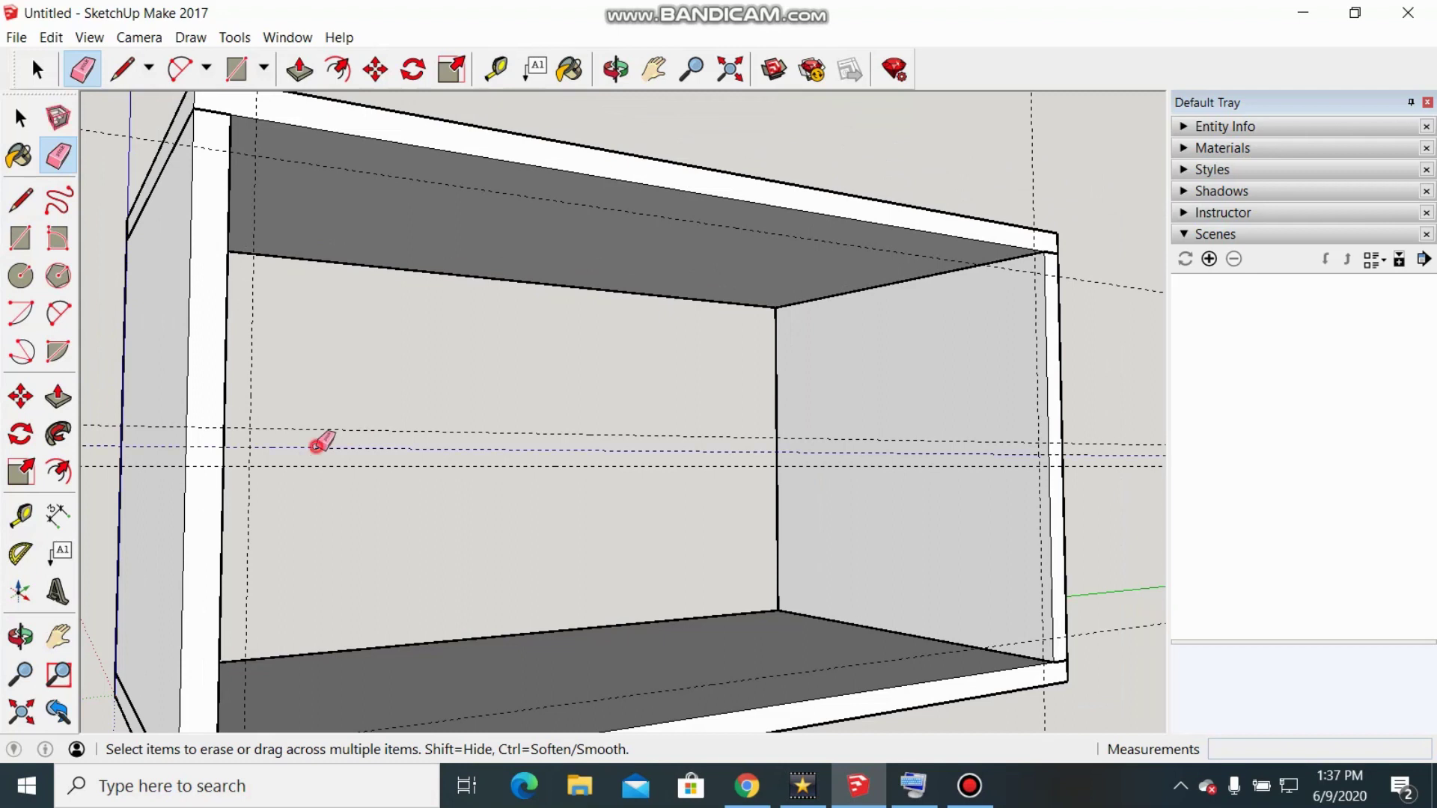
Dimension the vertical gap between the two middle guides along the vertical guide at the origin end
left_click(57, 515)
left_click(250, 428)
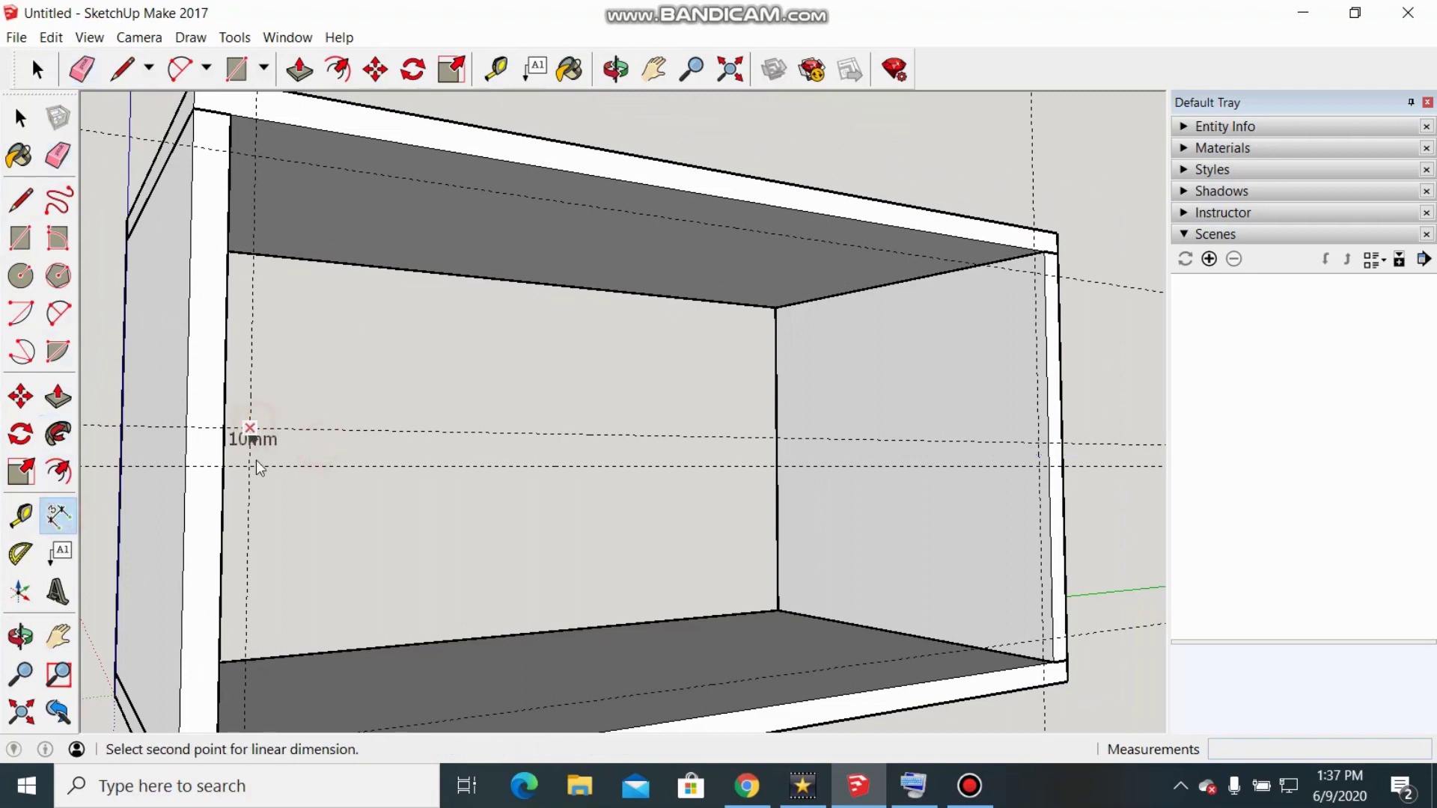
left_click(250, 466)
left_click(337, 457)
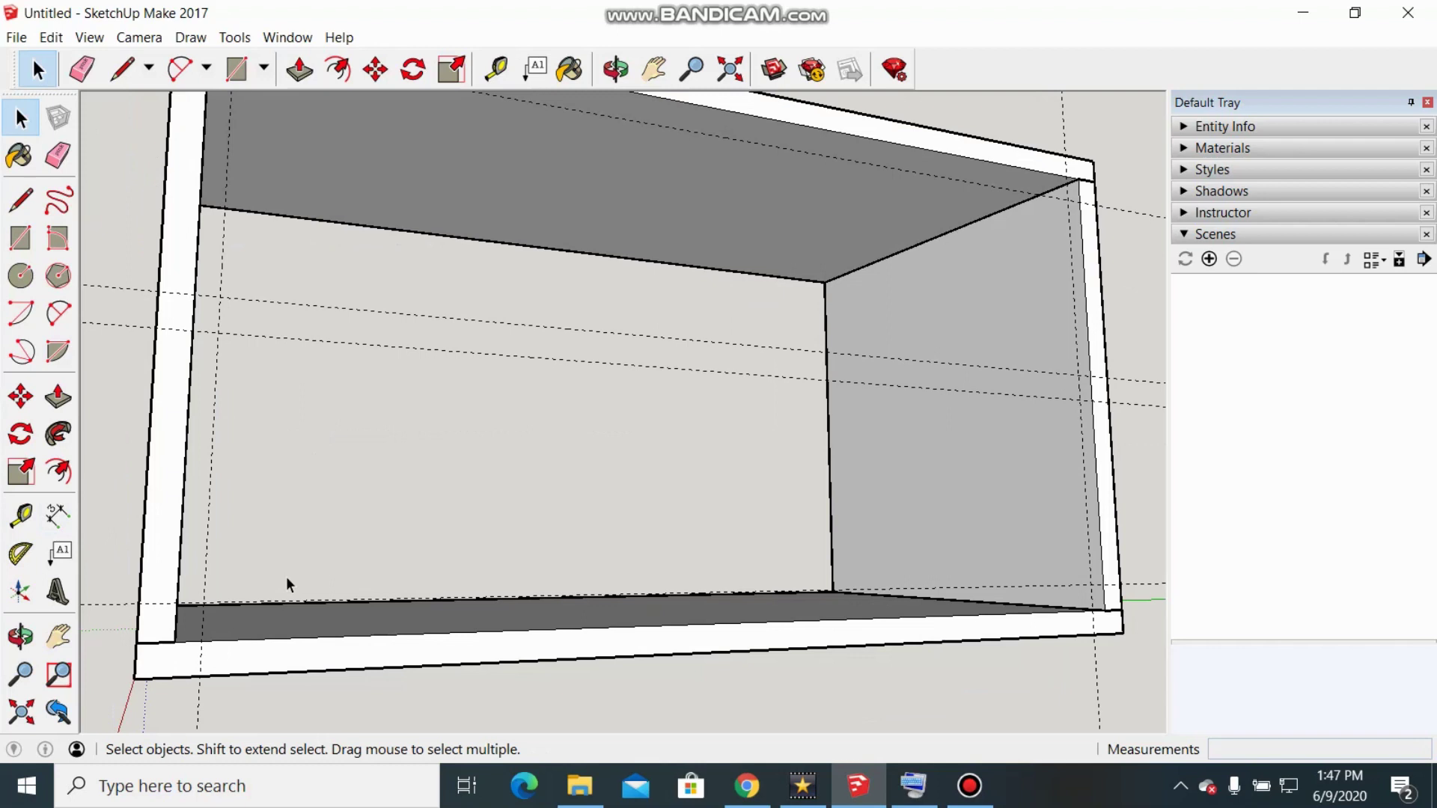
Draw an upright rectangle in the lower half of the opening, cornered on the lower middle, bottom and two vertical guides
left_click(20, 238)
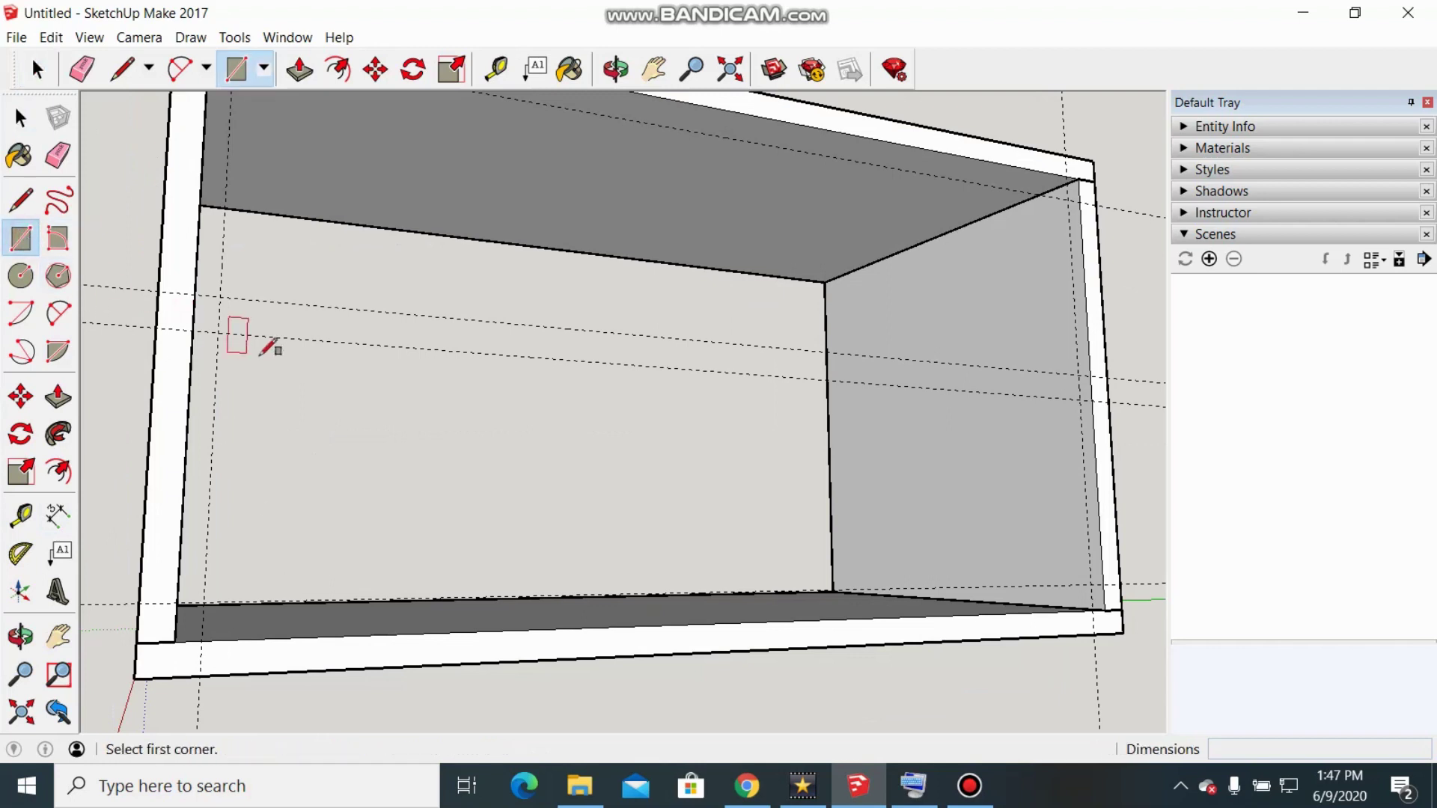
left_click(219, 333)
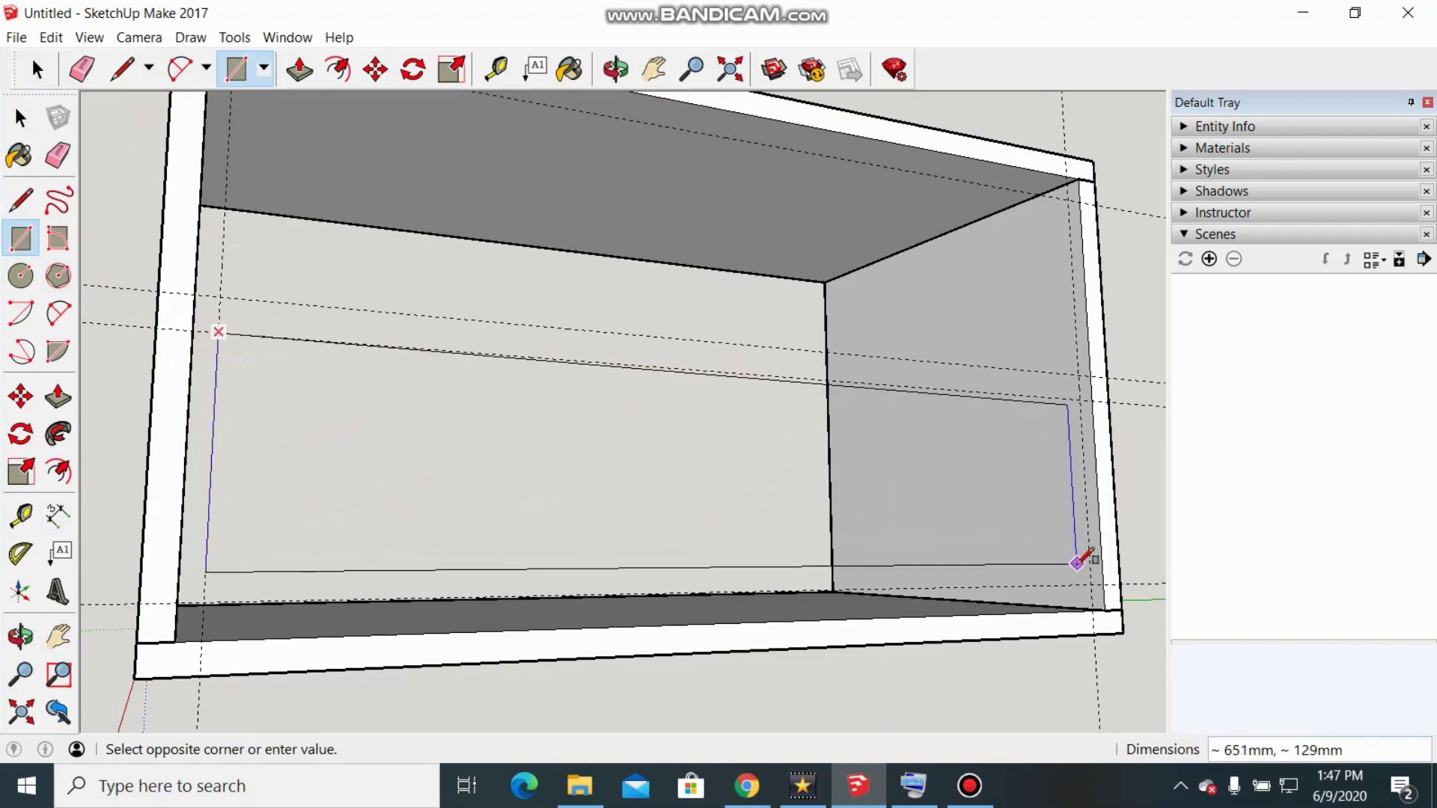
left_click(1095, 583)
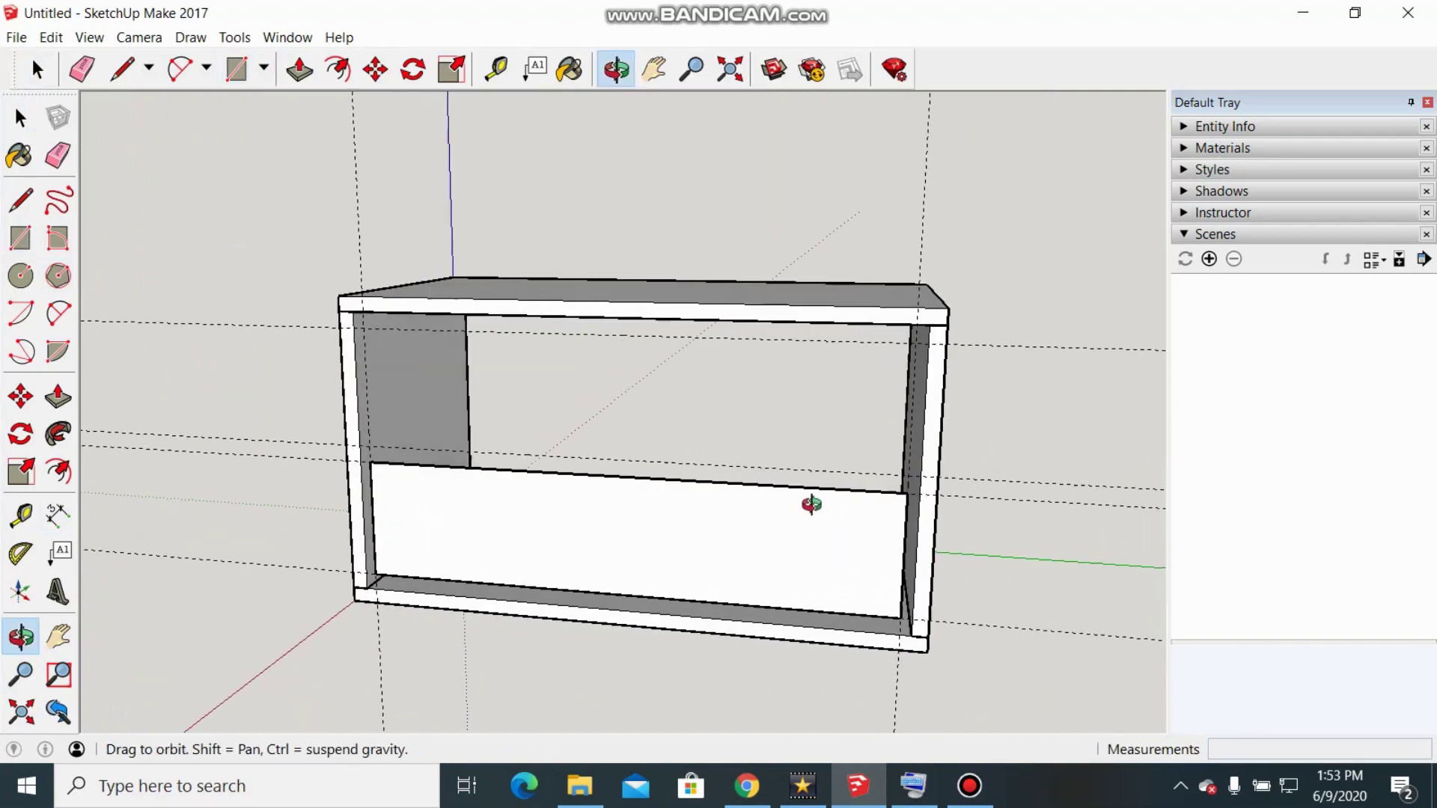
Make the lower rectangle's face and edges a group
middle_click_drag(812, 504, 703, 510)
right_click(577, 483)
double_click(577, 483)
right_click(575, 484)
left_click(618, 498)
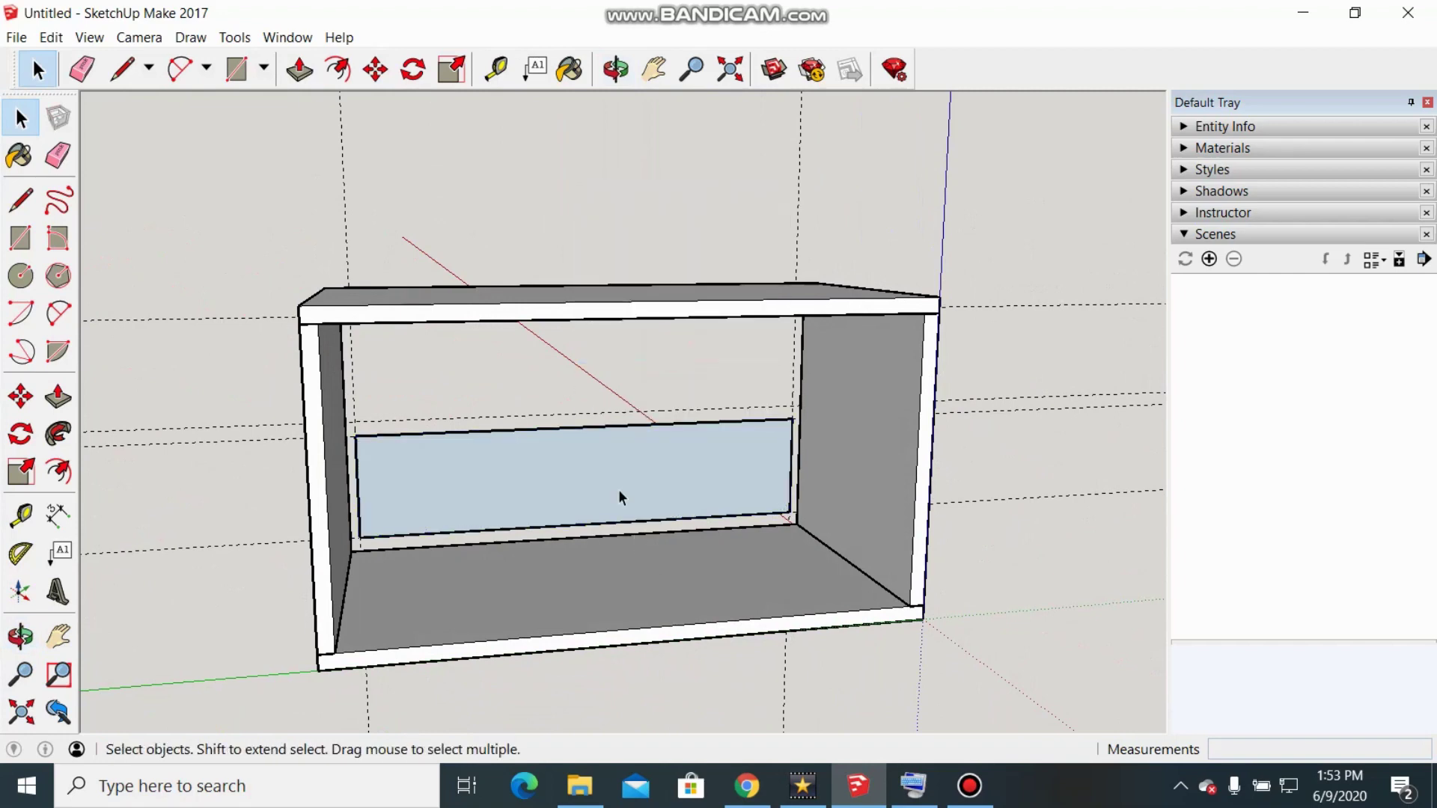
Extrude the lower rectangle's face 18 mm toward the cabinet front inside its group
double_click(619, 491)
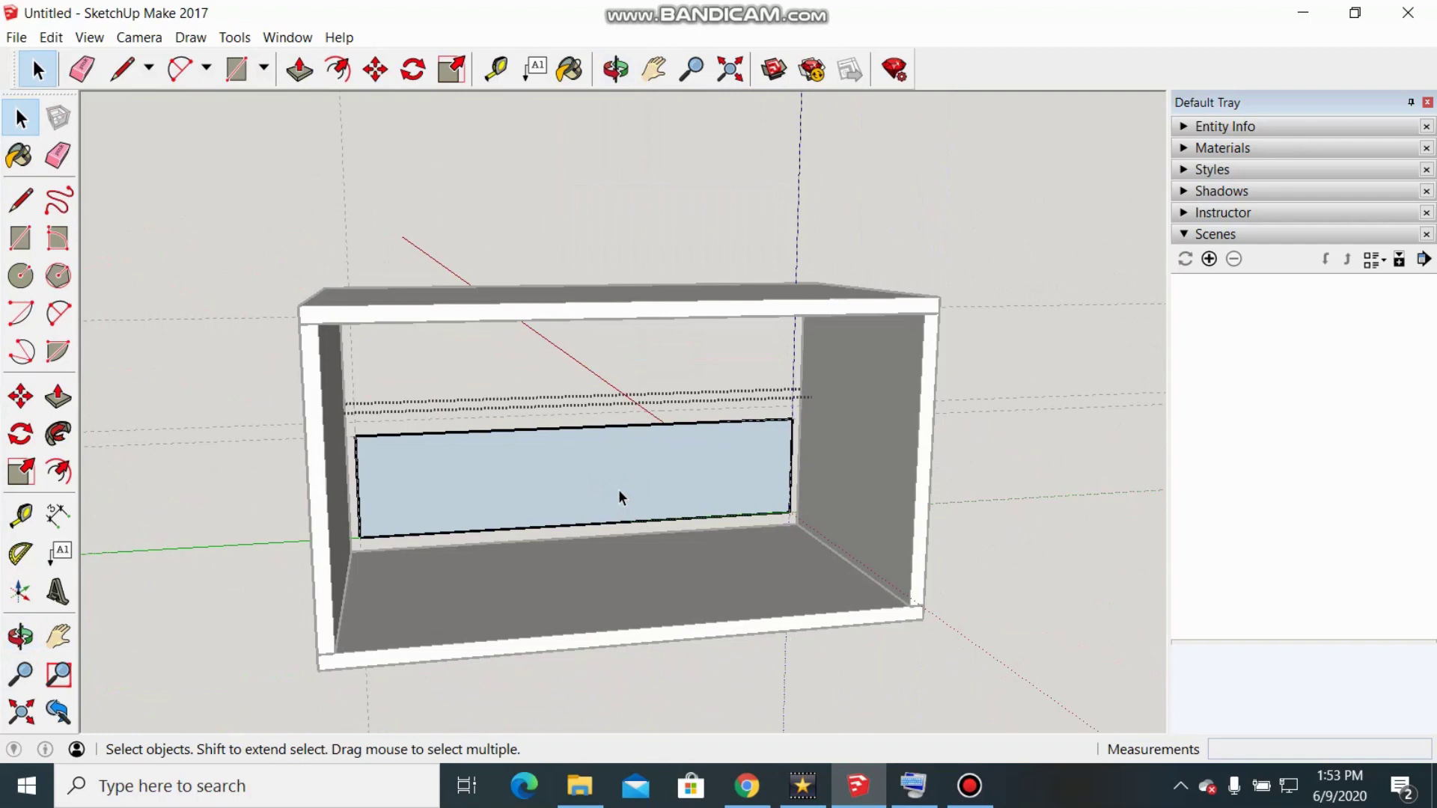
key("p")
left_click(619, 497)
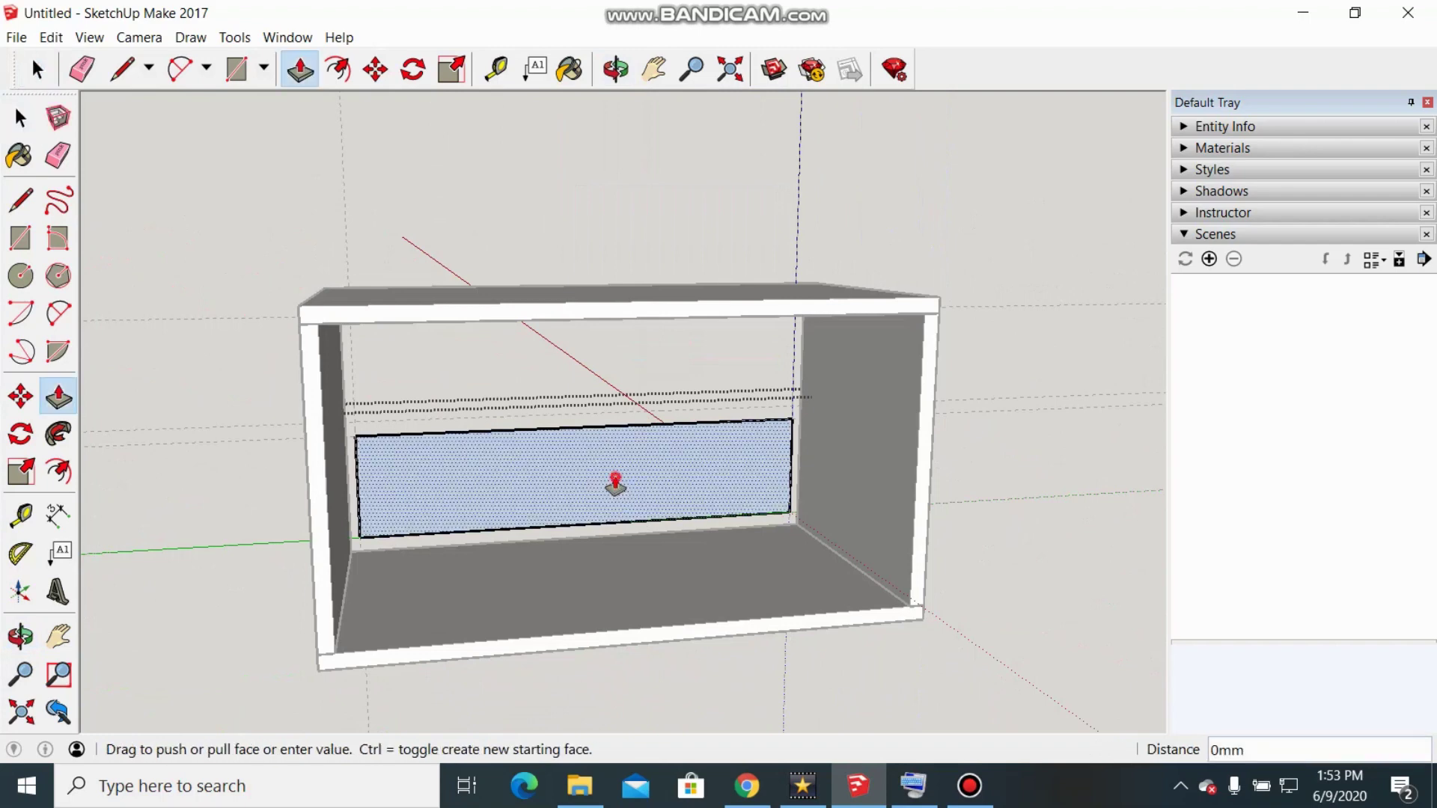
type("18")
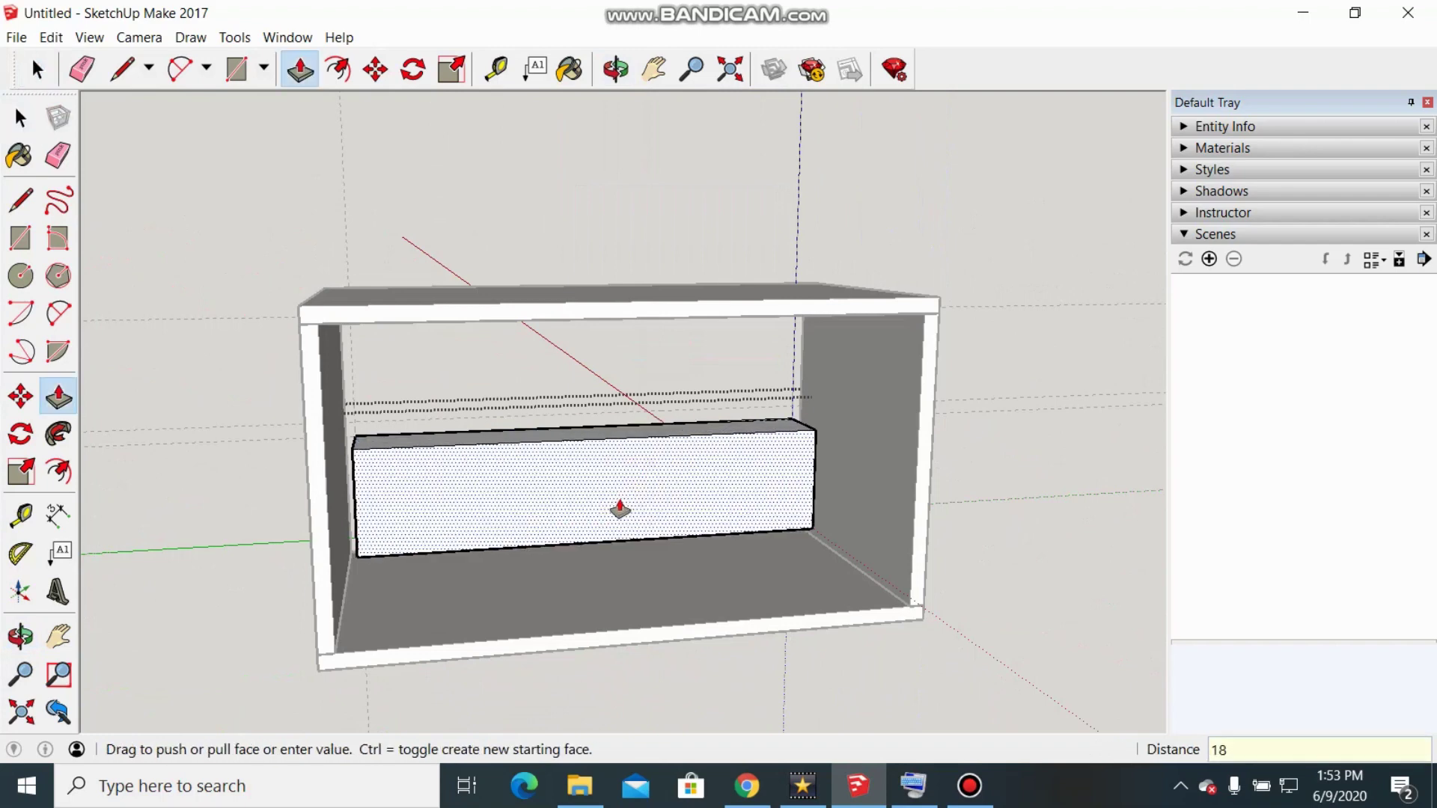
key("Return")
key("space")
Move the lower front board out of the cabinet along the green axis so it stands clear beside the carcass
middle_click_drag(440, 513, 612, 677)
scroll(681, 682, "up", 3)
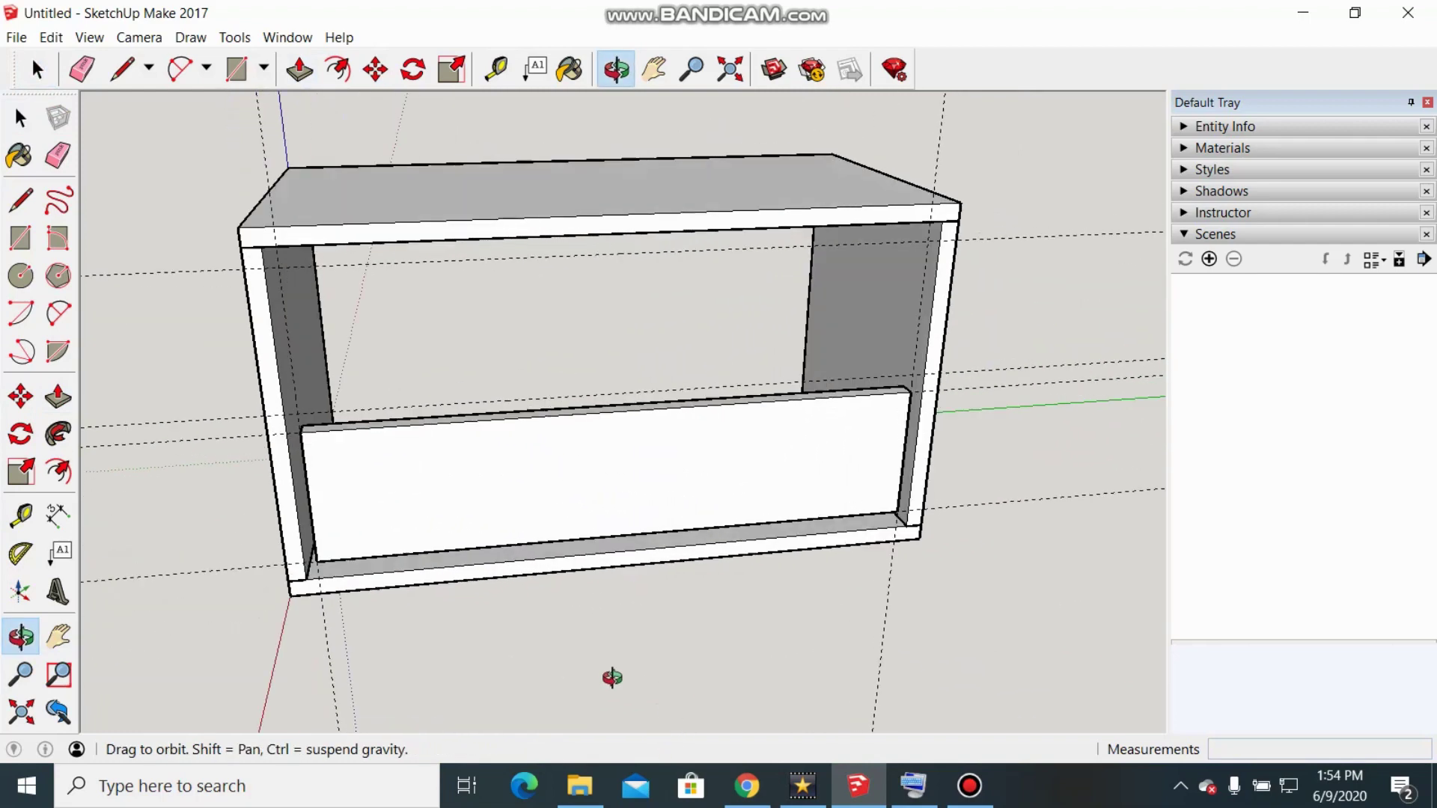
scroll(520, 642, "down", 3)
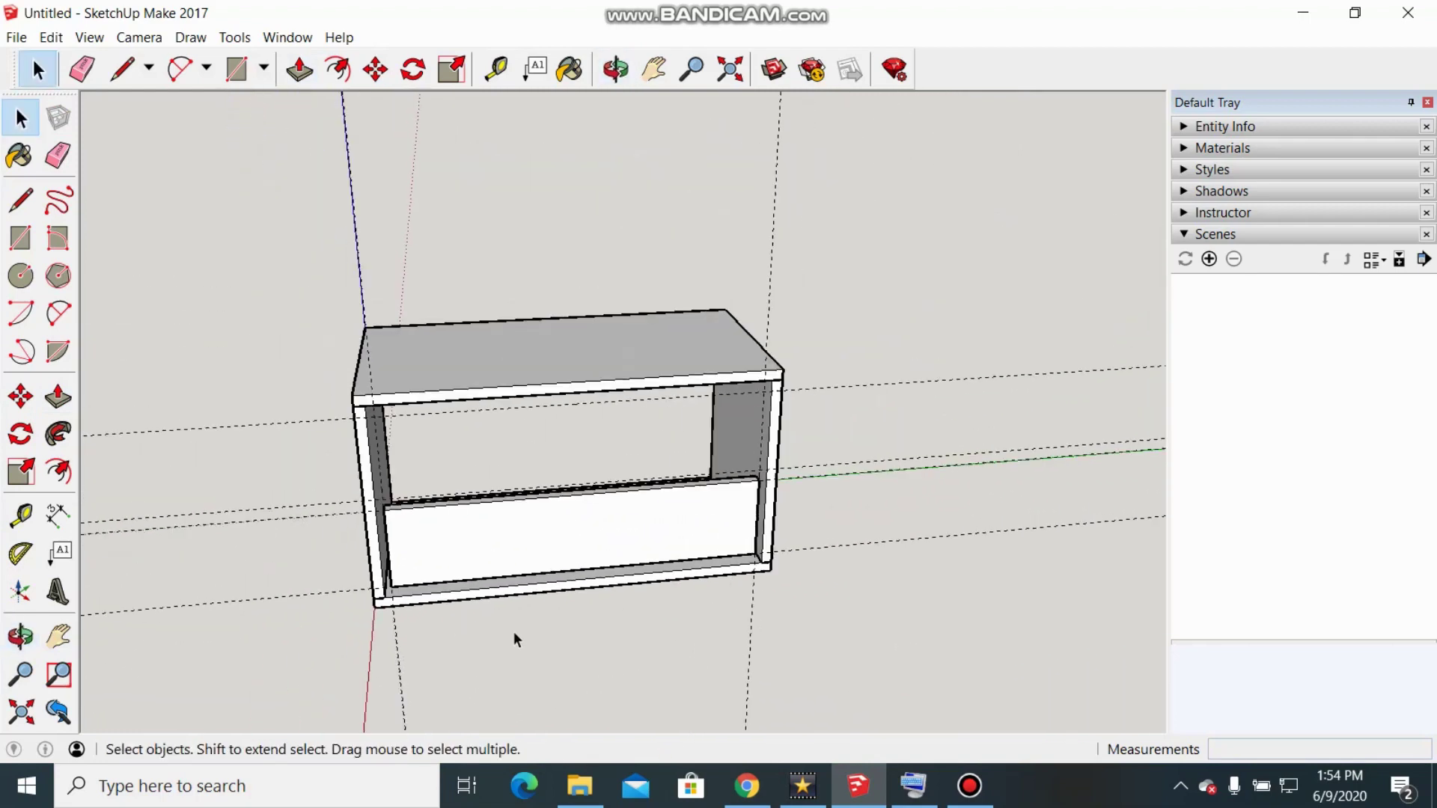
middle_click_drag(515, 639, 546, 626)
left_click(639, 552)
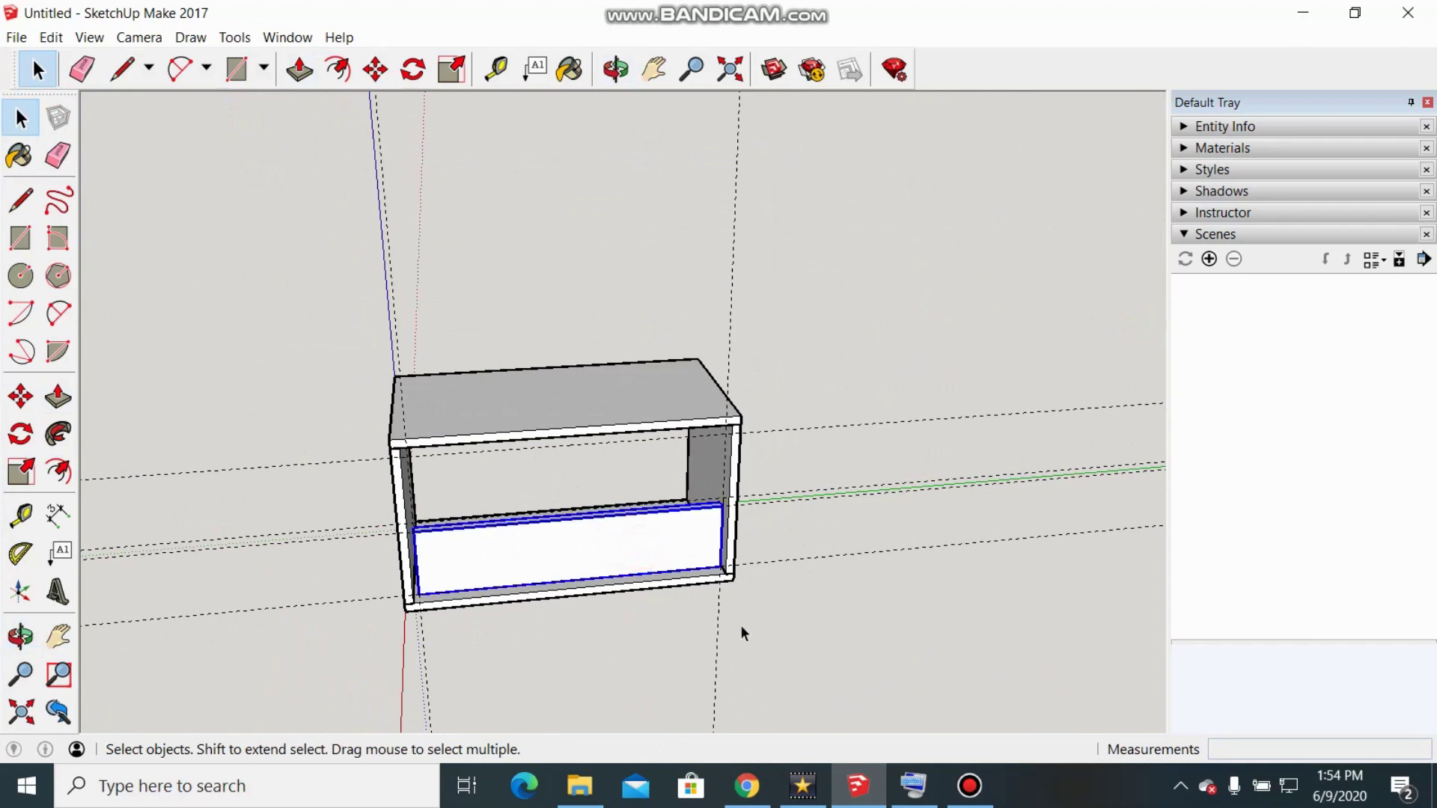
left_click(20, 397)
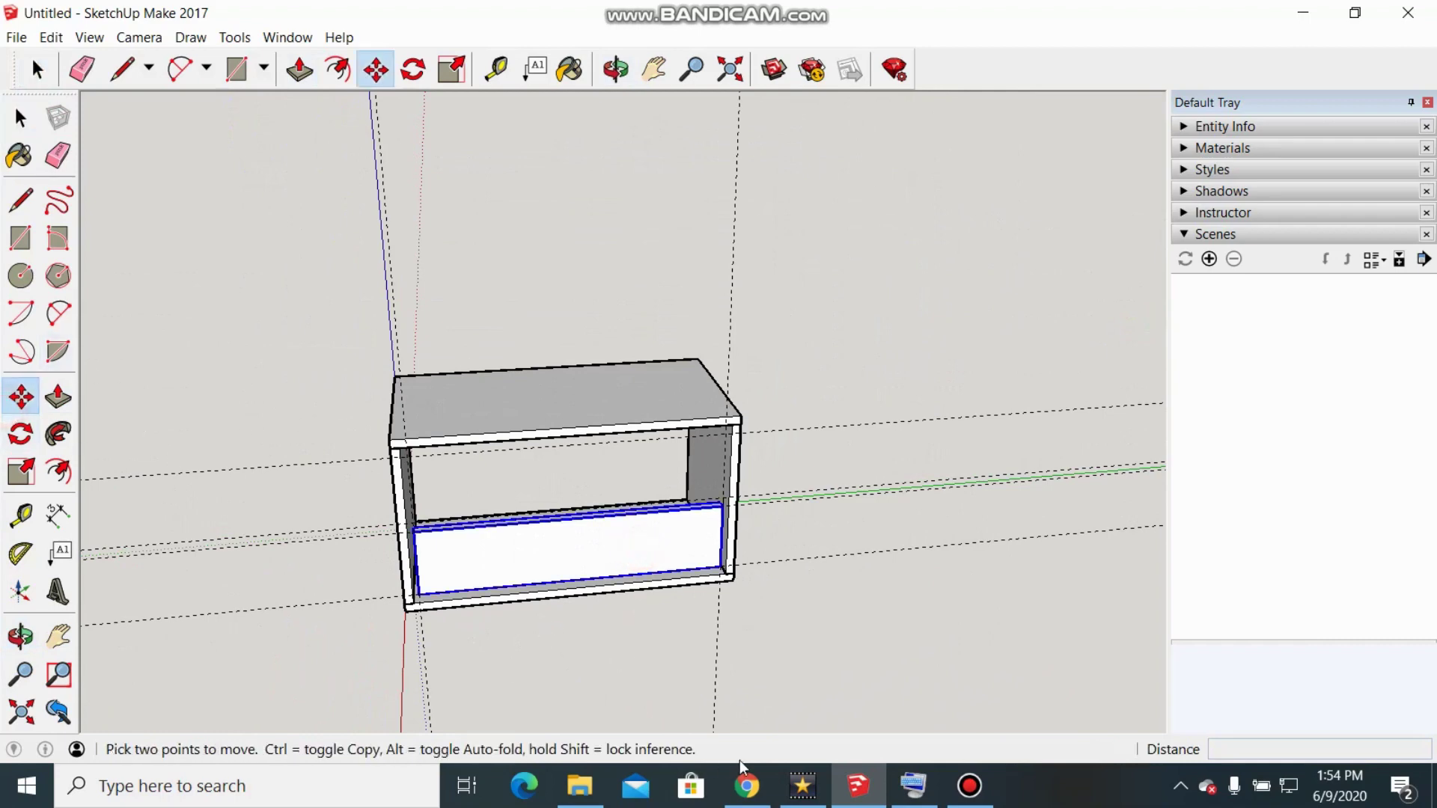
middle_click_drag(719, 560, 668, 560)
left_click(668, 560)
middle_click_drag(1158, 578, 1198, 578)
left_click_drag(1199, 578, 959, 578)
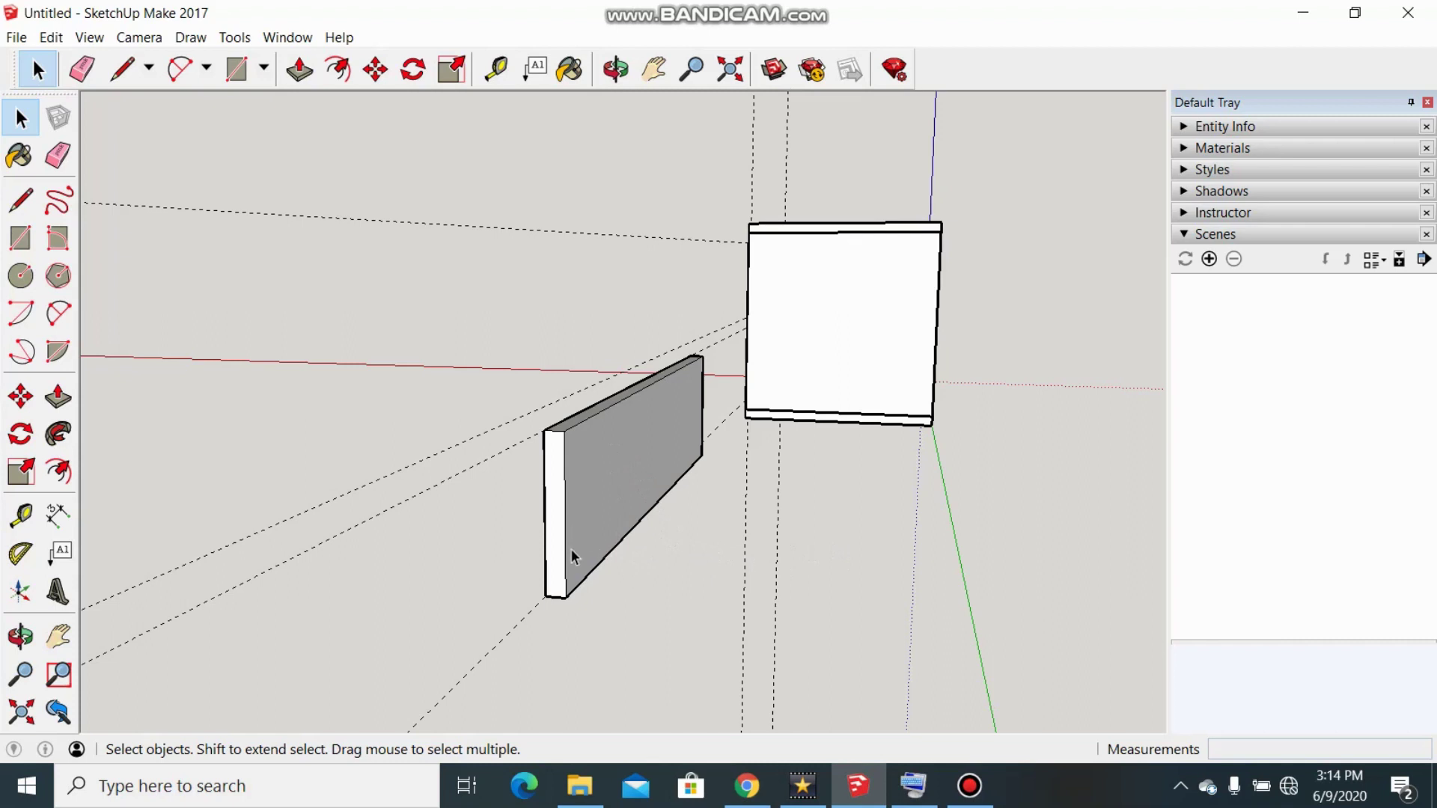
Measure the height of the moved board's vertical end edge with the Dimension tool
scroll(599, 603, "up", 1)
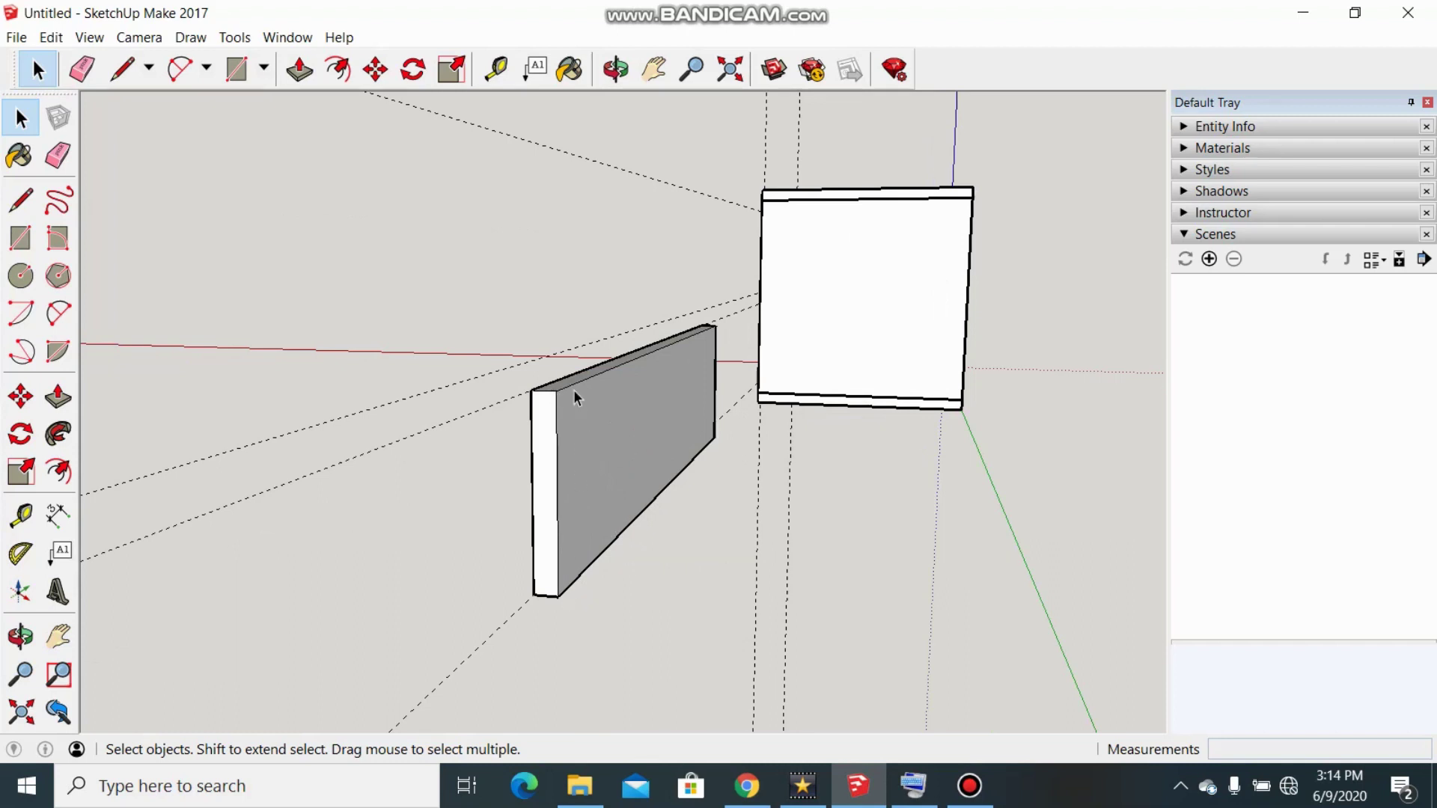
left_click(62, 519)
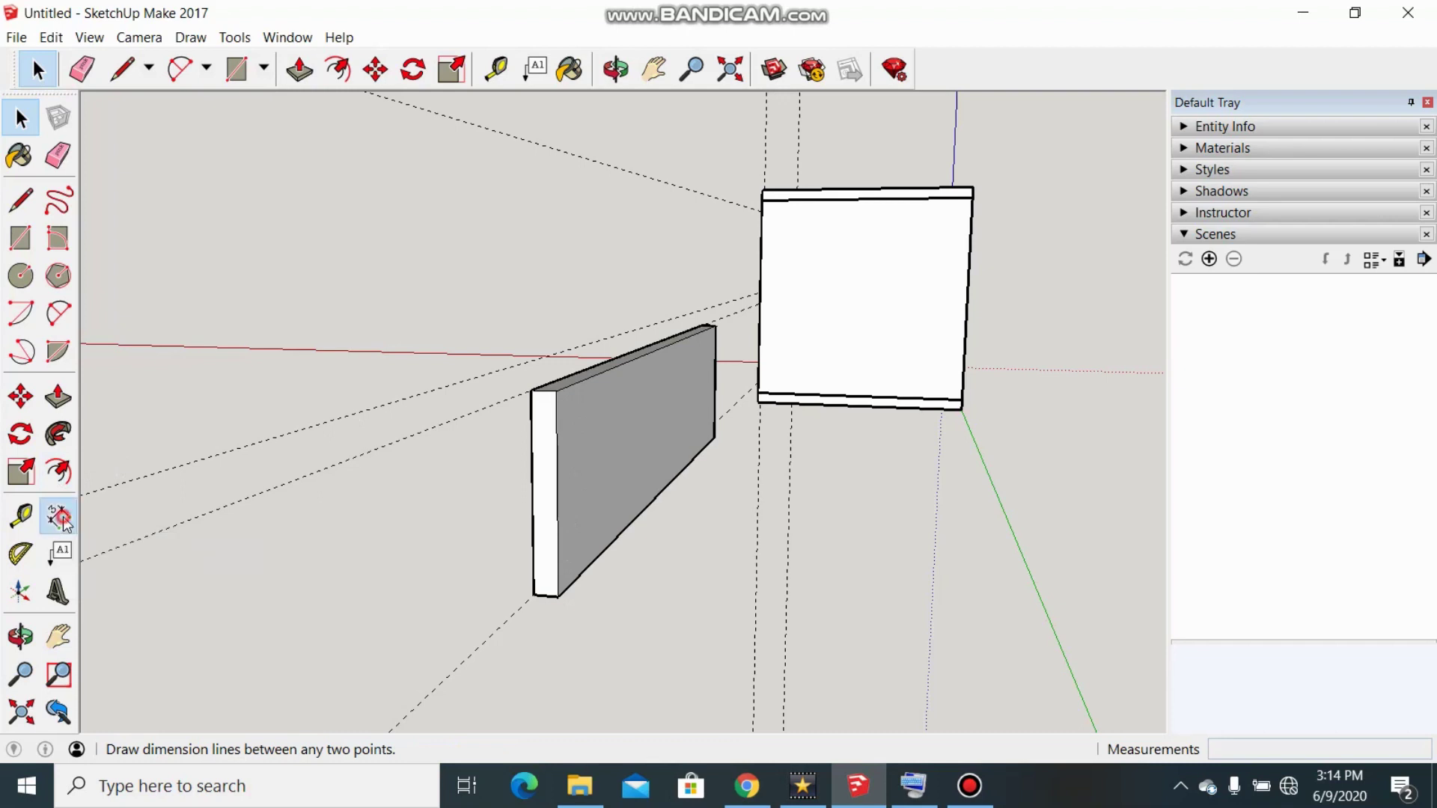
left_click(558, 597)
left_click(557, 390)
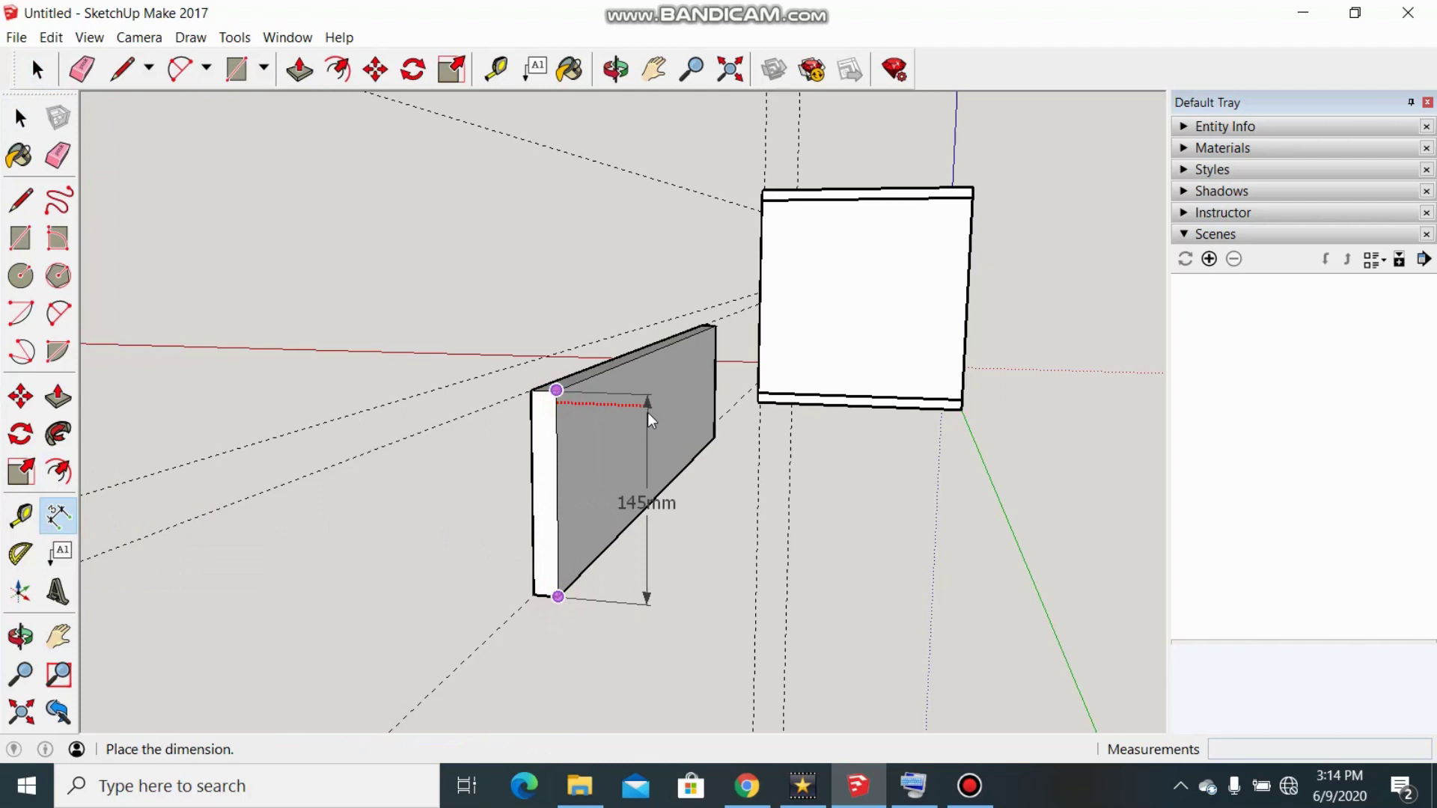
key("space")
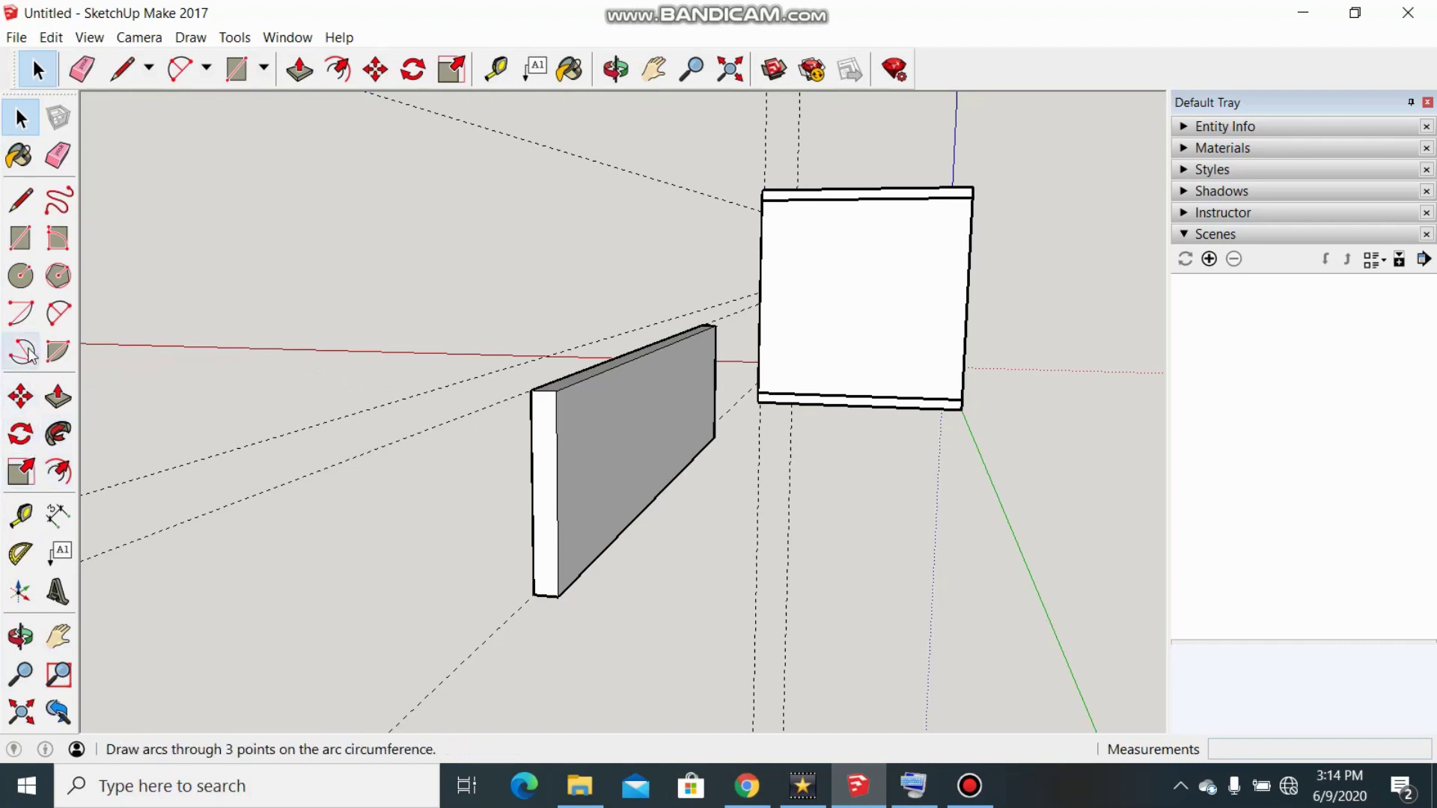
Draw an upright rectangle 350 mm long and as high as the board, perpendicular to it from its inner end edge
left_click(20, 238)
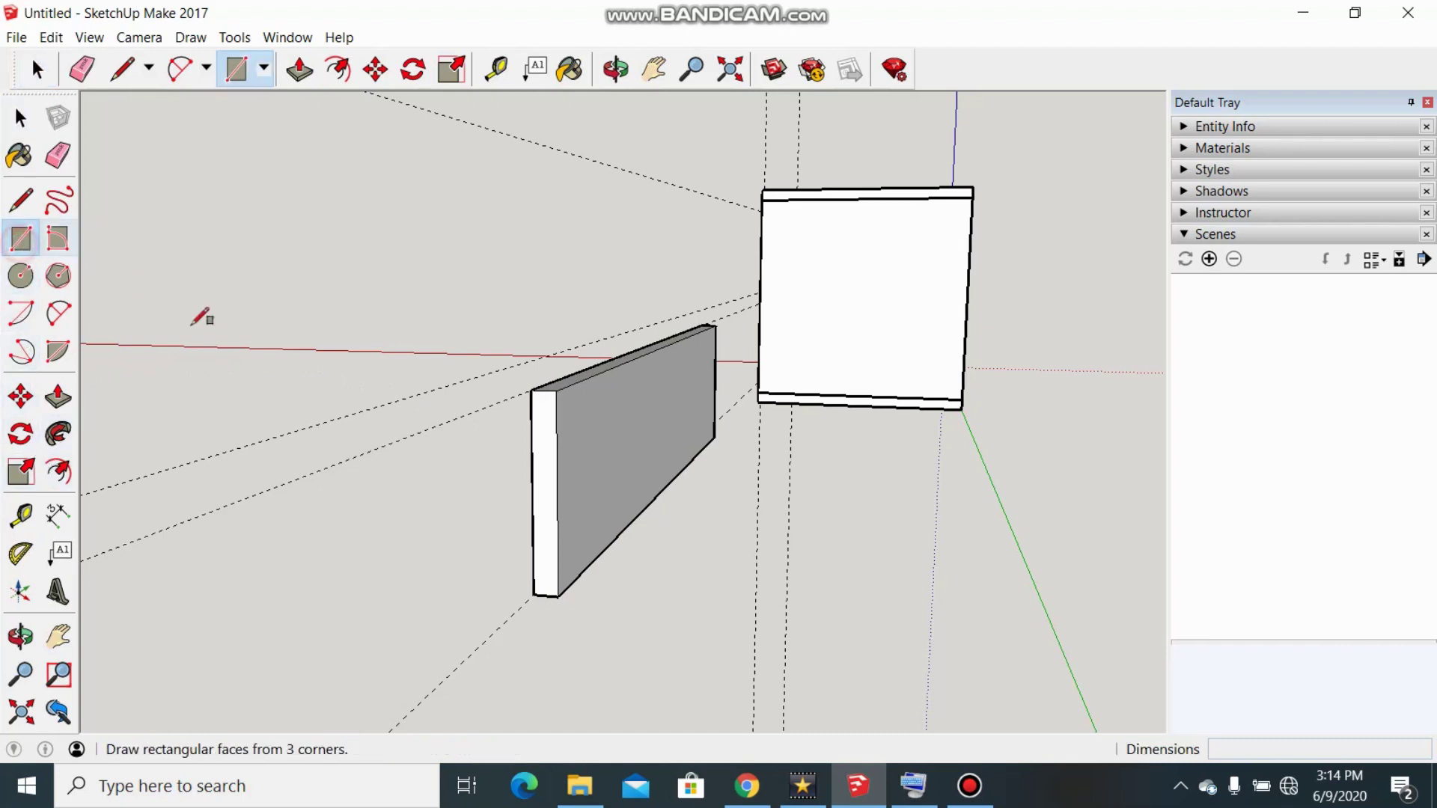
left_click(556, 390)
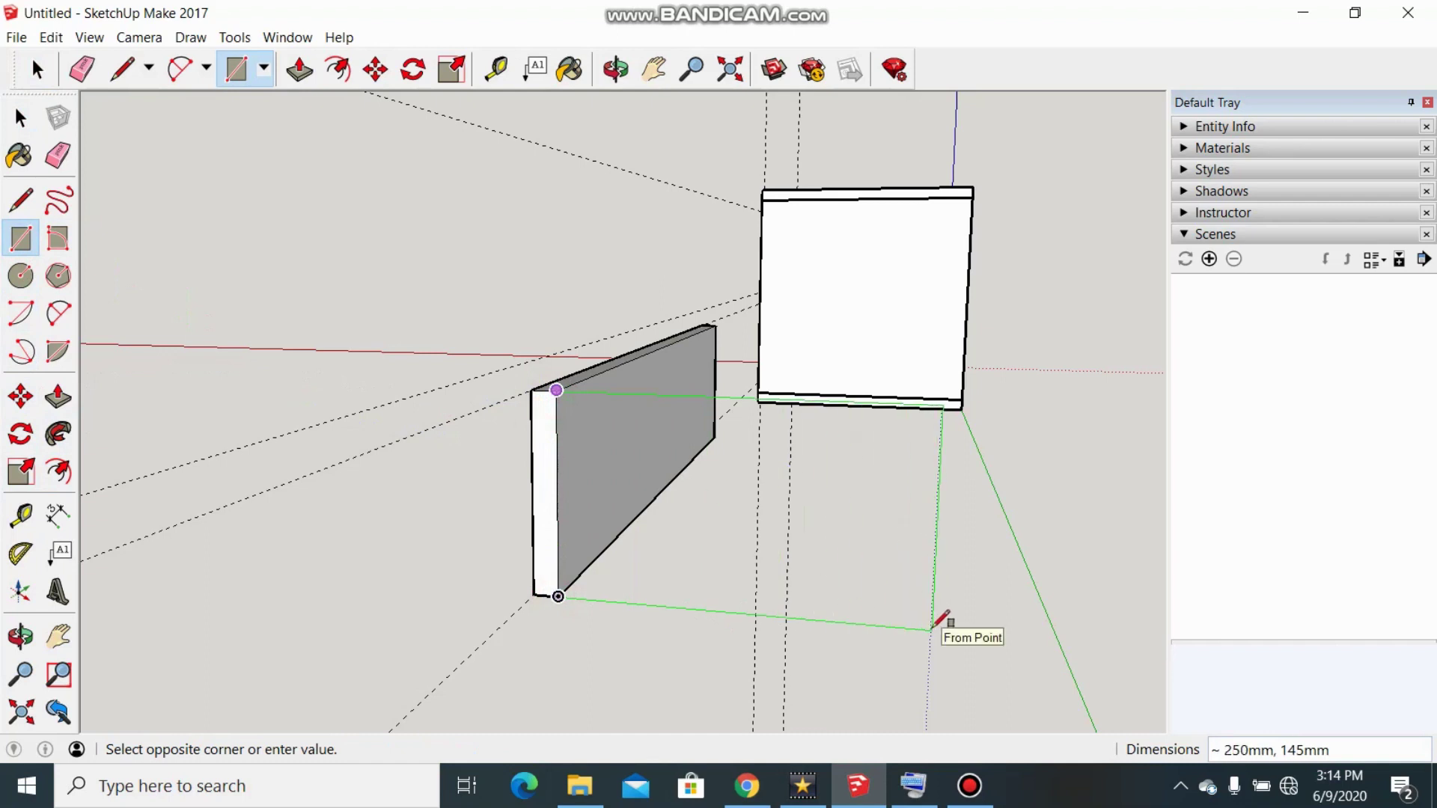
type("3")
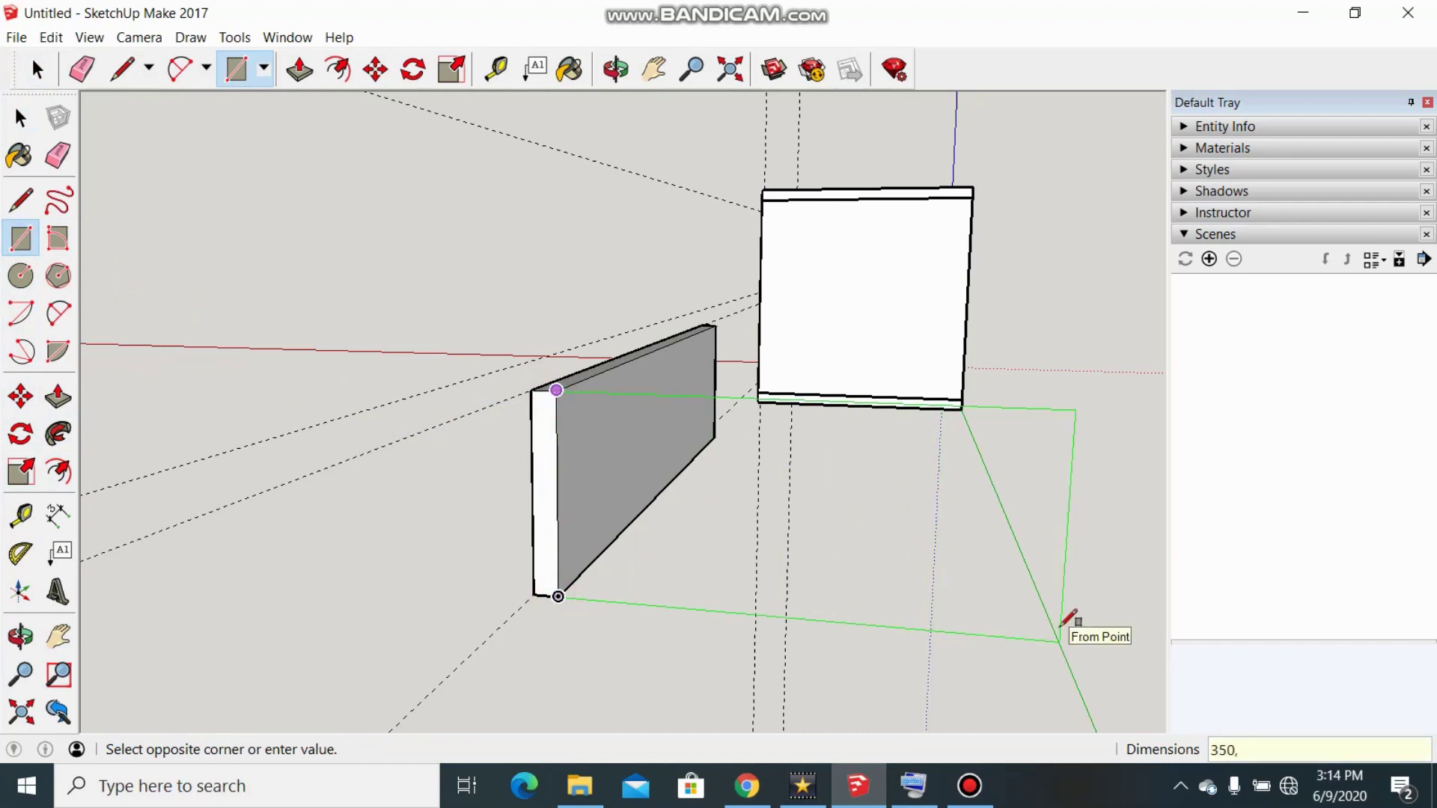
type("50,")
key("Return")
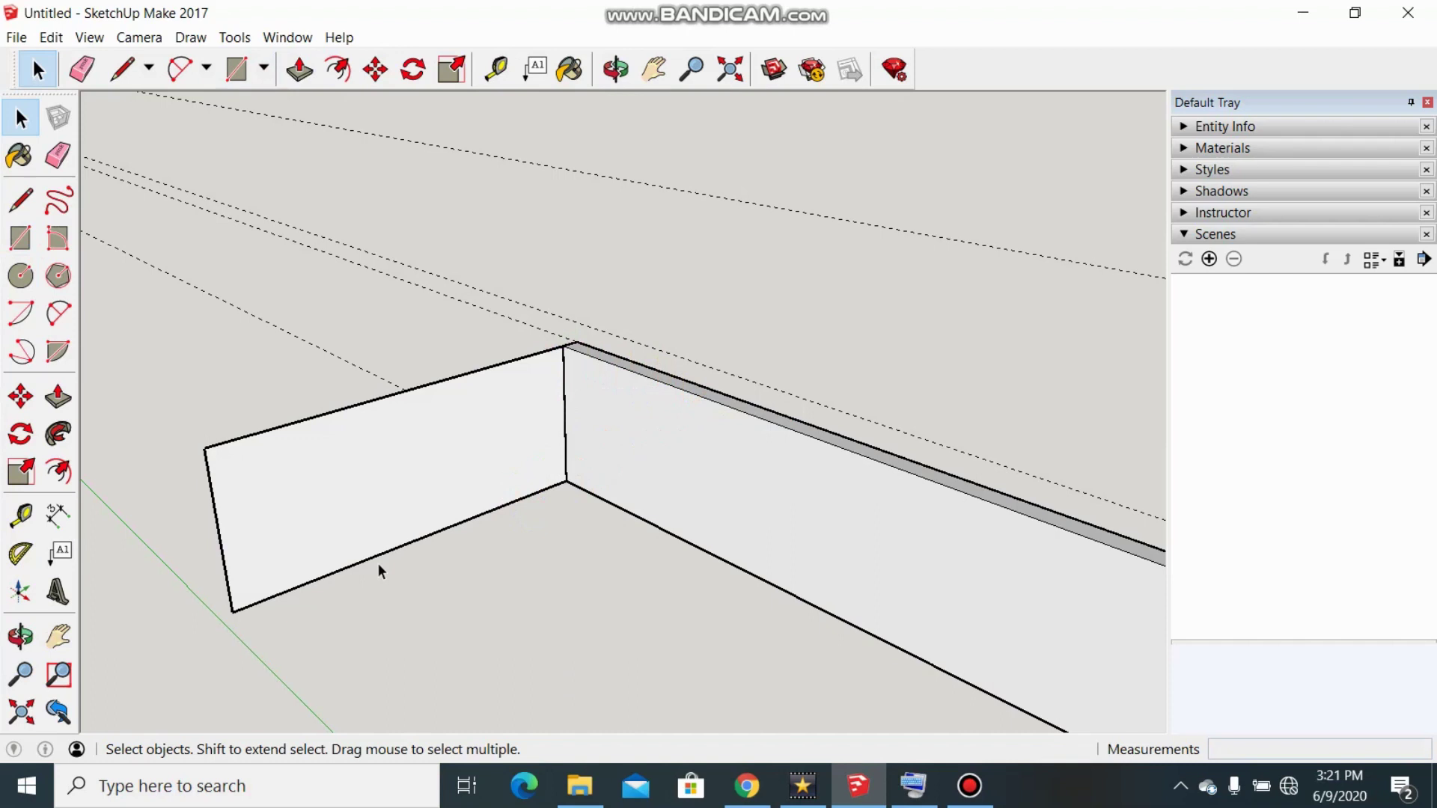
Make the new side rectangle a group
left_click(371, 459)
right_click(371, 458)
left_click(432, 624)
Extrude the side rectangle's face 18 mm inward inside its group to form the drawer side
double_click(427, 492)
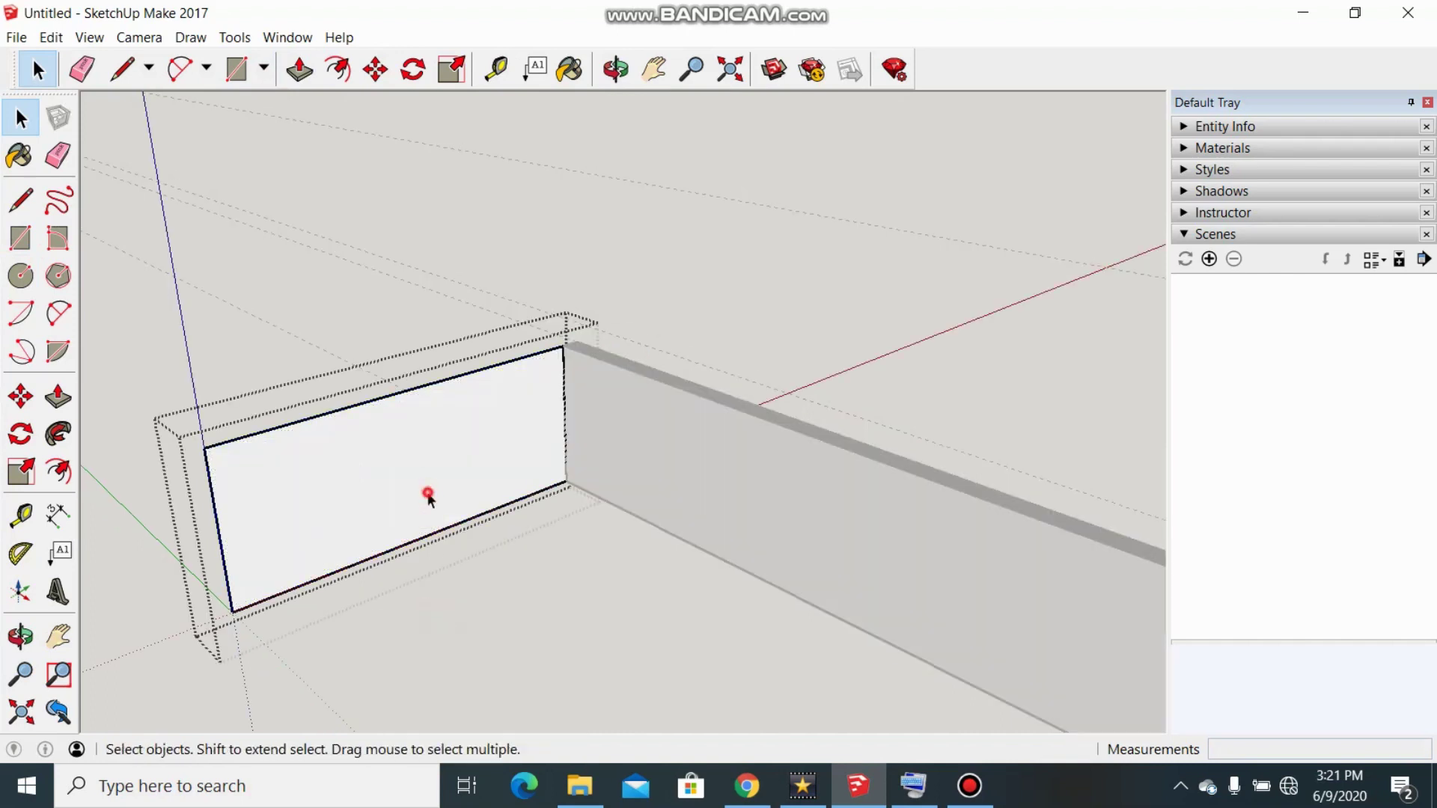
middle_click_drag(432, 497, 369, 465)
key("p")
left_click(363, 452)
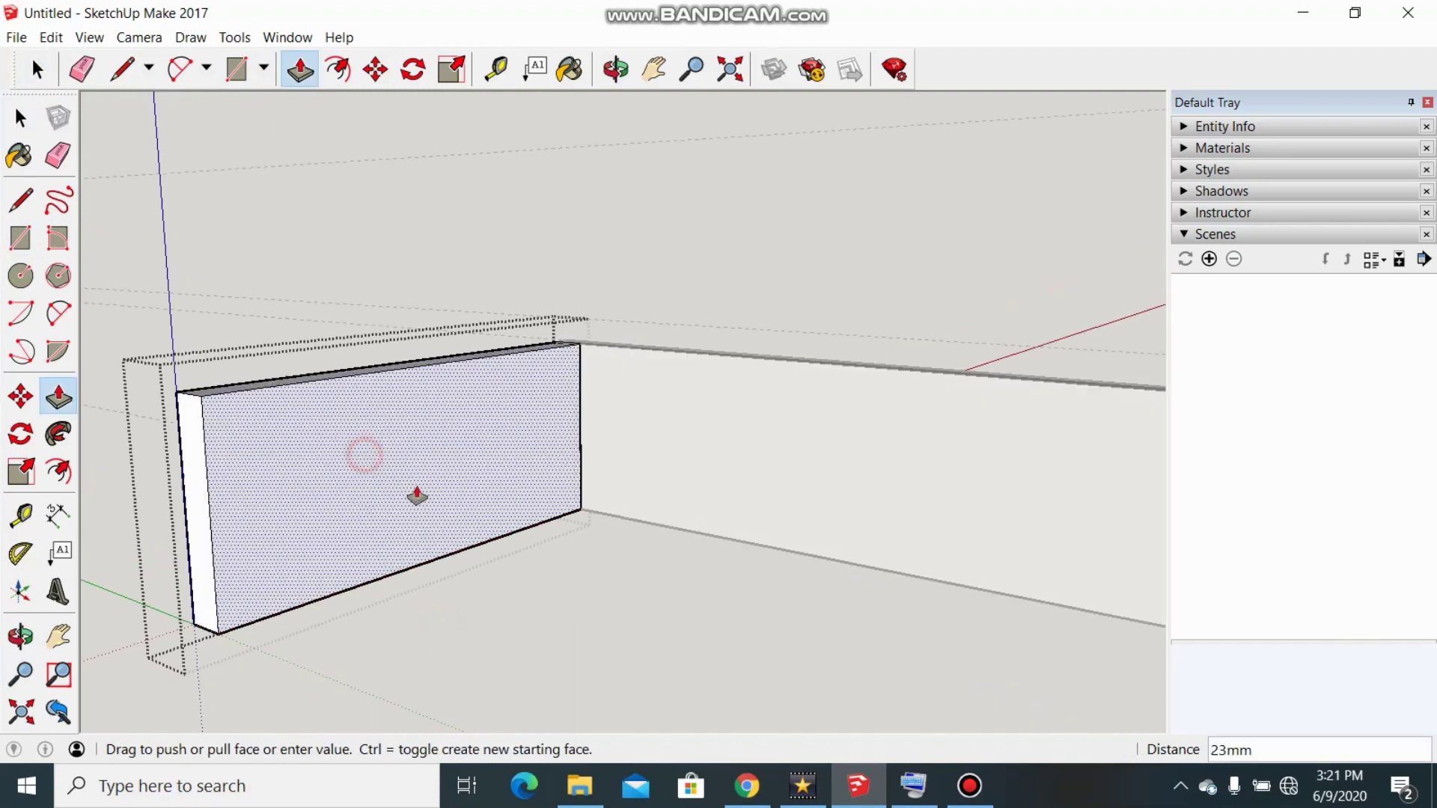
type("1")
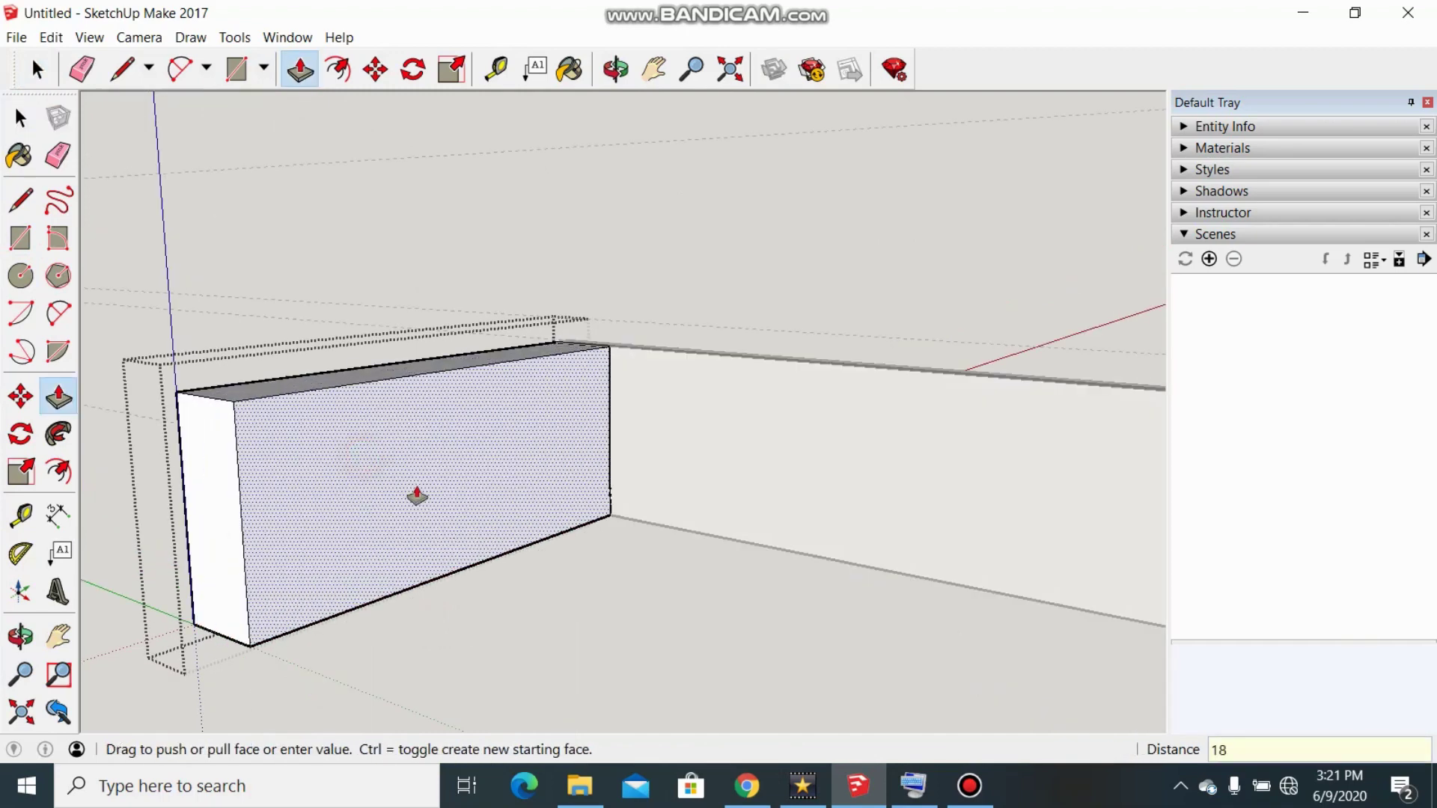
type("8")
key("Return")
middle_click_drag(459, 609, 908, 703)
key("space")
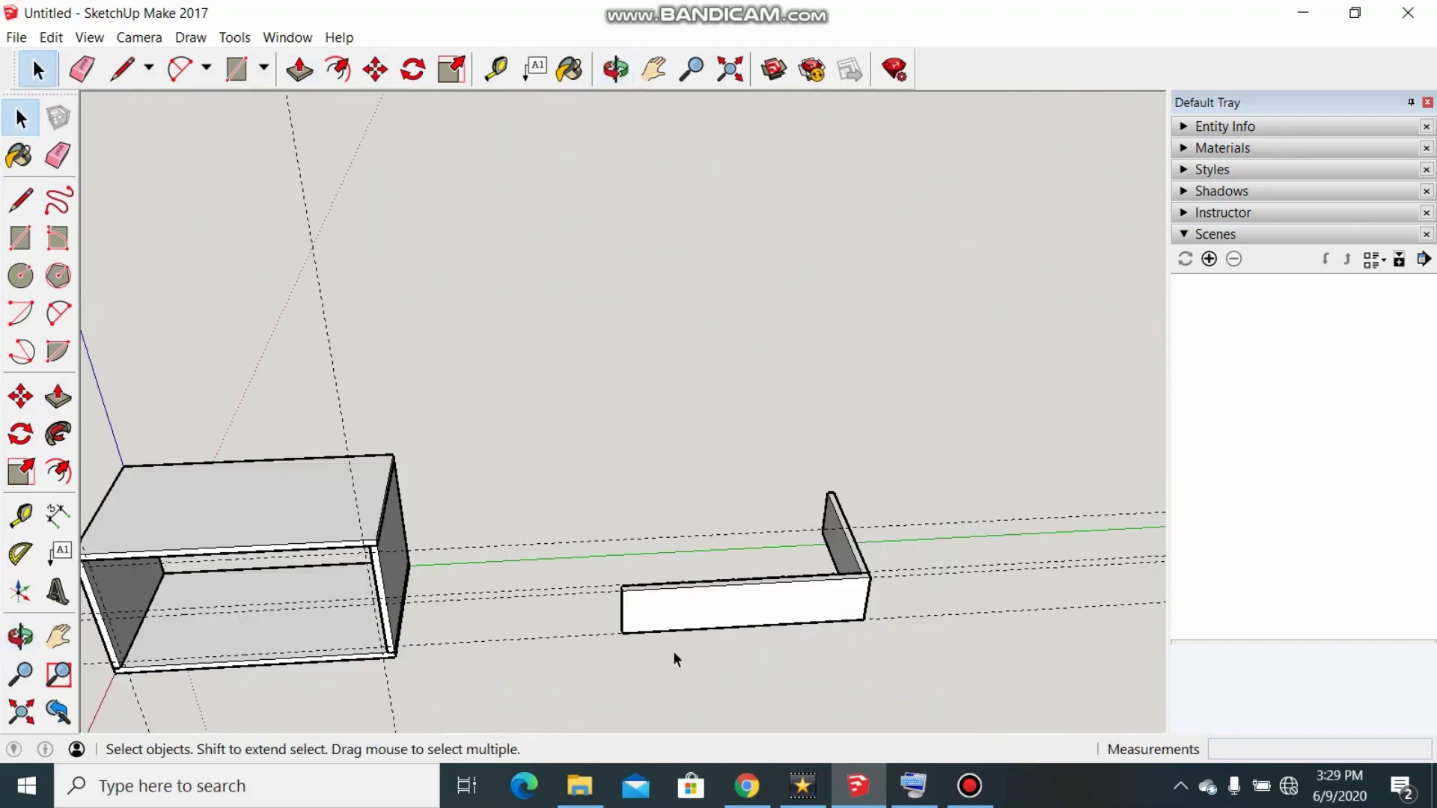
Copy the drawer side board to the other end of the front board, flush with that end
scroll(708, 610, "up", 3)
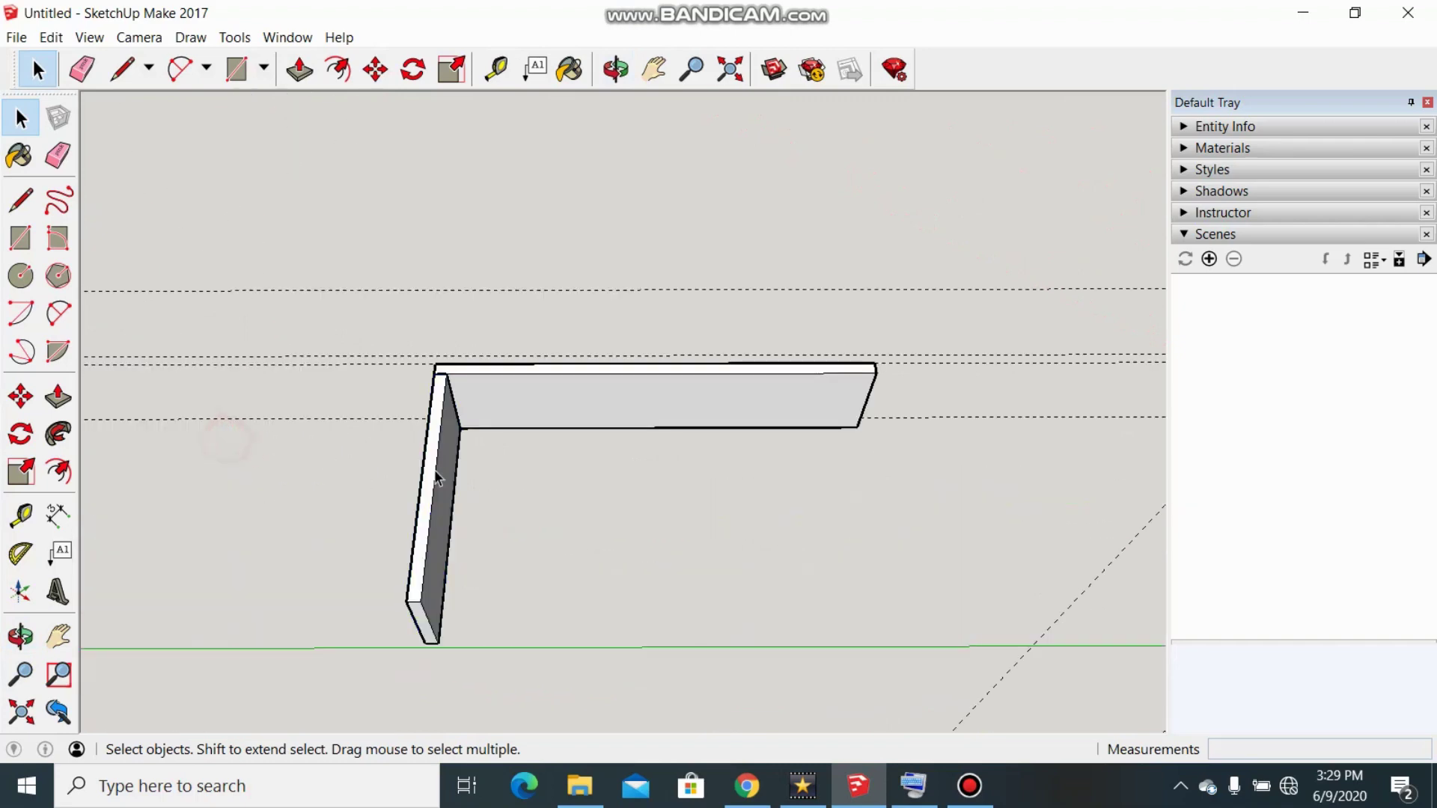
left_click(430, 516)
left_click(20, 397)
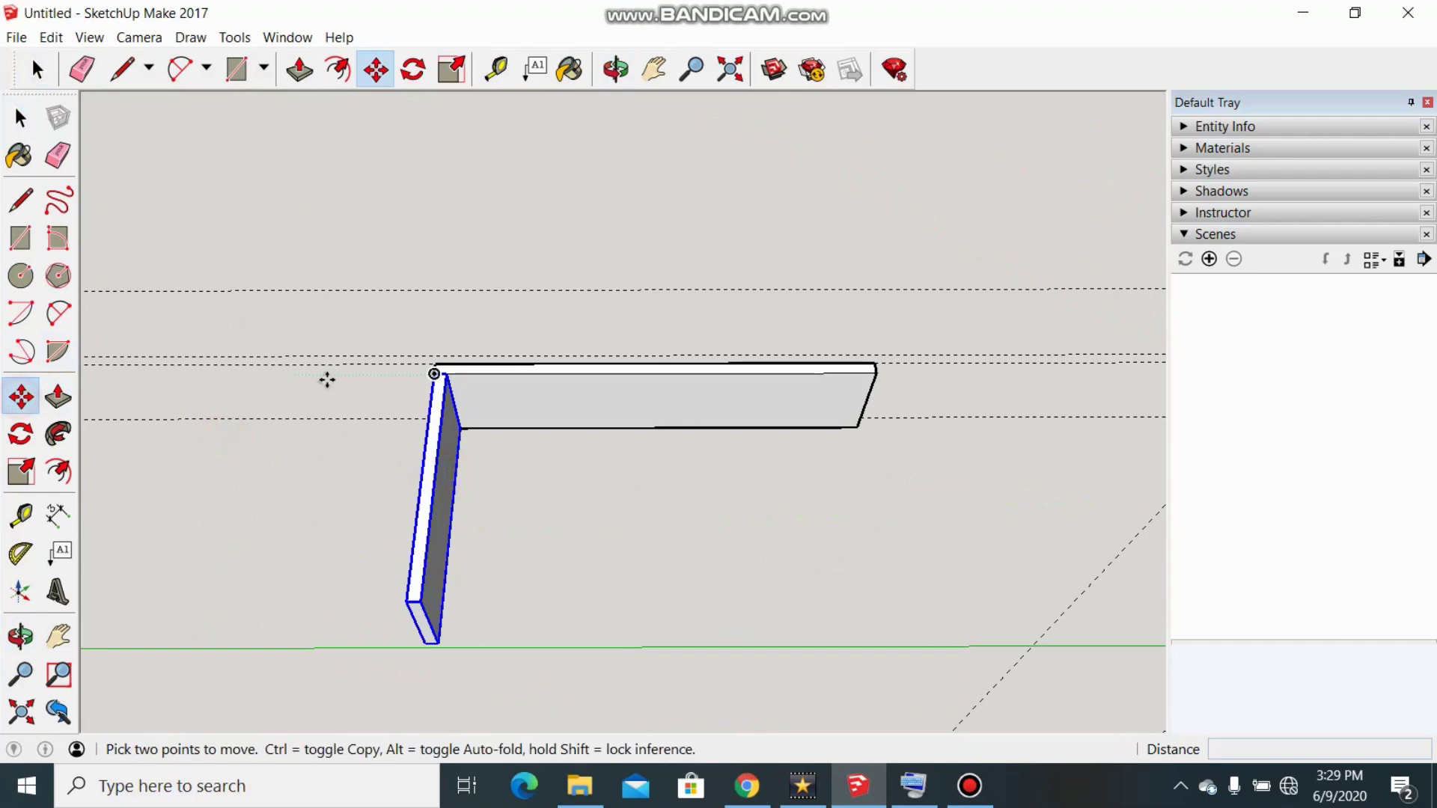
scroll(349, 384, "up", 2)
left_click(479, 372)
key("ctrl")
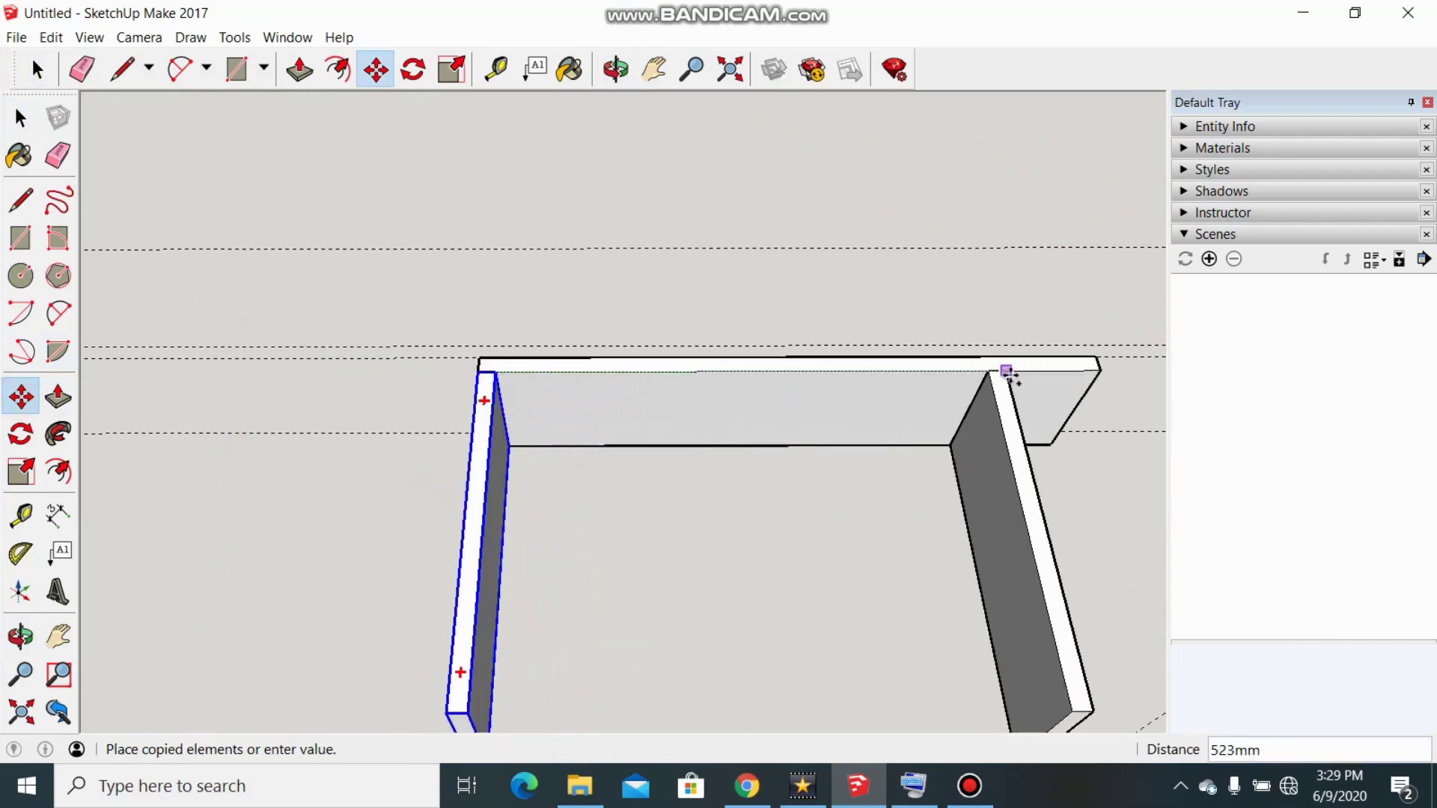
left_click(1094, 360)
scroll(1004, 407, "down", 3)
middle_click_drag(773, 377, 708, 511)
key("space")
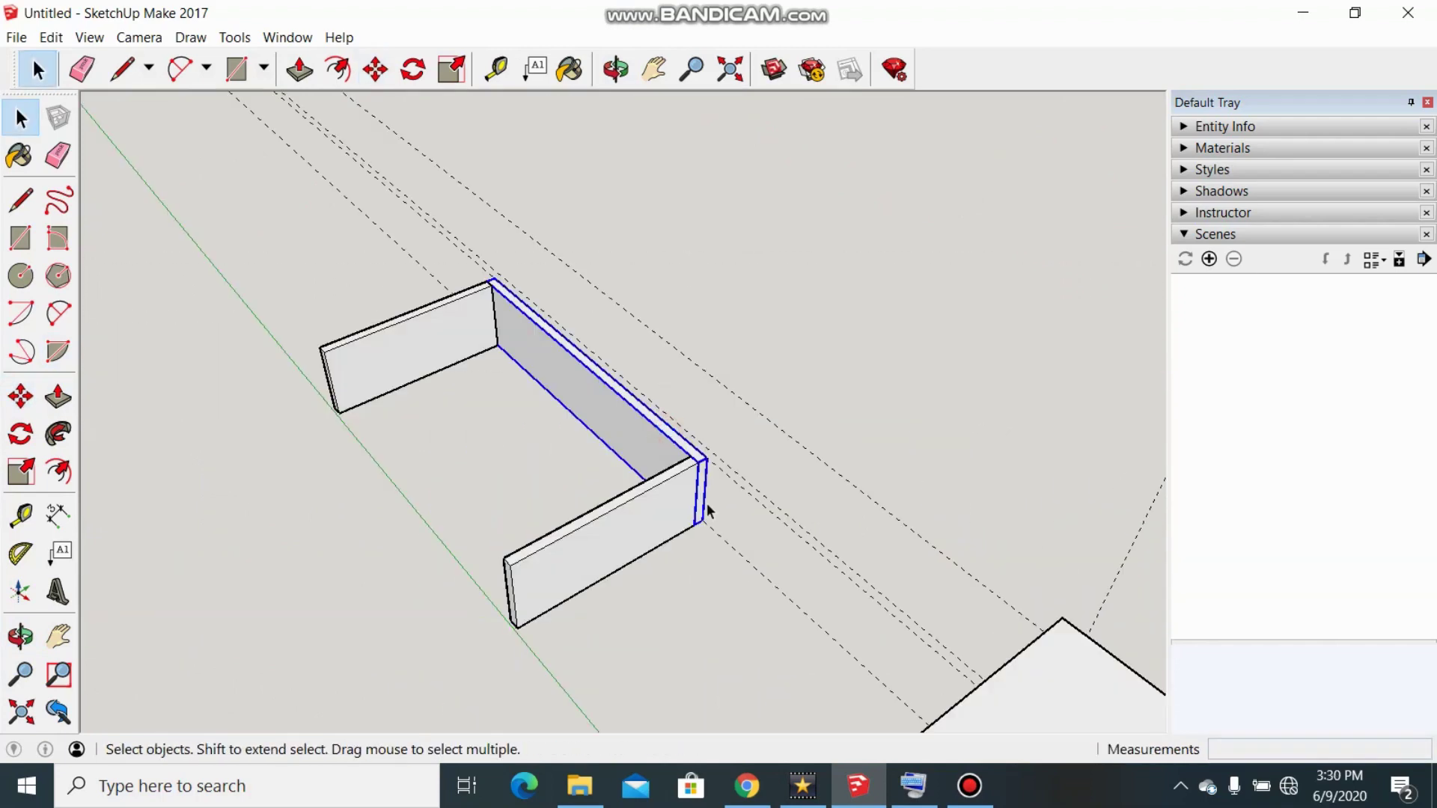
Copy the front board 368 mm across to the free ends of the two side boards, closing the drawer frame
key("m")
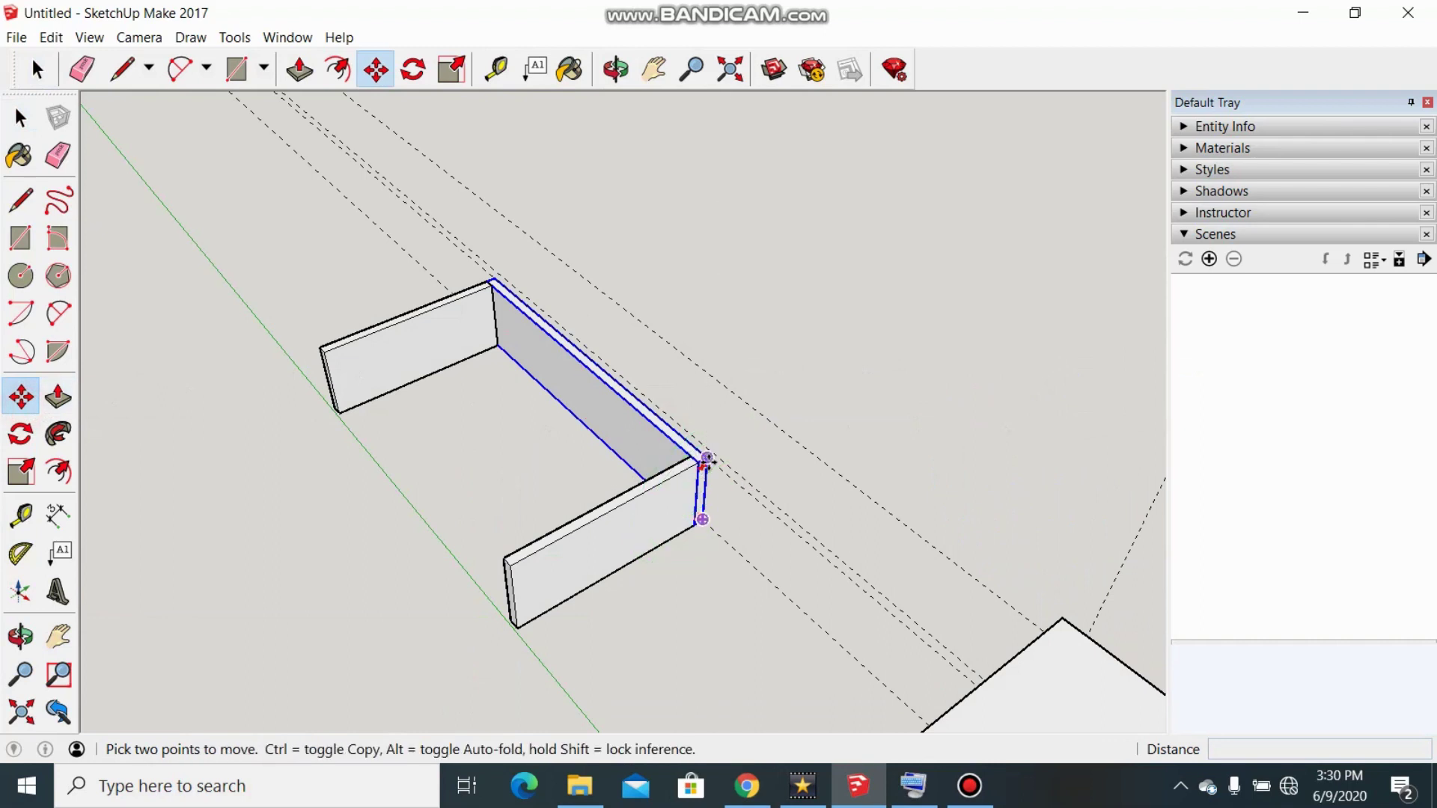
left_click(702, 459)
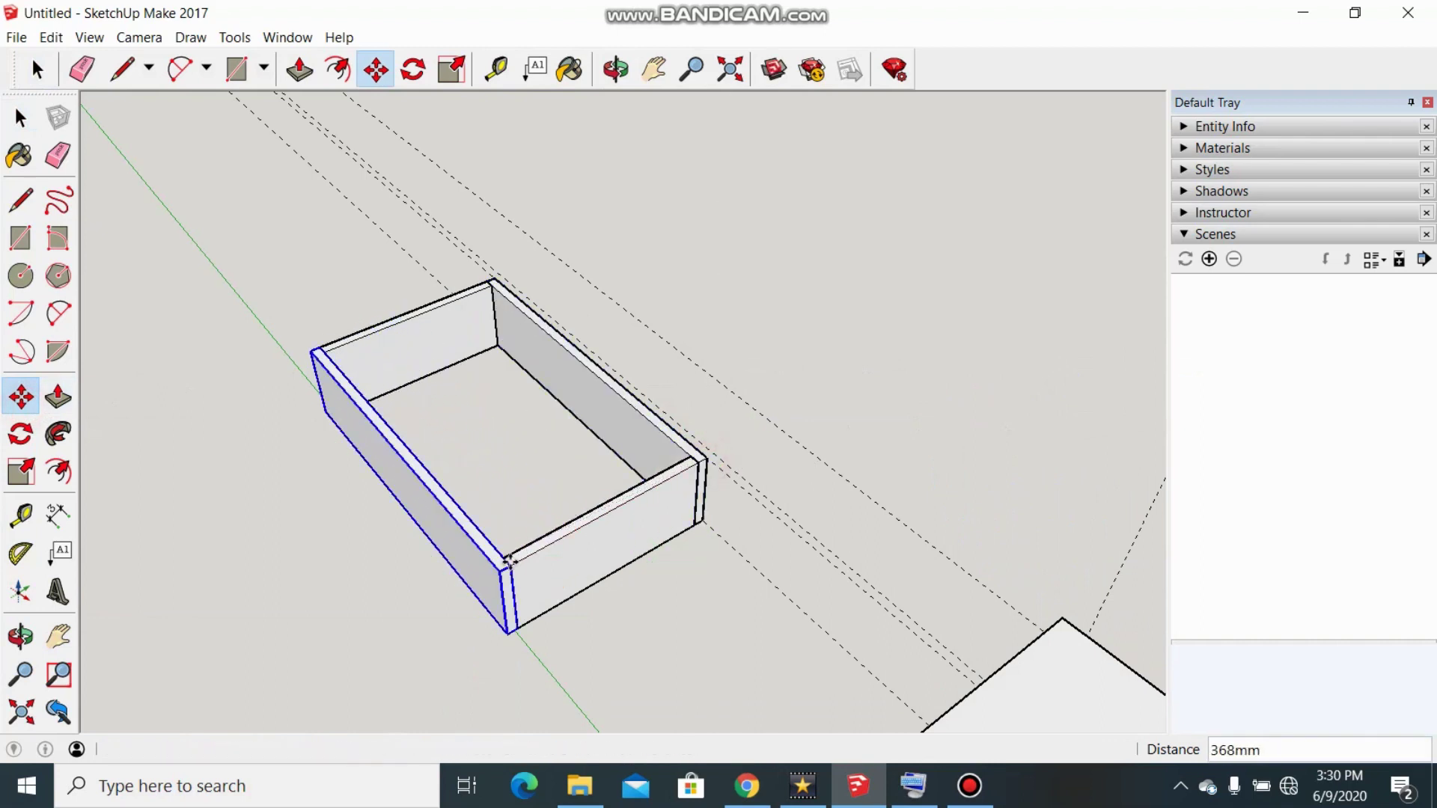
left_click(528, 577)
key("space")
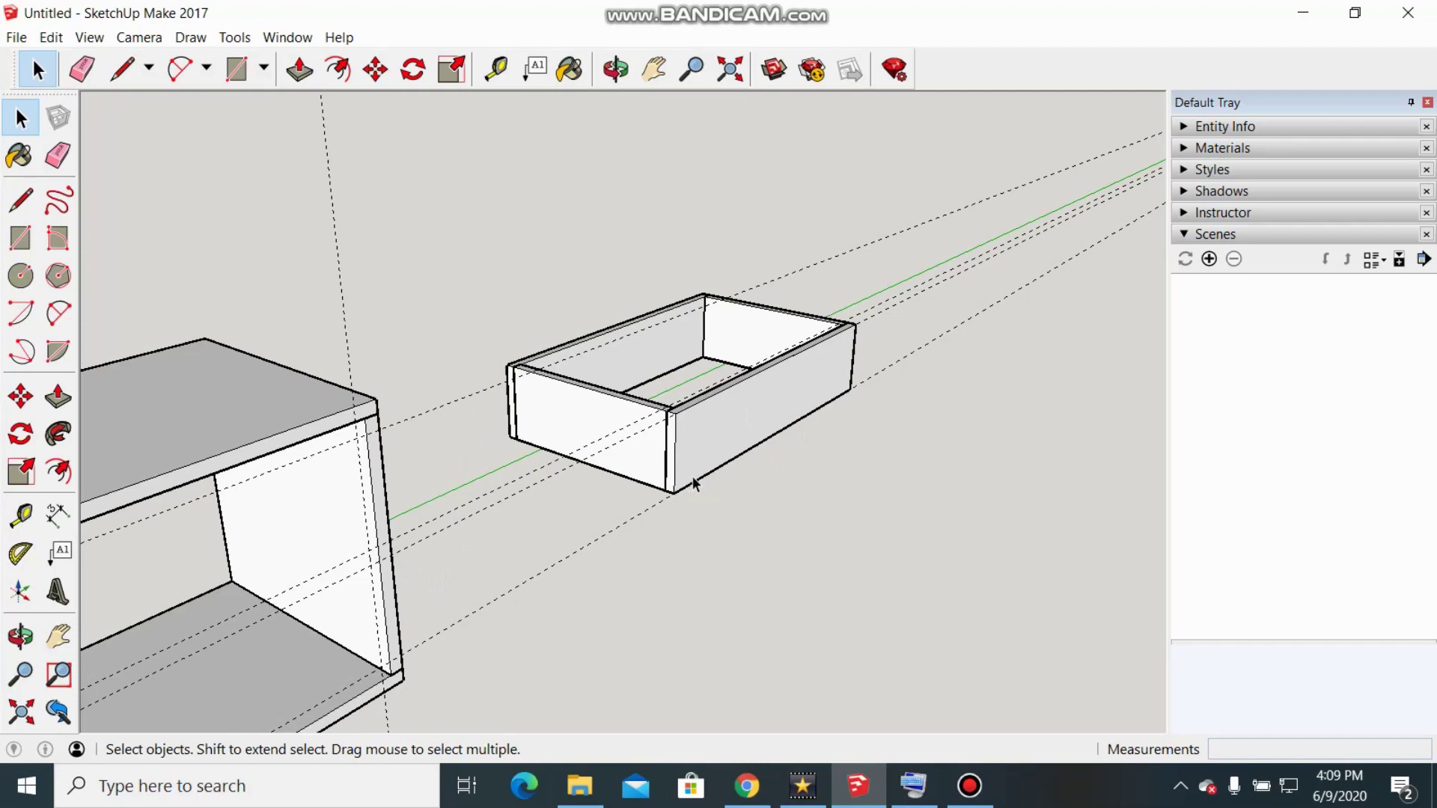
Open the front board's group and push one end face in to the adjoining side board's inner face
scroll(695, 483, "up", 5)
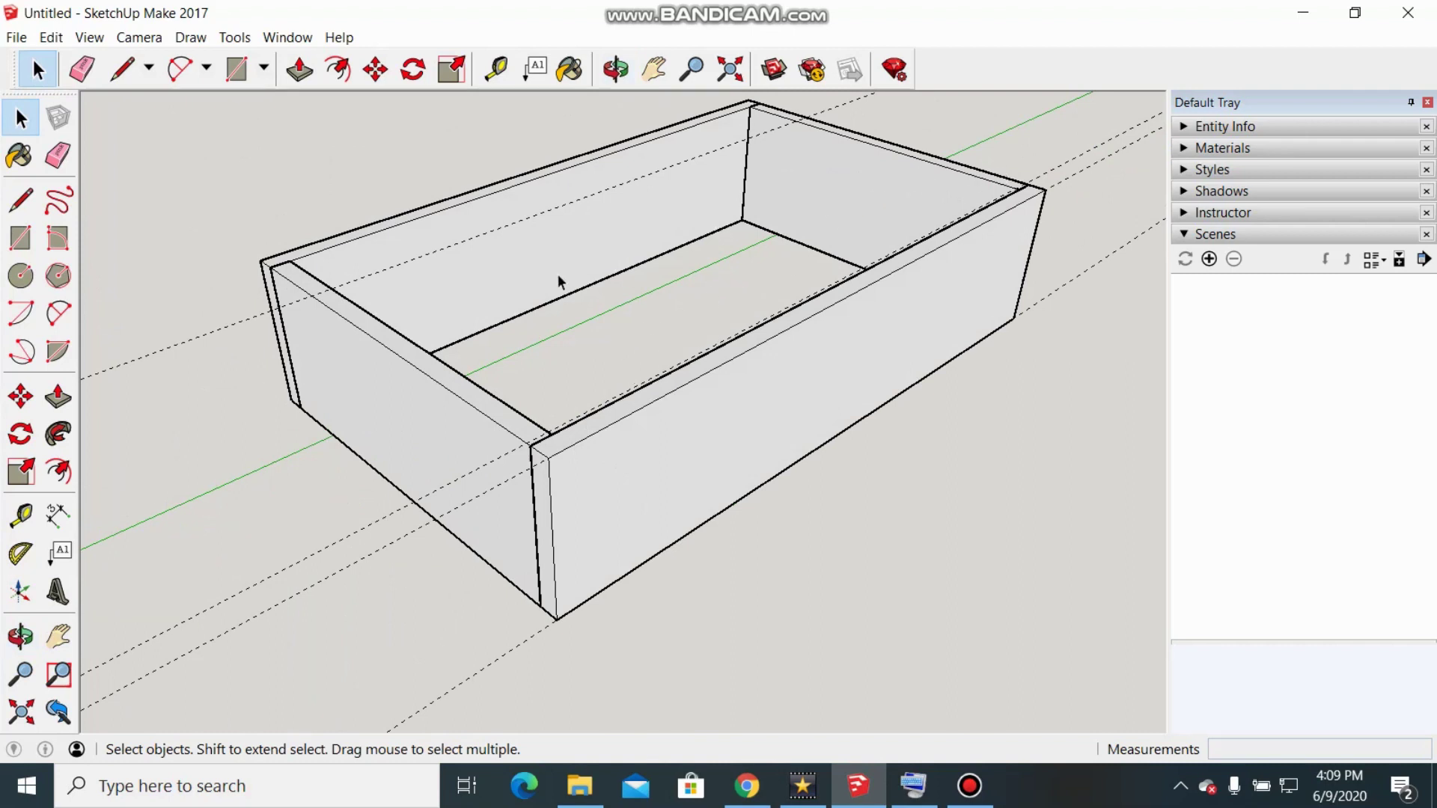
scroll(667, 504, "up", 5)
left_click(667, 504)
double_click(667, 504)
left_click(667, 504)
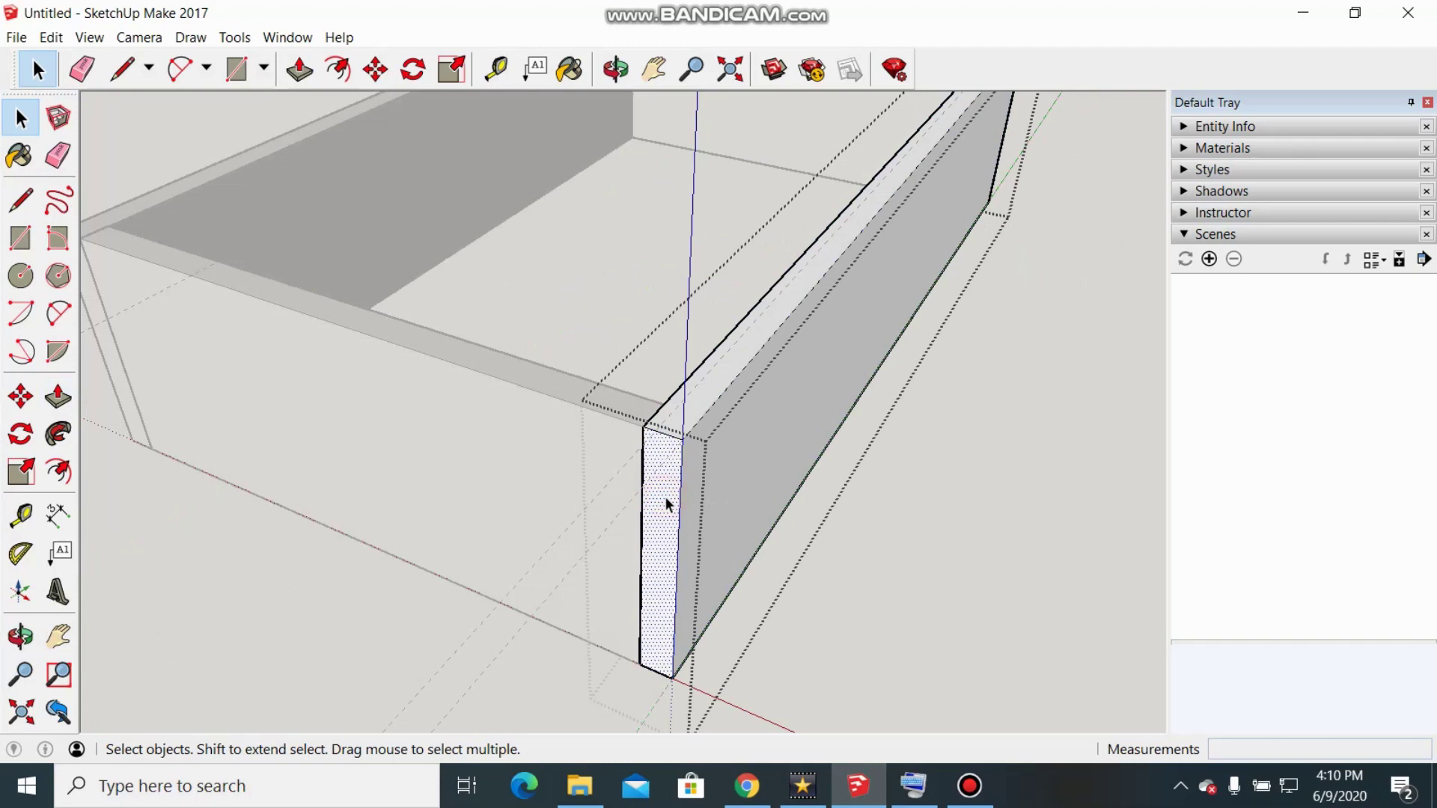
left_click(58, 396)
left_click(667, 497)
middle_click_drag(664, 440, 507, 610)
Push the front board's other end face in to the inner face of the side board there
scroll(539, 621, "up", 6)
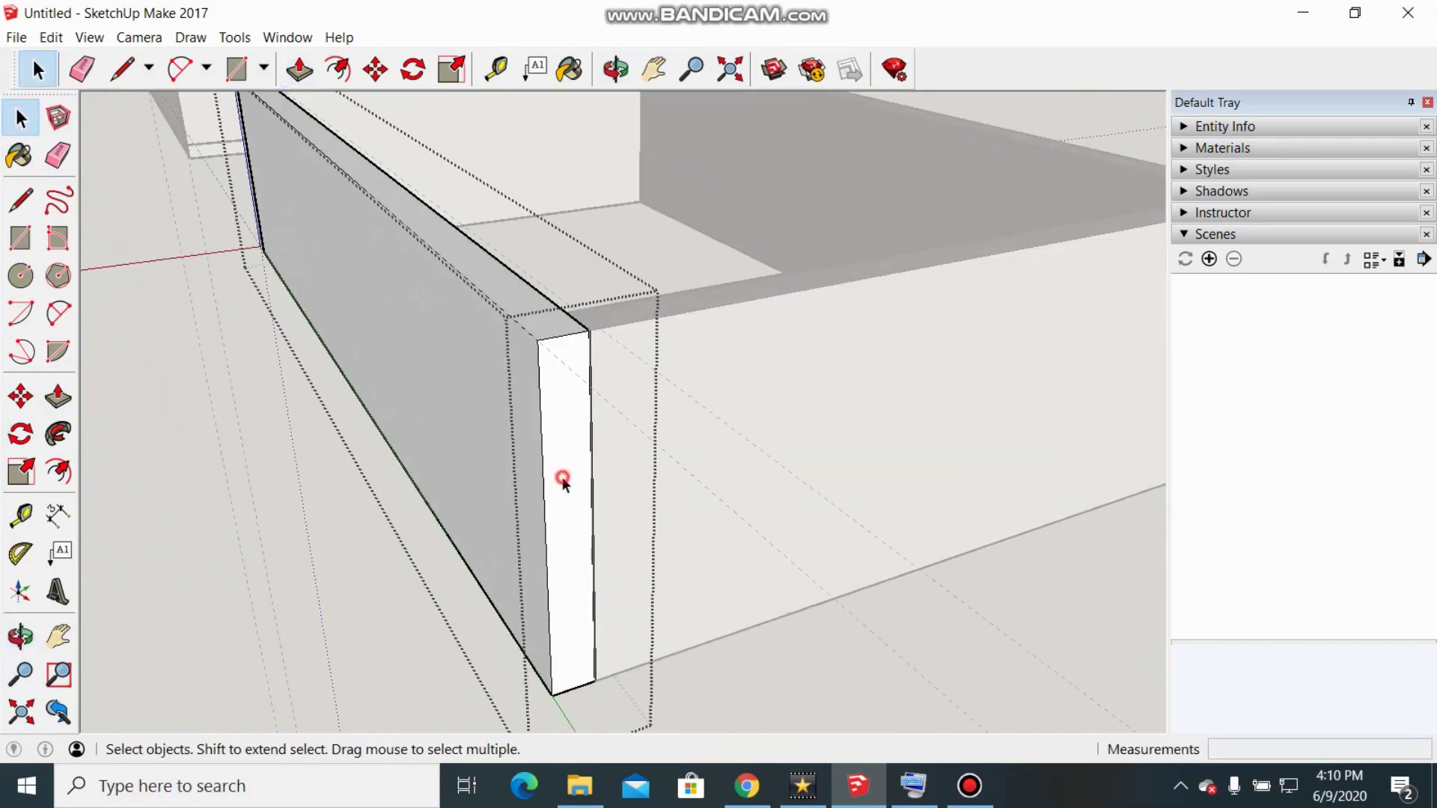
left_click(566, 476)
middle_click_drag(581, 321, 753, 331)
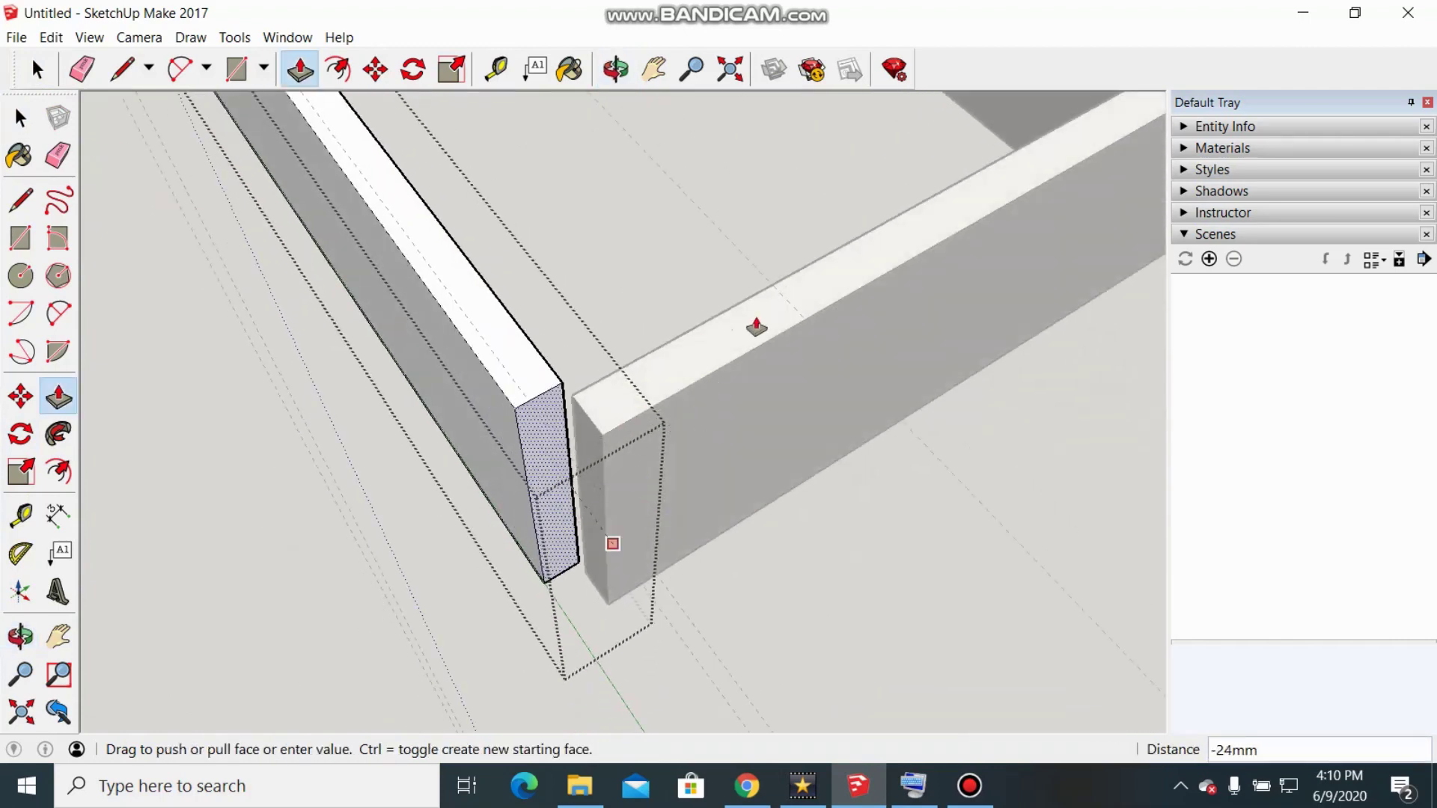
left_click(641, 587)
middle_click_drag(641, 587, 609, 449)
key("space")
Move the shortened front board 18 mm inward between the side boards, flush with their end faces
left_click(609, 443)
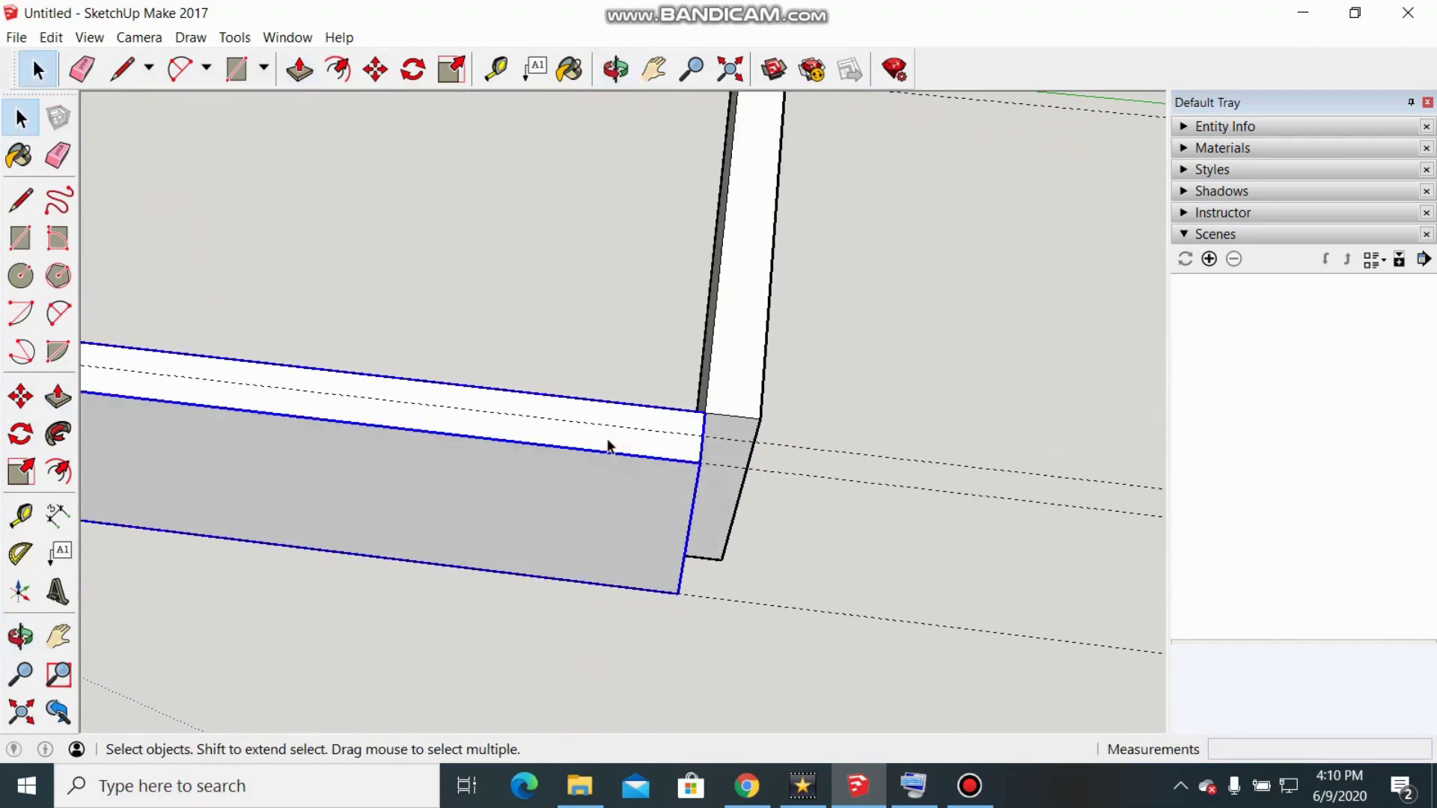
left_click(21, 397)
scroll(794, 370, "up", 3)
left_click(608, 570)
left_click(620, 454)
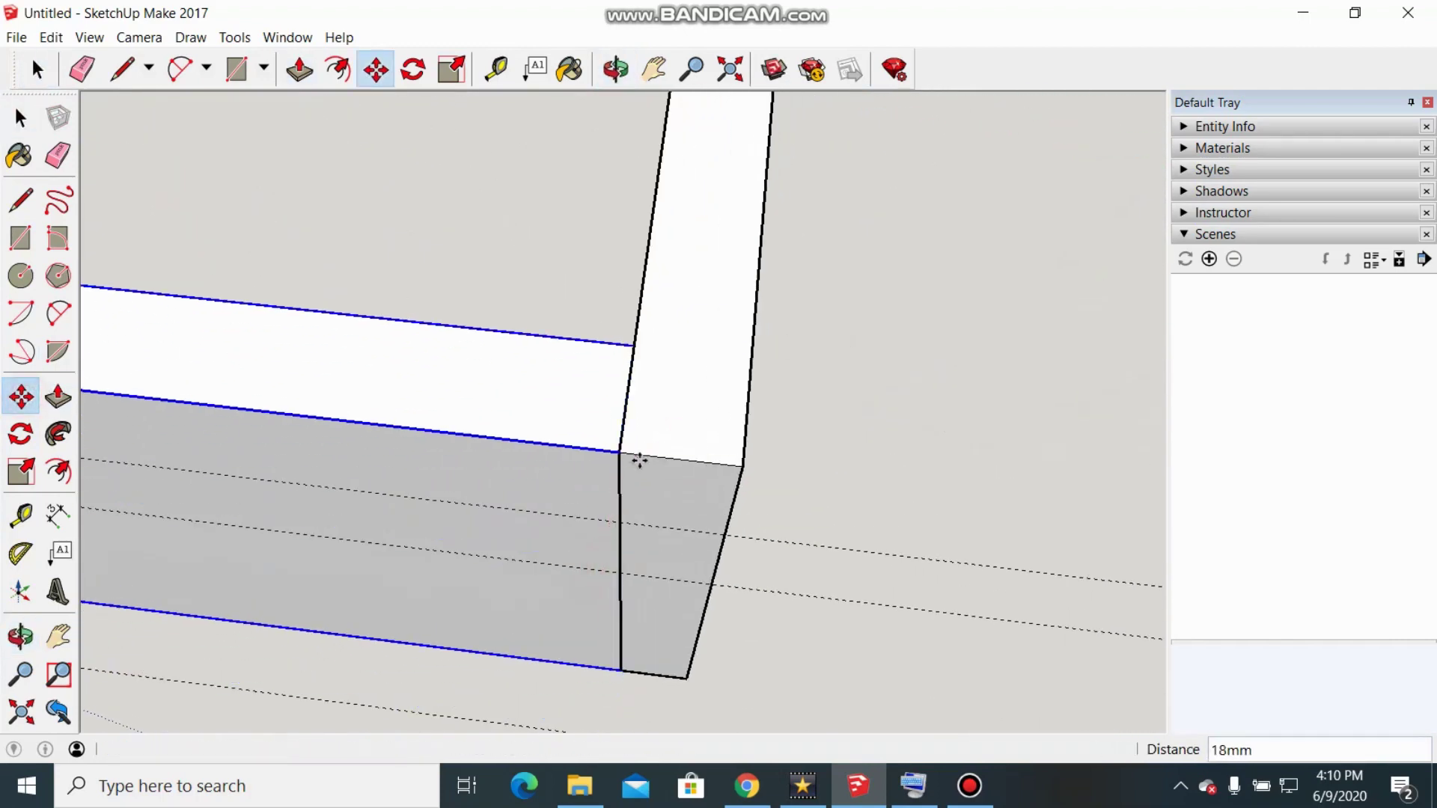
scroll(921, 452, "down", 3)
scroll(992, 461, "down", 3)
middle_click_drag(876, 520, 798, 539)
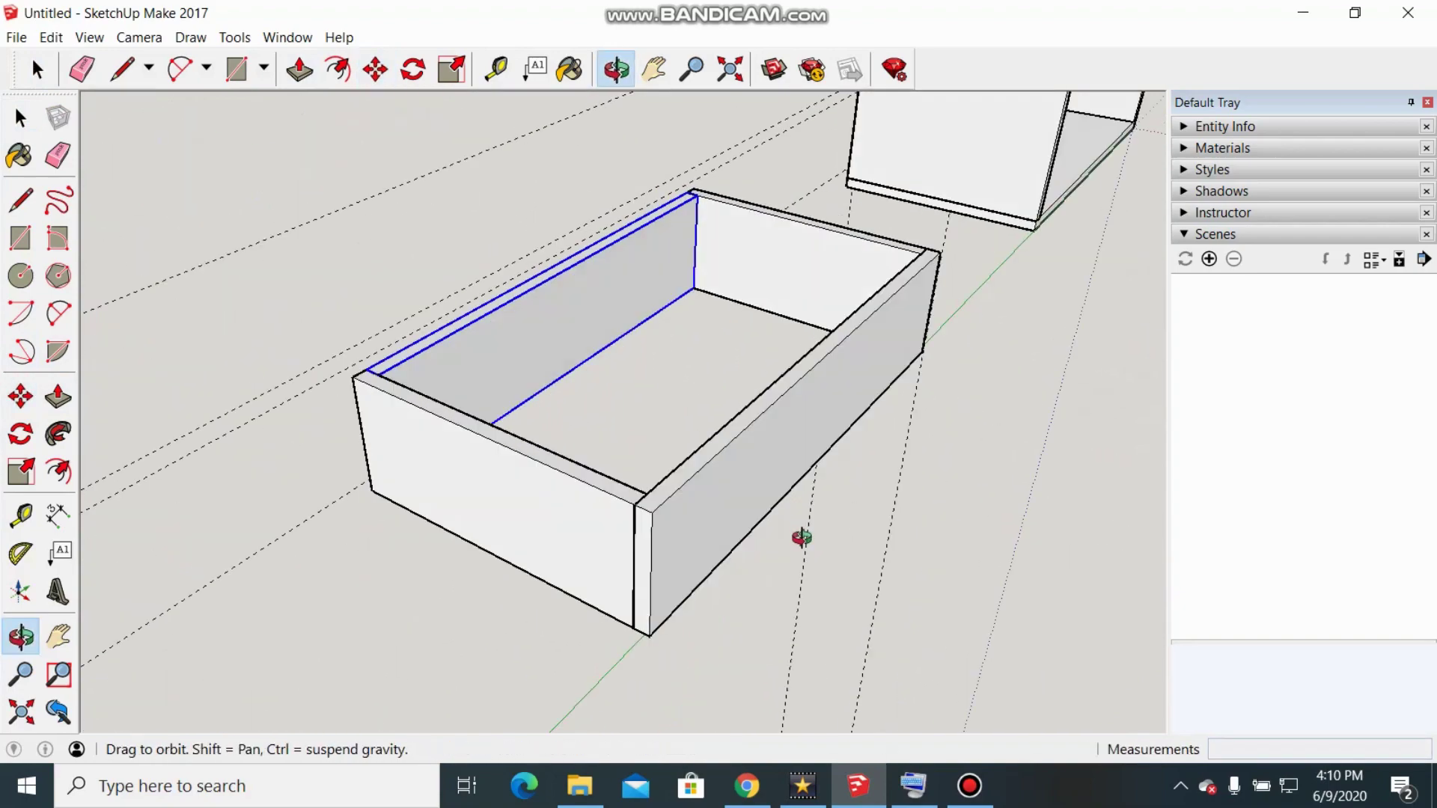
Open the opposite long board's group and push one end face in to the adjoining short board's inner face
key("space")
left_click(687, 506)
scroll(642, 549, "up", 3)
key("p")
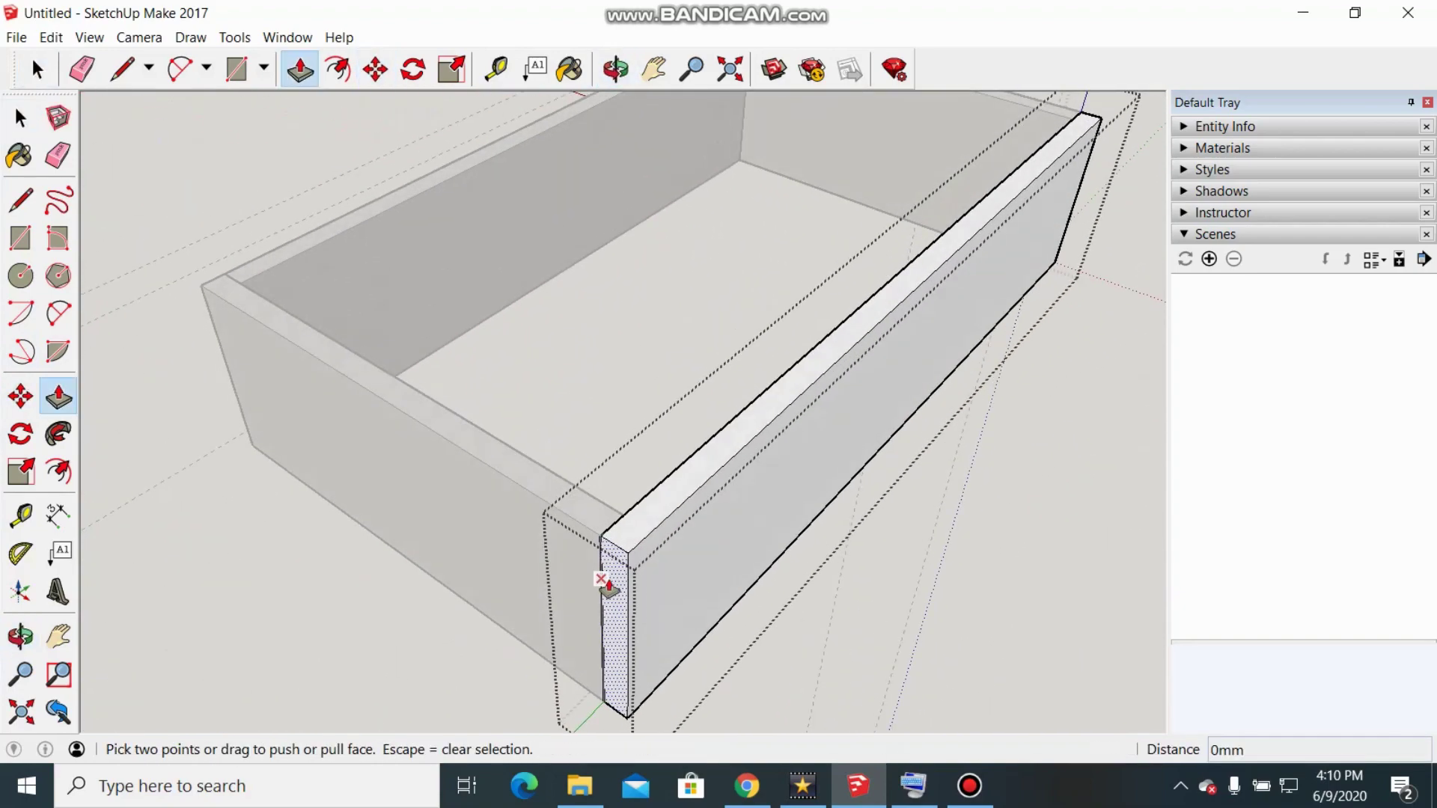
left_click(635, 547)
left_click(636, 538)
Push the same long board's other end face in 18 mm to the inner face of the short board there
middle_click_drag(1085, 475, 726, 581)
key("space")
key("p")
middle_click_drag(733, 470, 719, 513)
left_click(719, 513)
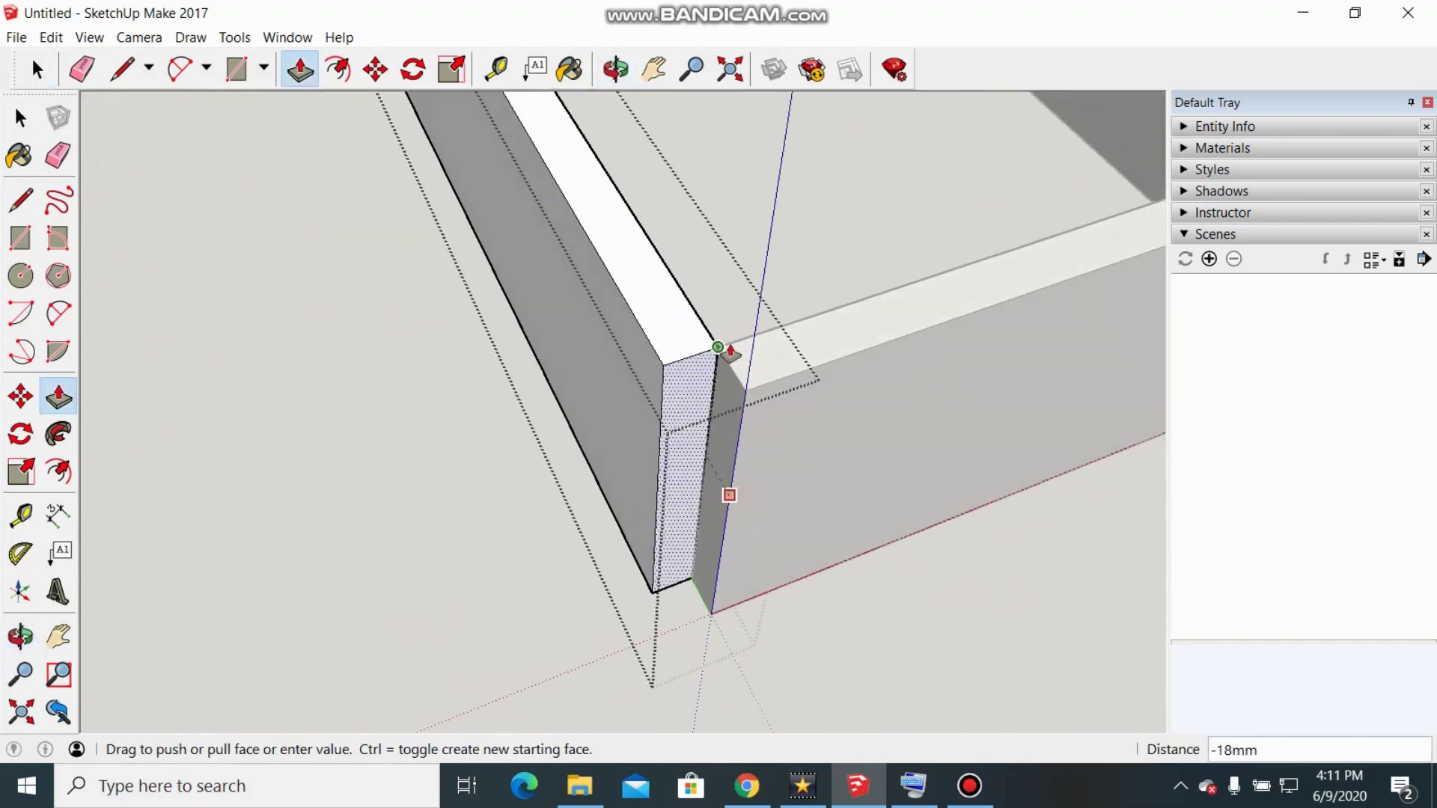
left_click(704, 584)
Move the shortened long board inward between the two short boards, flush with their end faces
key("space")
triple_click(634, 215)
key("m")
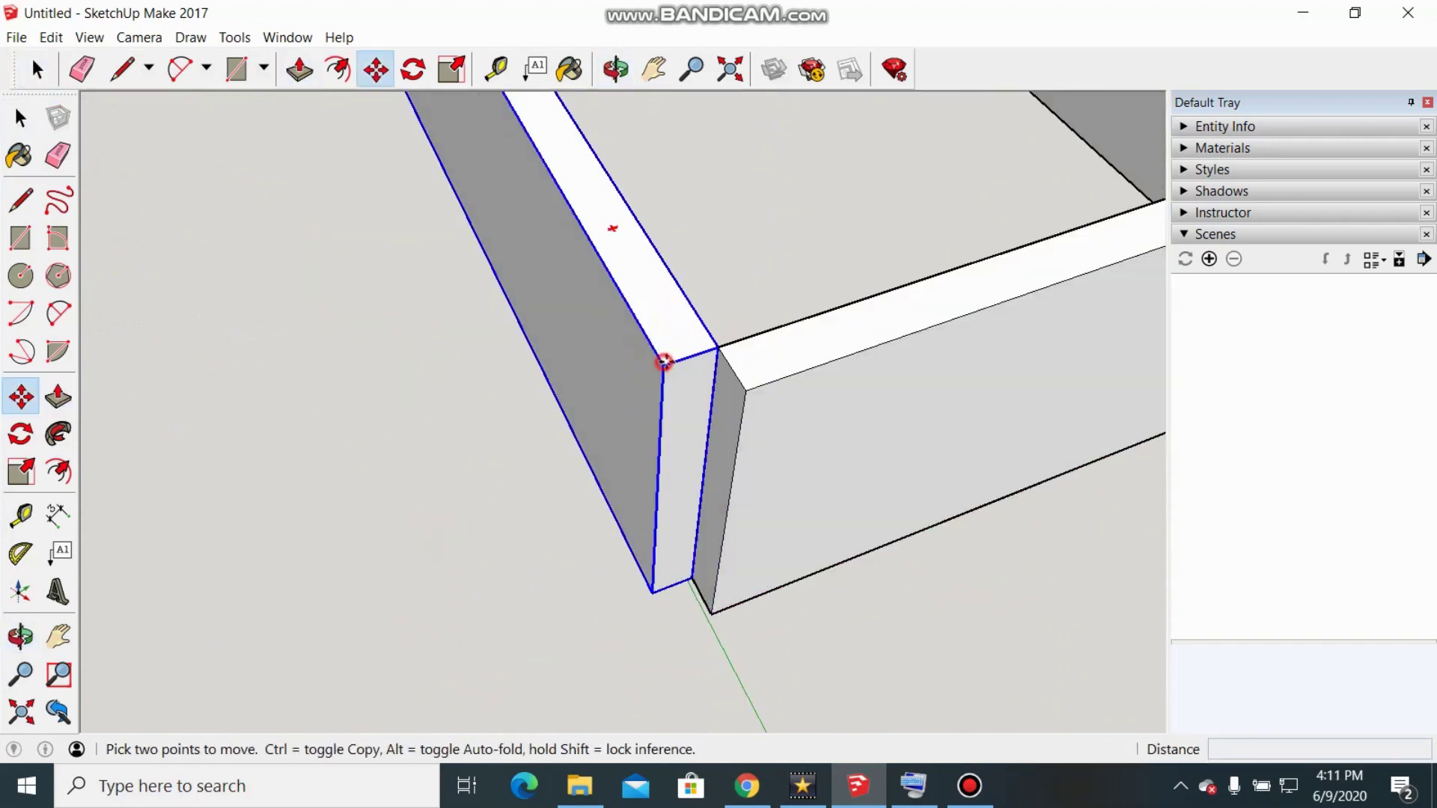
left_click(661, 359)
key("space")
left_click(703, 632)
Draw a rectangle across the drawer frame's opening, from one inner corner to the diagonally opposite inner corner
scroll(703, 633, "down", 5)
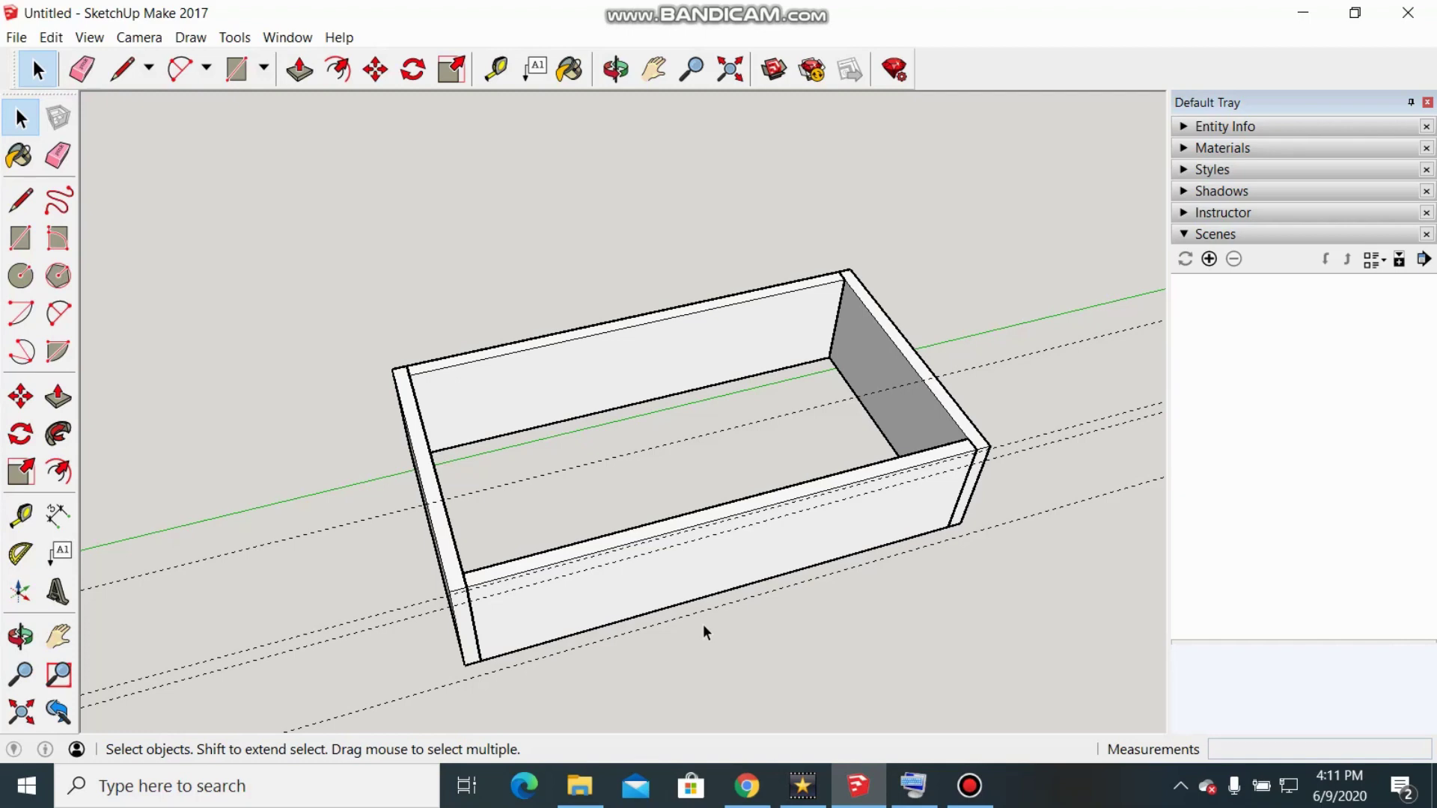
middle_click_drag(704, 626, 643, 621)
left_click(20, 238)
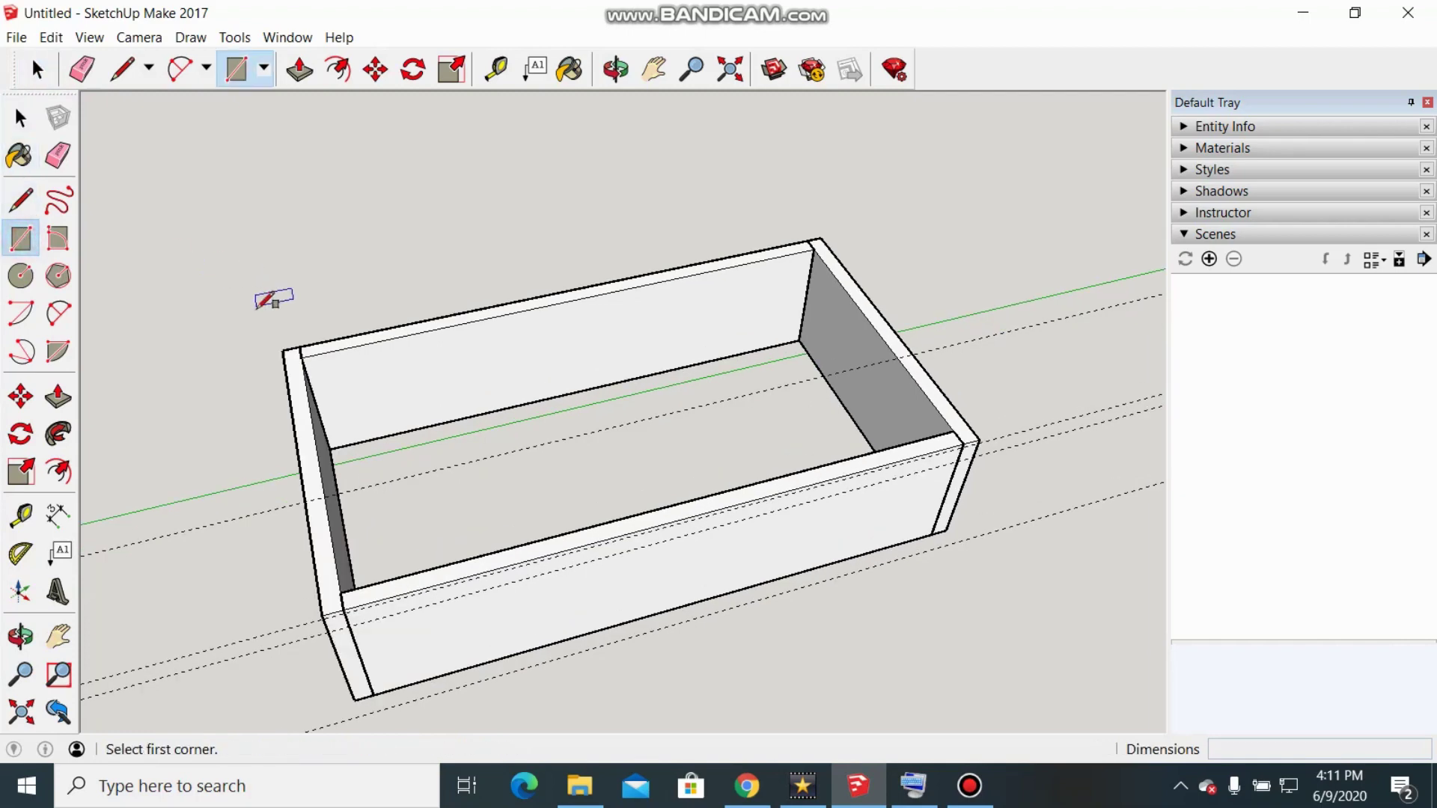
scroll(295, 346, "up", 3)
left_click(295, 350)
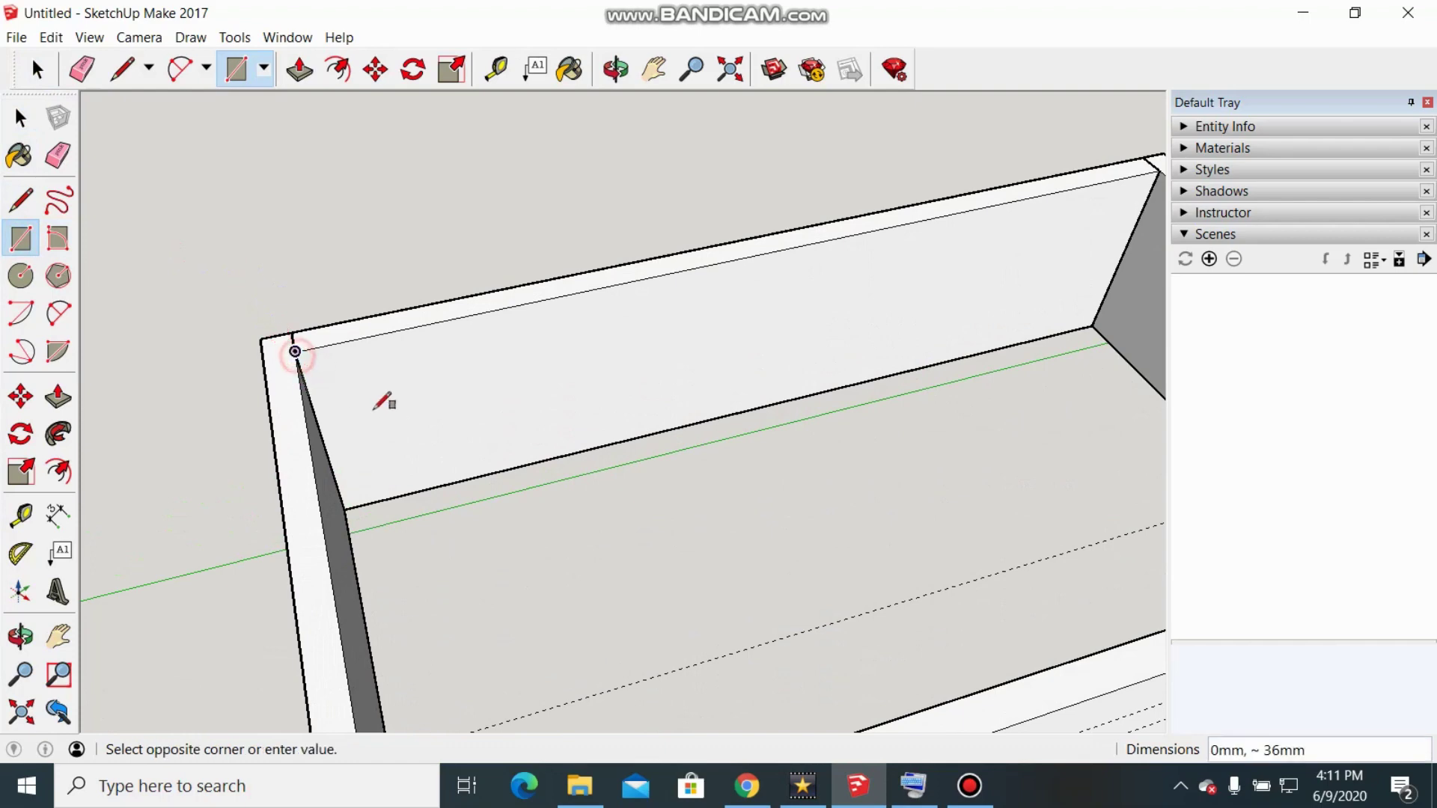
scroll(587, 407, "down", 5)
scroll(768, 423, "up", 3)
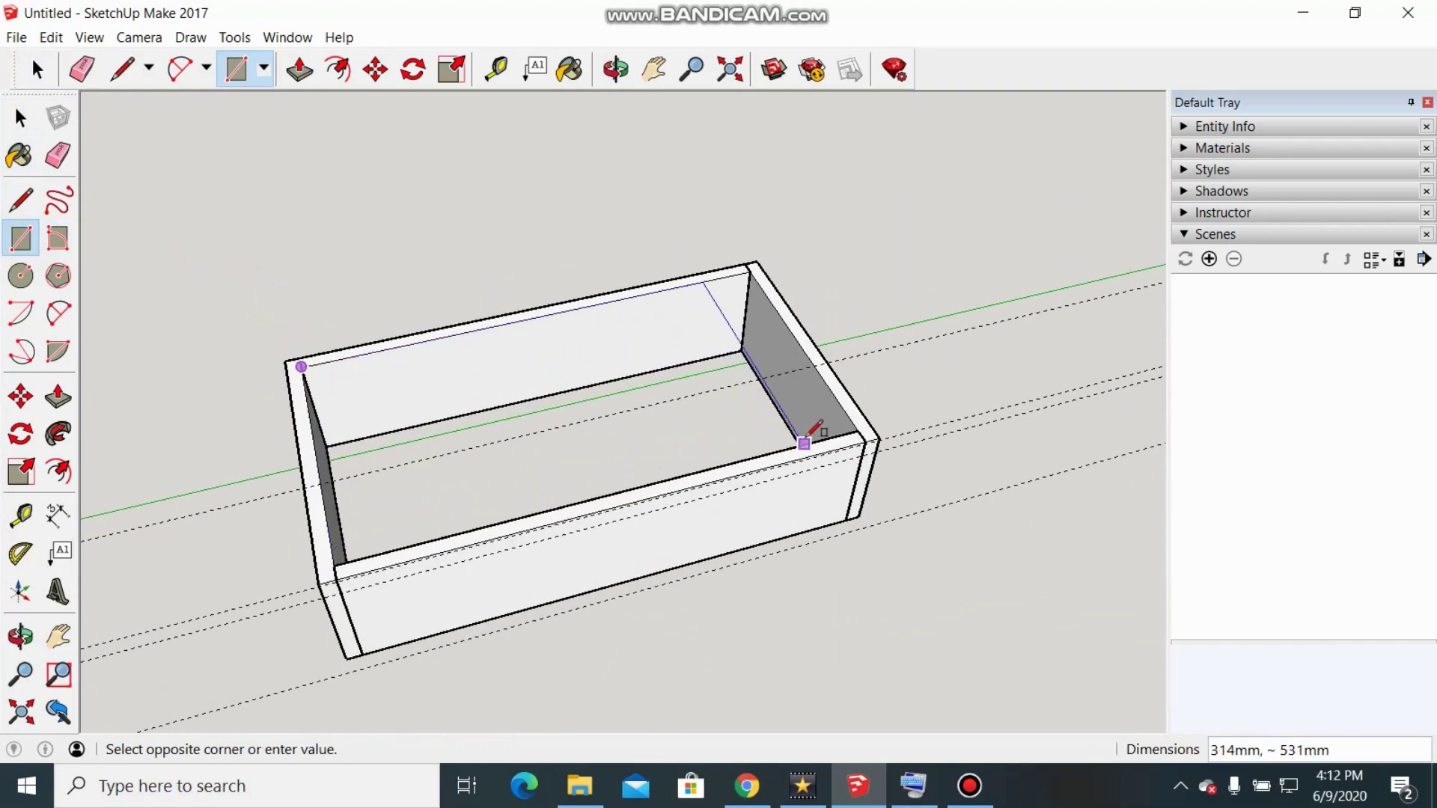
left_click(859, 431)
Make the new rectangular panel face and its edges a group
key("space")
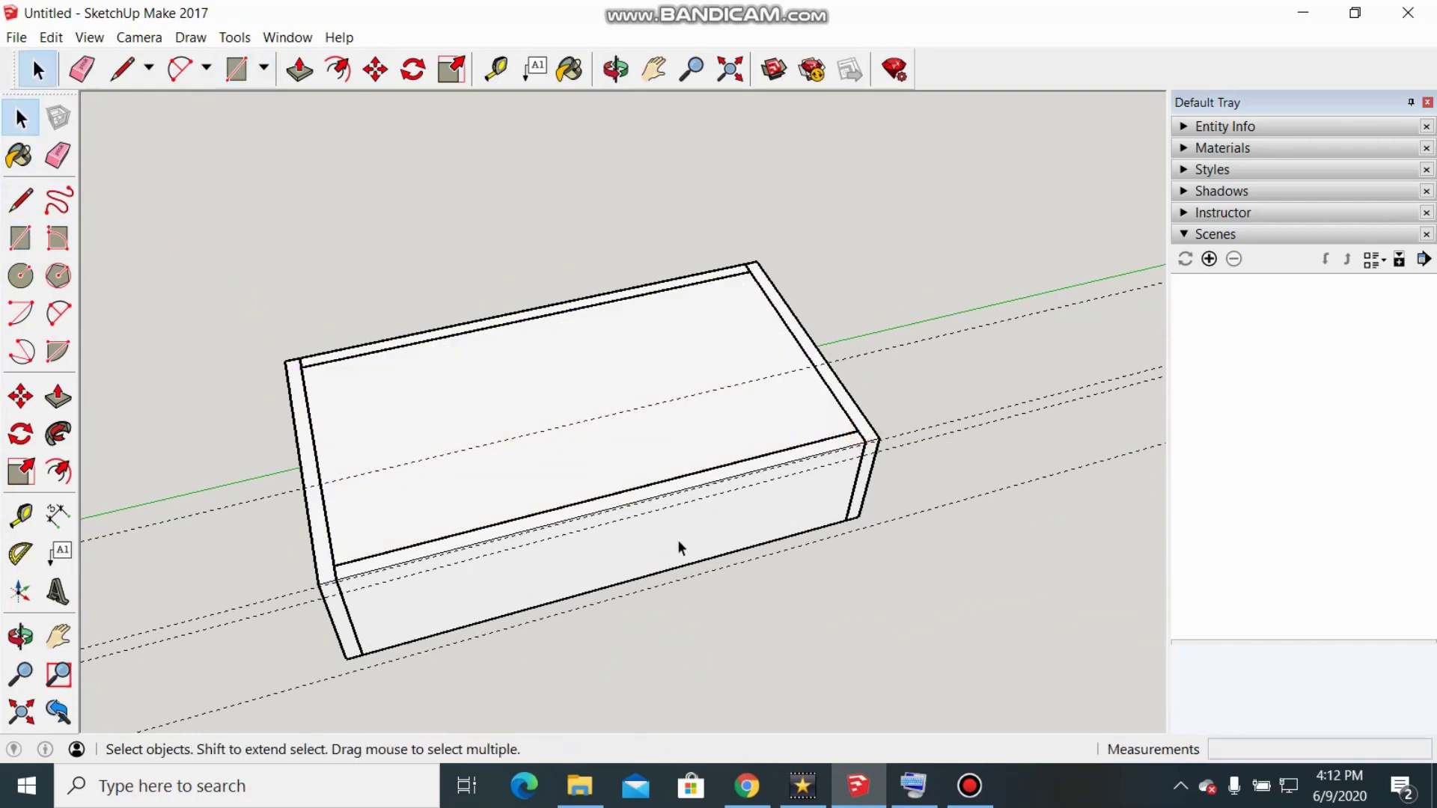
left_click(523, 373)
right_click(523, 373)
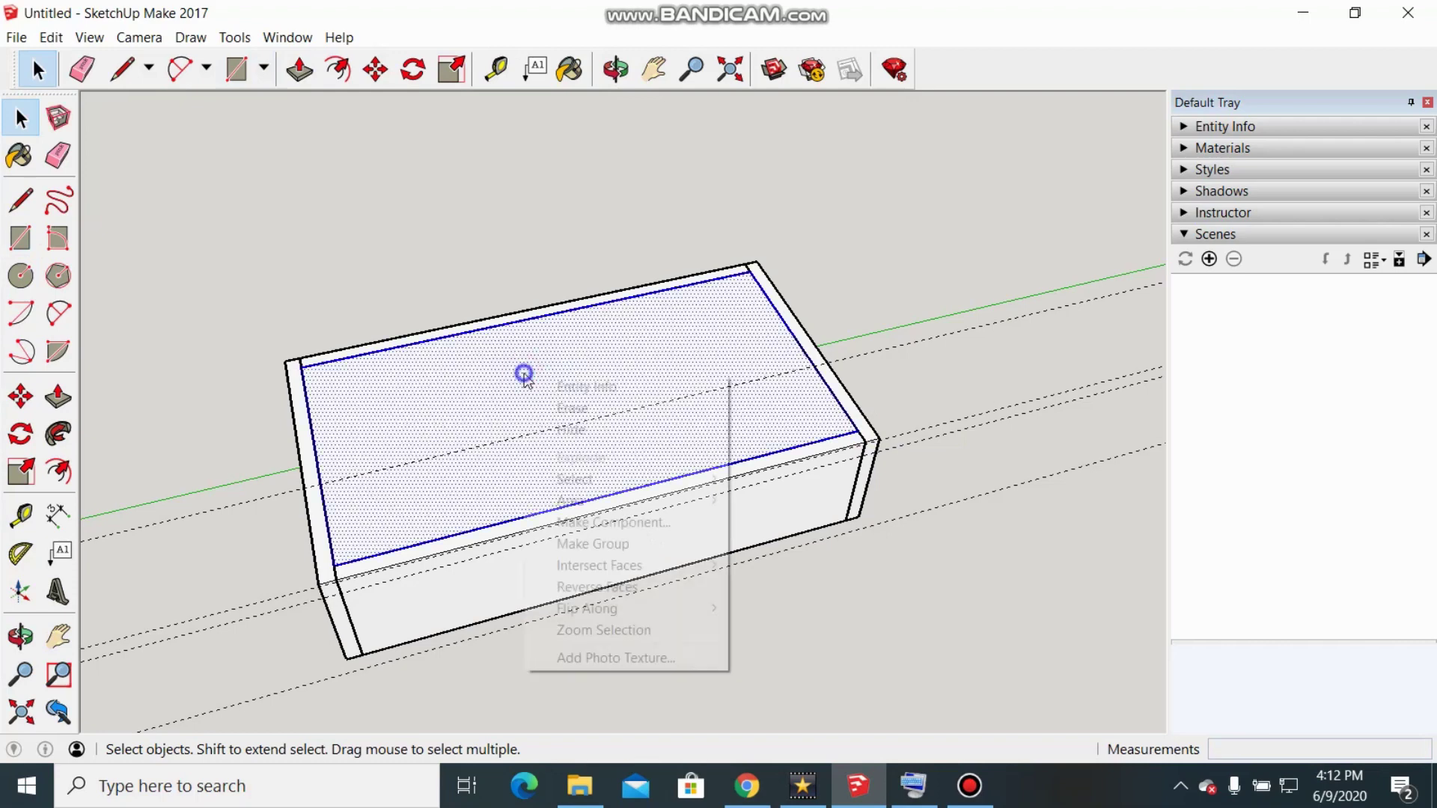
left_click(612, 544)
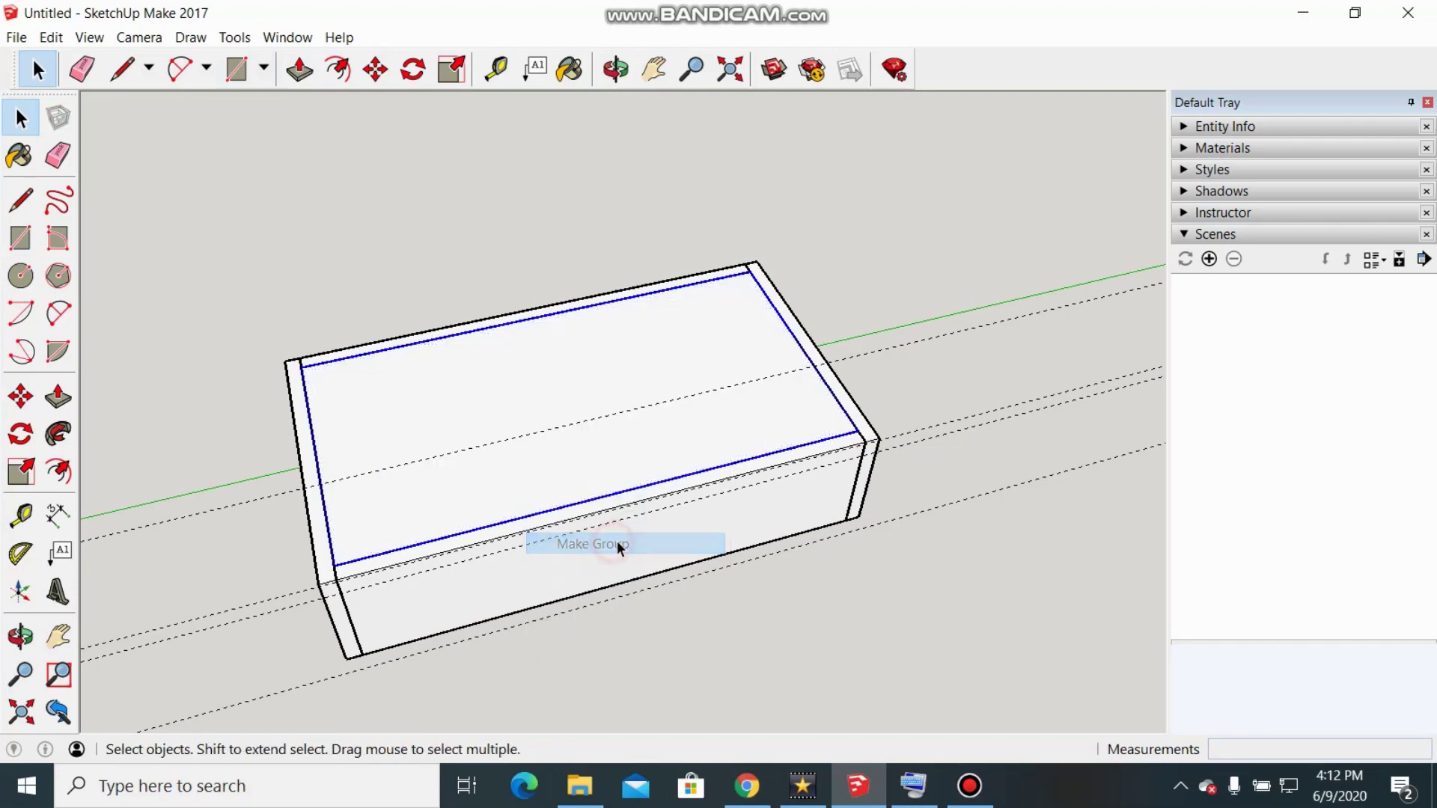
Extrude the panel face upward 18 mm inside its group, and close the group
double_click(565, 443)
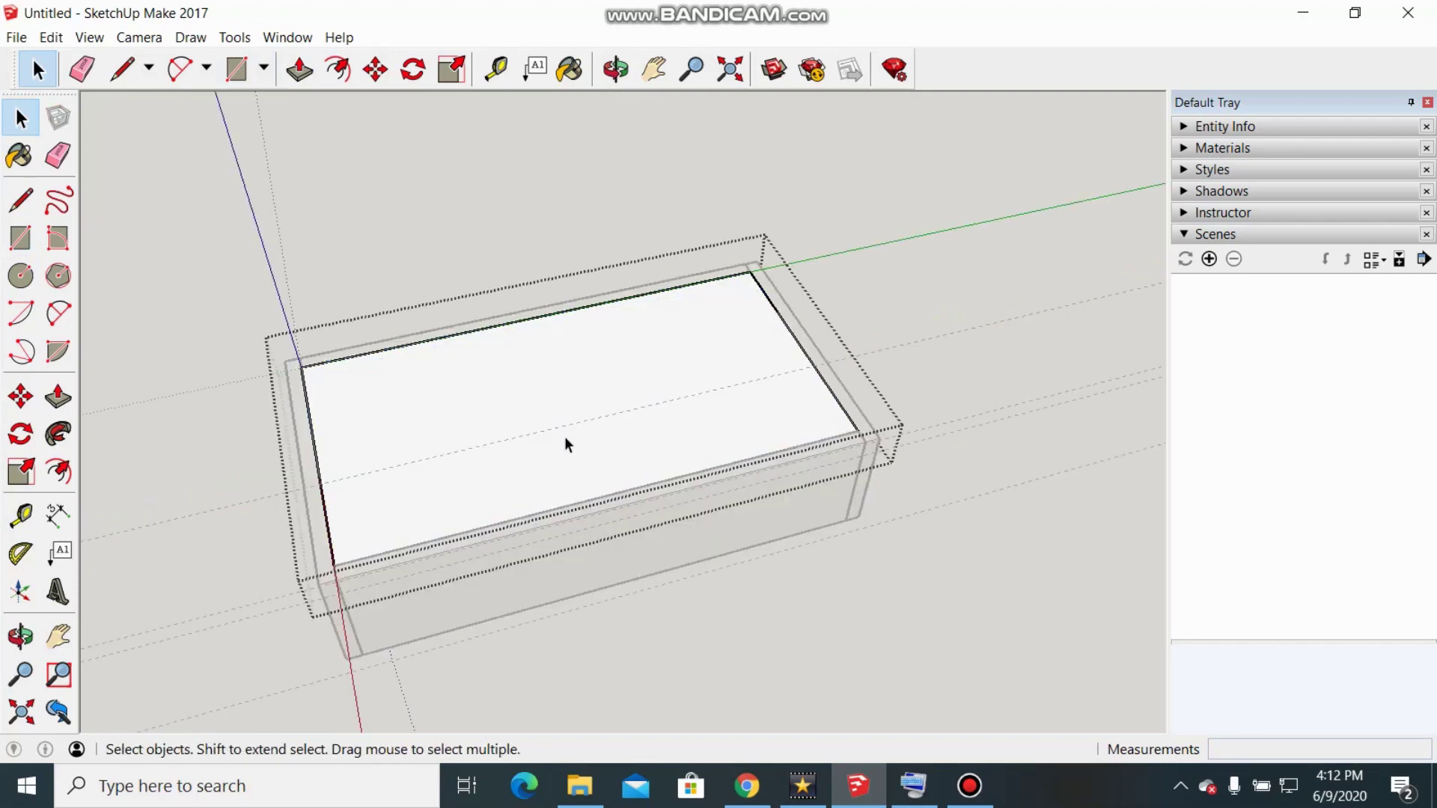
key("p")
left_click(561, 443)
type("18")
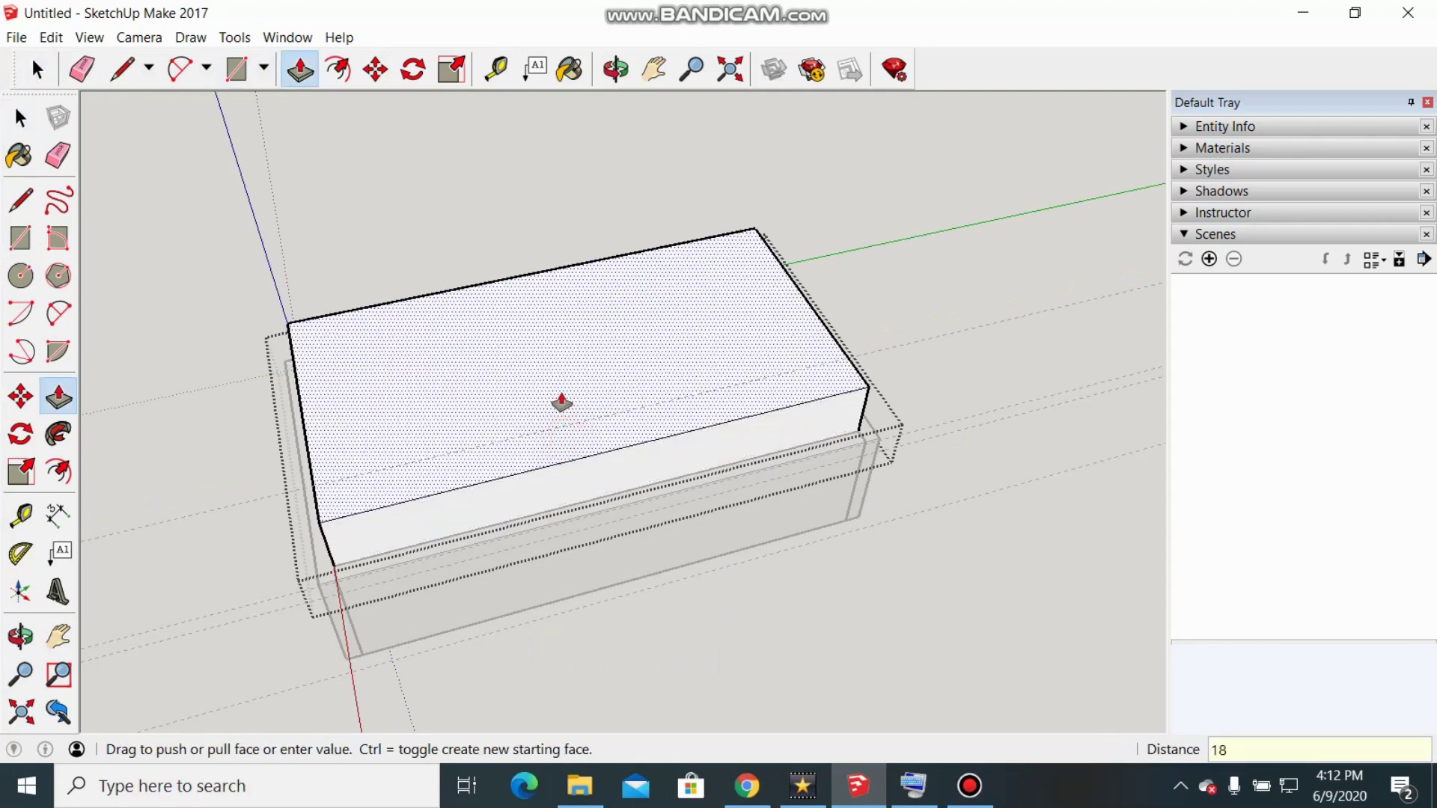
key("Return")
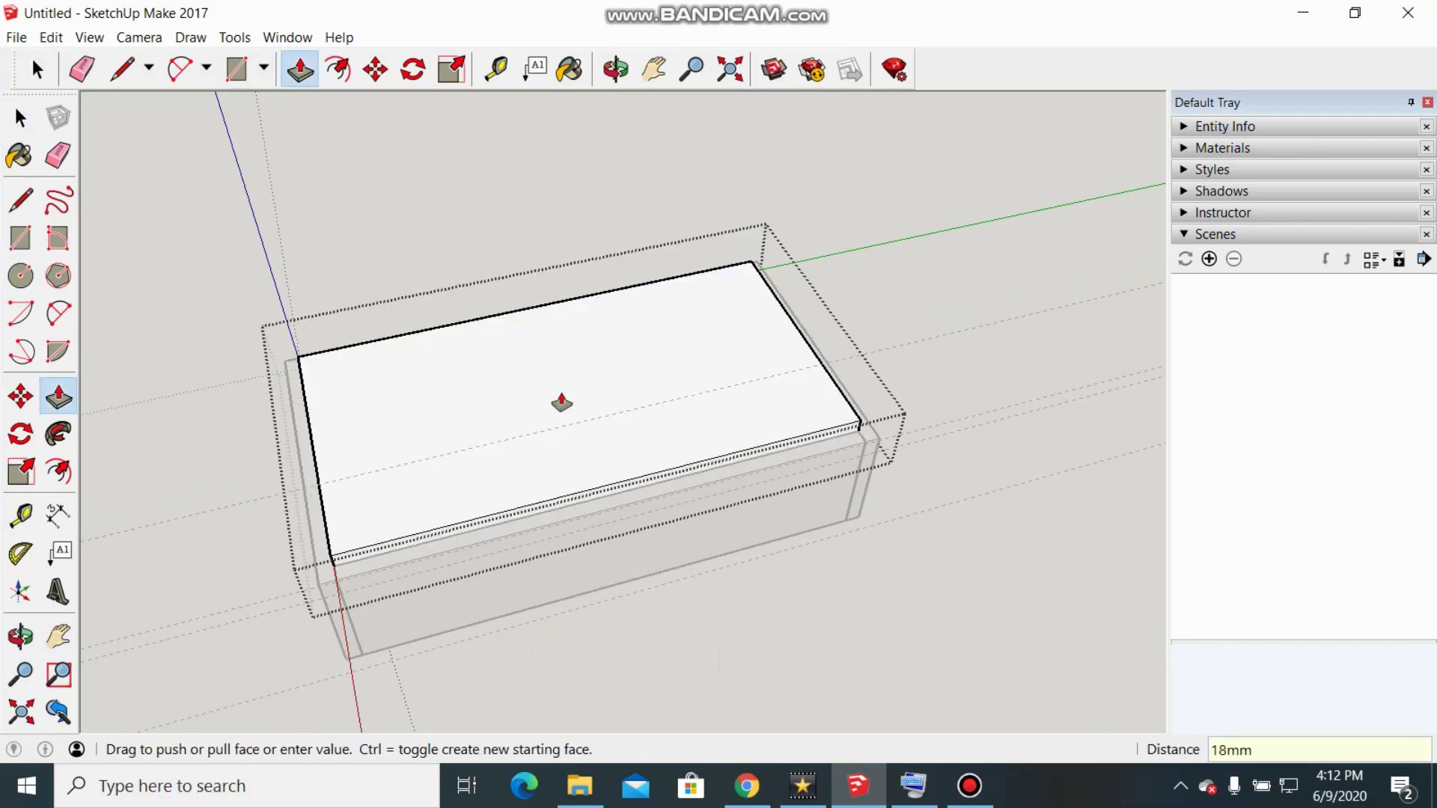
middle_click_drag(677, 503, 745, 450)
key("space")
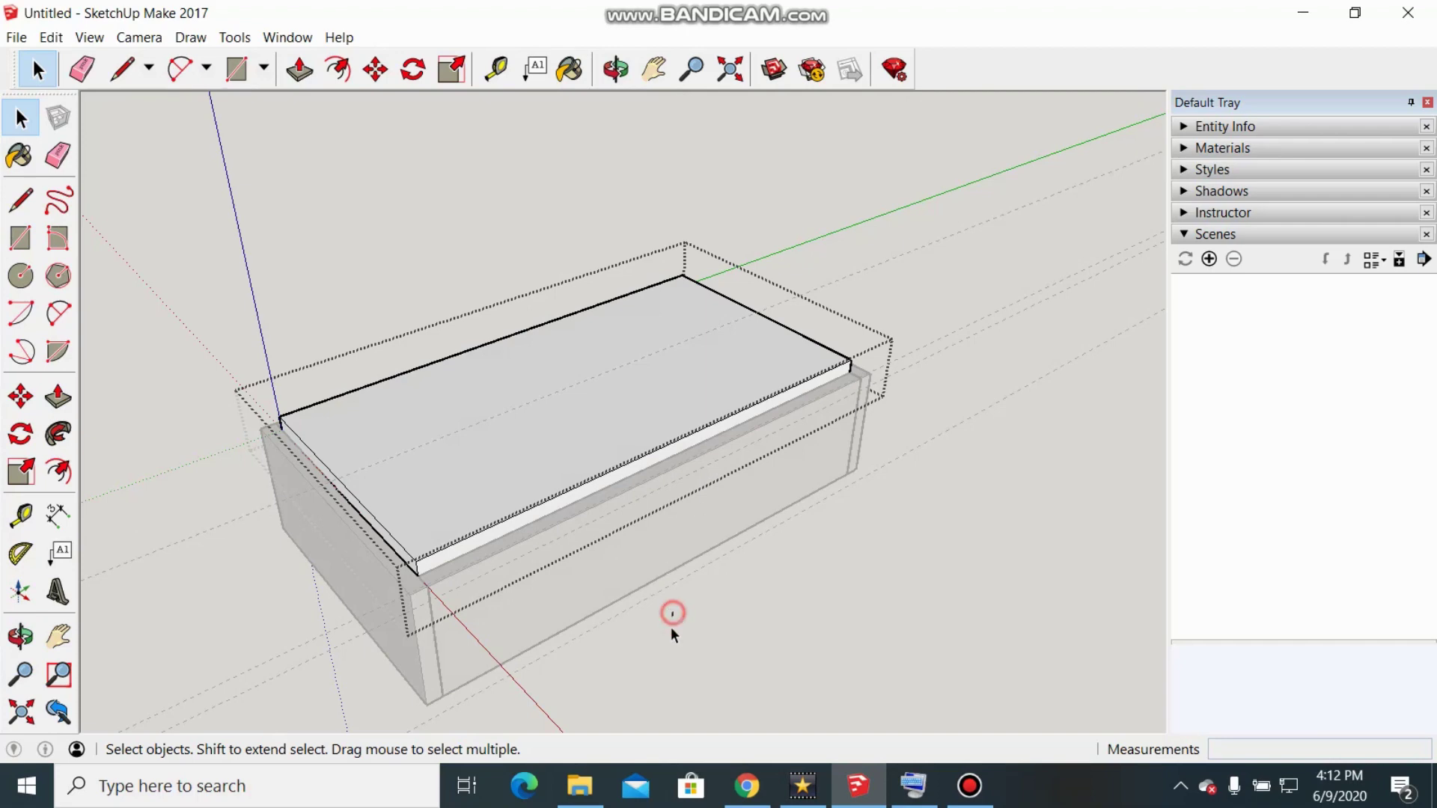
left_click(672, 618)
Move the panel 18 mm straight down from its upper corner so it sits flush inside the drawer frame
scroll(419, 644, "up", 6)
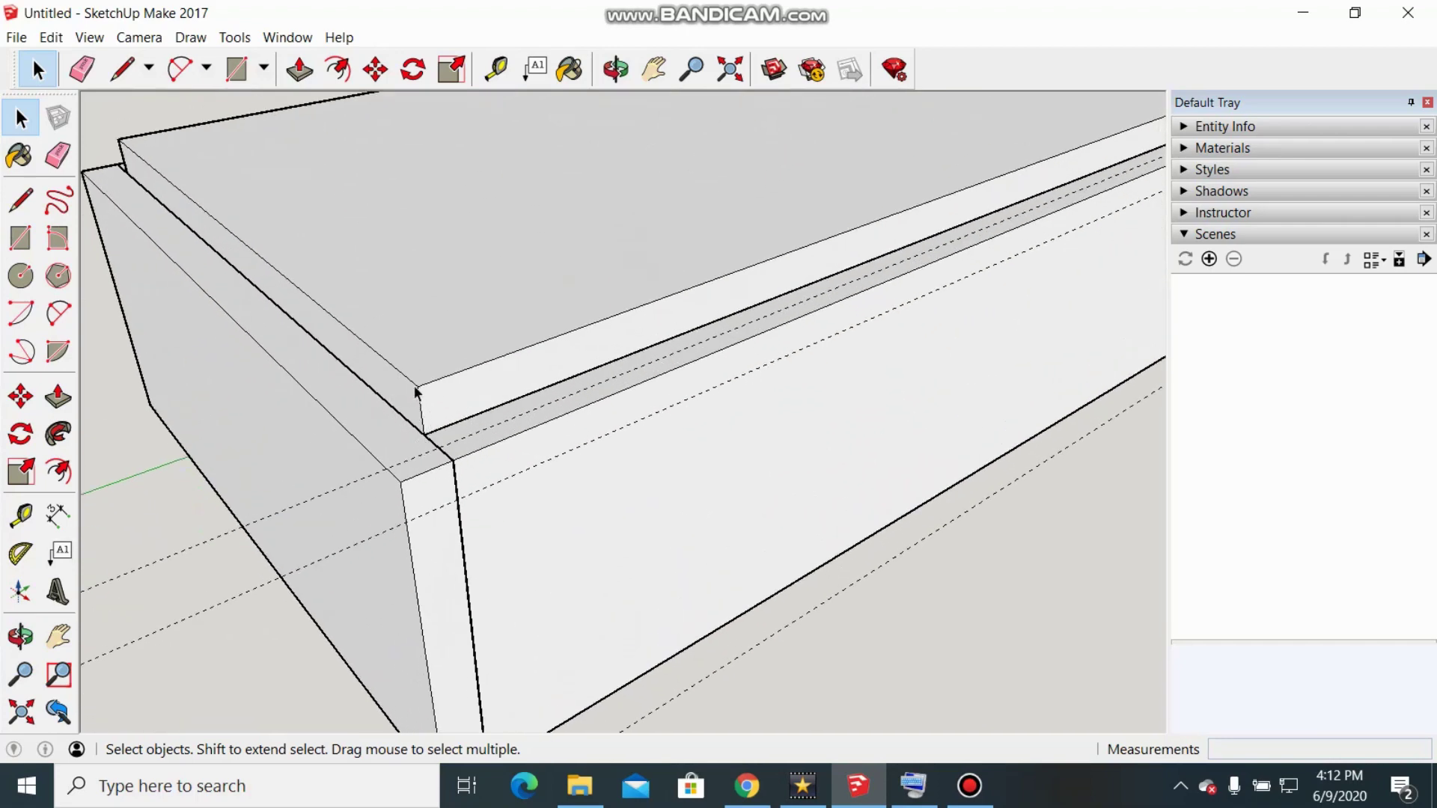
scroll(240, 459, "down", 5)
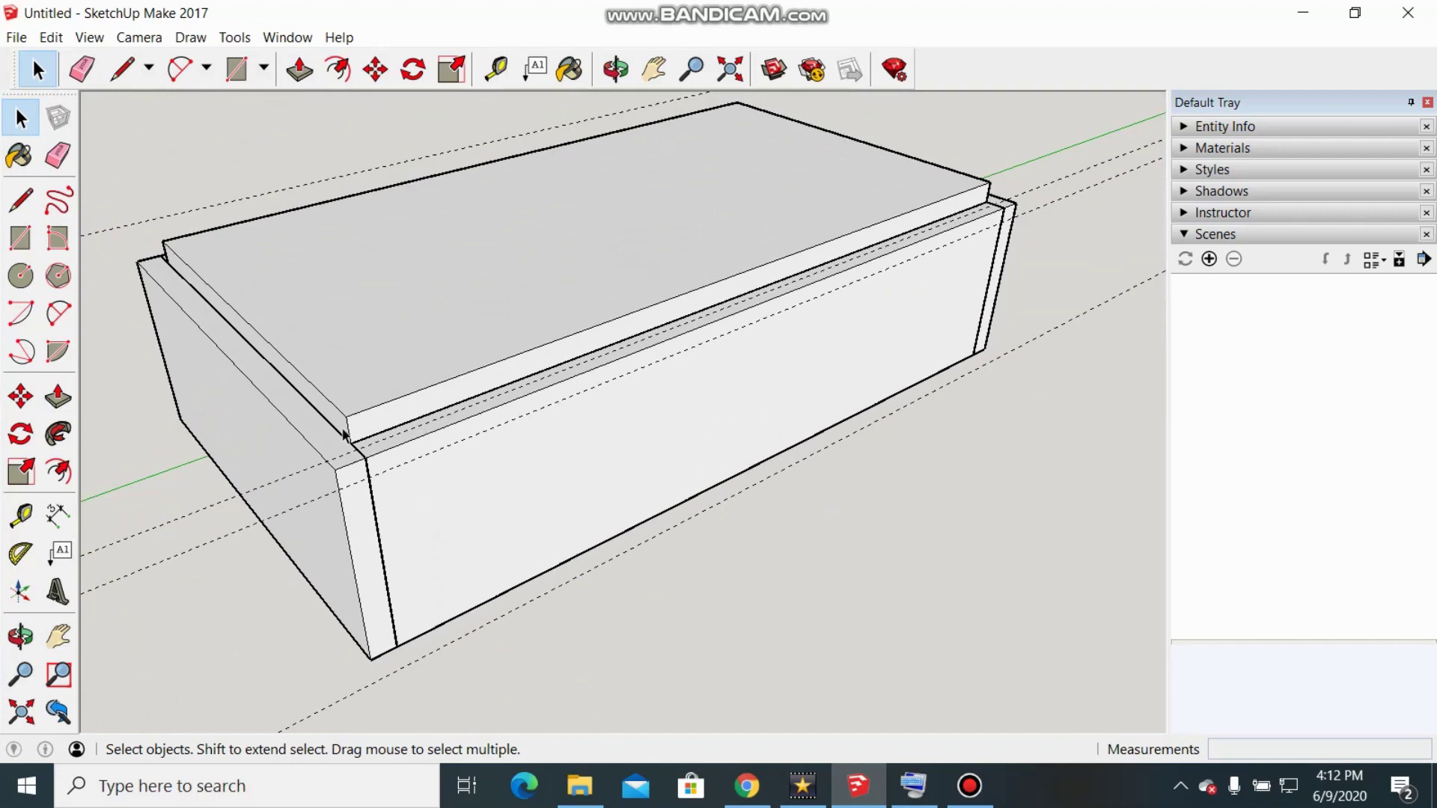
scroll(366, 539, "up", 4)
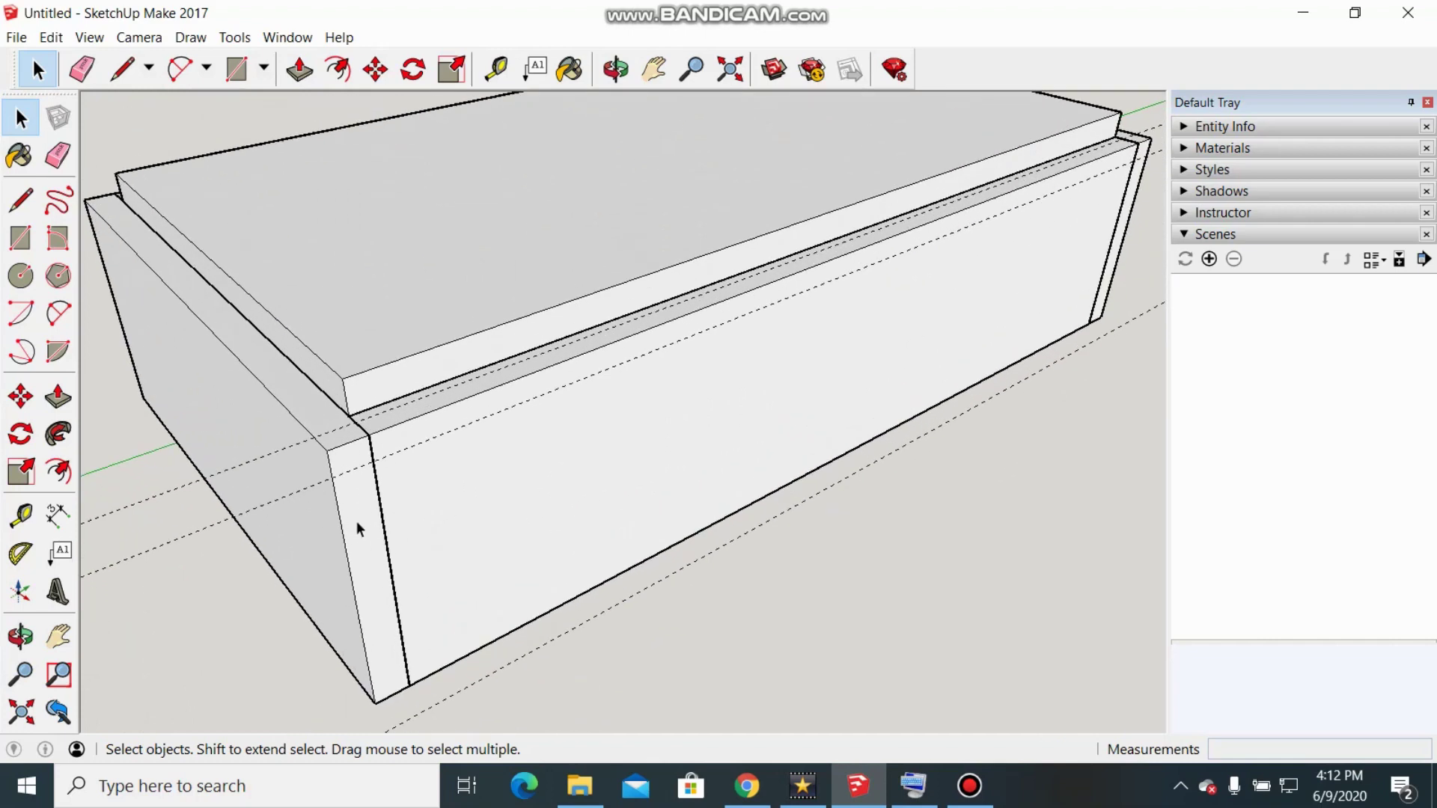
mouse_move(308, 497)
middle_mouse_down()
mouse_move(369, 469)
mouse_move(435, 321)
middle_mouse_up()
triple_click(434, 322)
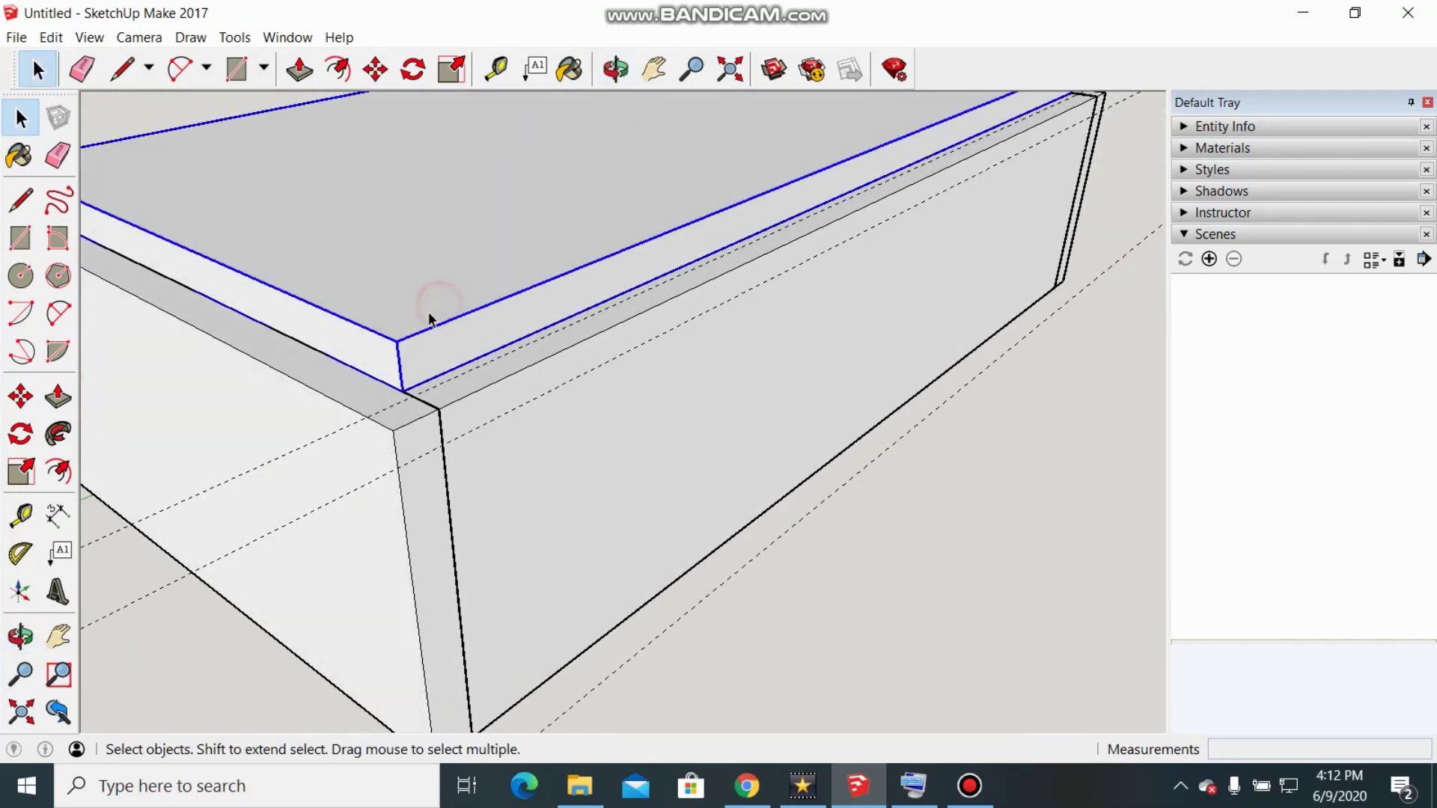
key("m")
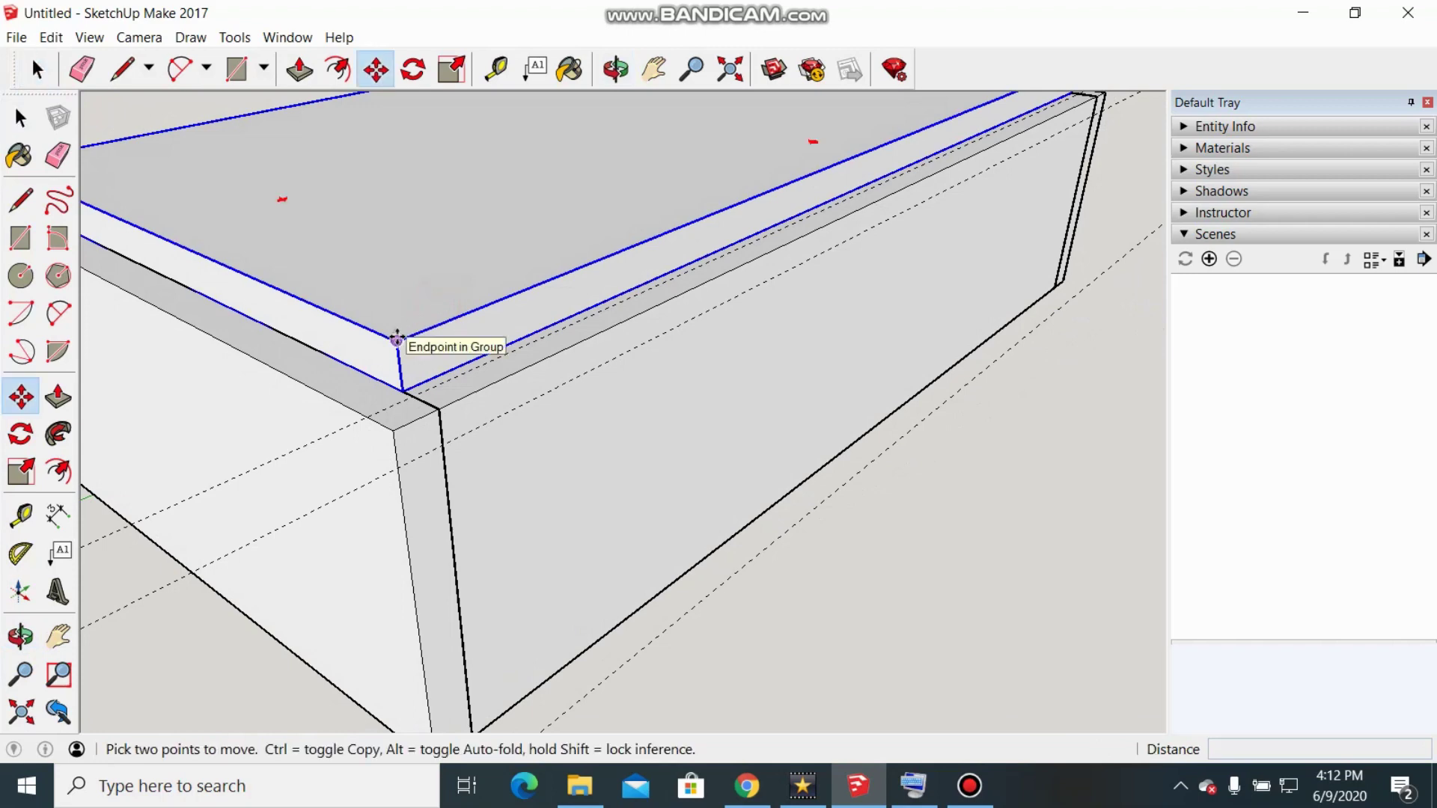
left_click(398, 341)
scroll(398, 343, "up", 3)
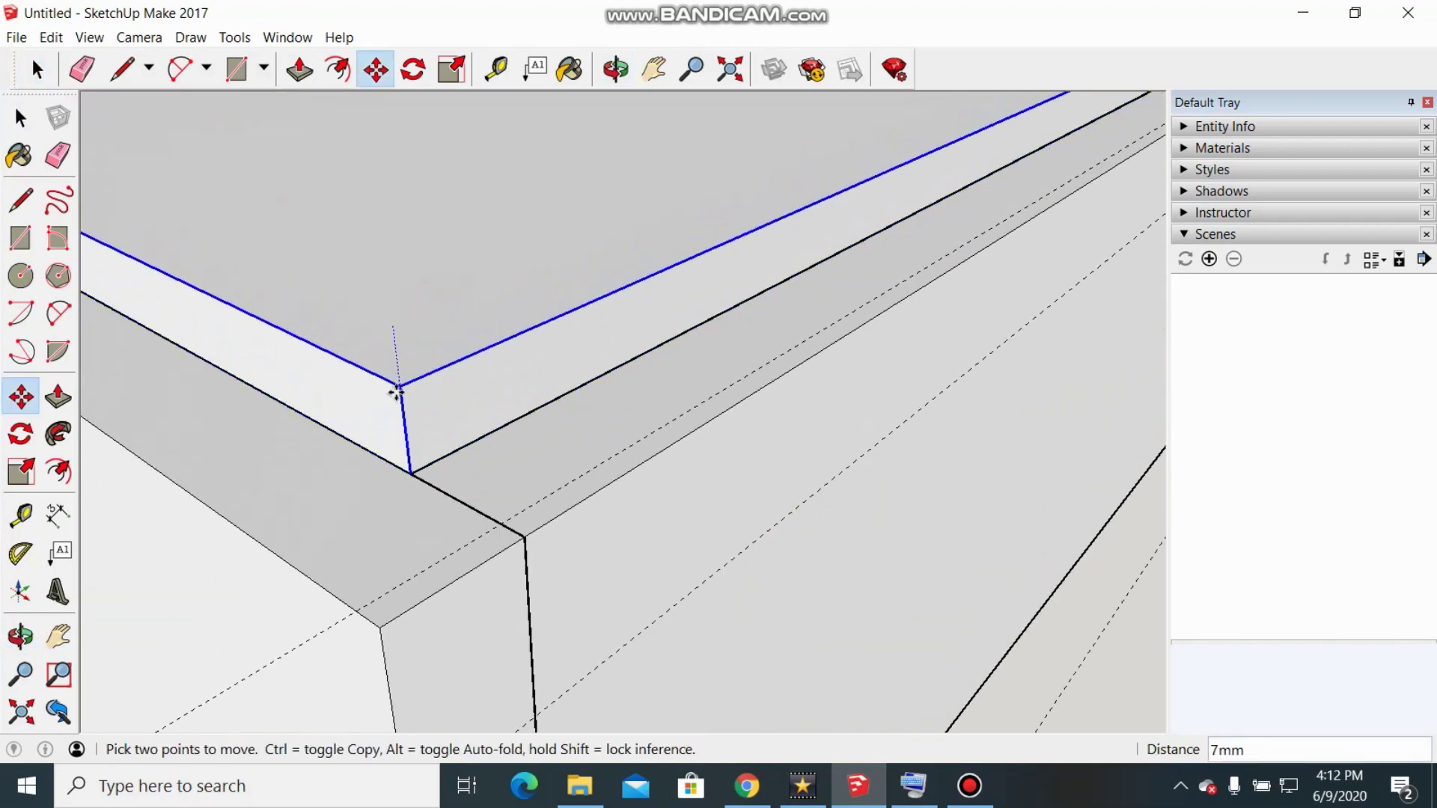
left_click(411, 472)
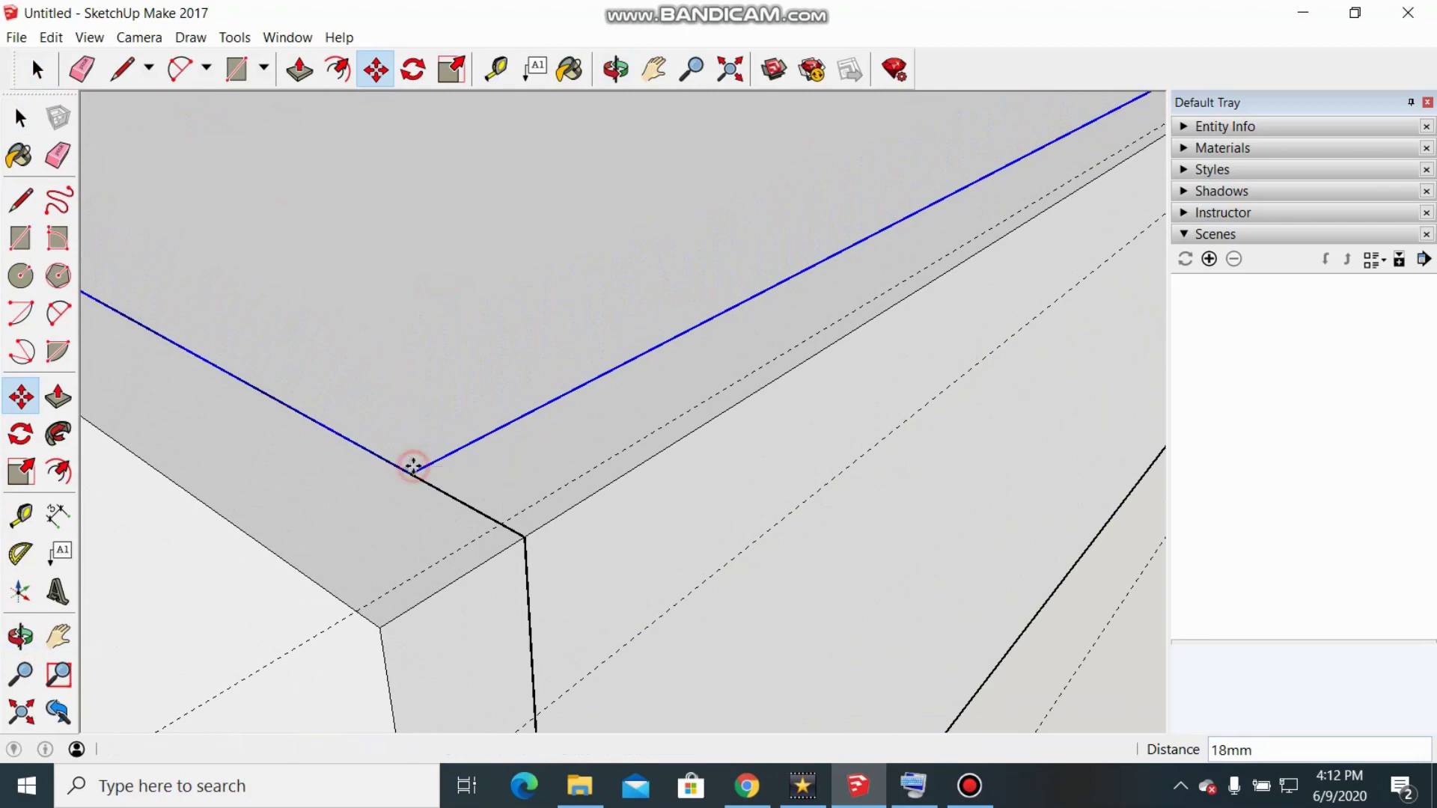
Select all the drawer's boards and the panel, and combine them into one group
scroll(334, 403, "down", 5)
scroll(344, 420, "down", 2)
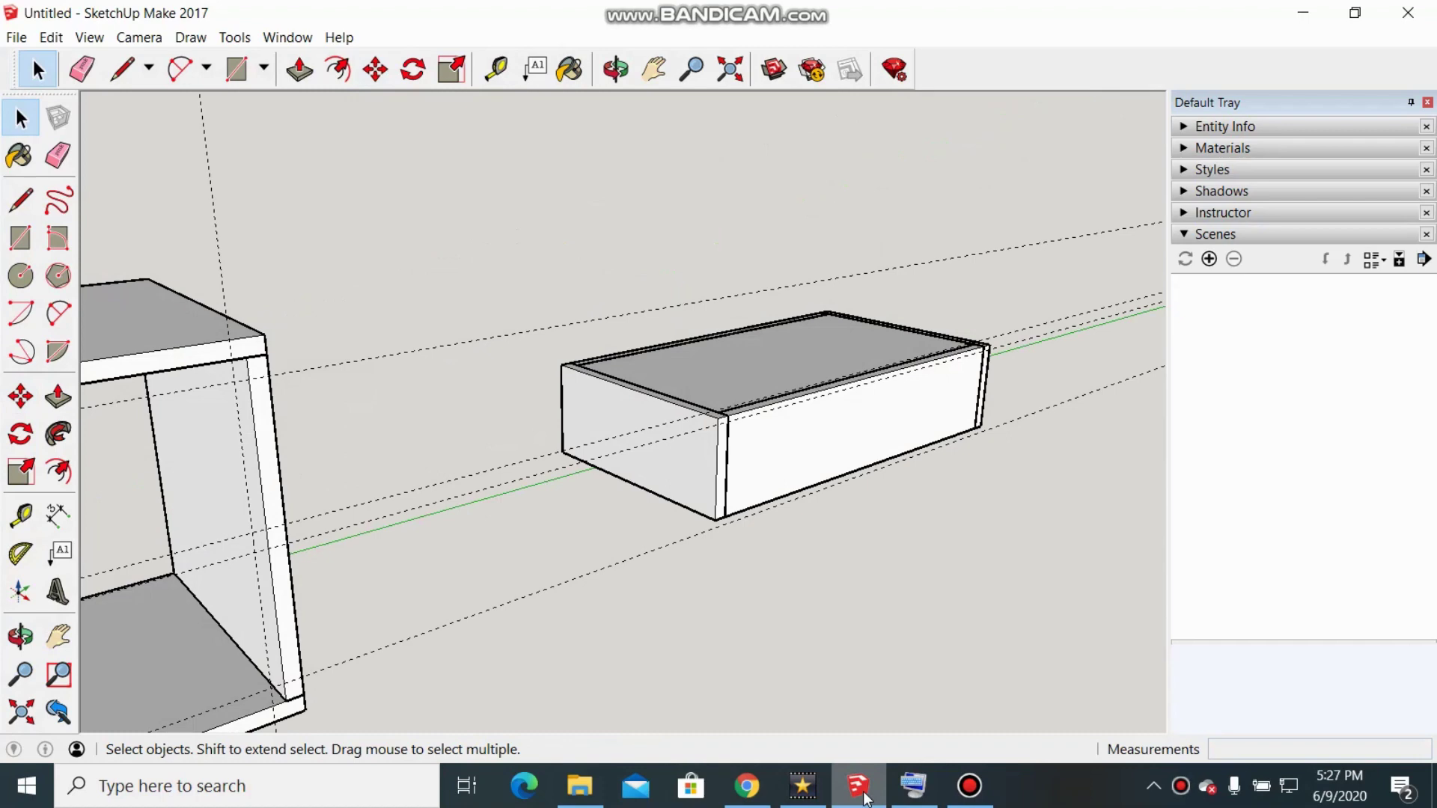
middle_click_drag(873, 581, 952, 560)
scroll(974, 546, "up", 2)
left_click_drag(363, 210, 1055, 650)
right_click(704, 422)
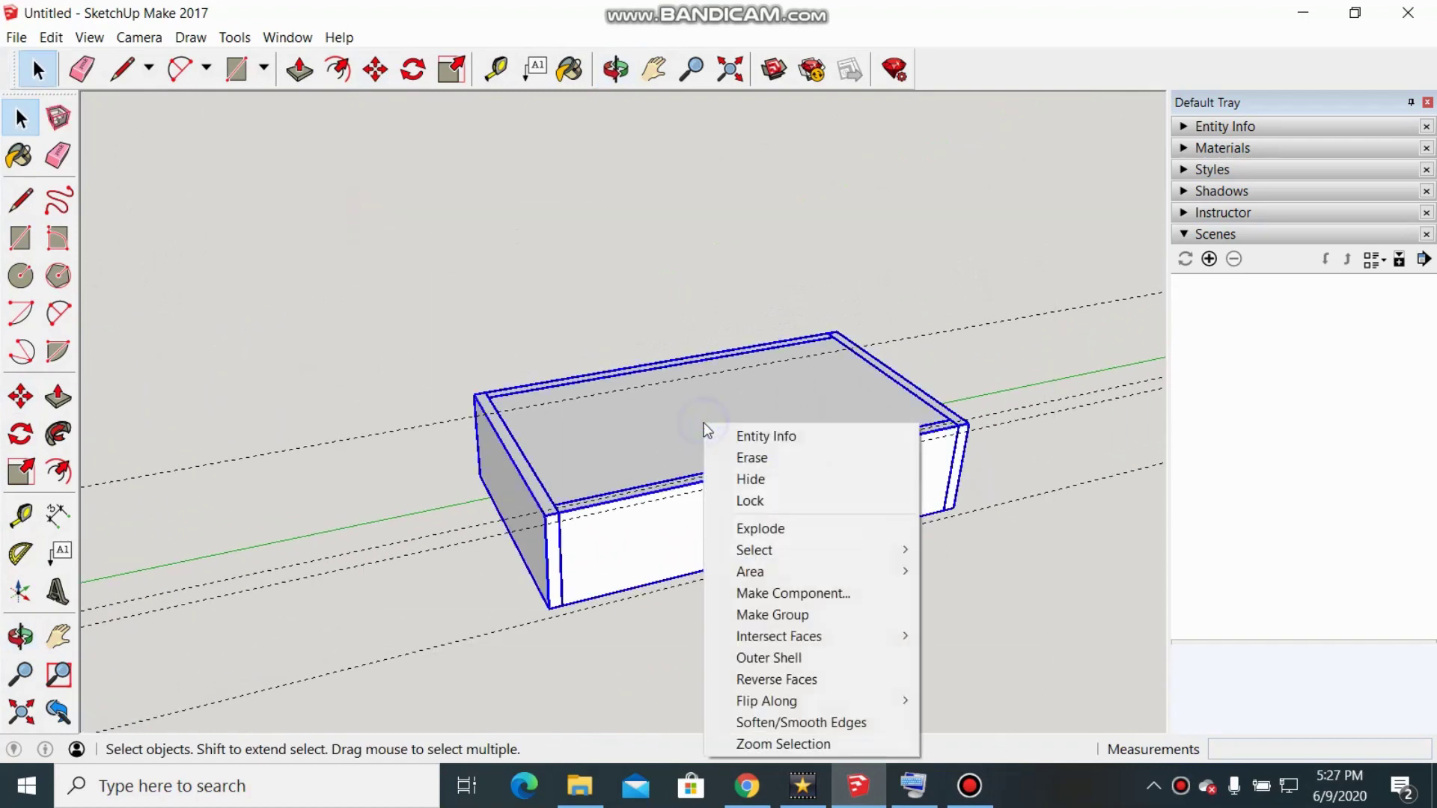
left_click(790, 615)
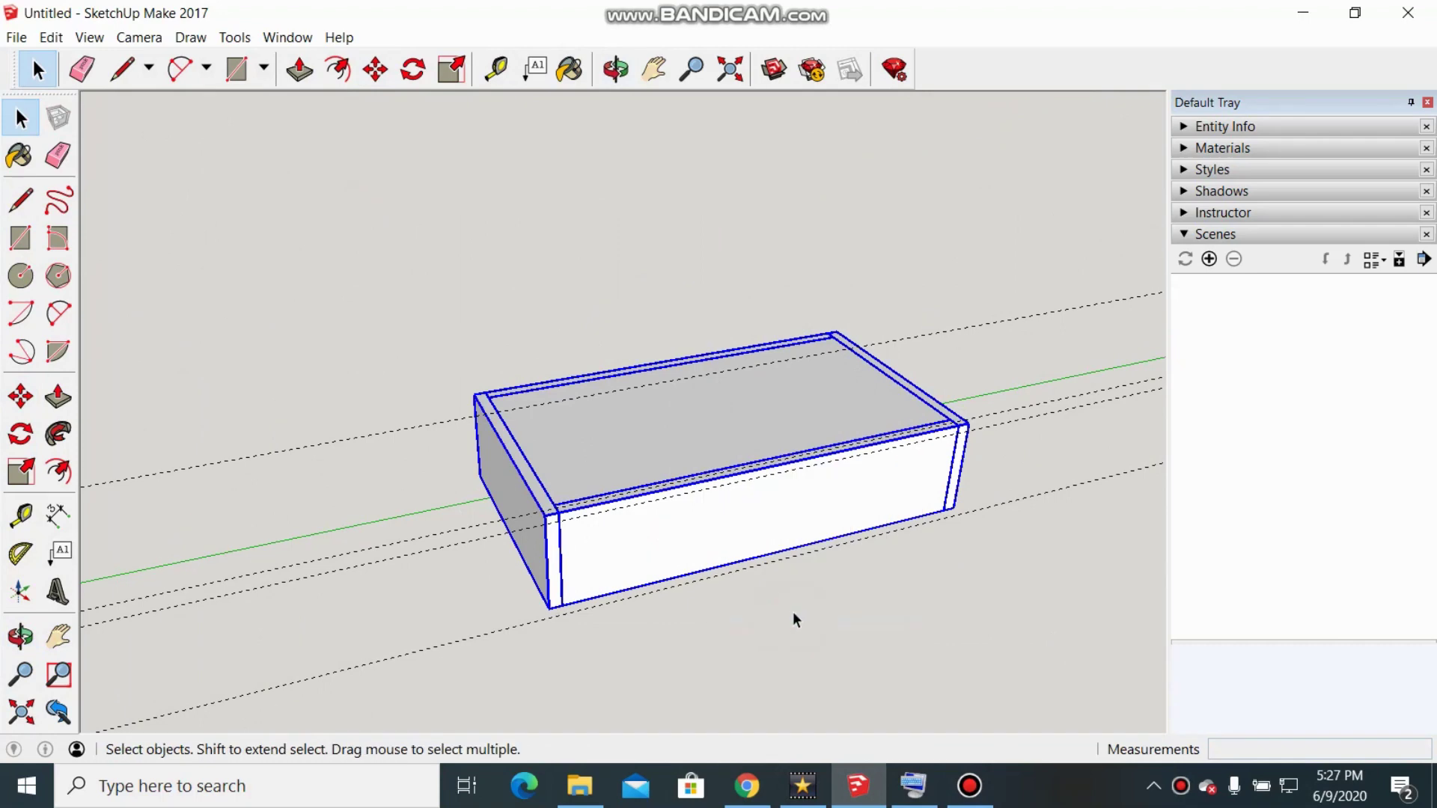
Rotate the drawer group 180 degrees in the vertical plane about its lower corner, so the open side faces up
scroll(793, 612, "down", 4)
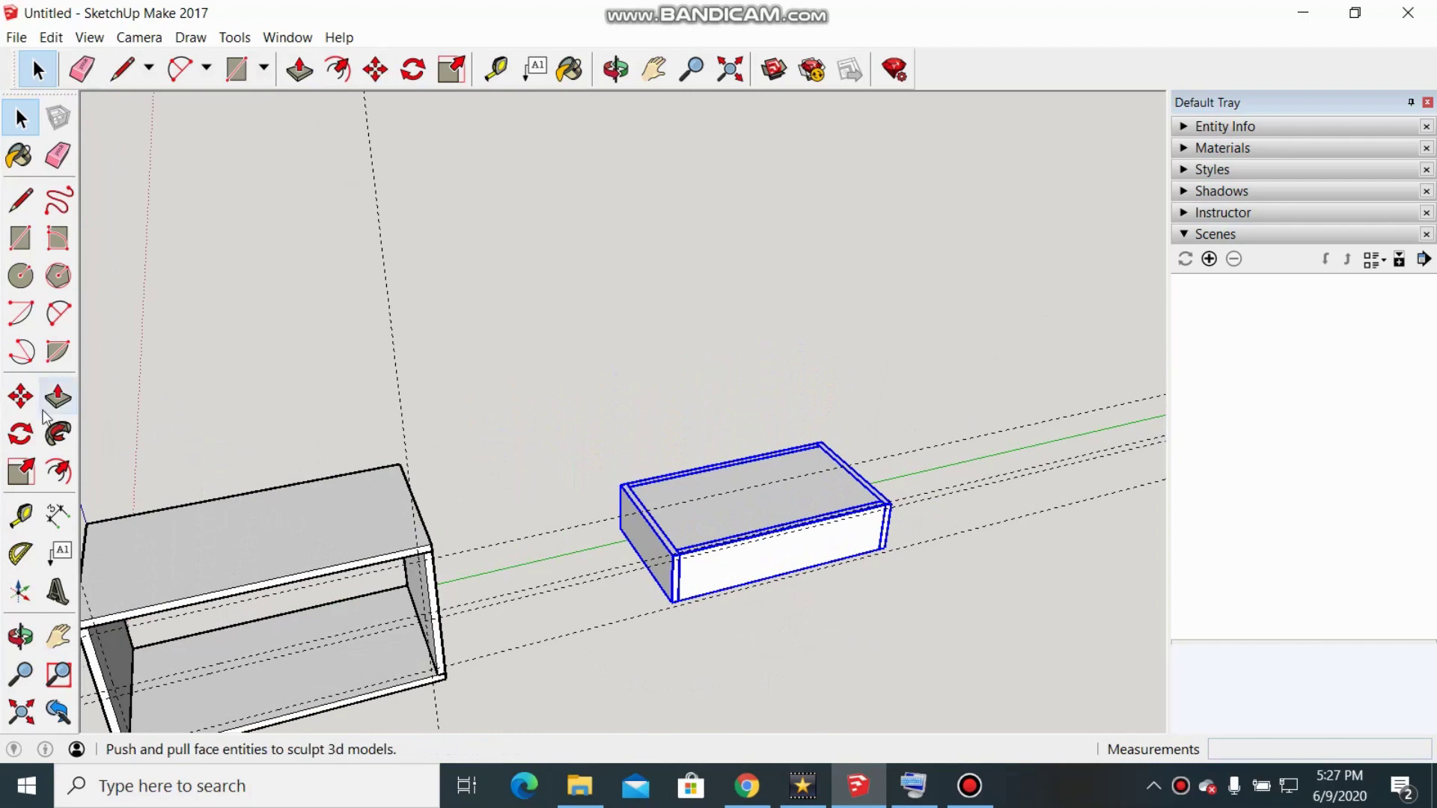
left_click(22, 434)
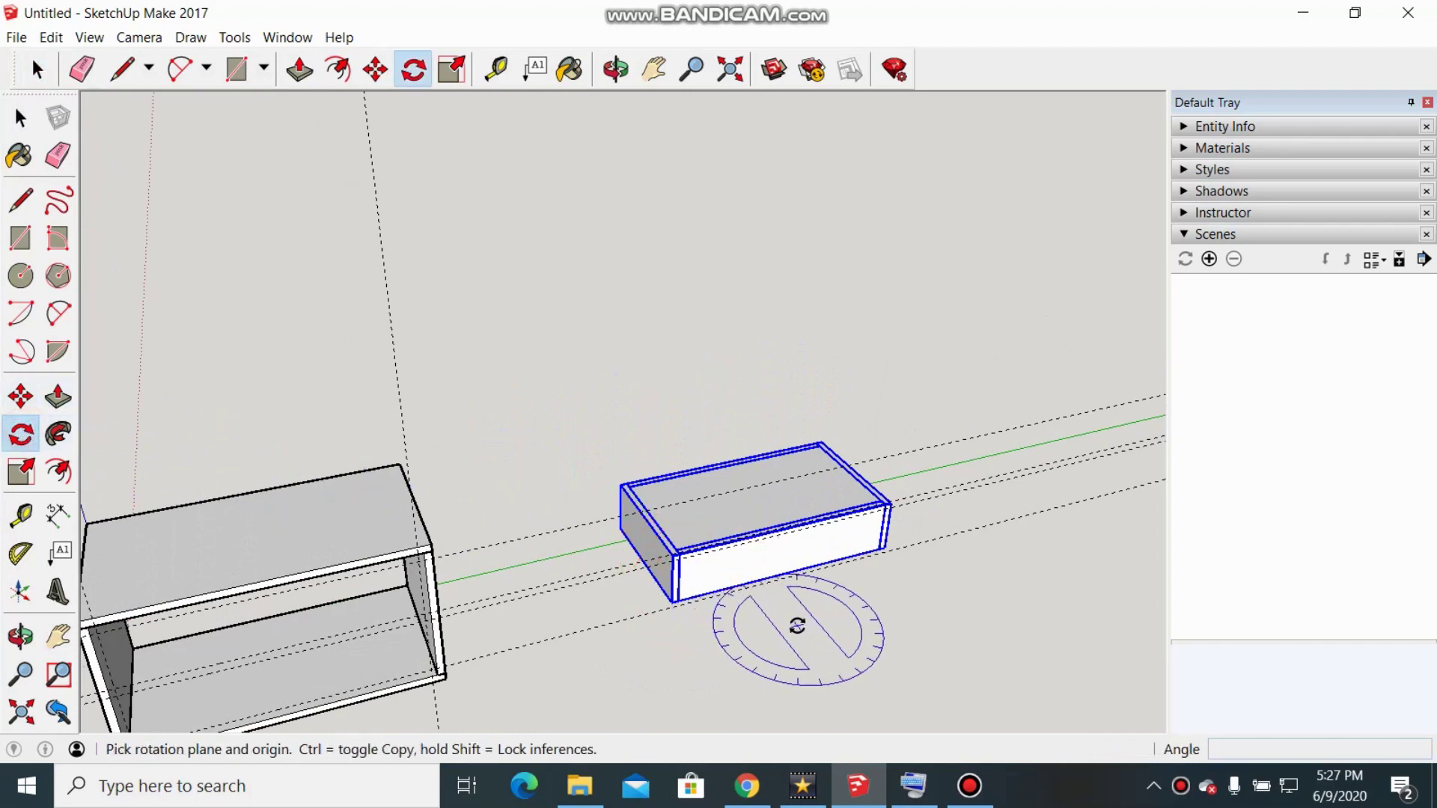
scroll(795, 626, "up", 2)
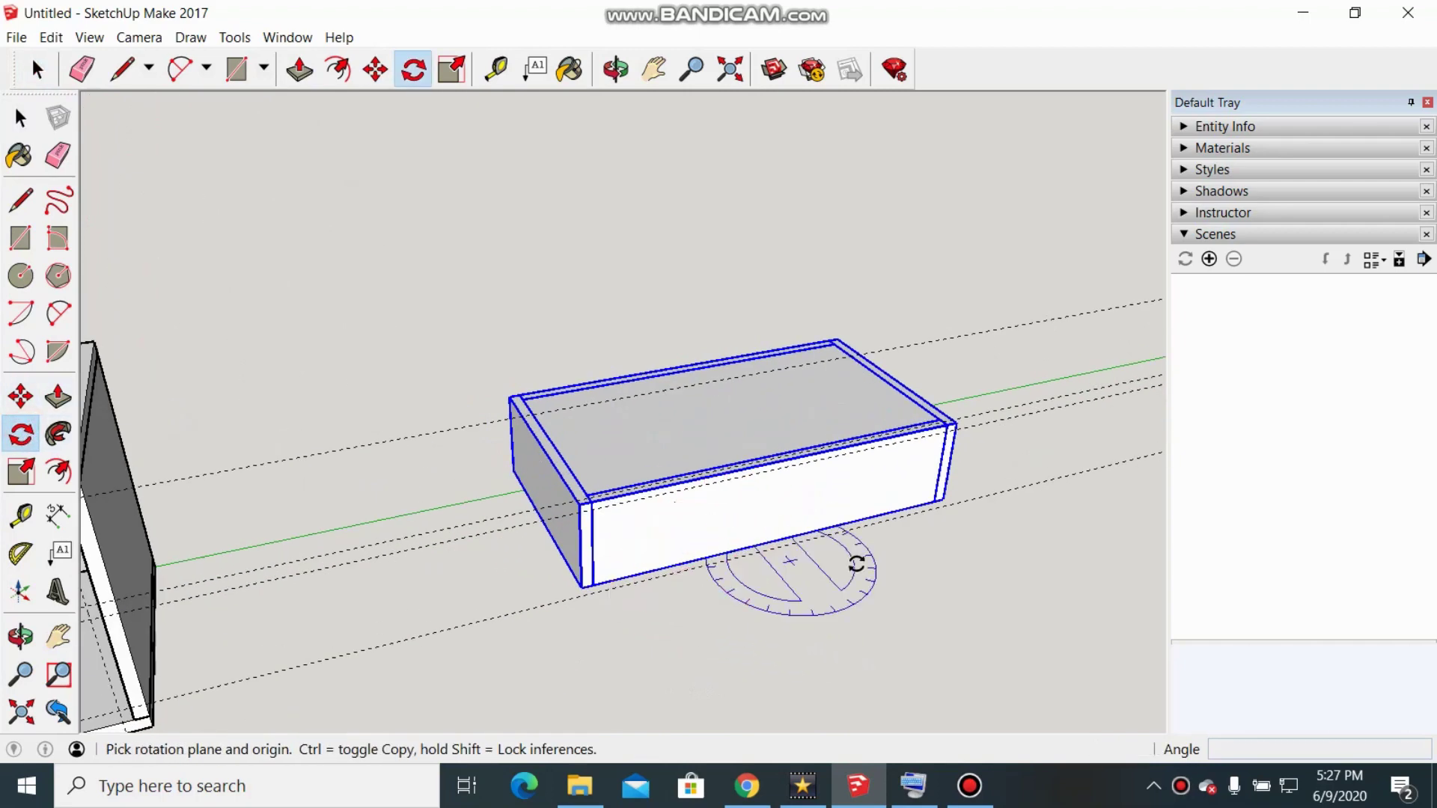
left_click(941, 499)
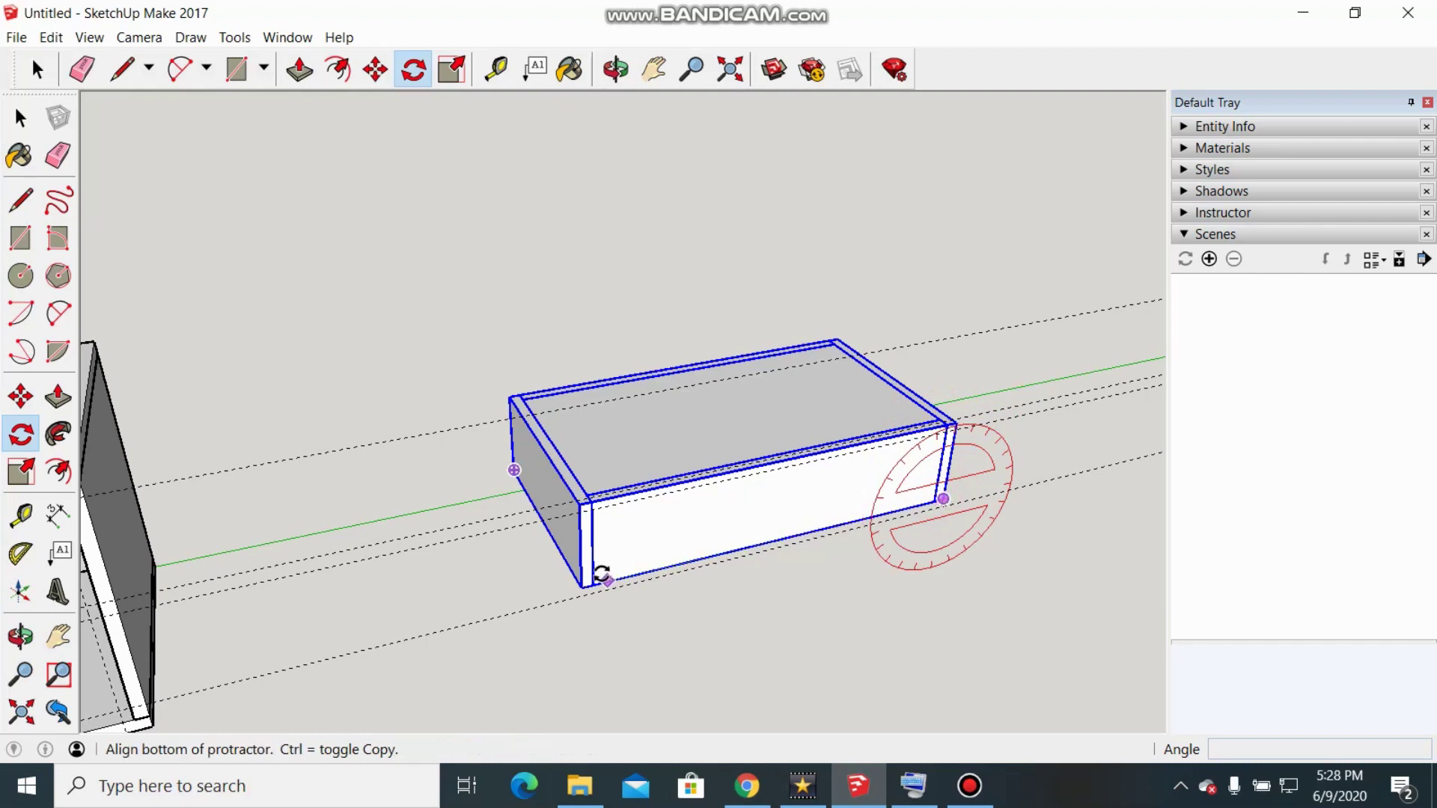
left_click(583, 582)
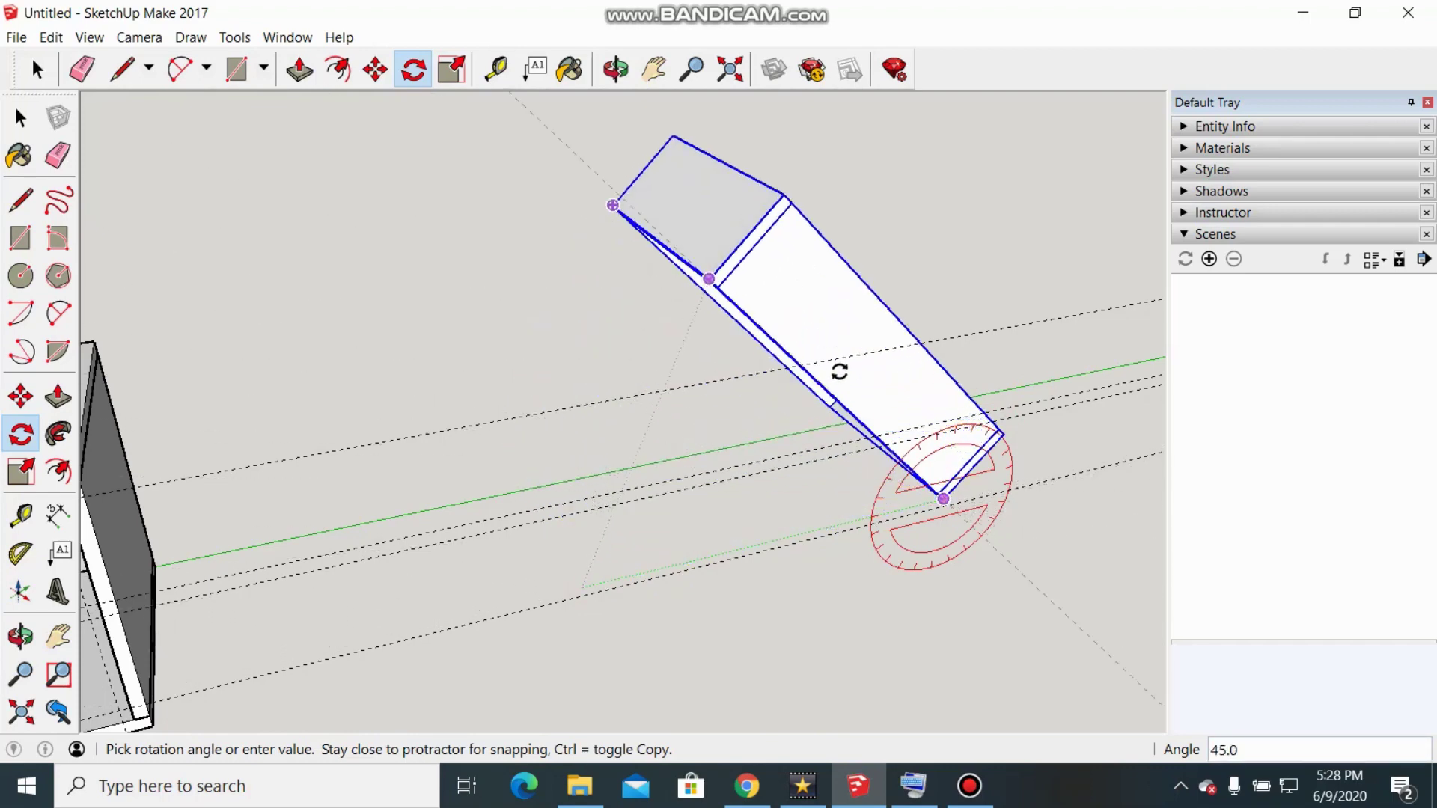
scroll(367, 431, "down", 2)
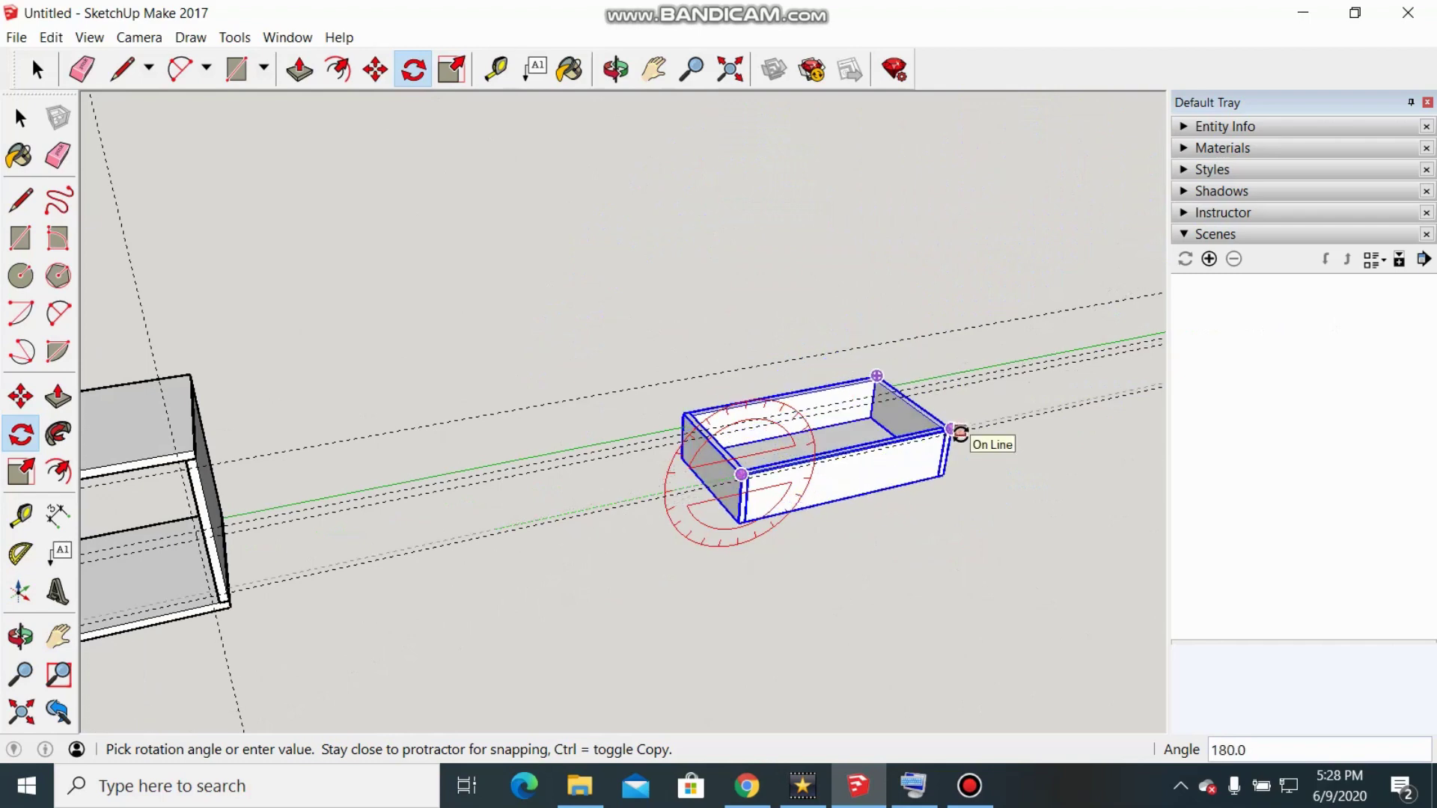
left_click(960, 432)
key("space")
left_click(841, 567)
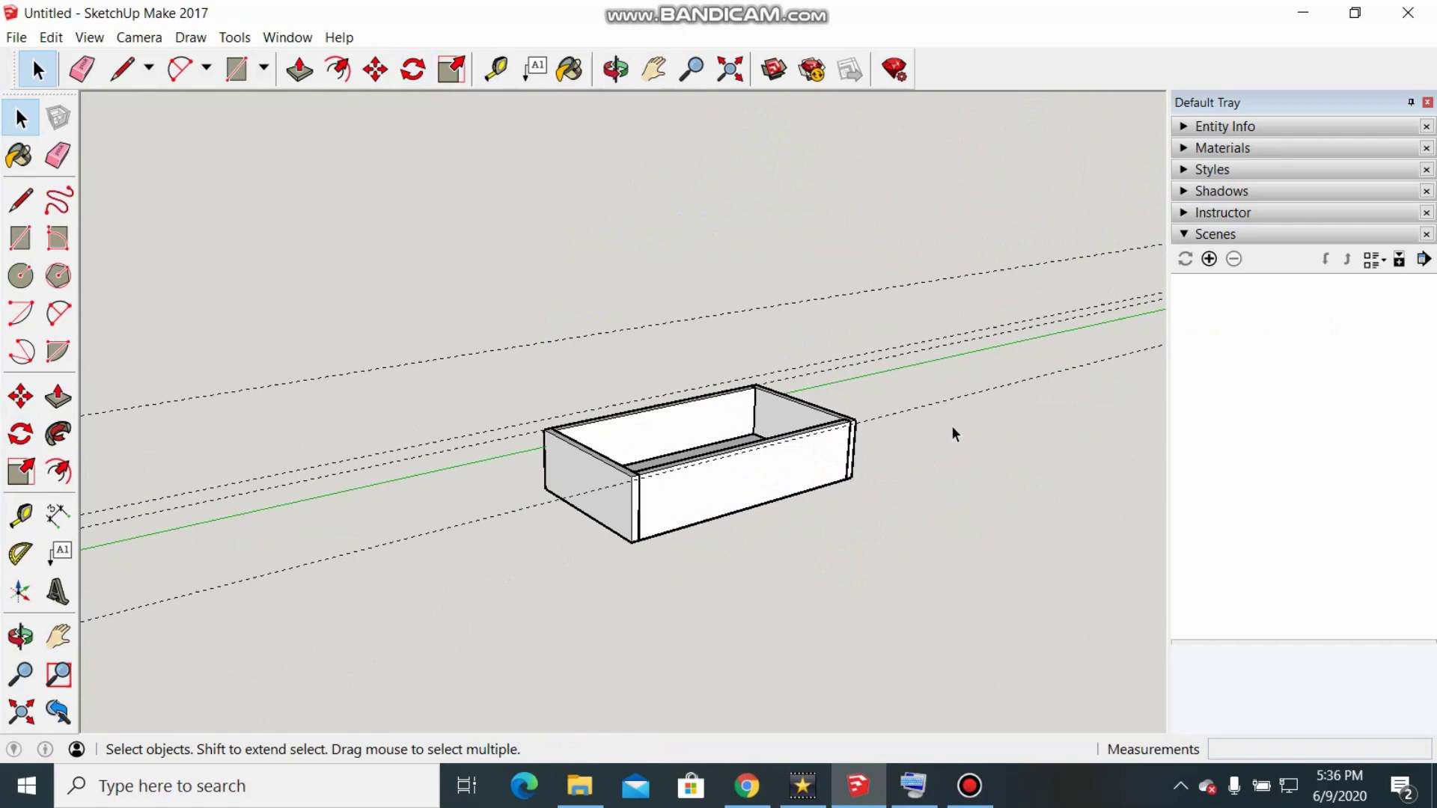
Move the drawer group by its lower front corner into the cabinet opening, resting it just inside the left side board
middle_click_drag(951, 425, 892, 461)
scroll(892, 459, "up", 2)
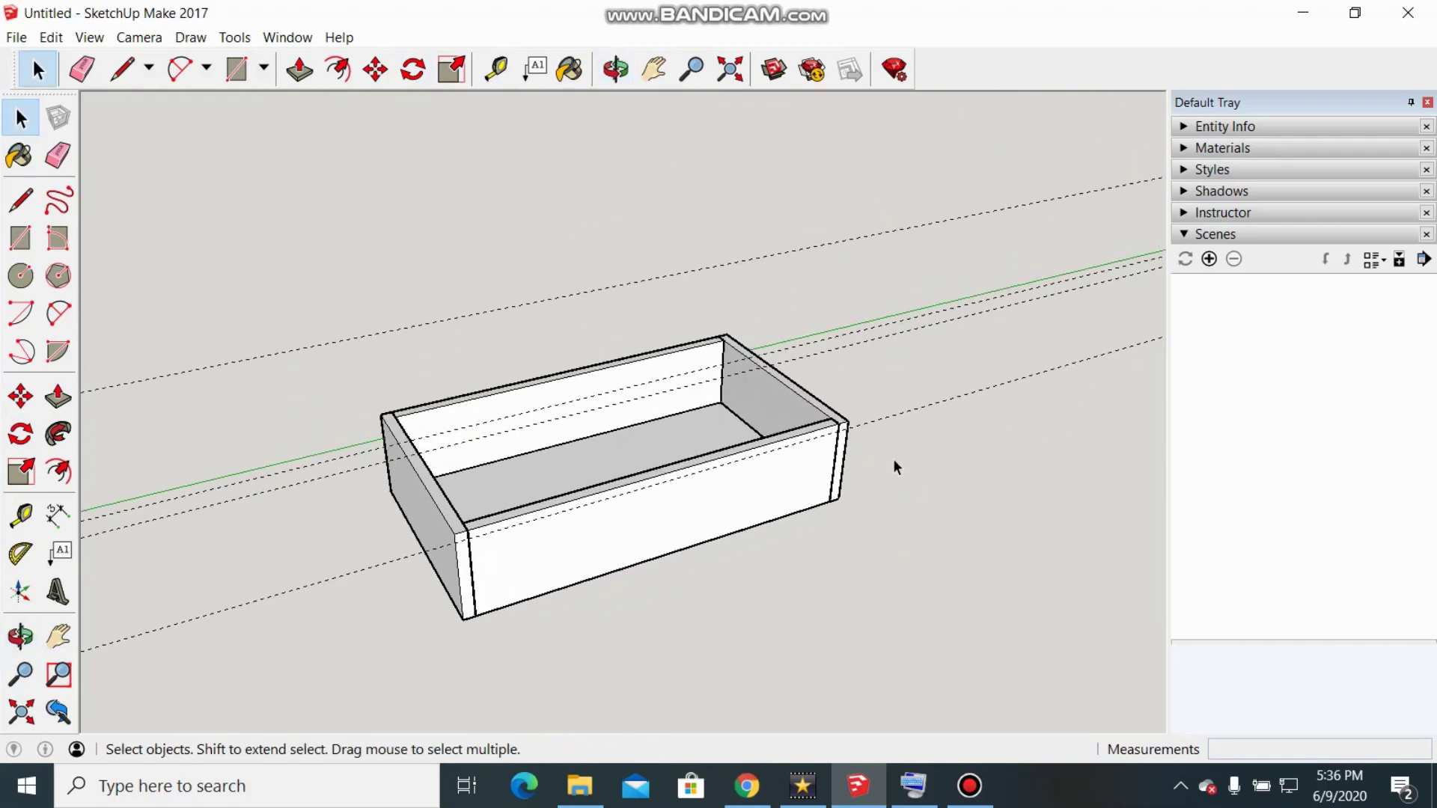
scroll(855, 446, "up", 1)
middle_click_drag(854, 443, 793, 442)
scroll(793, 443, "down", 4)
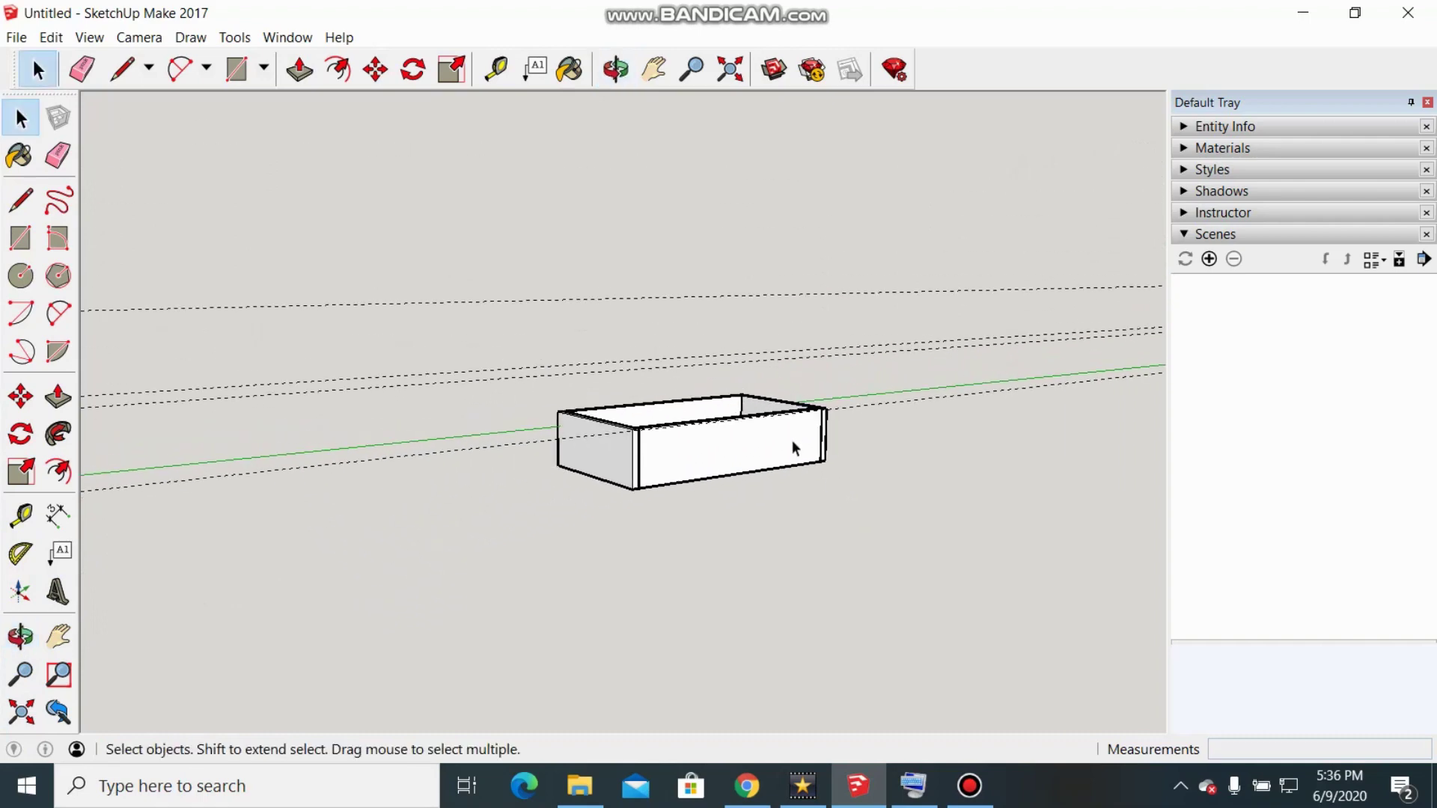
middle_click_drag(584, 480, 608, 473)
left_click(679, 452)
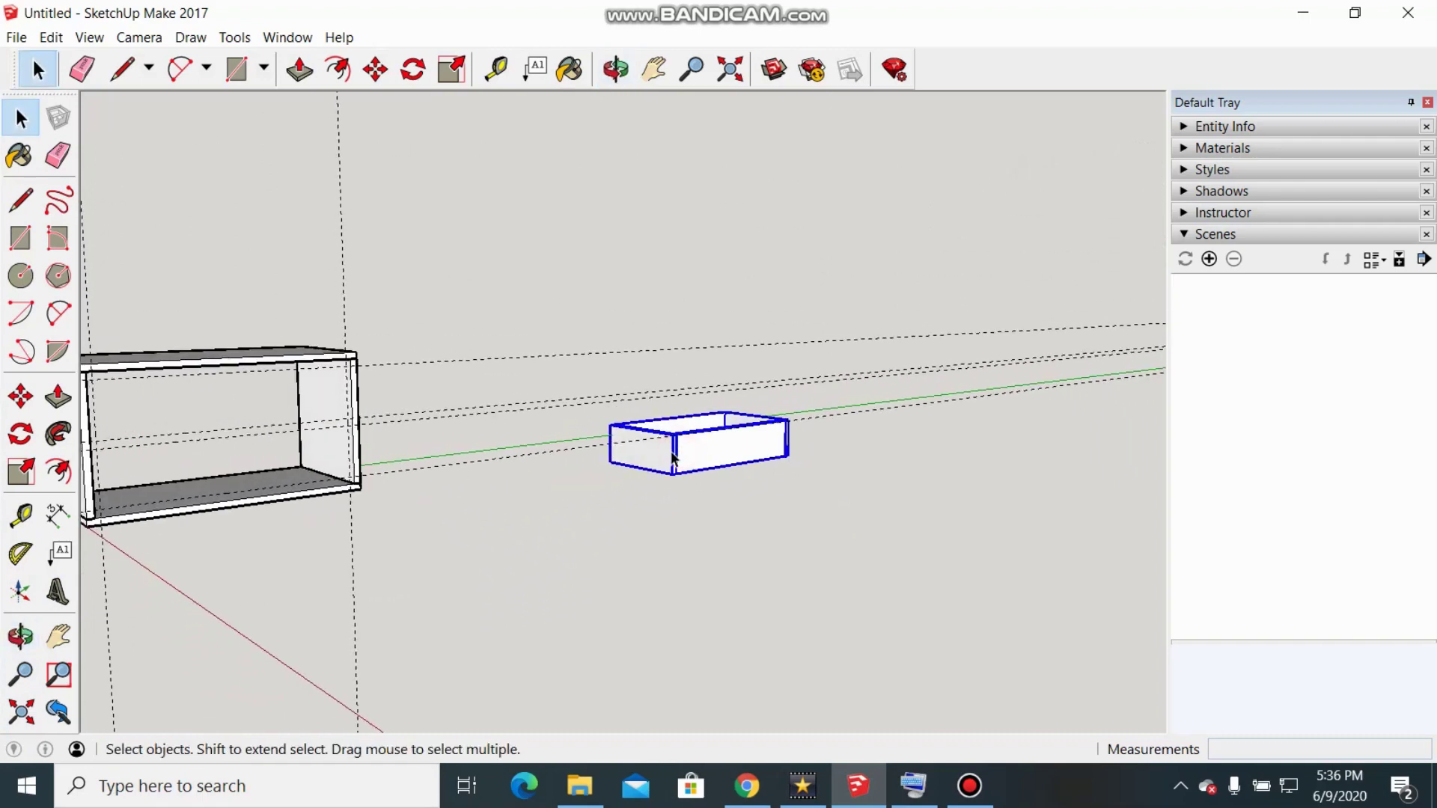
key("m")
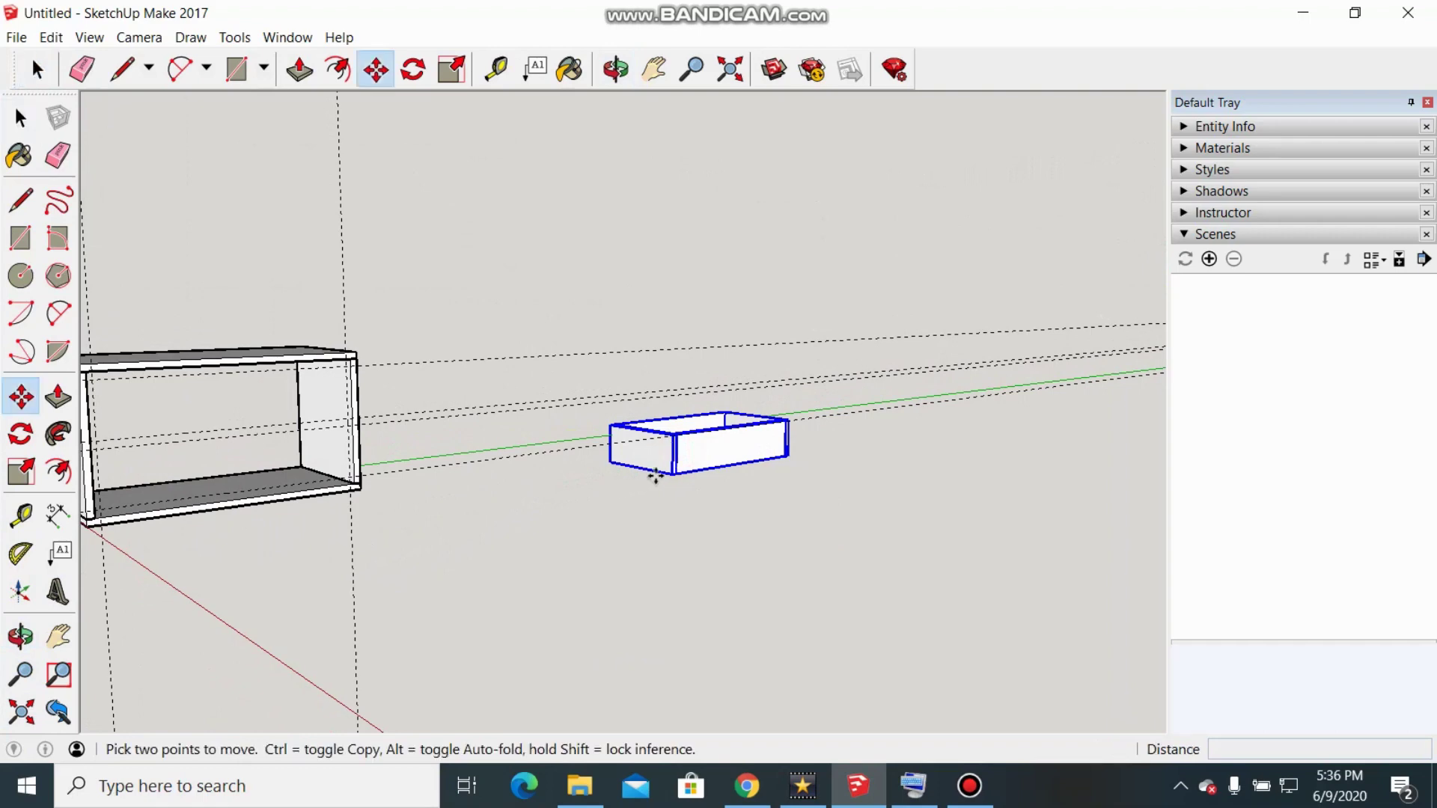
scroll(641, 485, "down", 2)
scroll(628, 481, "up", 3)
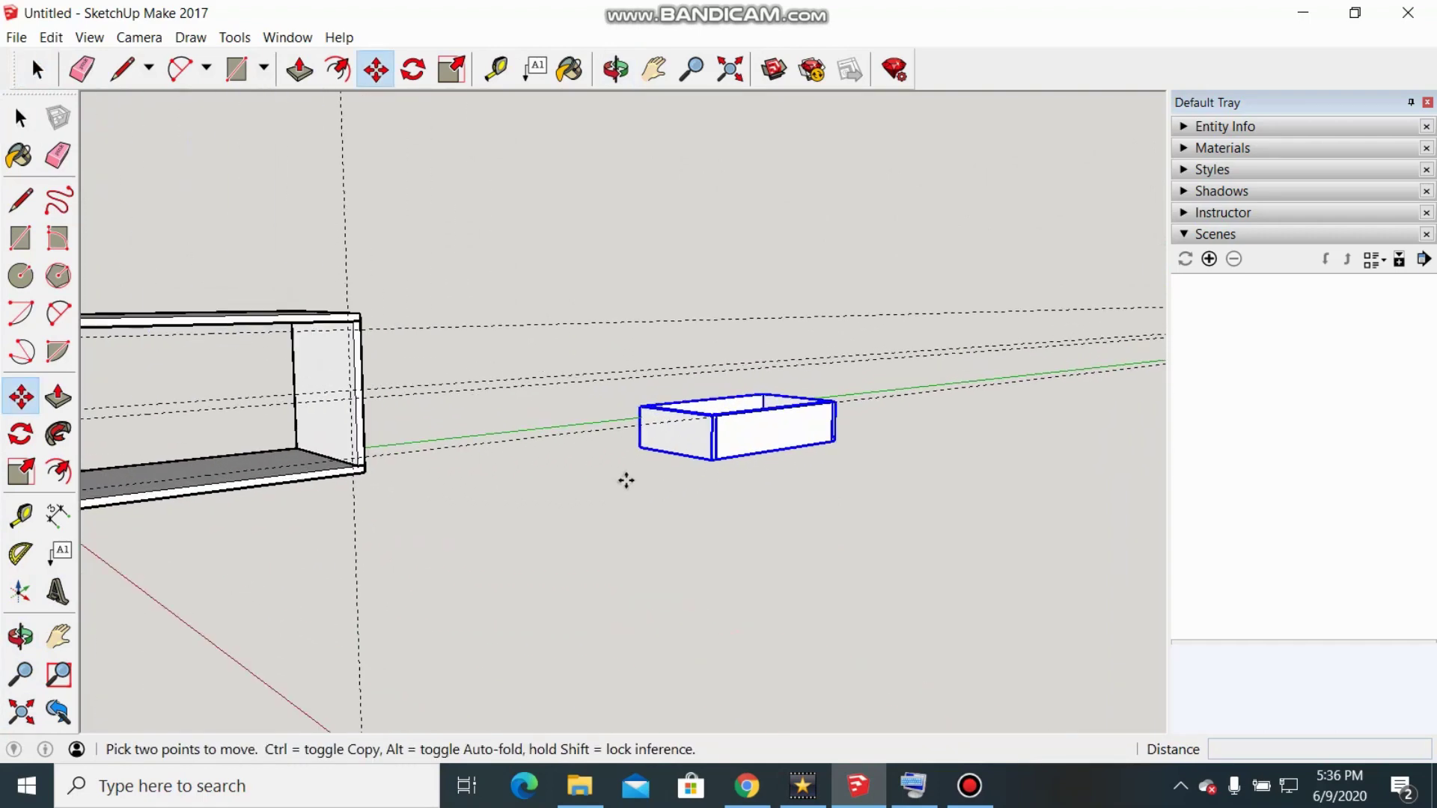
left_click(711, 462)
scroll(400, 528, "down", 2)
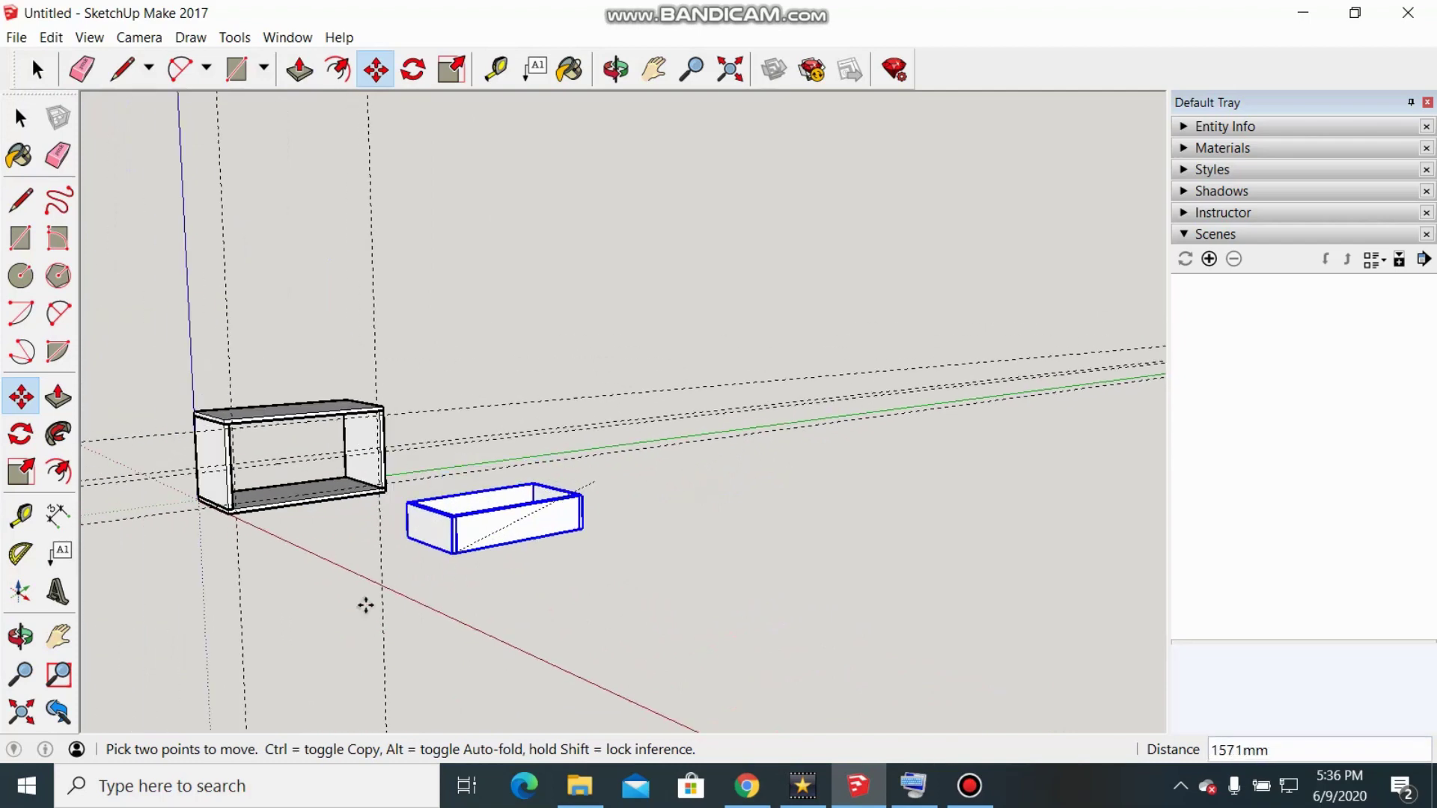
scroll(231, 572, "up", 2)
scroll(234, 564, "up", 4)
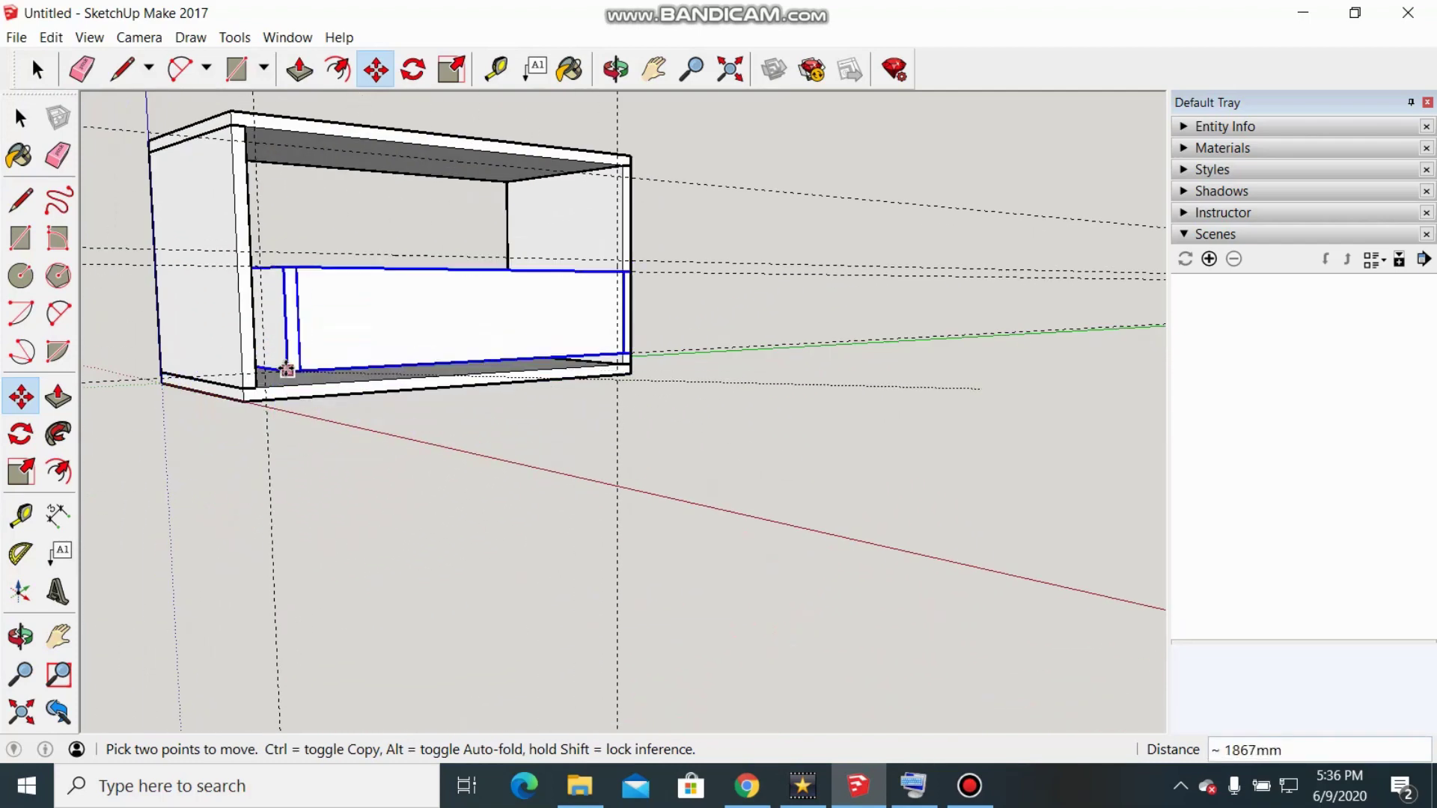
left_click(266, 383)
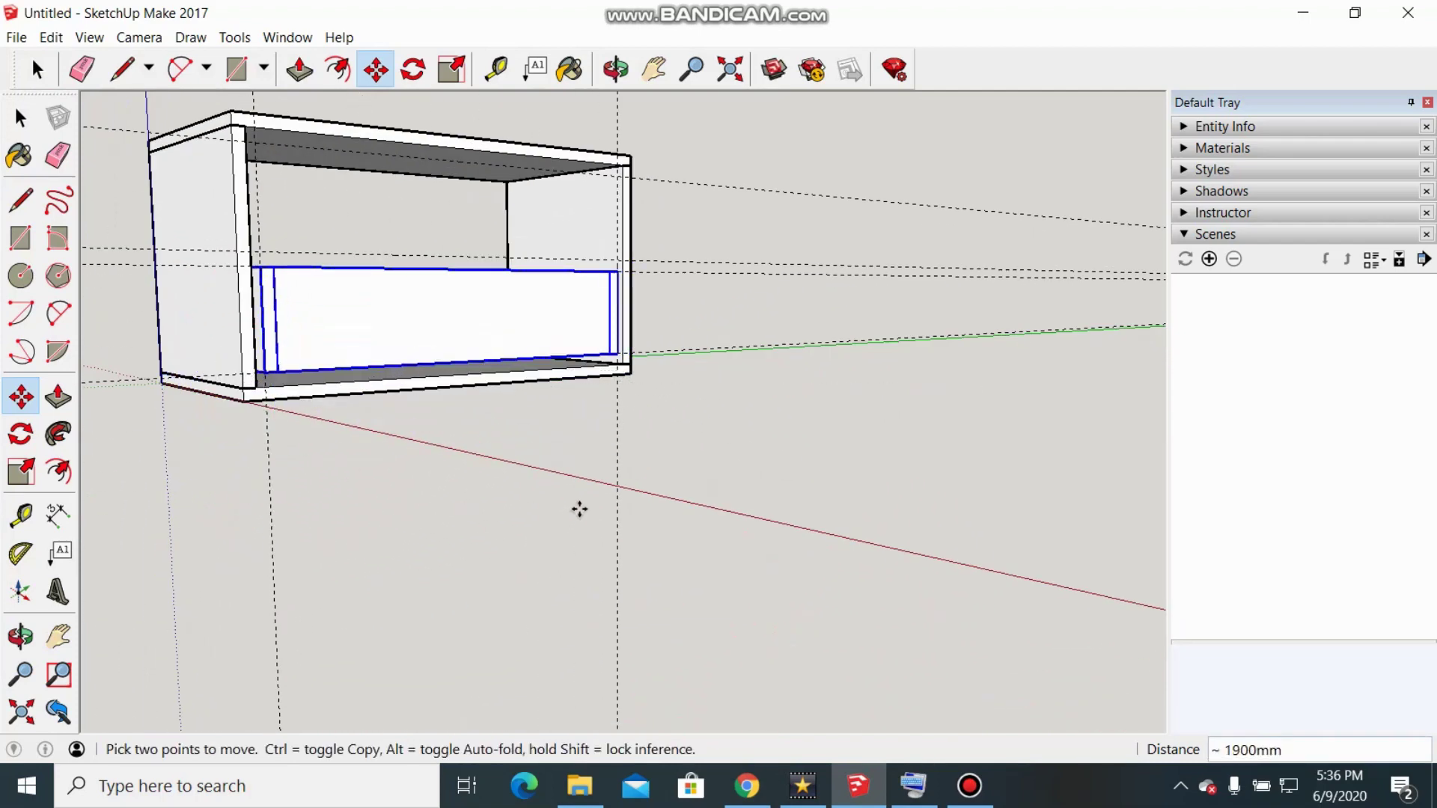
Copy the drawer group straight up from its lower corner to form an upper drawer inside the cabinet, and clear the selection
middle_click_drag(580, 508, 356, 621)
middle_click_drag(499, 394, 565, 272)
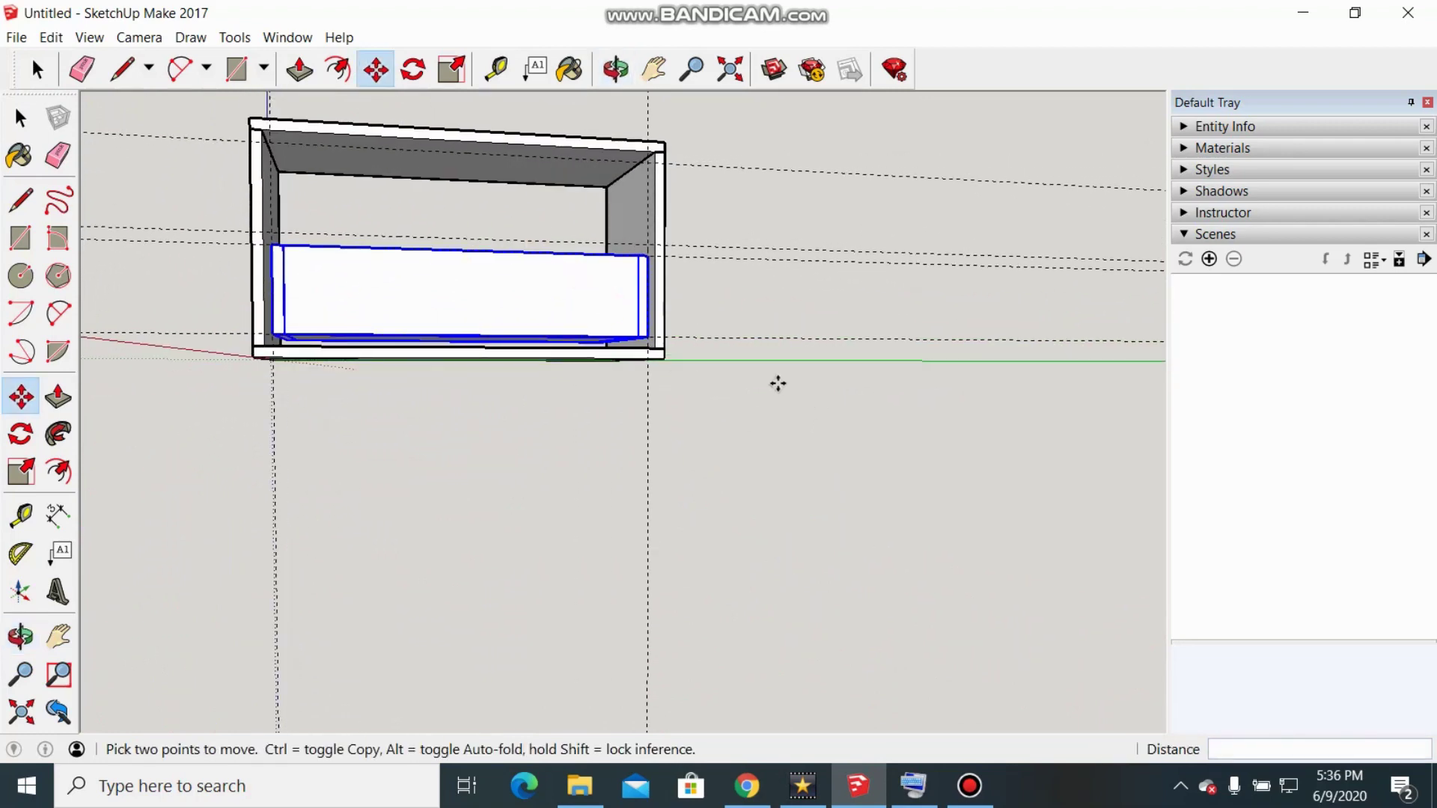
left_click(648, 337)
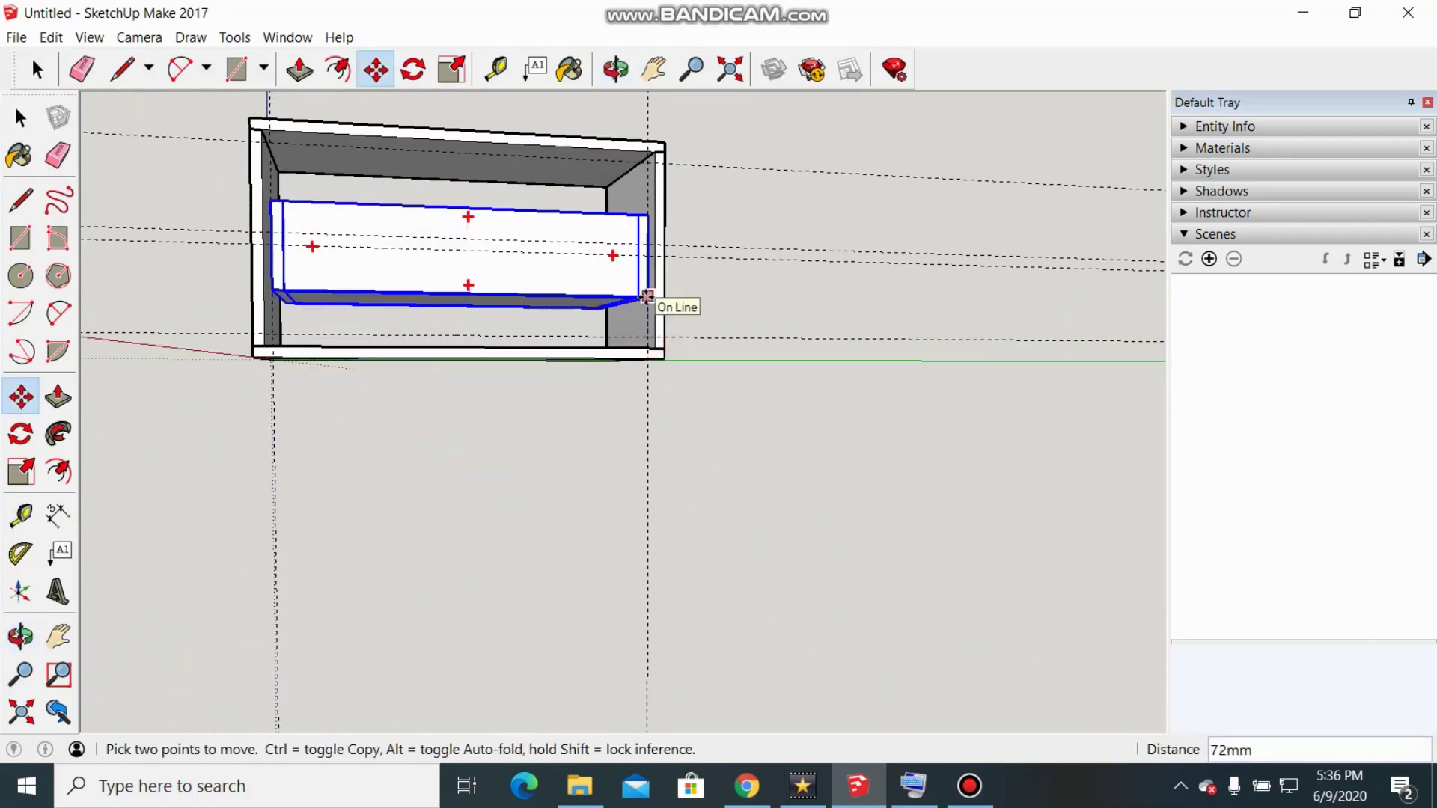
key("ctrl")
left_click(647, 235)
scroll(600, 192, "up", 3)
scroll(713, 577, "down", 6)
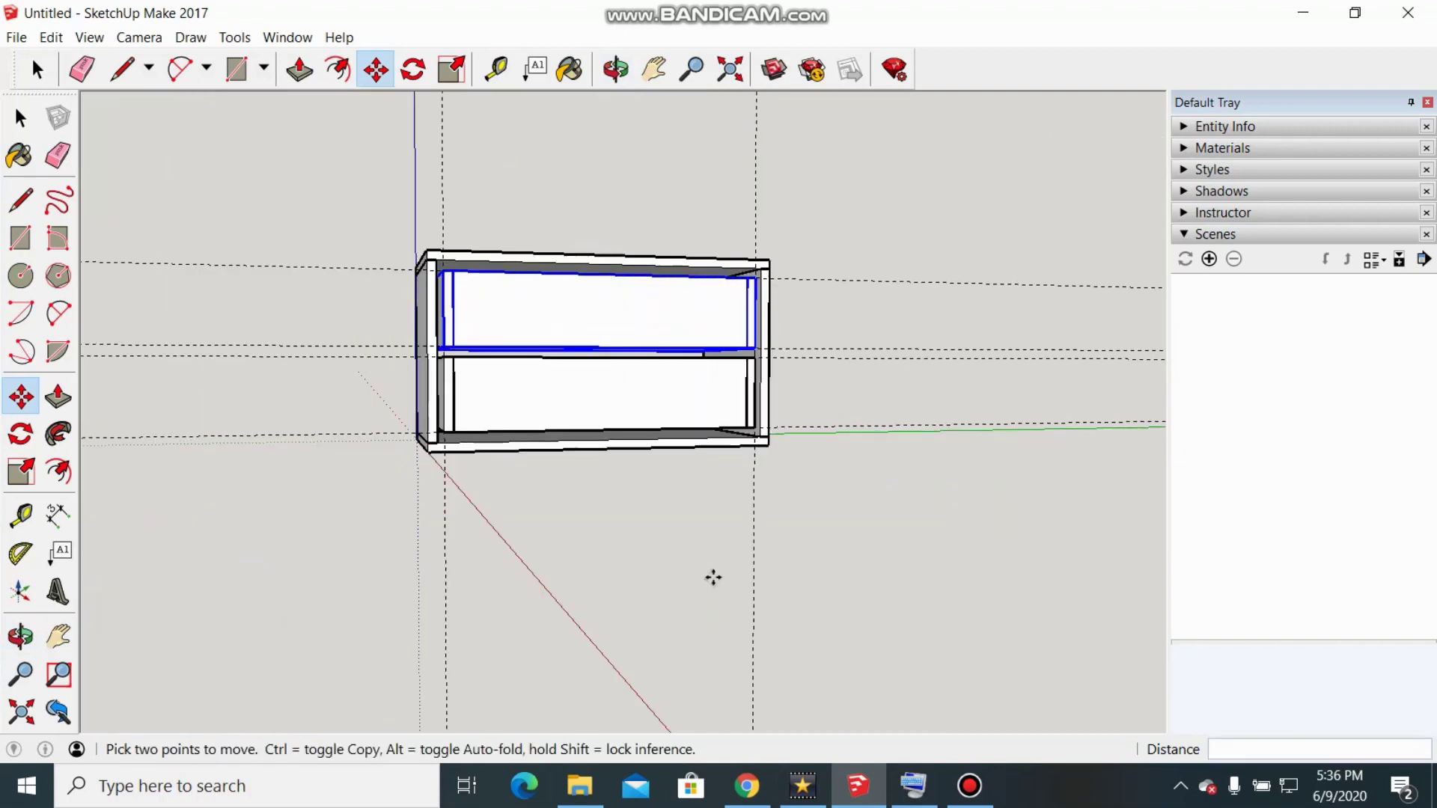
key("space")
left_click(688, 575)
Delete all construction guides from the model
middle_click_drag(646, 551, 800, 444)
scroll(801, 446, "up", 2)
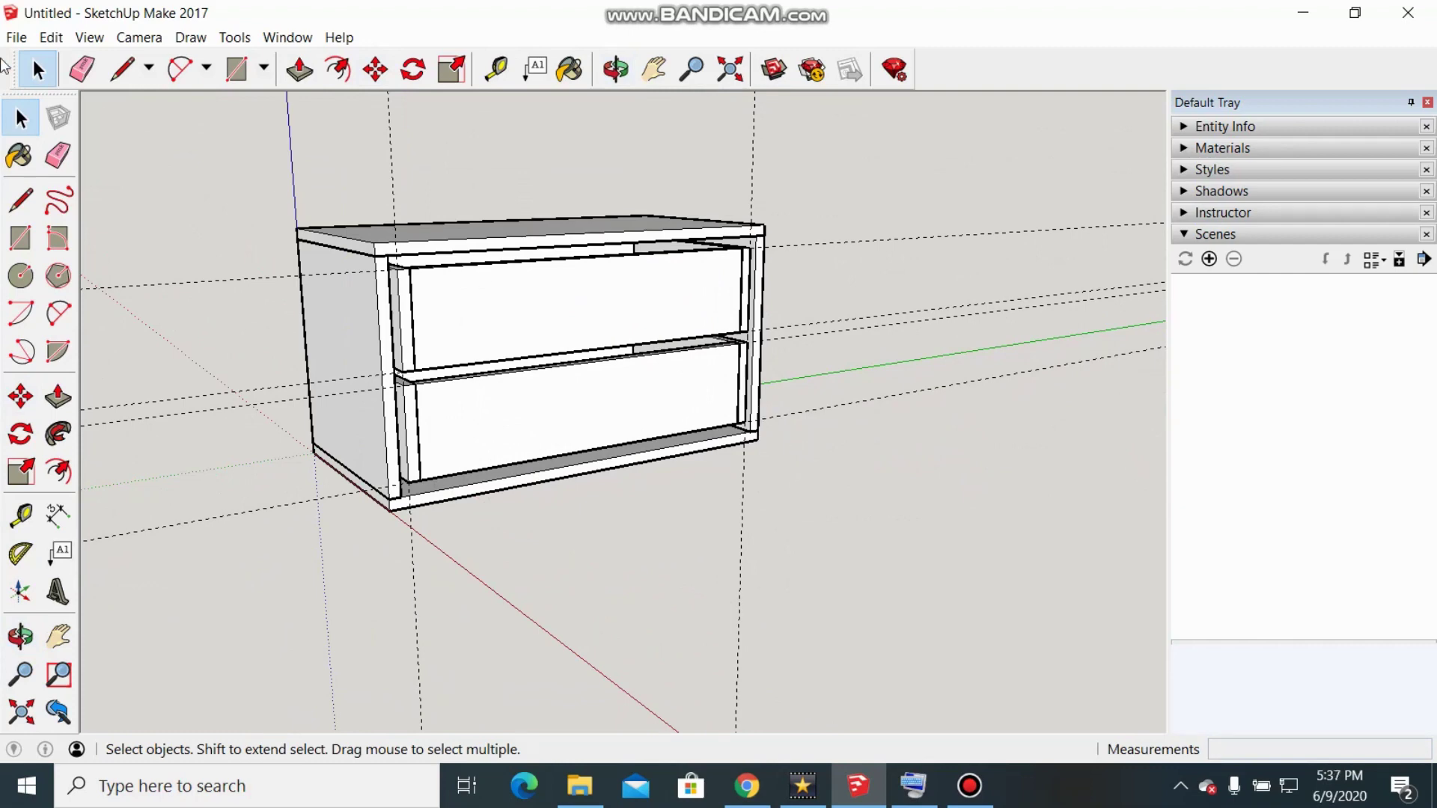
left_click(51, 38)
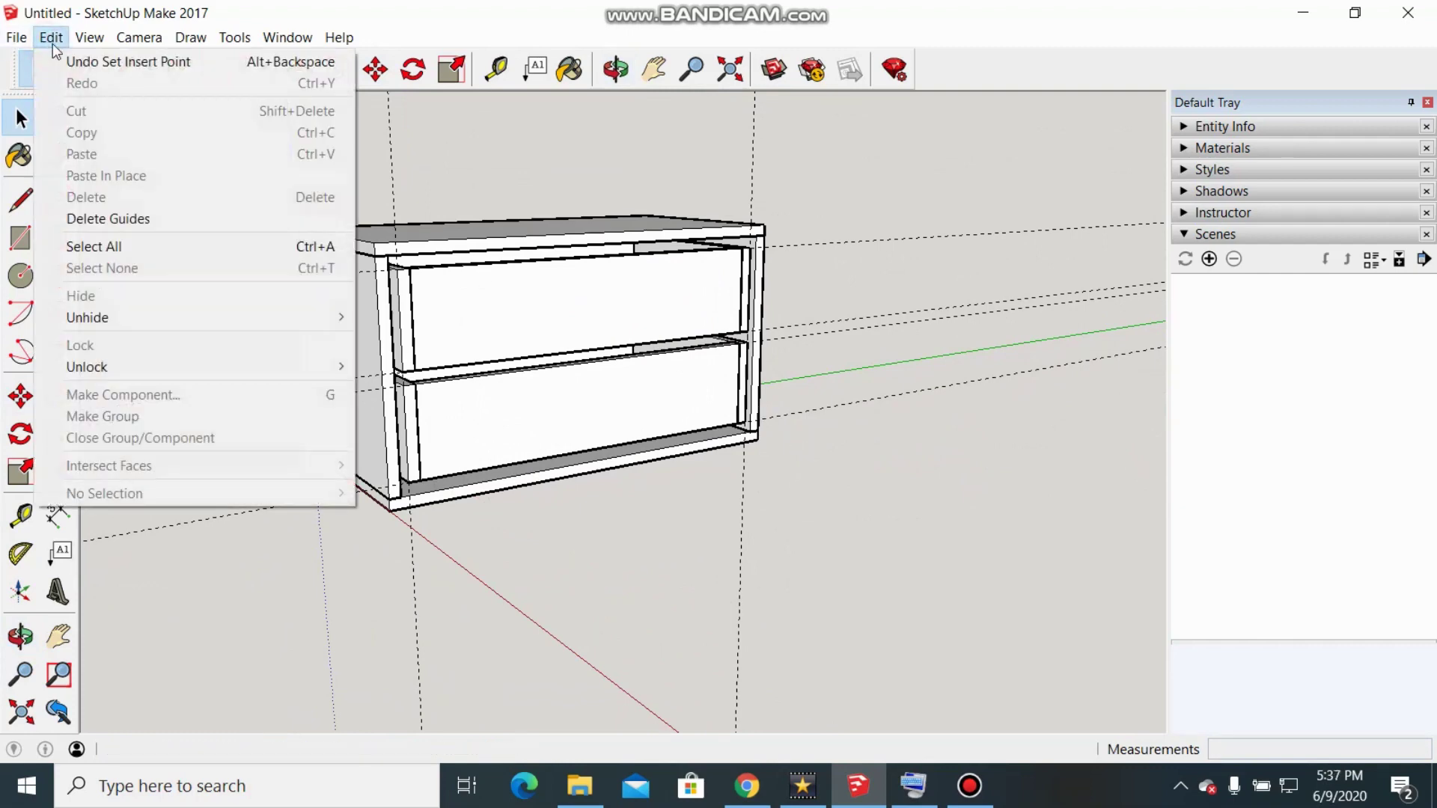
left_click(136, 220)
scroll(803, 292, "up", 3)
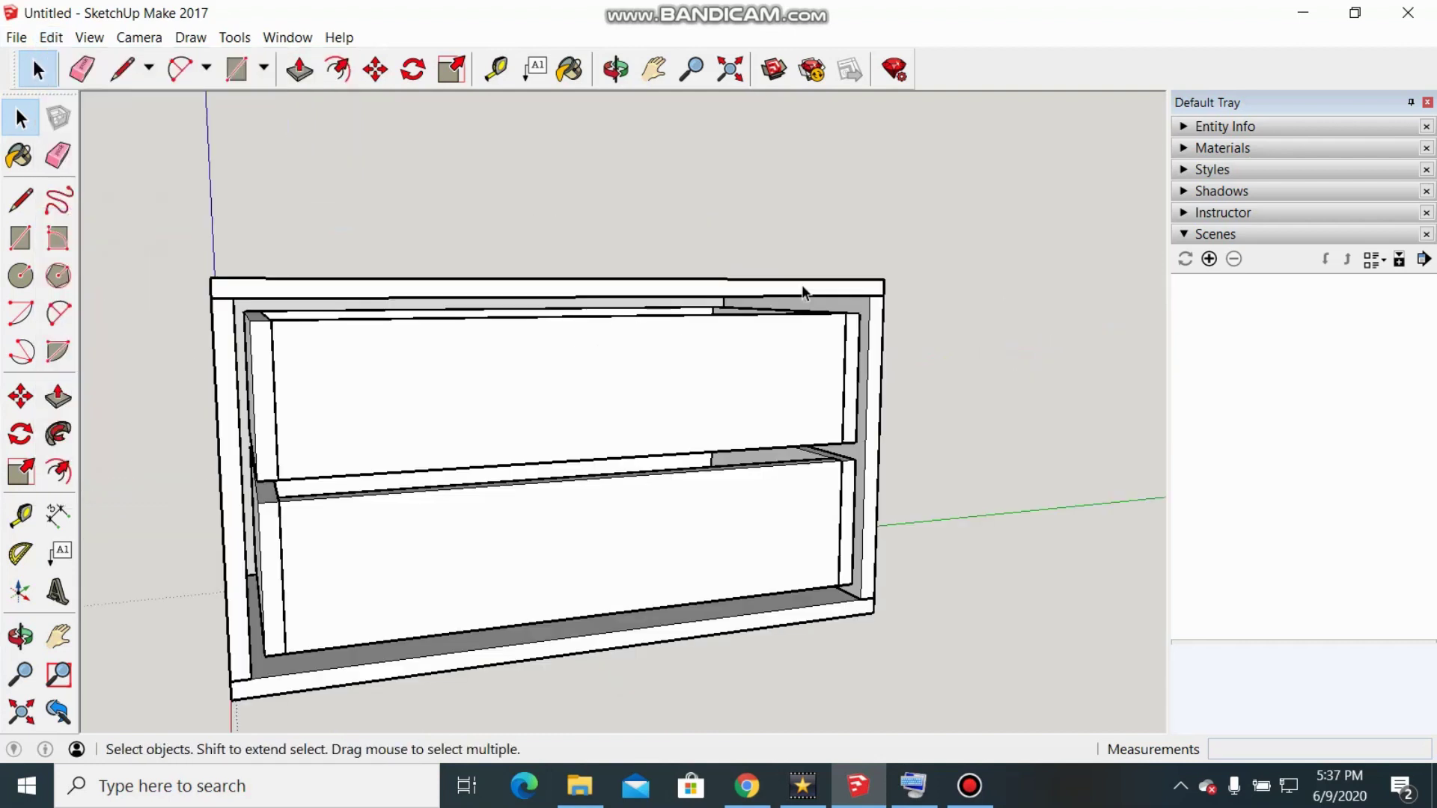
middle_click_drag(804, 292, 941, 271)
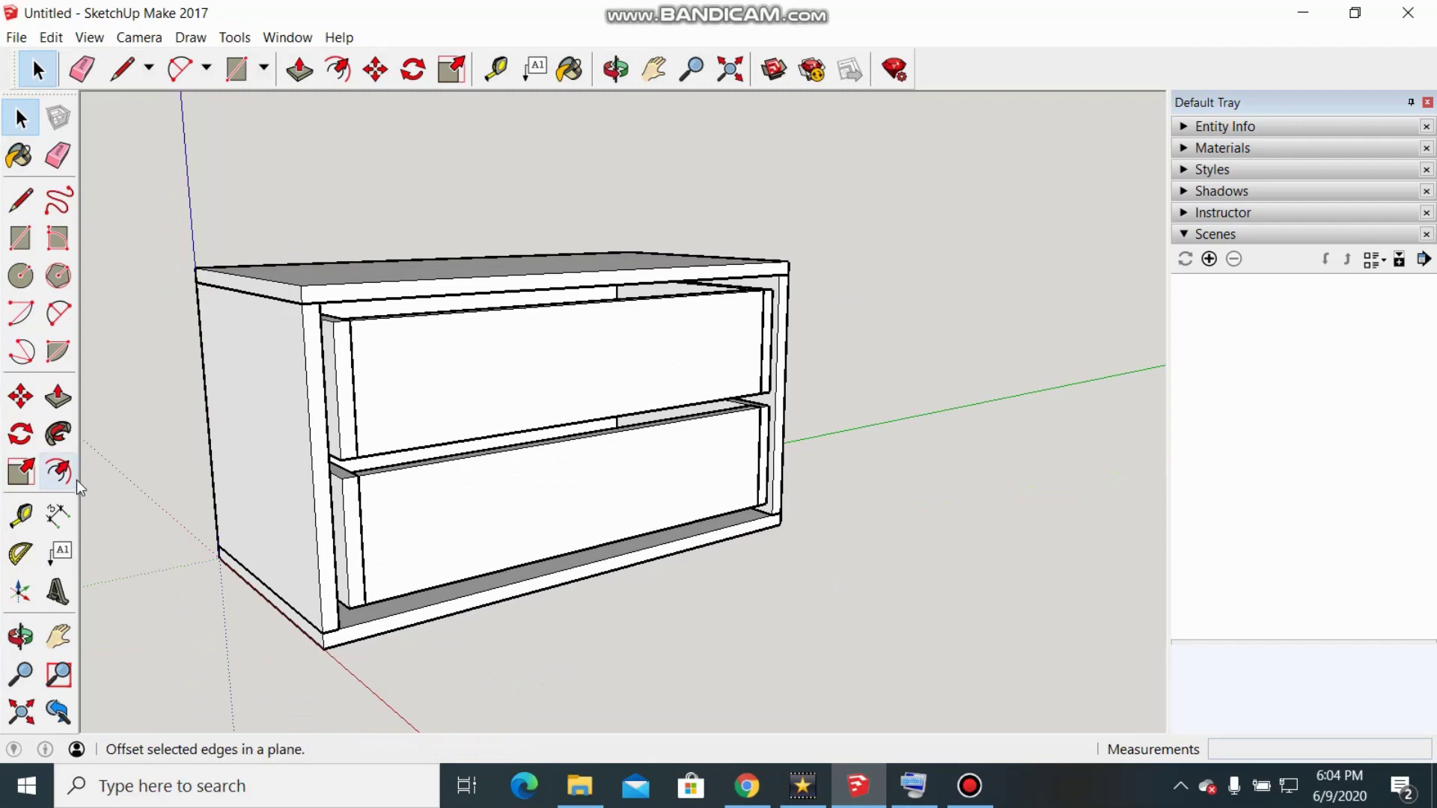
Create a vertical guide 1.5 mm inside the outer front edge of the cabinet's left side board
left_click(24, 515)
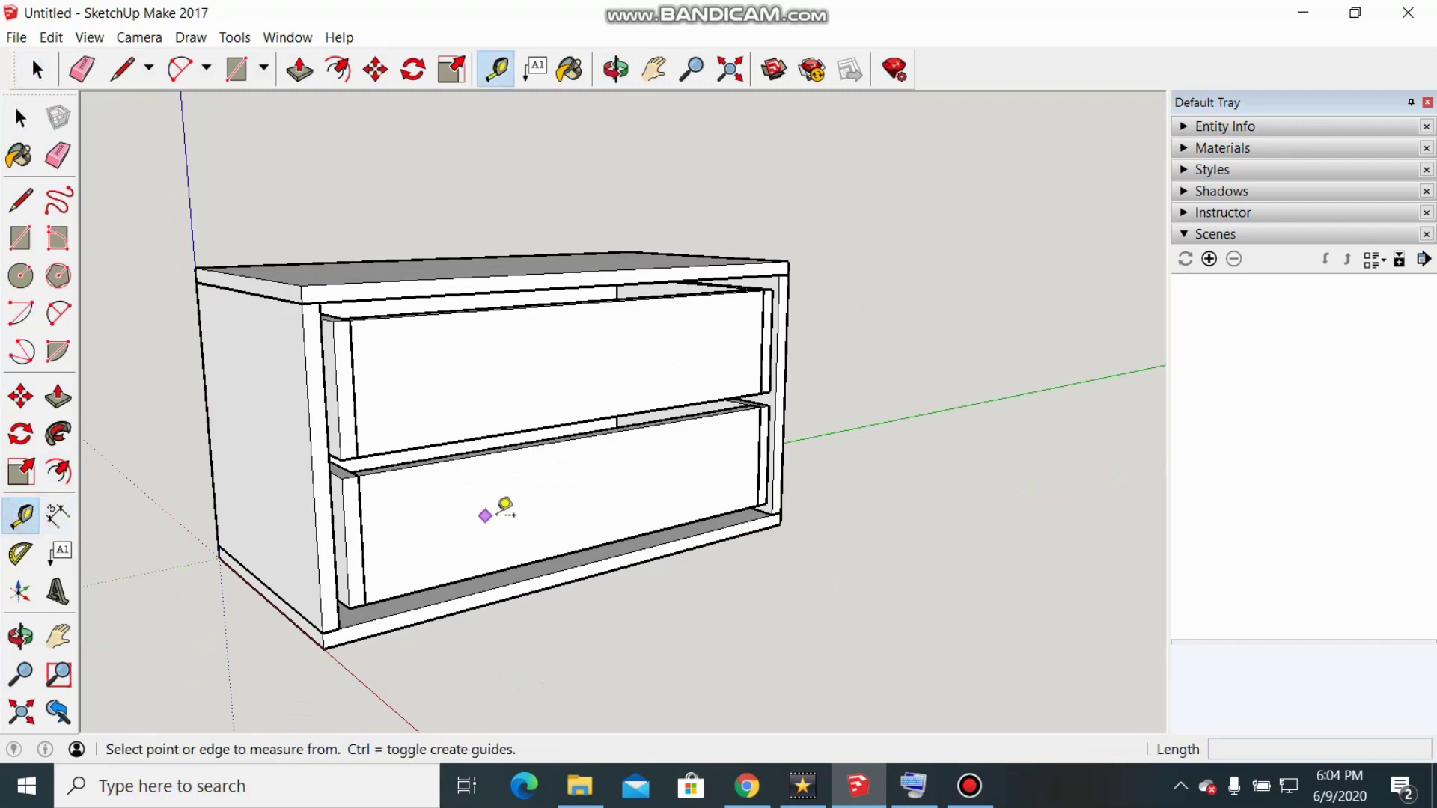
scroll(500, 511, "up", 3)
middle_click_drag(504, 514, 393, 487)
scroll(135, 404, "up", 2)
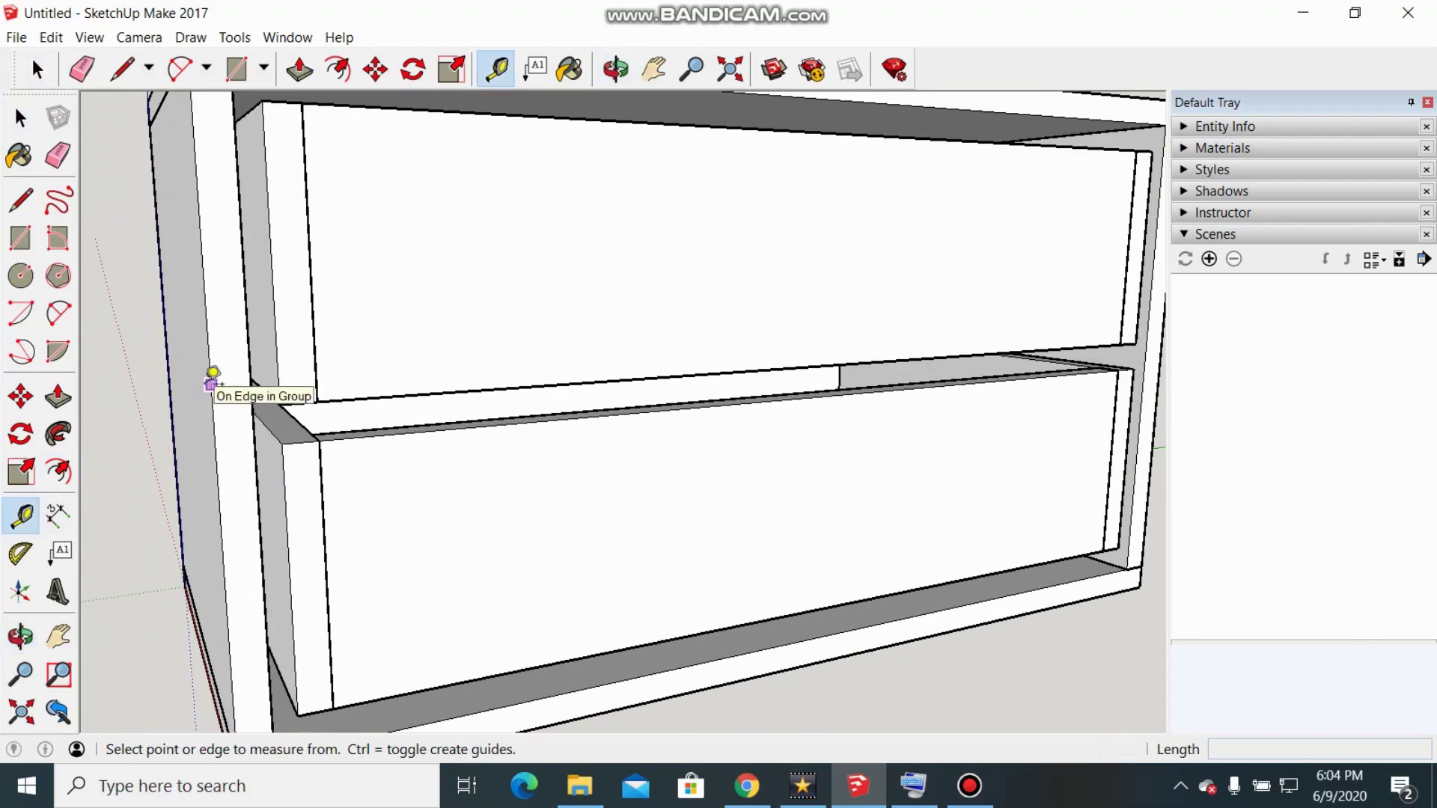
left_click(212, 378)
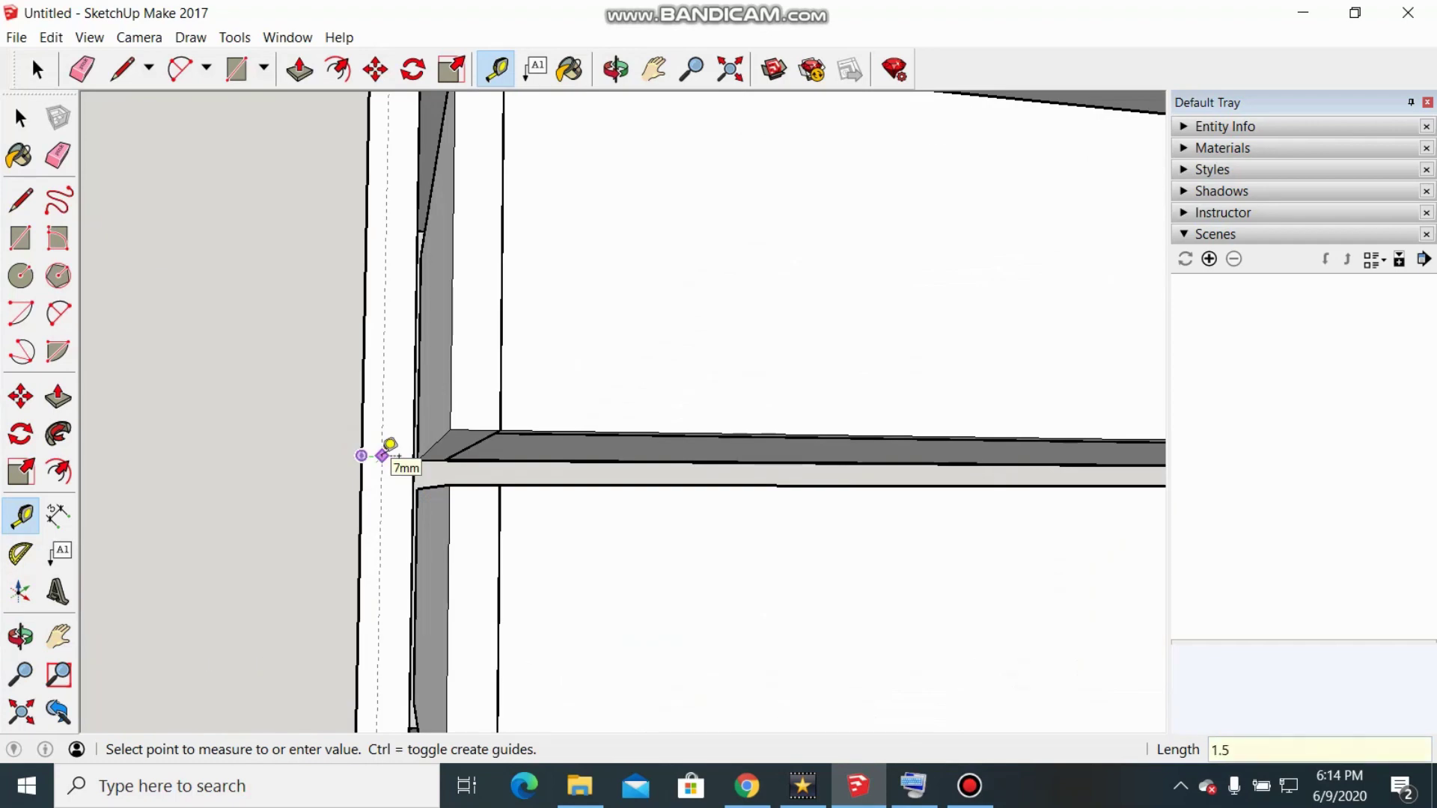
left_click(390, 446)
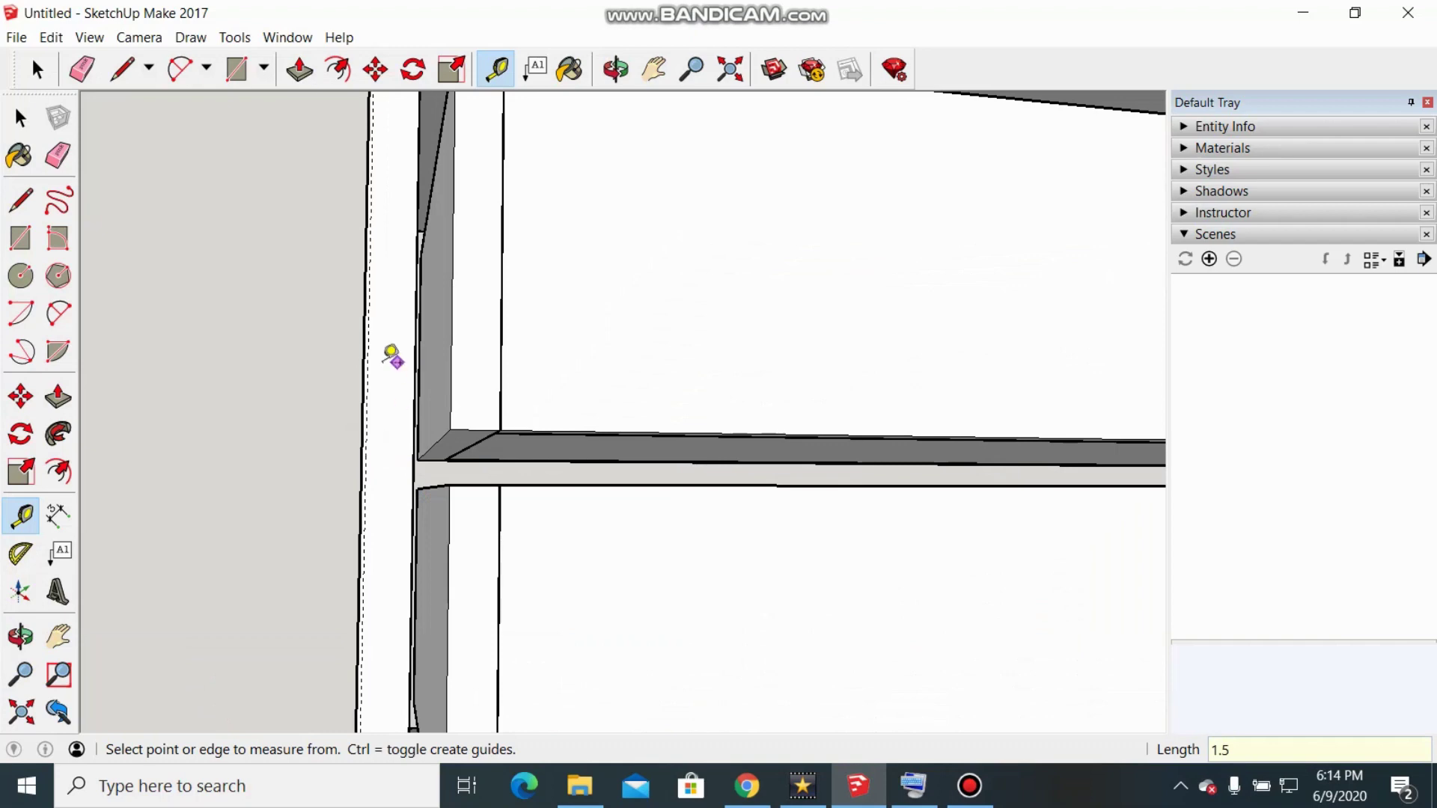
Create a horizontal guide 1.5 mm below the upper front edge of the cabinet's top board
scroll(391, 356, "down", 10)
scroll(563, 382, "up", 2)
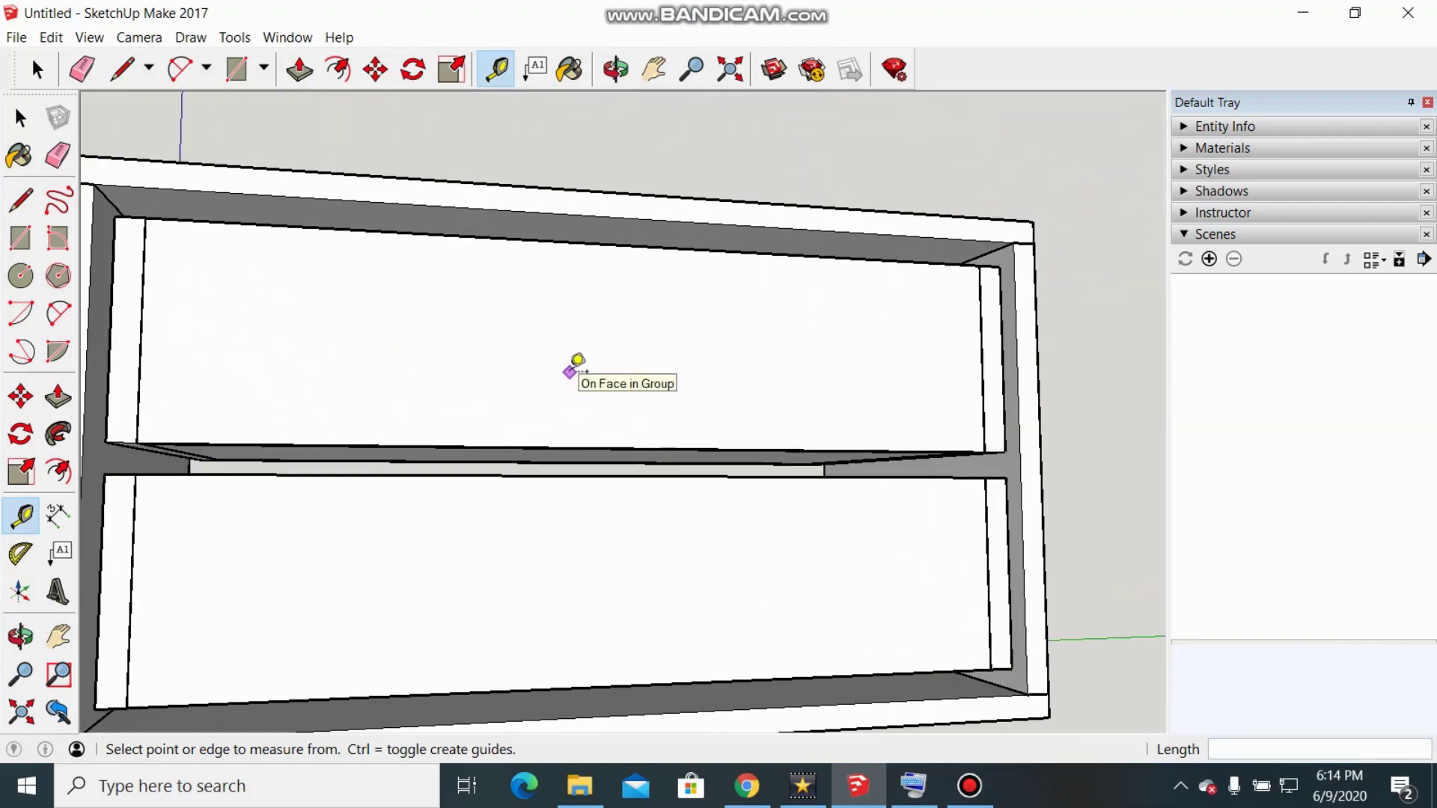
scroll(575, 364, "down", 2)
scroll(581, 307, "up", 4)
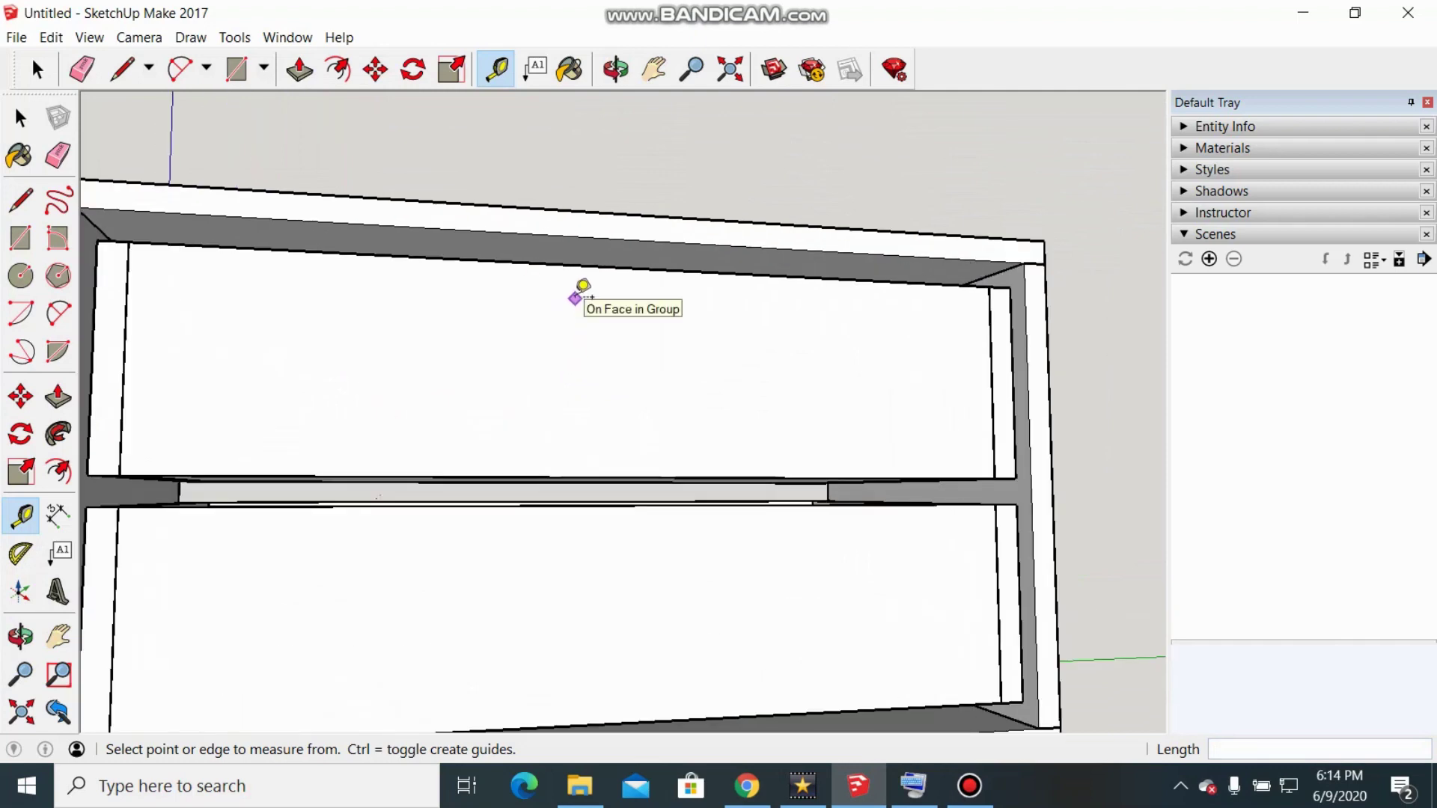
scroll(571, 154, "up", 2)
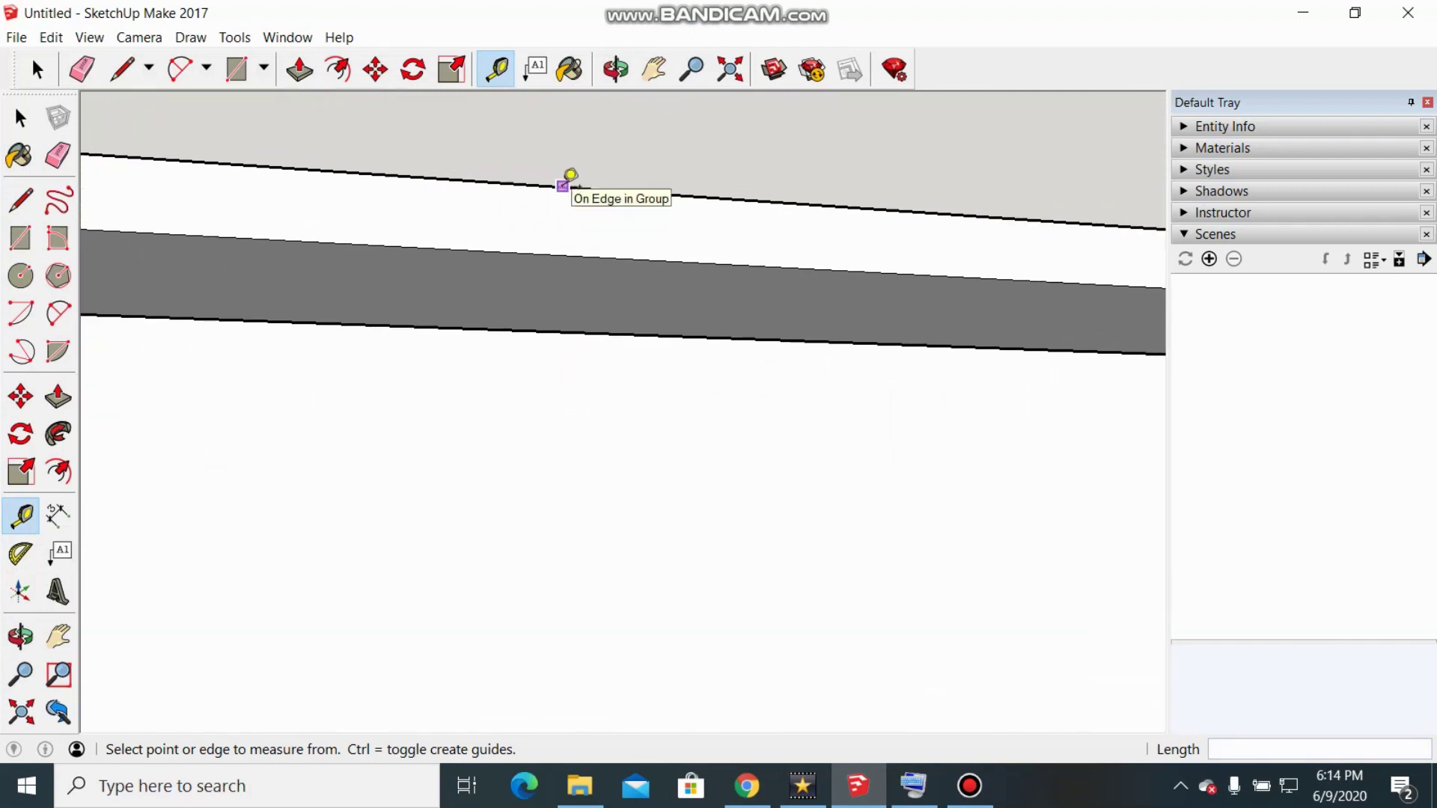
left_click(563, 186)
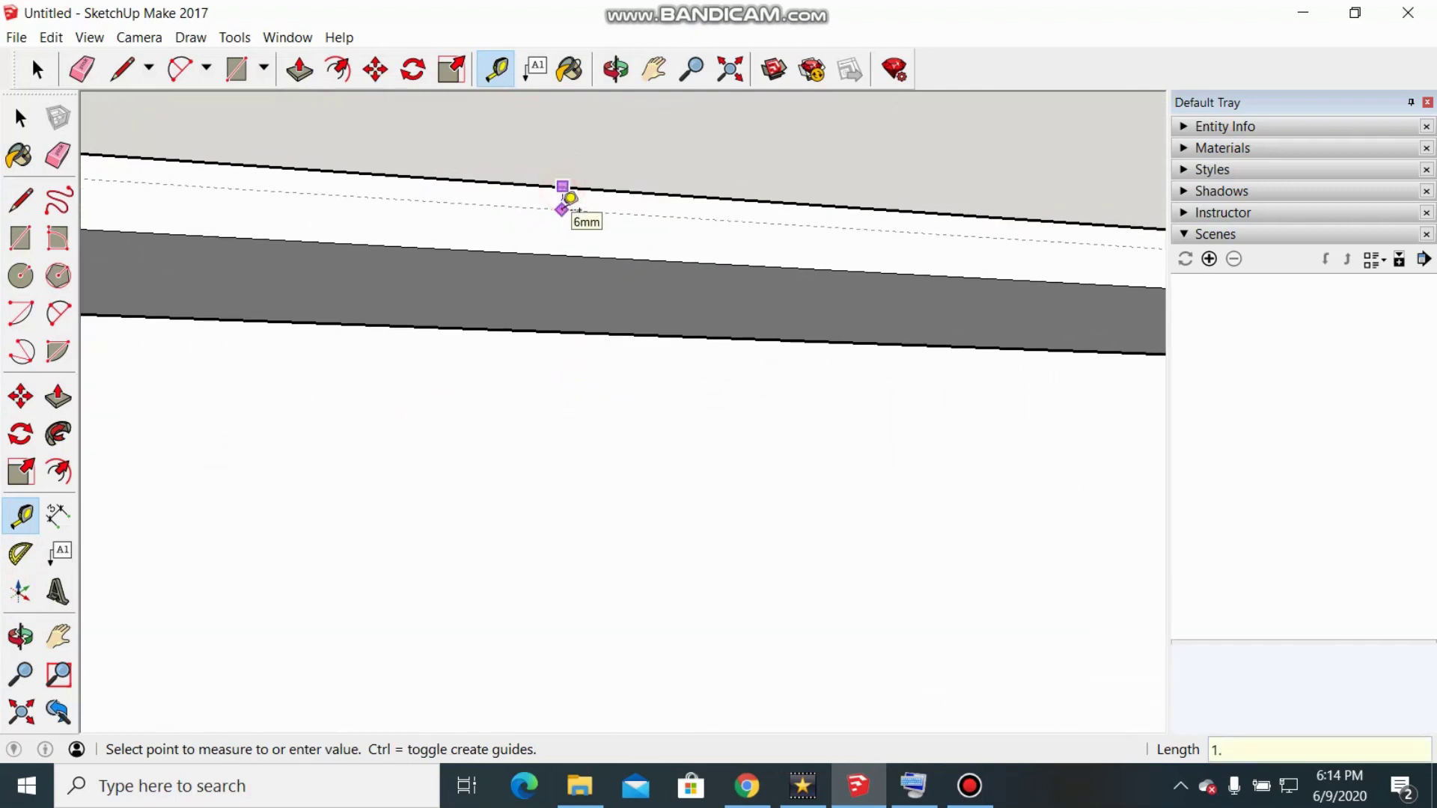
key("Return")
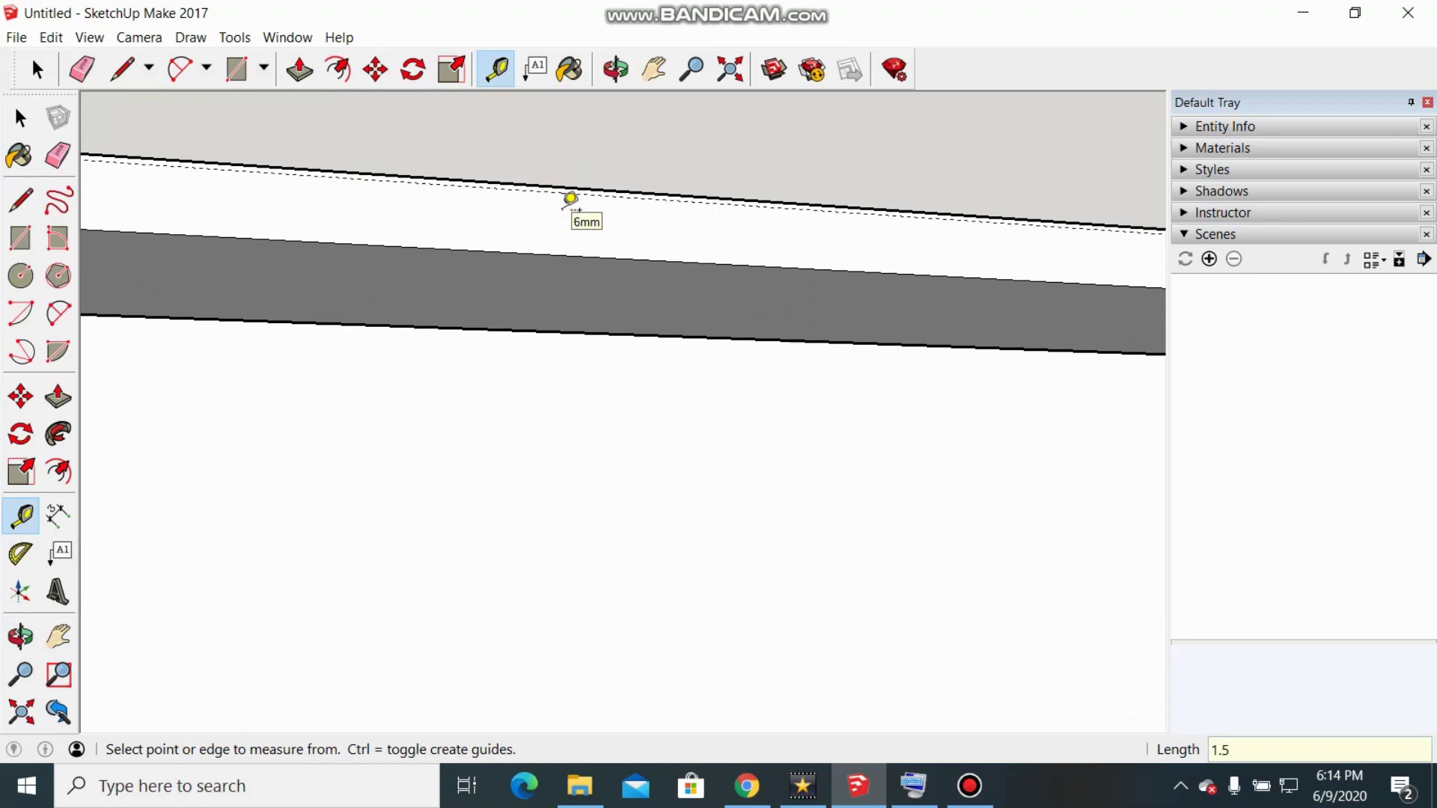
Create a vertical guide 1.5 mm inside the outer front edge of the cabinet's right side board
scroll(224, 346, "down", 3)
scroll(944, 560, "up", 1)
scroll(944, 560, "up", 2)
left_click(863, 534)
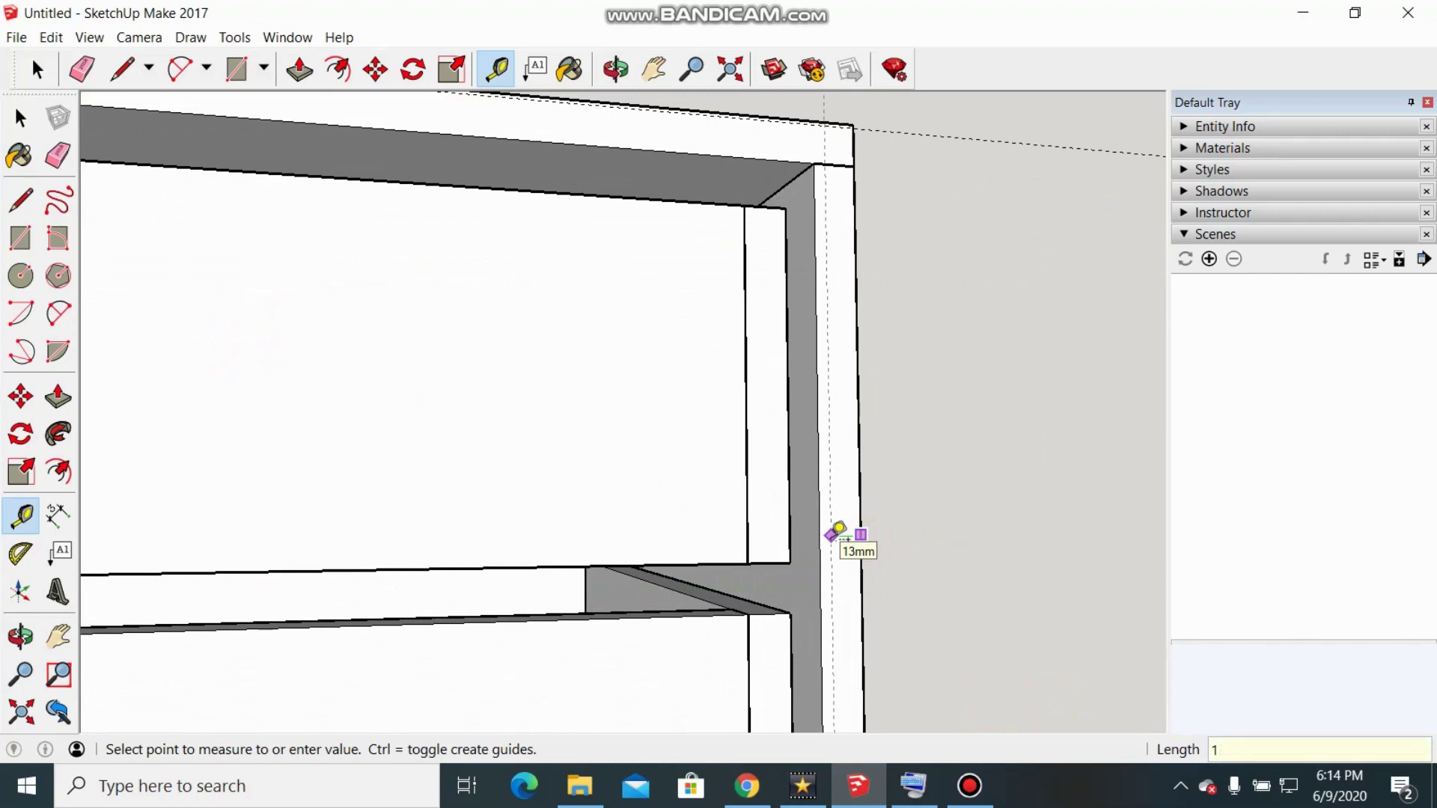
key("Return")
Create a horizontal guide 1.5 mm above the lower front edge of the cabinet's bottom board
scroll(835, 533, "down", 2)
scroll(441, 520, "up", 2)
left_click(435, 536)
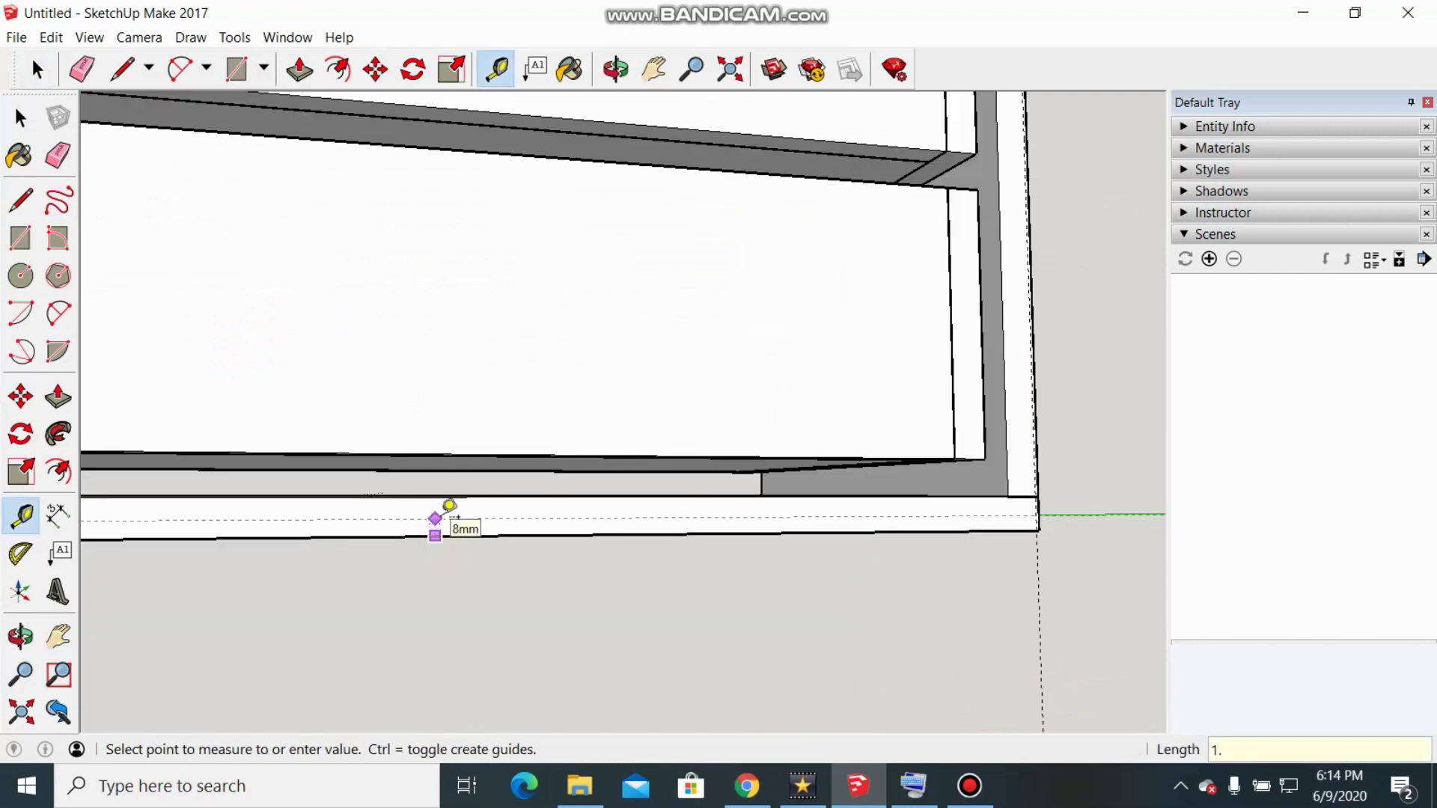
key("Return")
Create a horizontal guide 175 mm below the top board's lower front edge, running between the two drawers
scroll(505, 458, "down", 3)
scroll(509, 457, "up", 2)
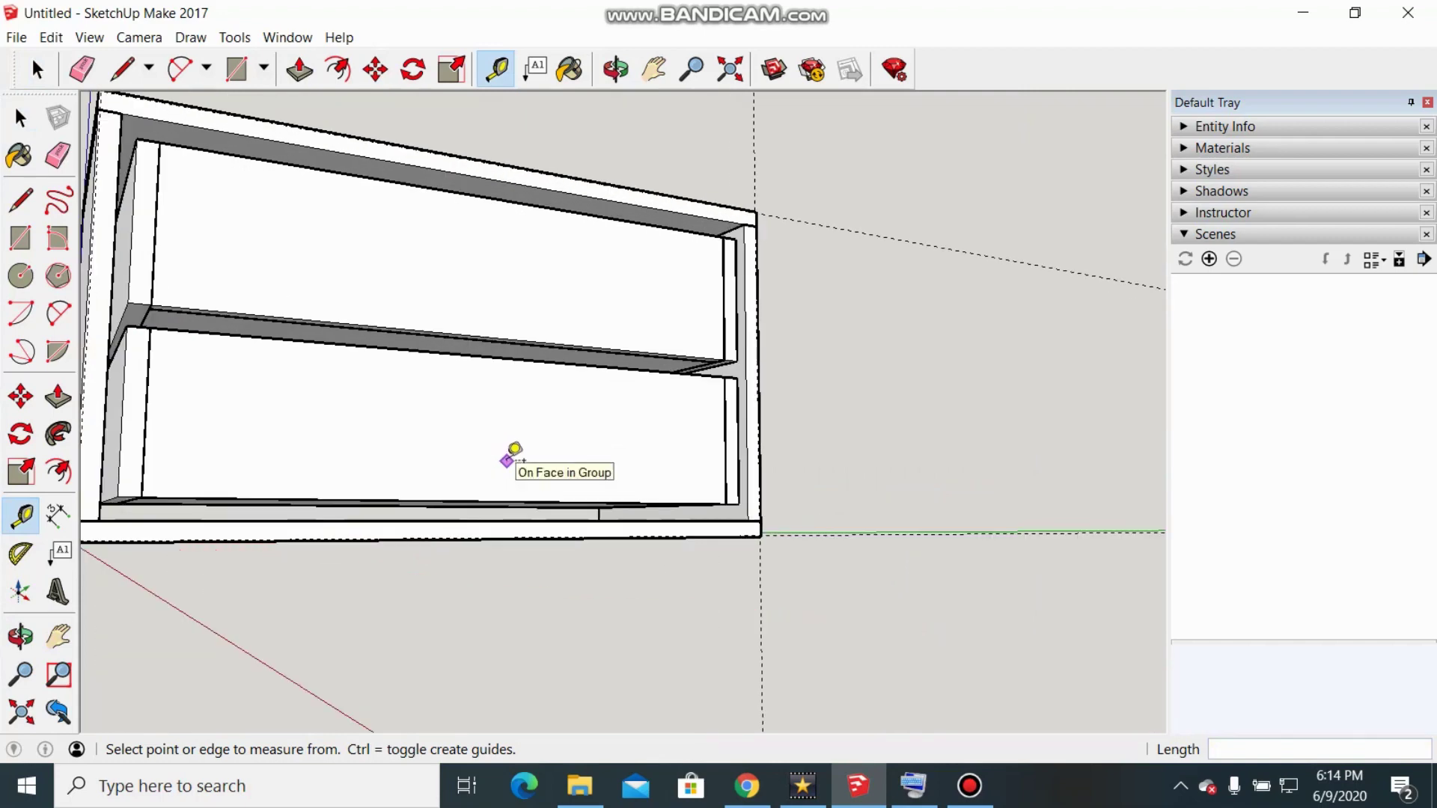
scroll(506, 461, "down", 1)
mouse_move(508, 457)
middle_mouse_down()
mouse_move(465, 477)
mouse_move(482, 459)
middle_mouse_up()
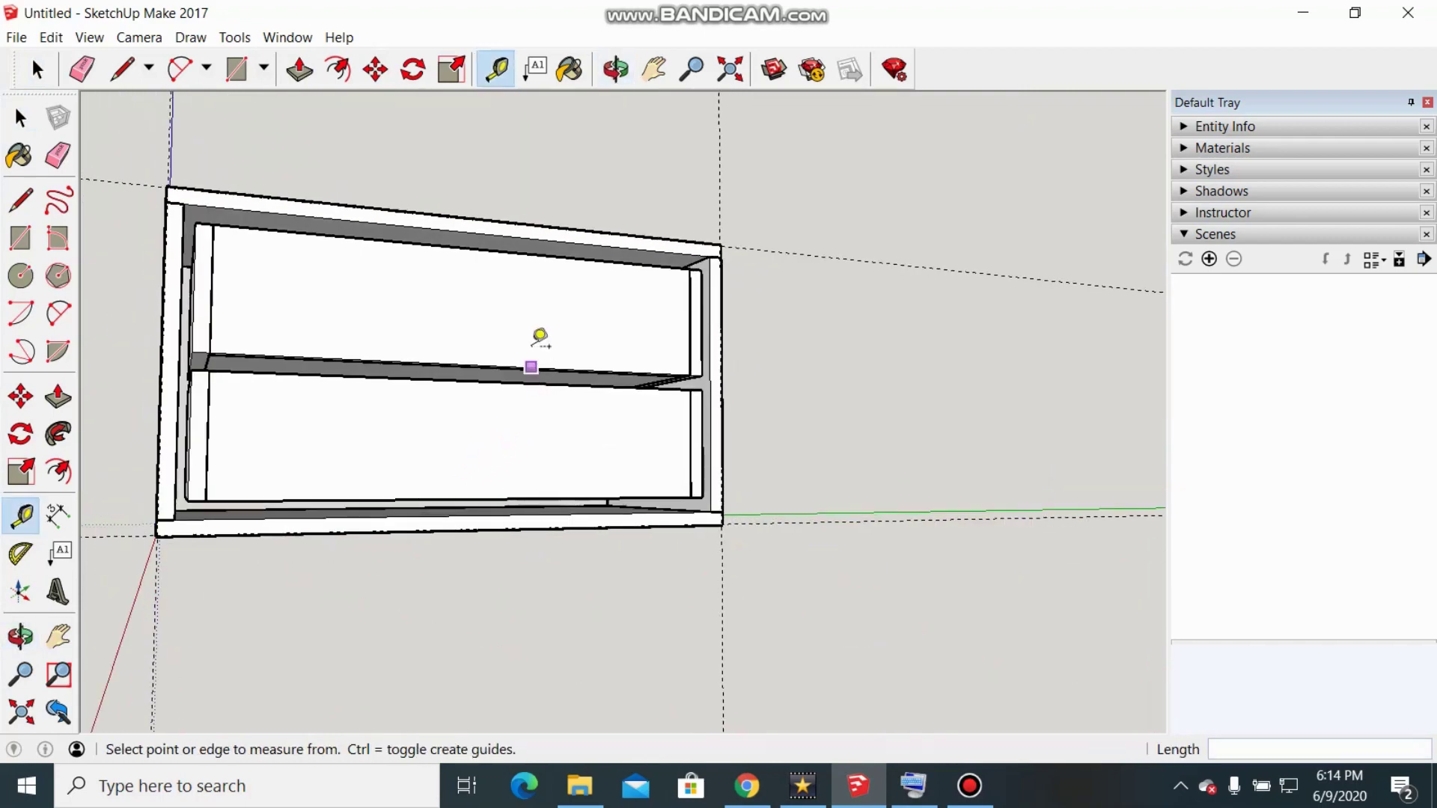
scroll(164, 215, "up", 3)
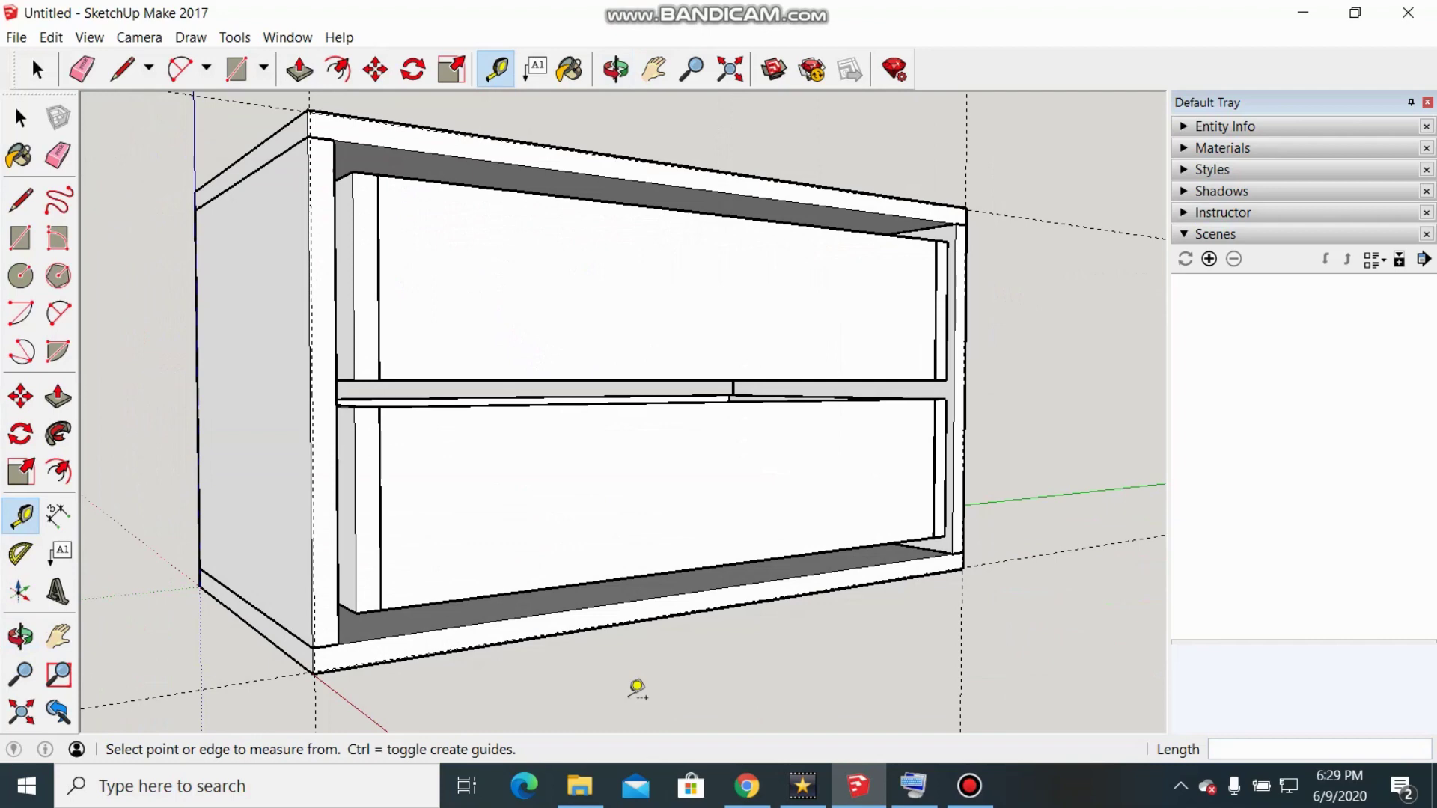
scroll(564, 244, "up", 2)
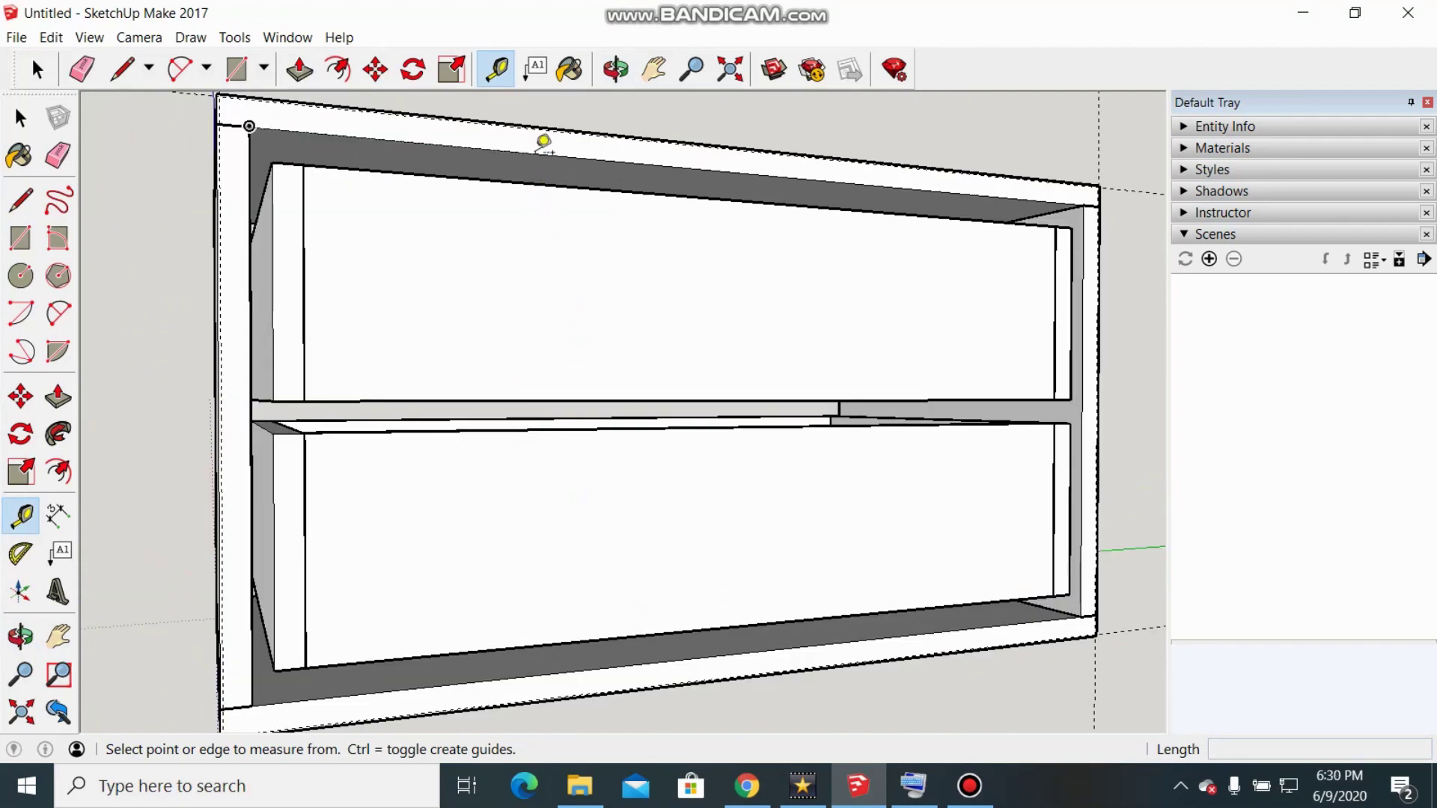
scroll(509, 181, "up", 1)
scroll(514, 161, "down", 1)
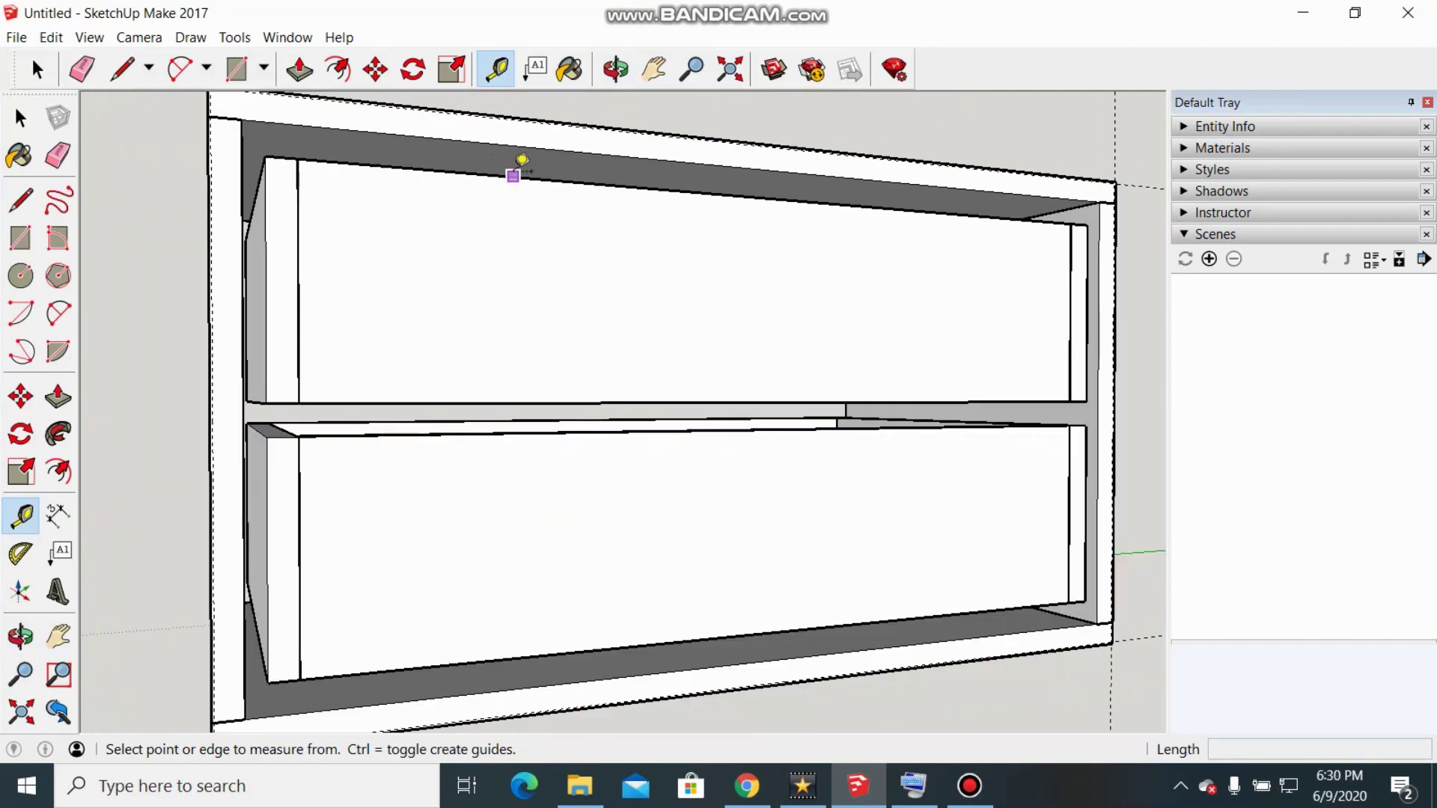
left_click(522, 144)
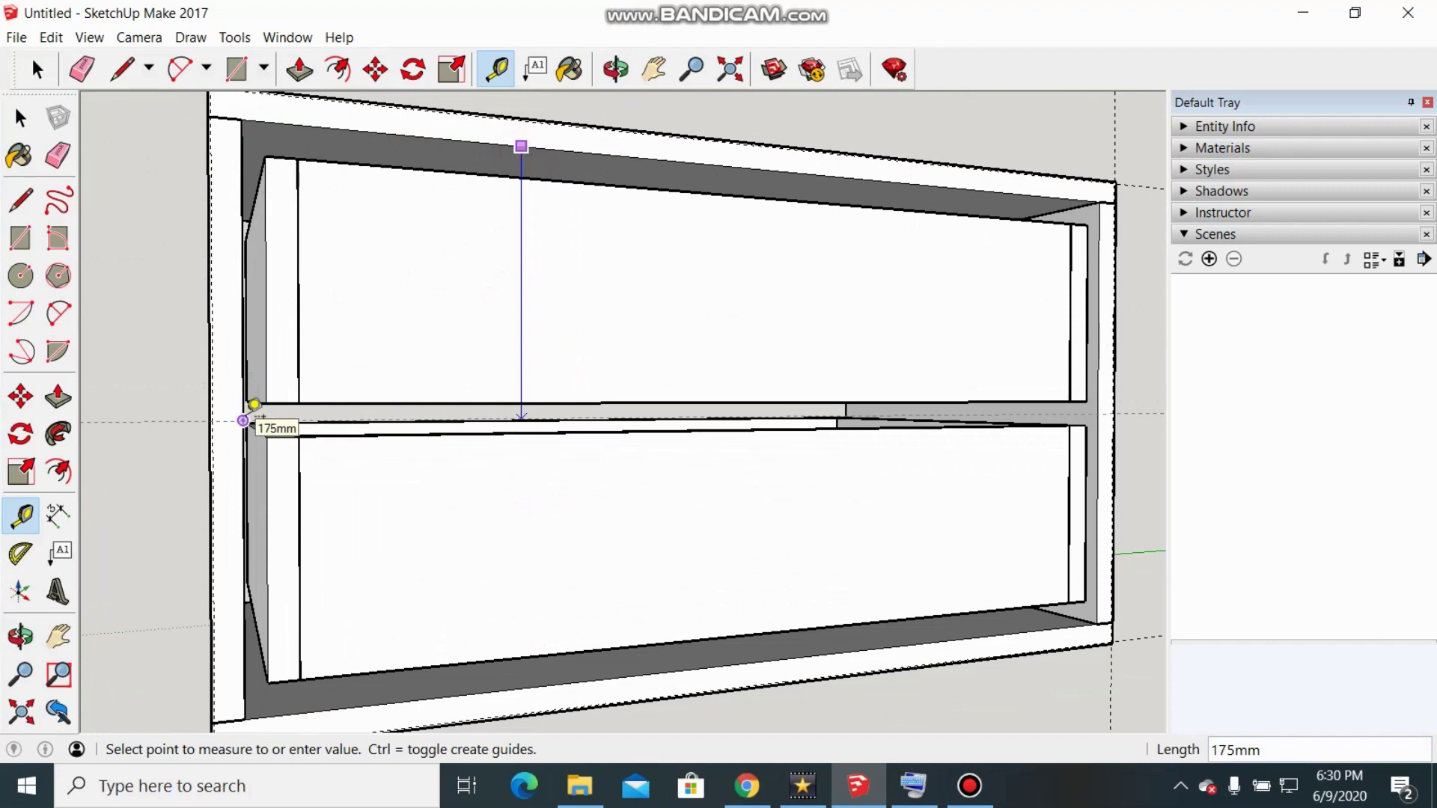
left_click(258, 417)
Create a parallel guide 1.5 mm above the horizontal guide running between the two drawers
middle_click_drag(569, 421, 602, 455)
scroll(442, 416, "up", 3)
scroll(446, 417, "up", 3)
scroll(404, 372, "up", 3)
scroll(420, 372, "down", 2)
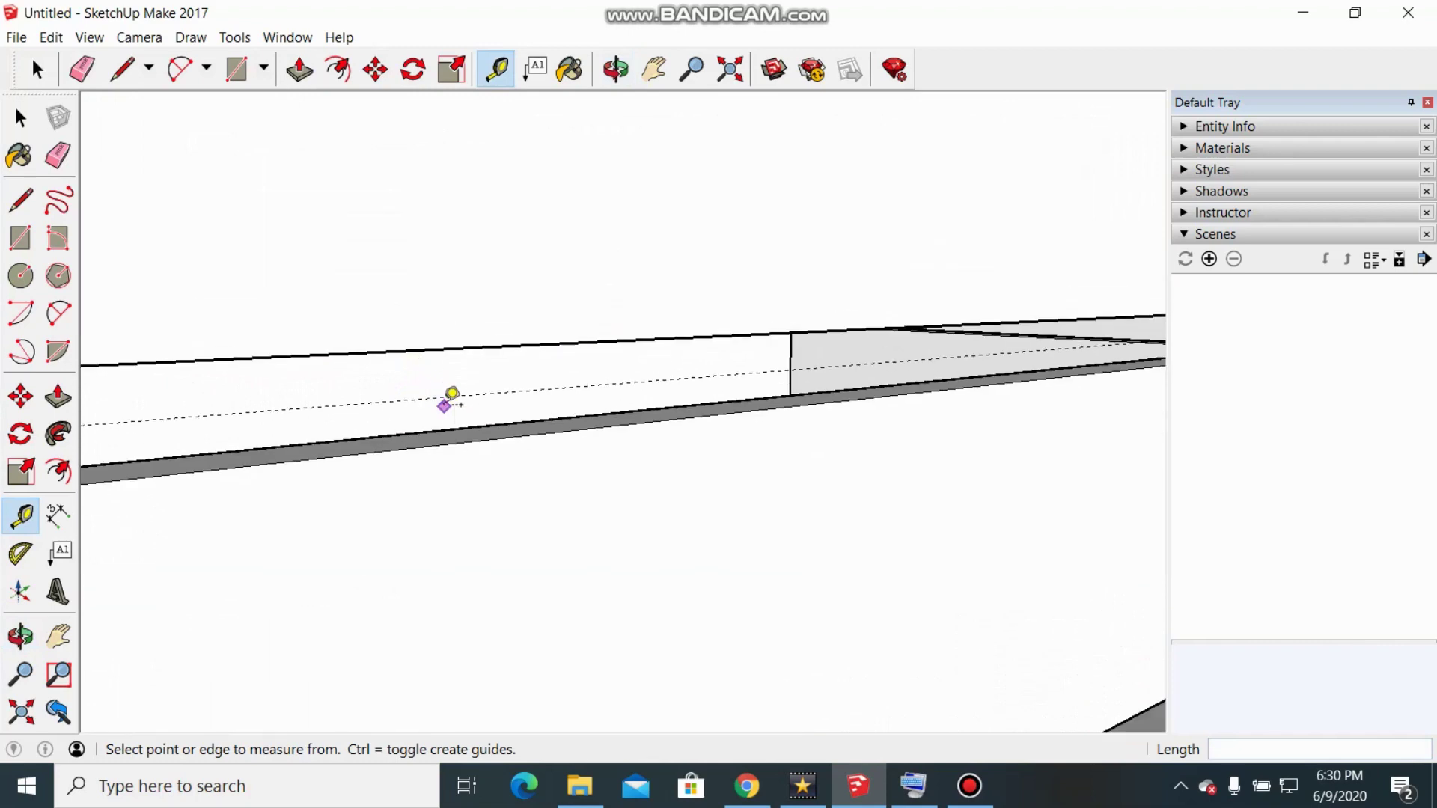
left_click(447, 395)
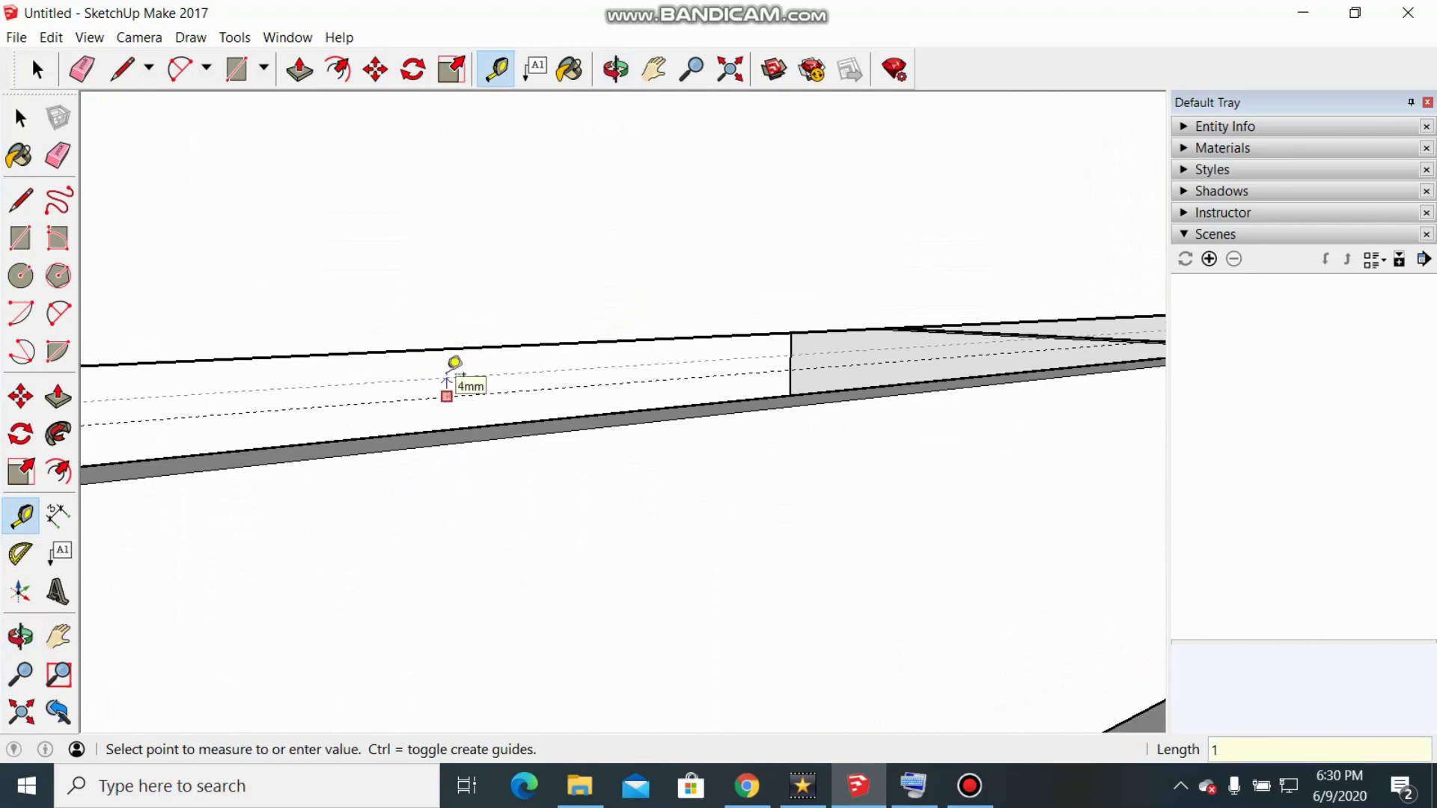
key("Return")
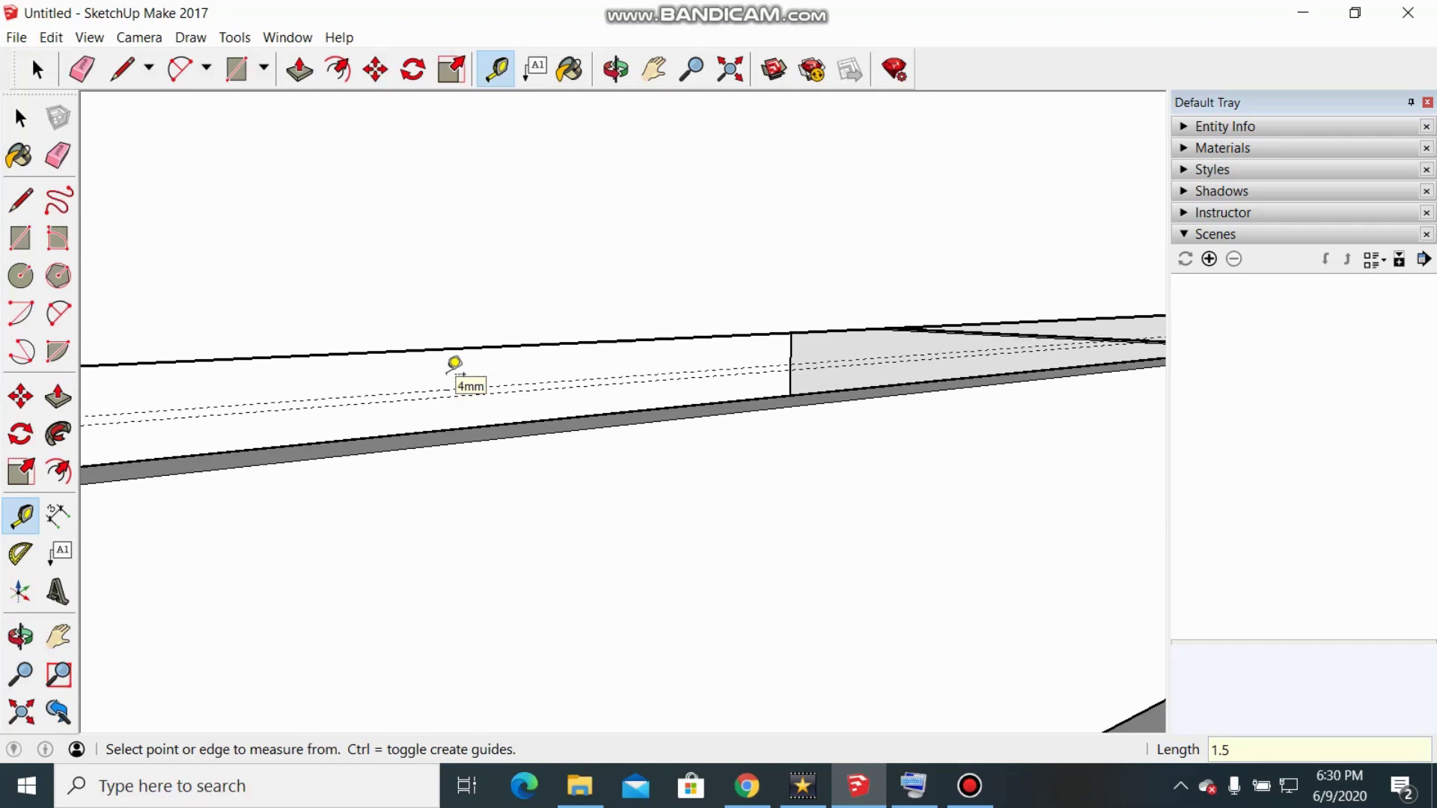
Create a parallel guide 1.5 mm below the middle horizontal guide running between the two drawers
mouse_move(423, 388)
middle_mouse_down()
mouse_move(385, 430)
mouse_move(398, 385)
middle_mouse_up()
left_click(394, 380)
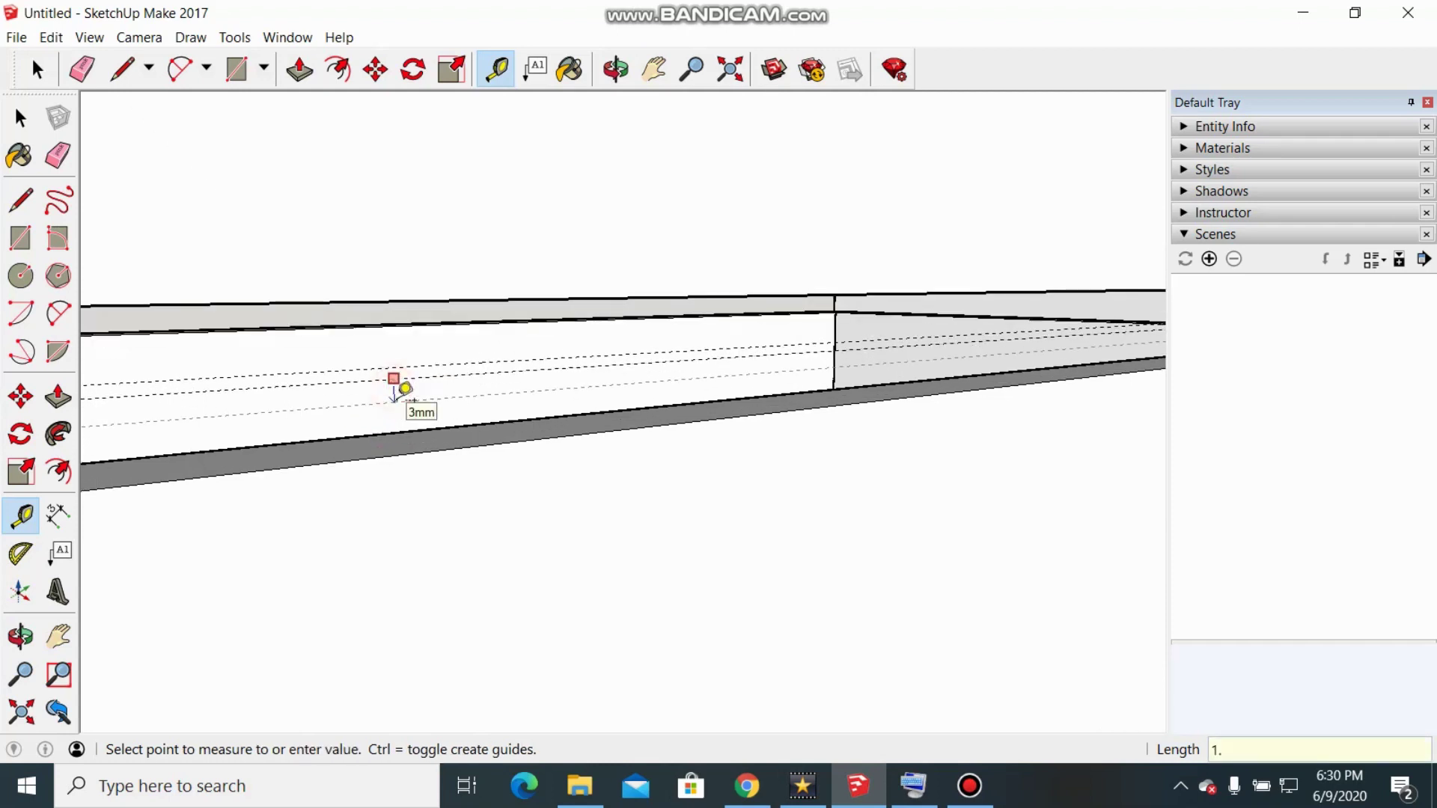
key("Return")
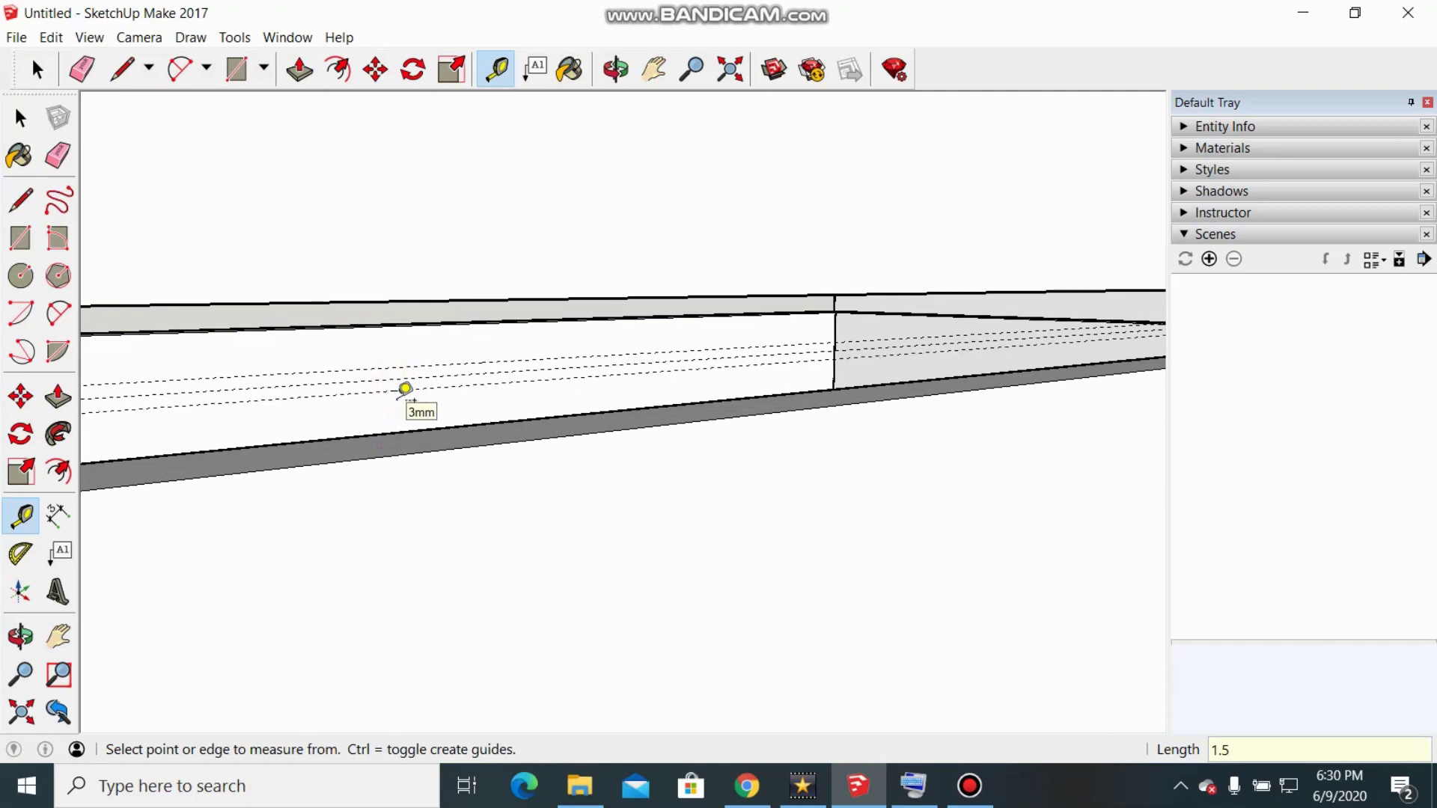
Erase the middle of the three horizontal guides between the drawers, keeping the upper and lower ones
scroll(565, 452, "down", 5)
scroll(177, 464, "up", 5)
scroll(177, 464, "up", 3)
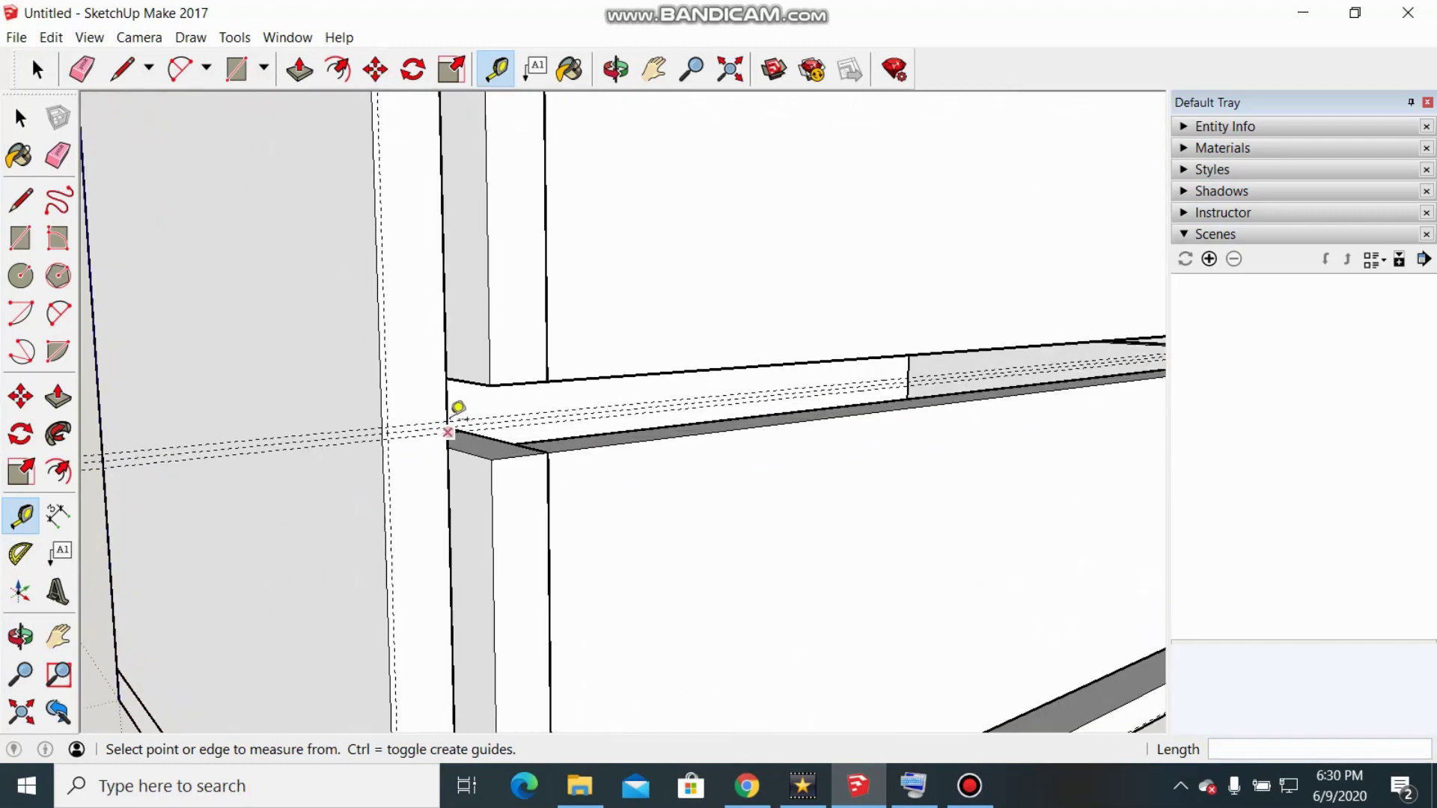
left_click(58, 155)
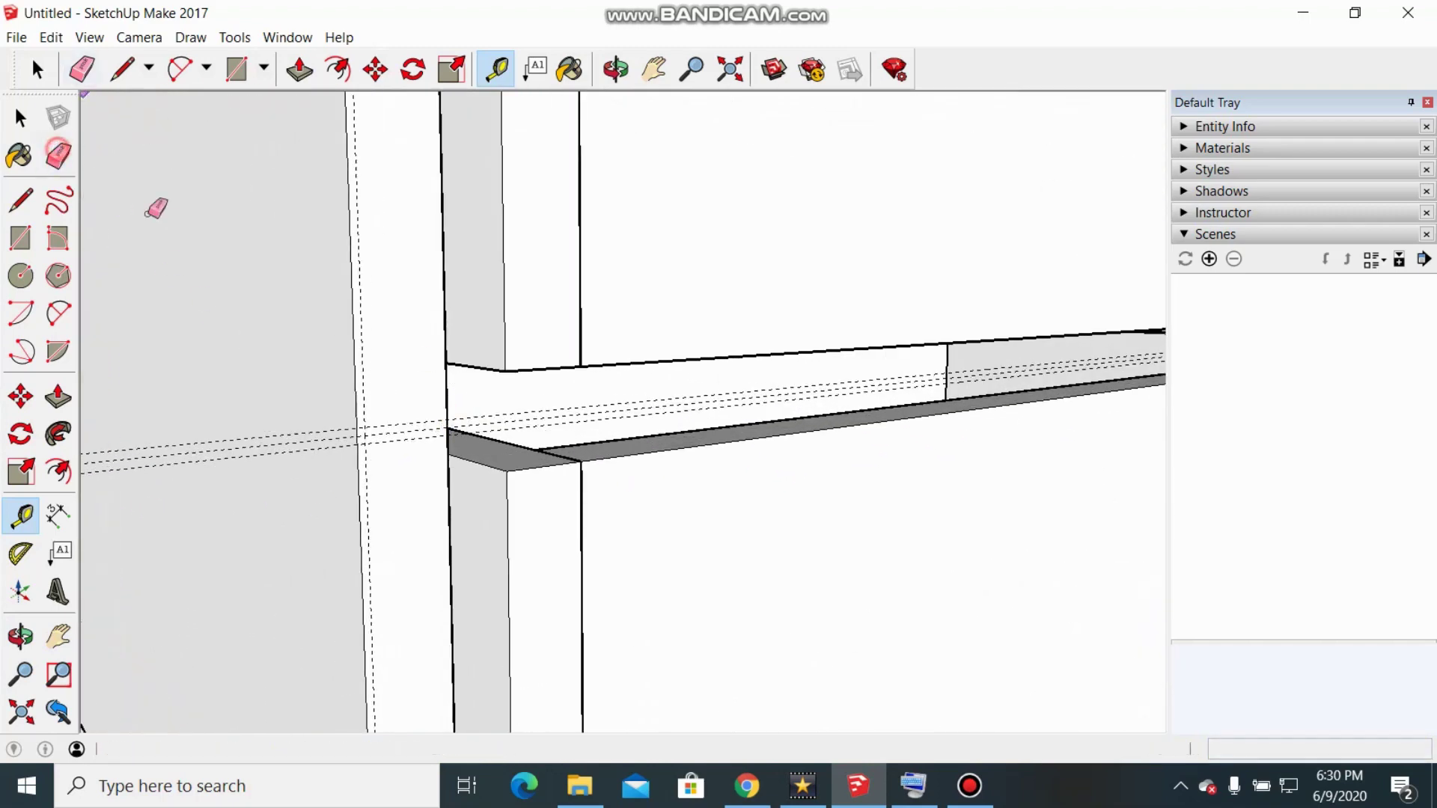
scroll(453, 416, "up", 3)
left_click(427, 424)
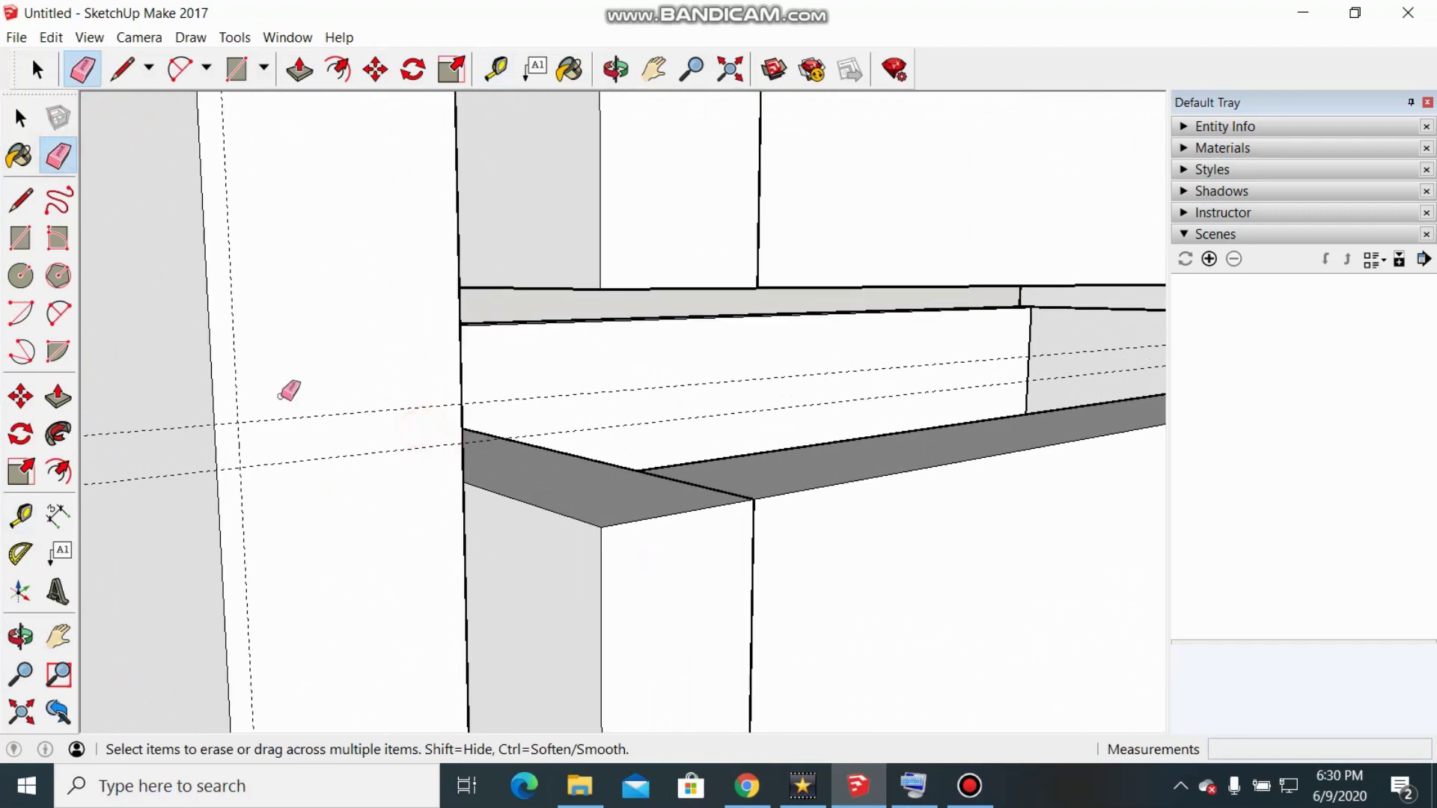
Dimension the gap between the two horizontal guides along the left side board's vertical guide
left_click(58, 514)
left_click(239, 424)
left_click(242, 469)
left_click(249, 450)
left_click(250, 446)
left_click(306, 440)
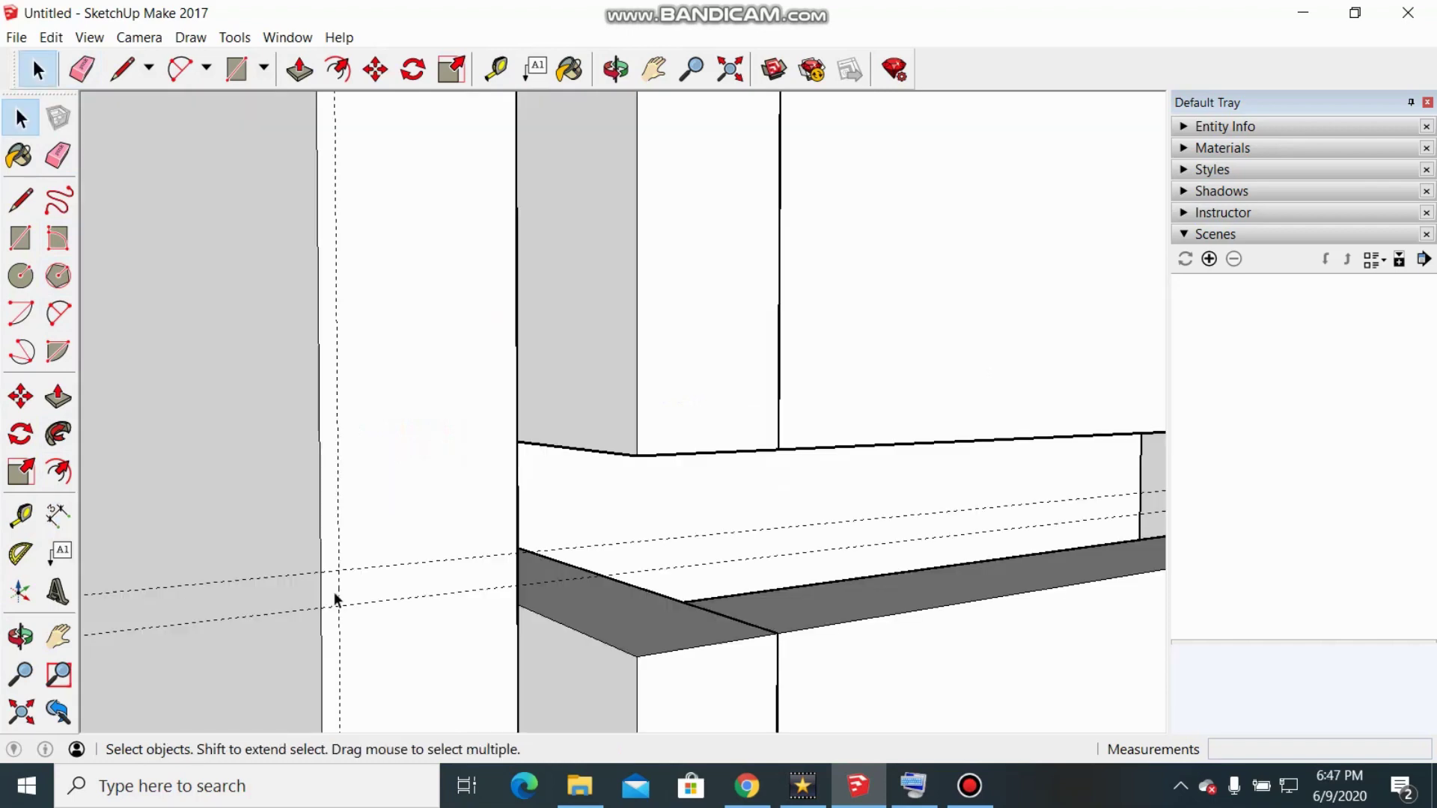
Draw the upper drawer front as a rectangle from the top-left guide intersection to where the right guide meets the upper middle guide
scroll(336, 599, "down", 8)
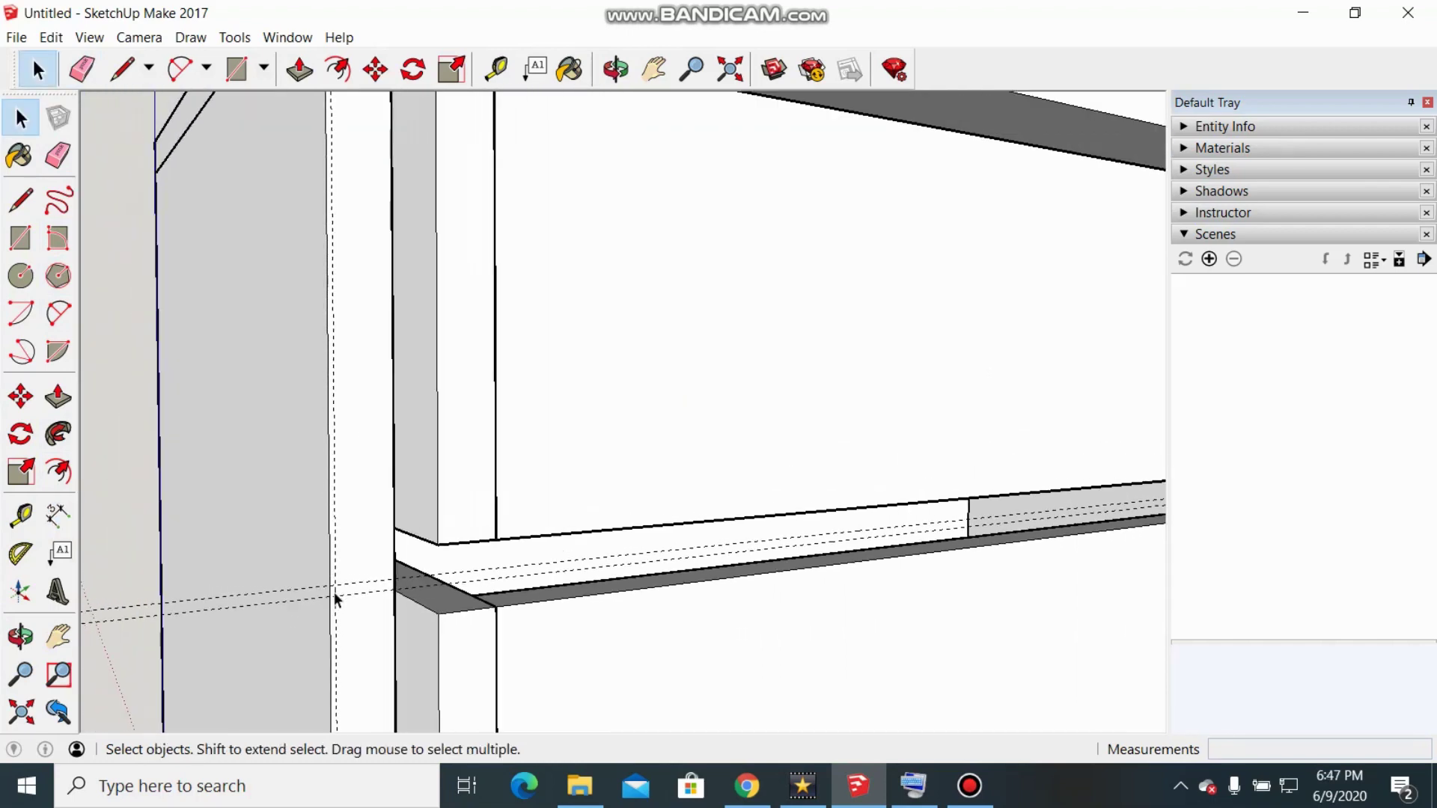
scroll(336, 599, "down", 8)
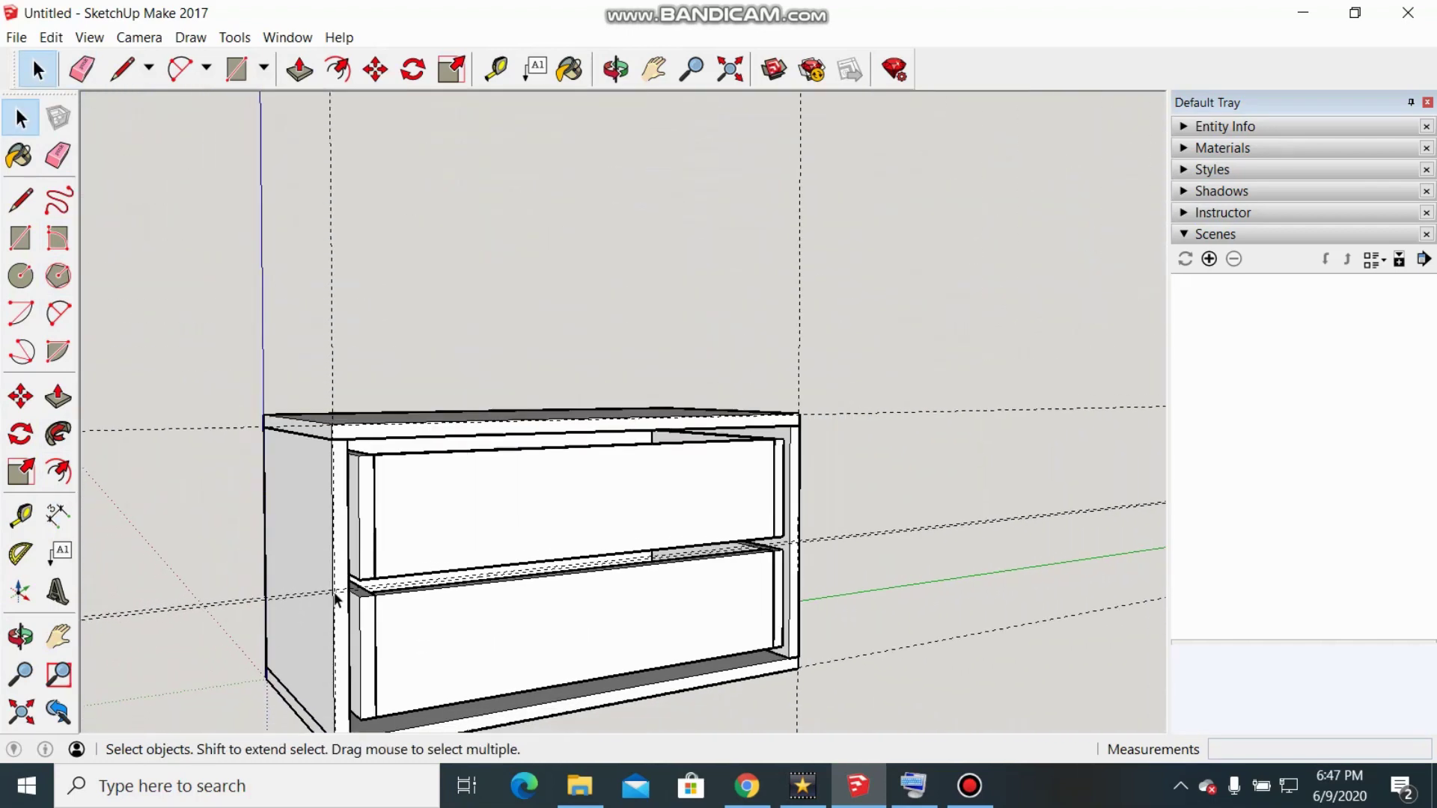
scroll(337, 700, "up", 3)
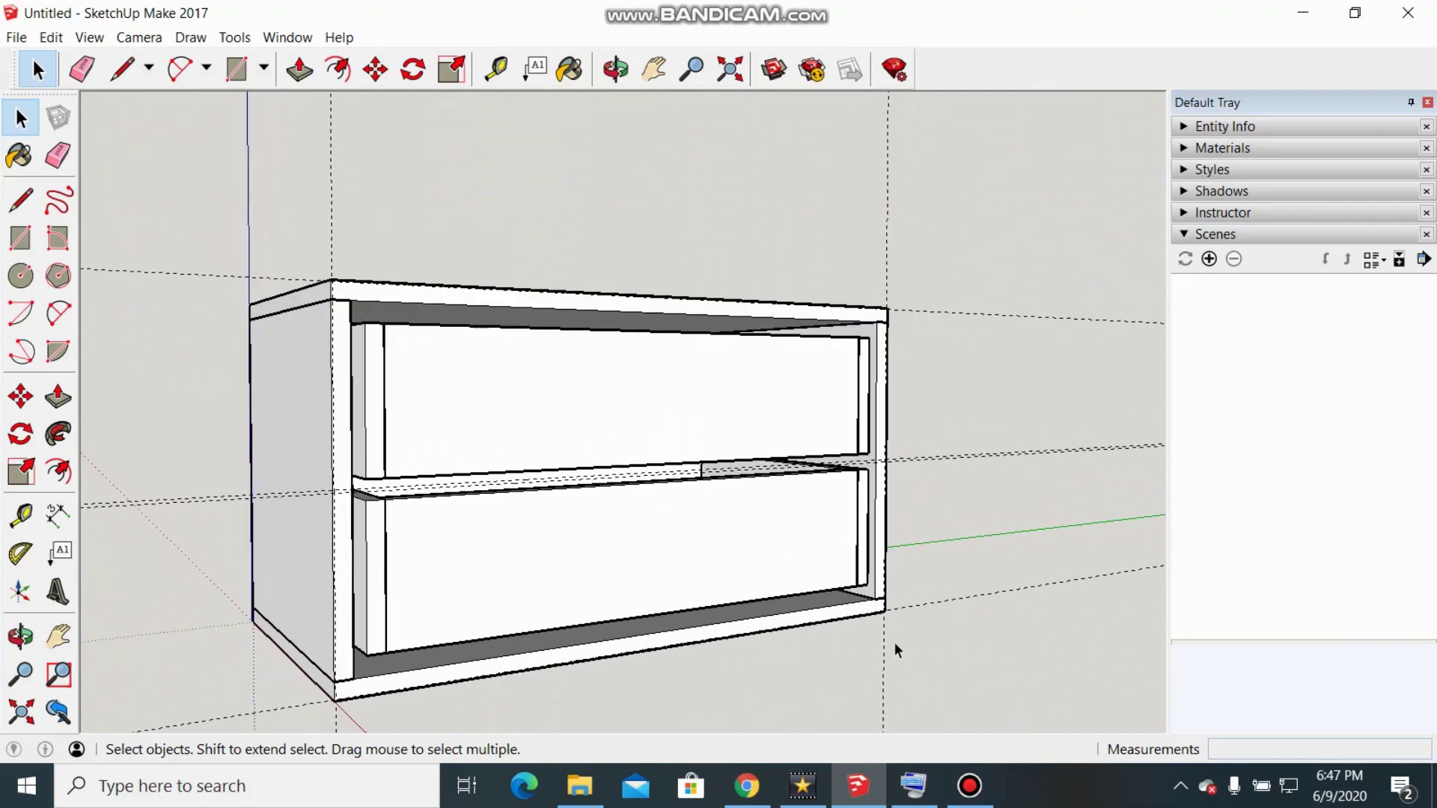
scroll(401, 719, "up", 6)
scroll(401, 717, "down", 4)
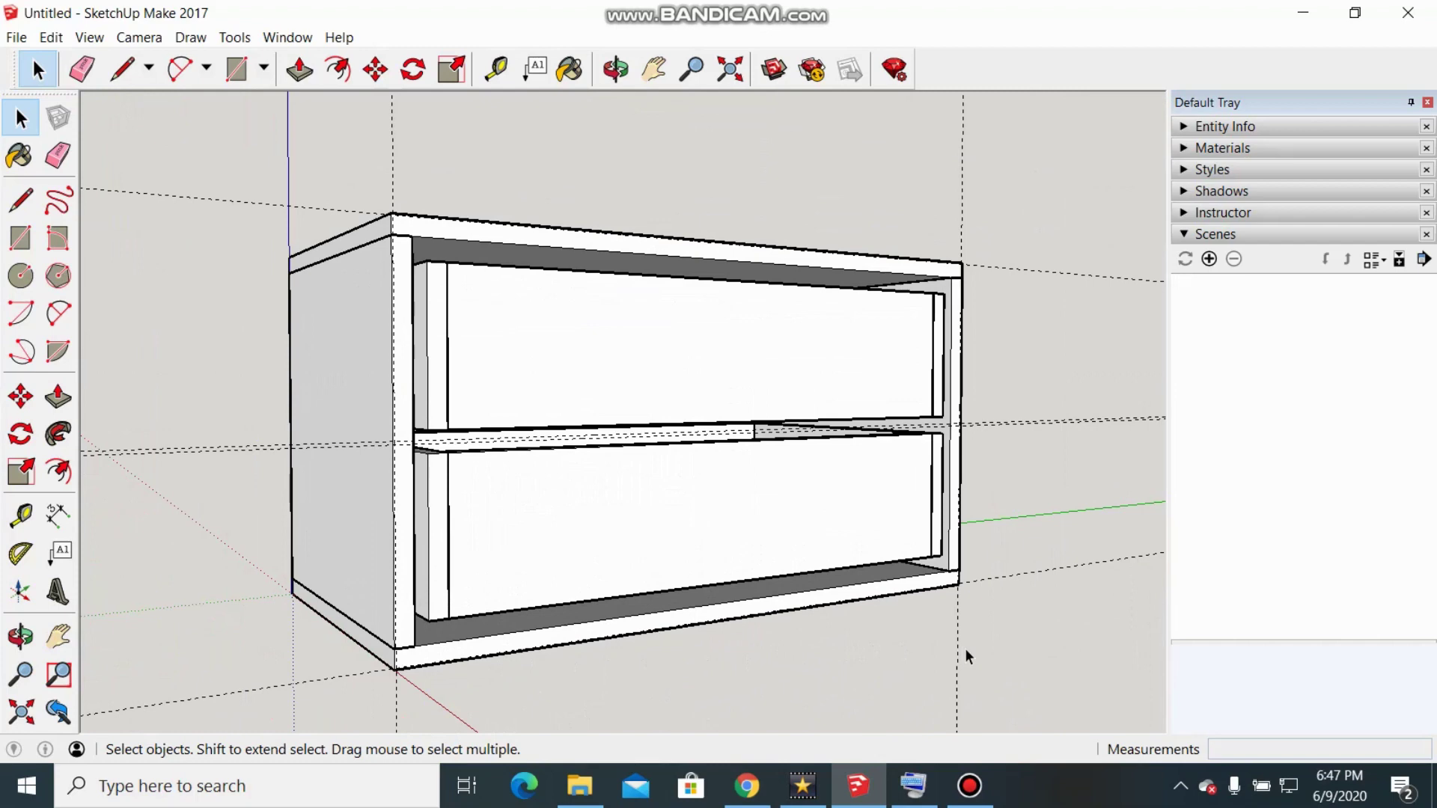
middle_click_drag(964, 649, 877, 621)
left_click(20, 239)
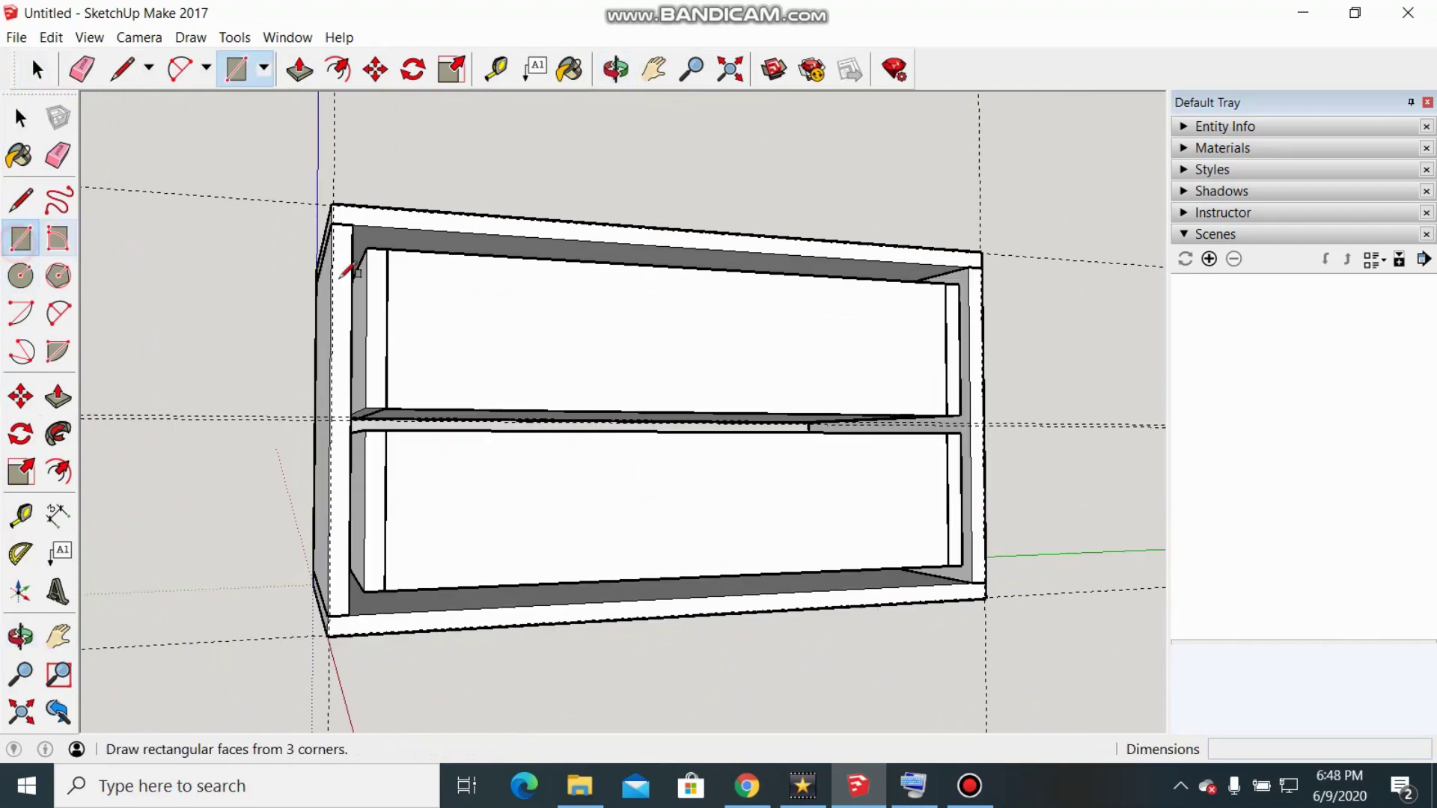
scroll(808, 276, "up", 4)
scroll(138, 225, "down", 1)
scroll(114, 190, "up", 5)
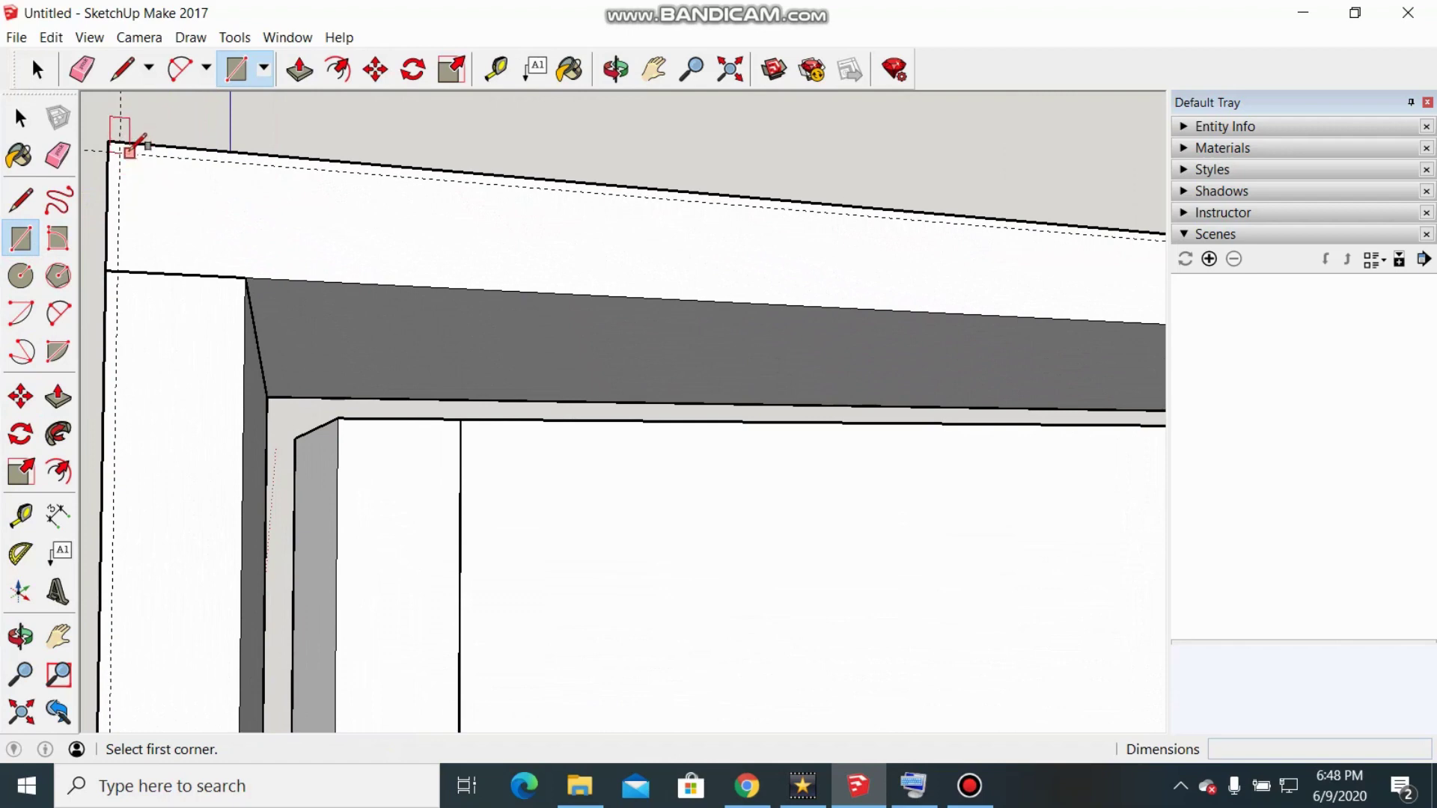
left_click(112, 143)
scroll(419, 273, "down", 1)
scroll(436, 277, "down", 5)
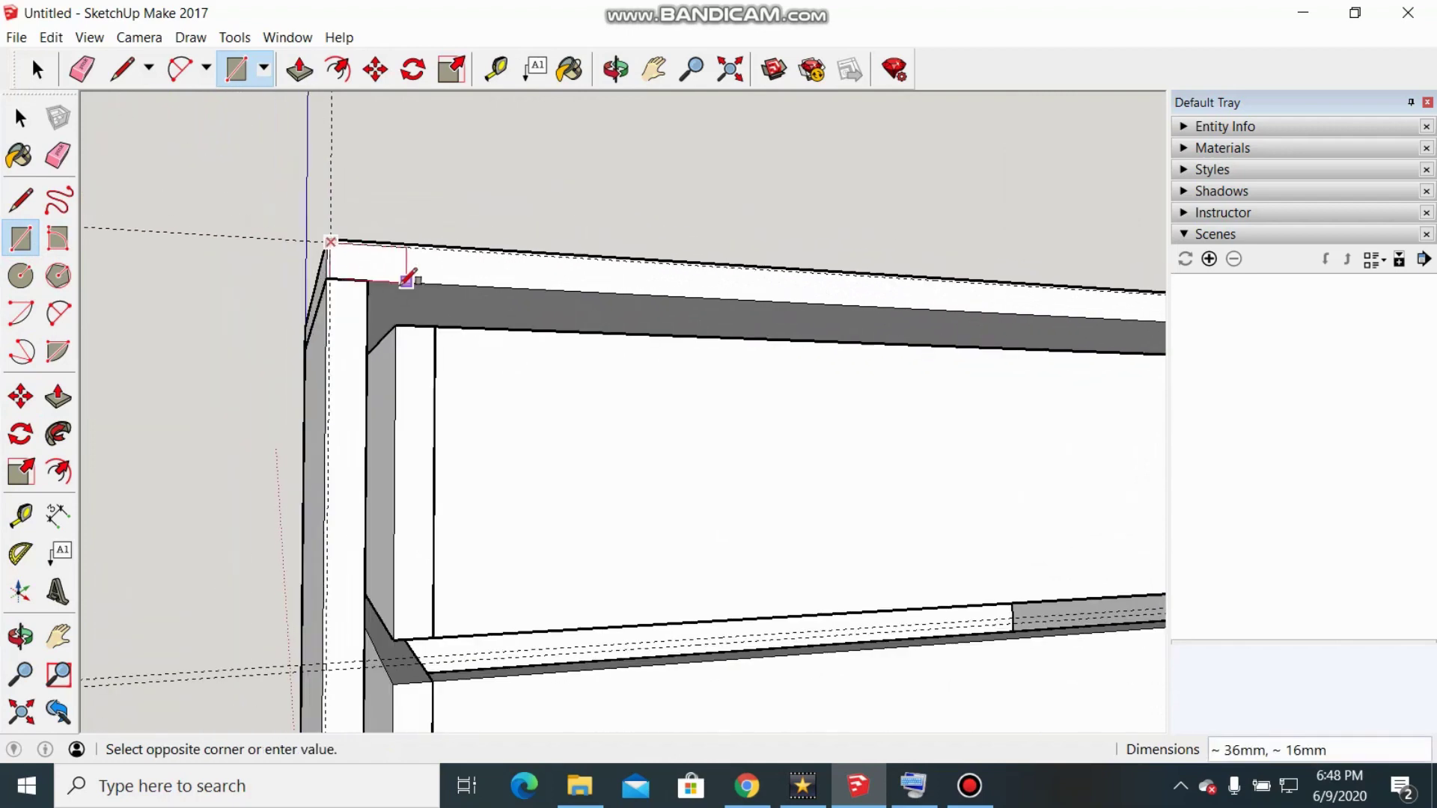
scroll(698, 380, "up", 3)
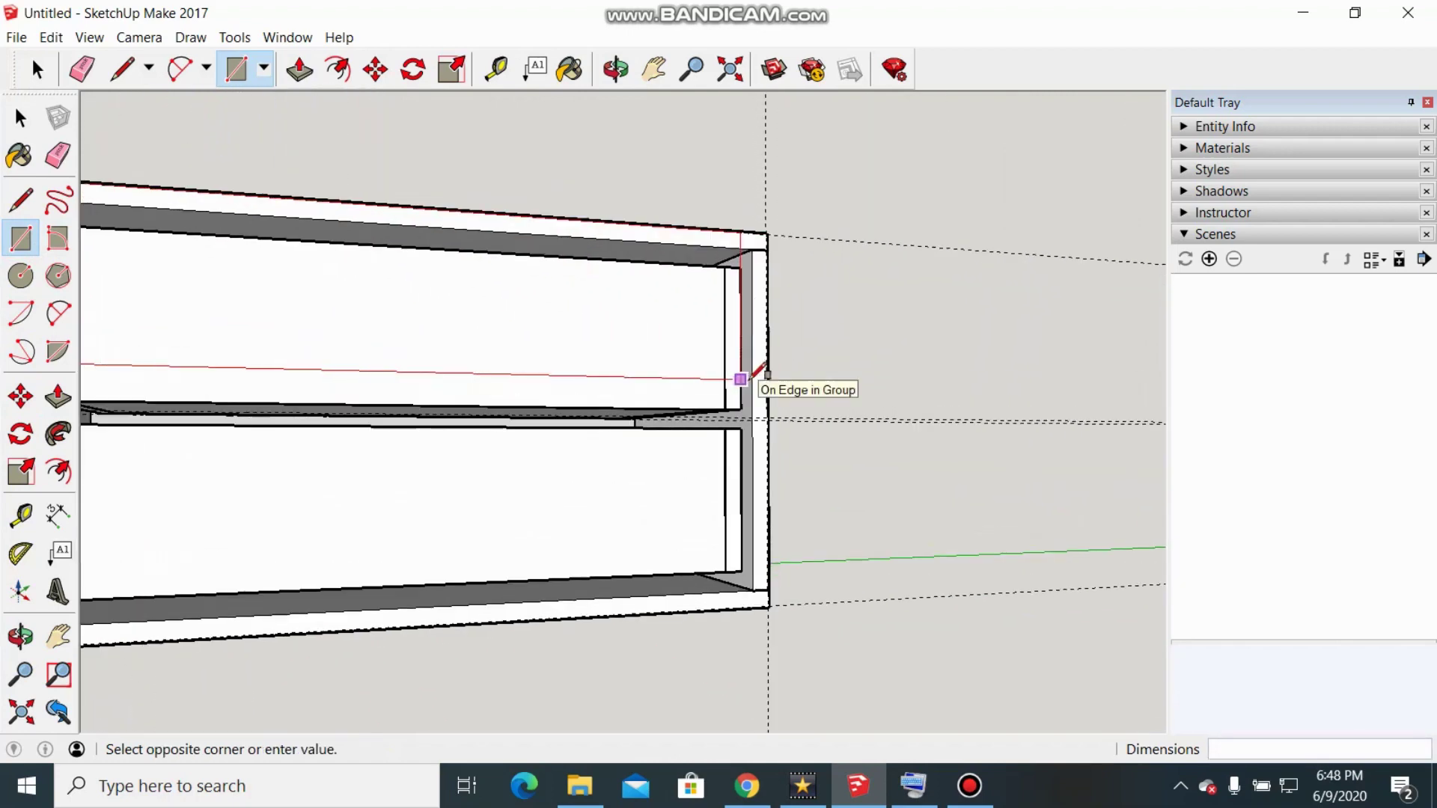
scroll(760, 389, "up", 3)
scroll(786, 411, "up", 2)
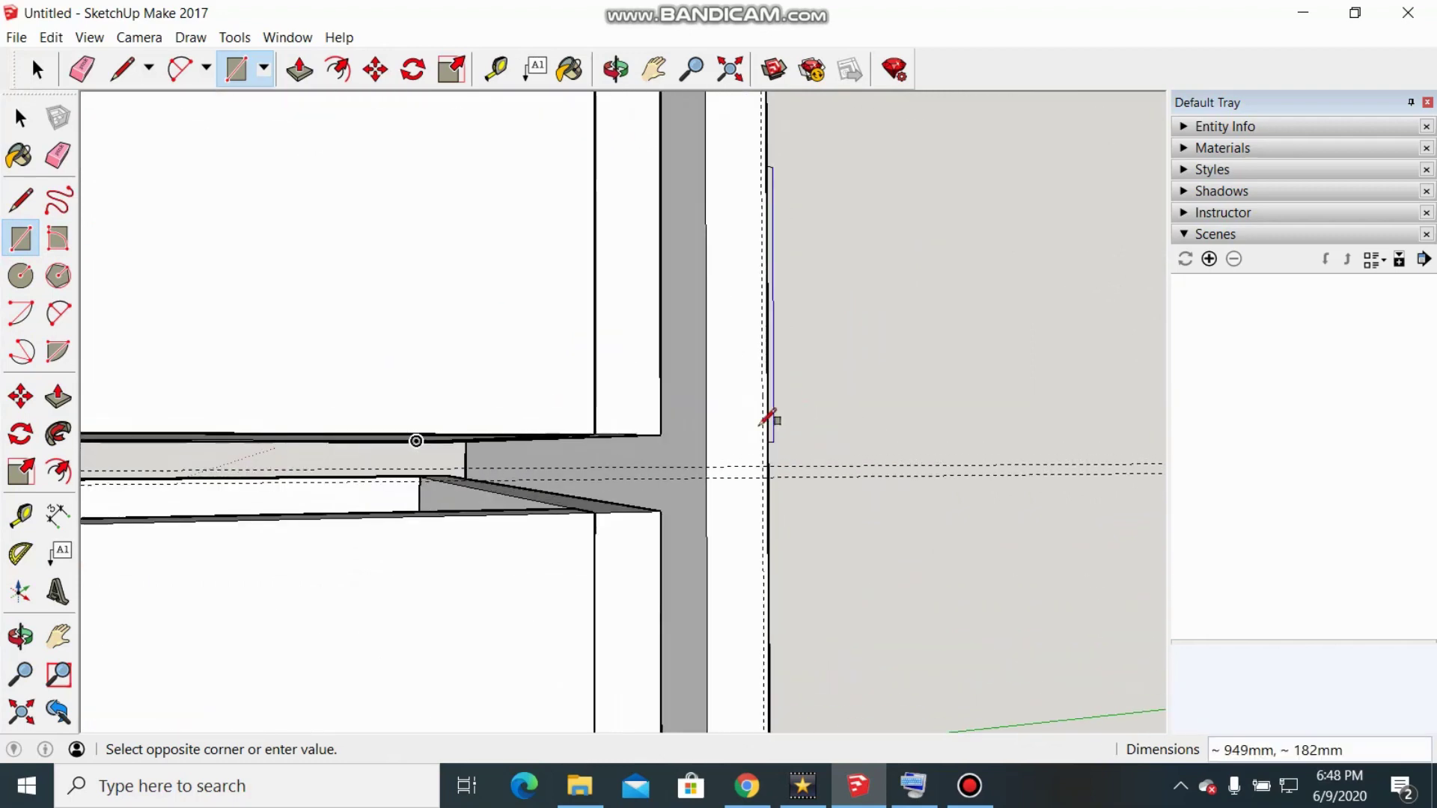
scroll(759, 457, "up", 3)
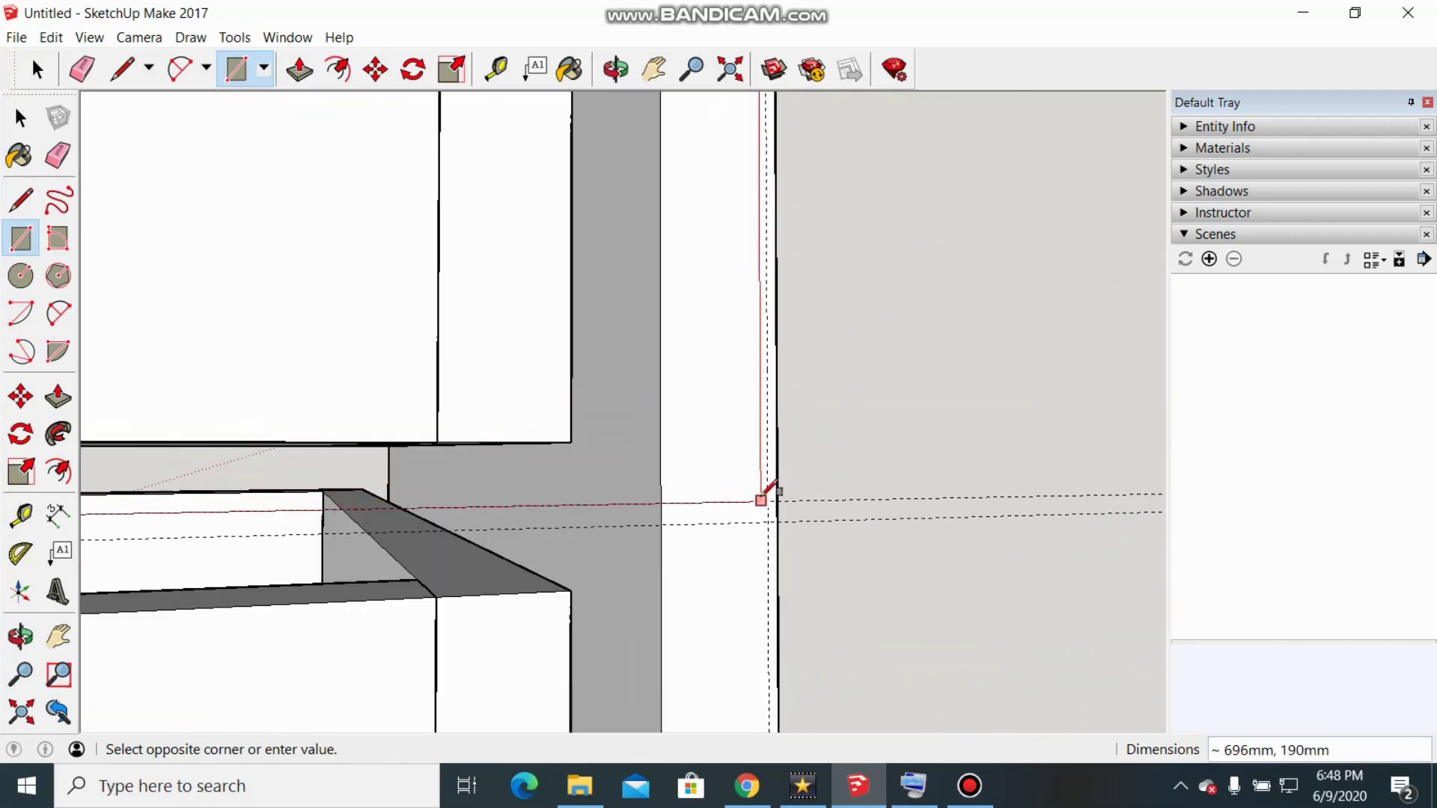
left_click(771, 490)
Make a group of the upper drawer front rectangle, including its face and bounding edges
key("space")
middle_click_drag(523, 516, 533, 479)
scroll(362, 442, "up", 2)
double_click(404, 407)
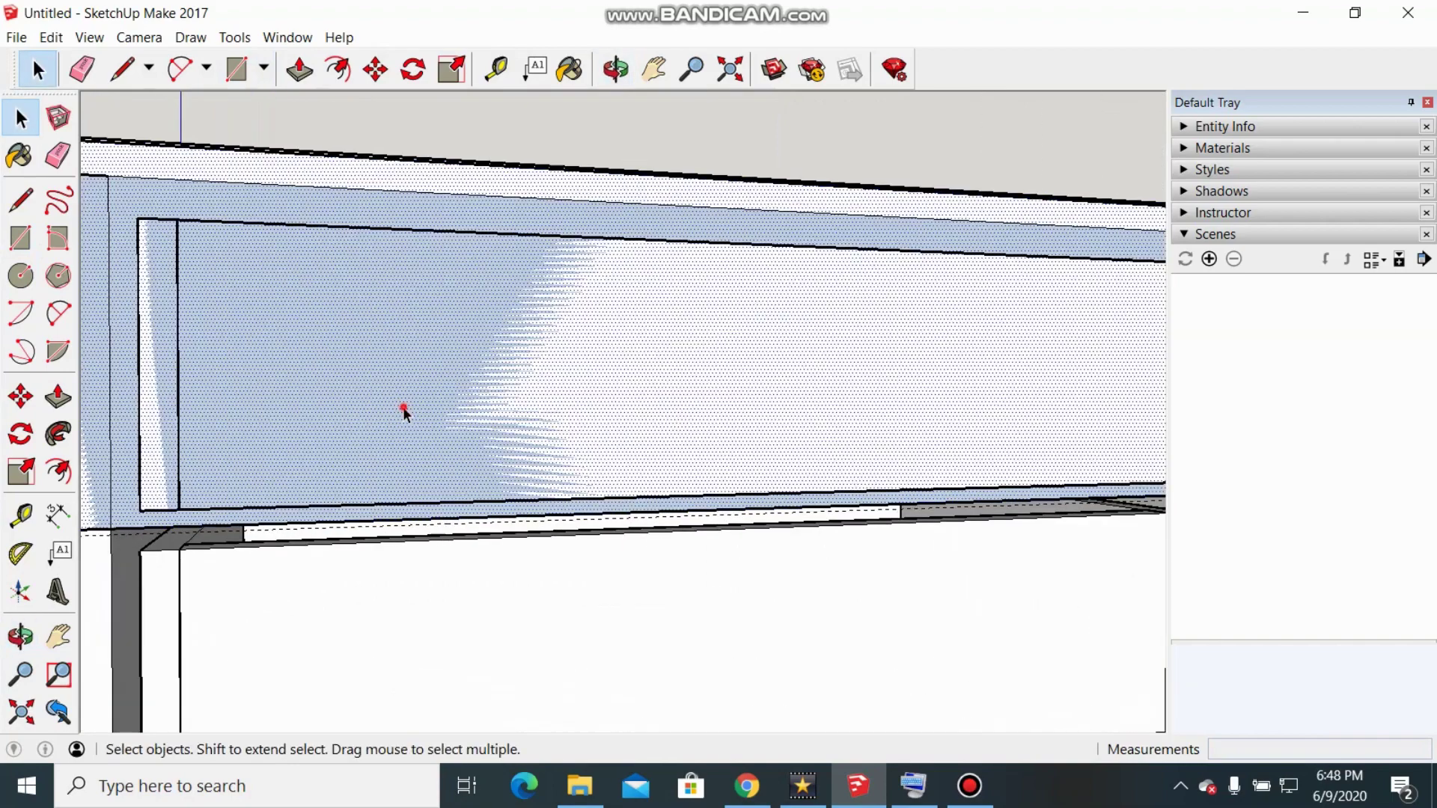
right_click(404, 408)
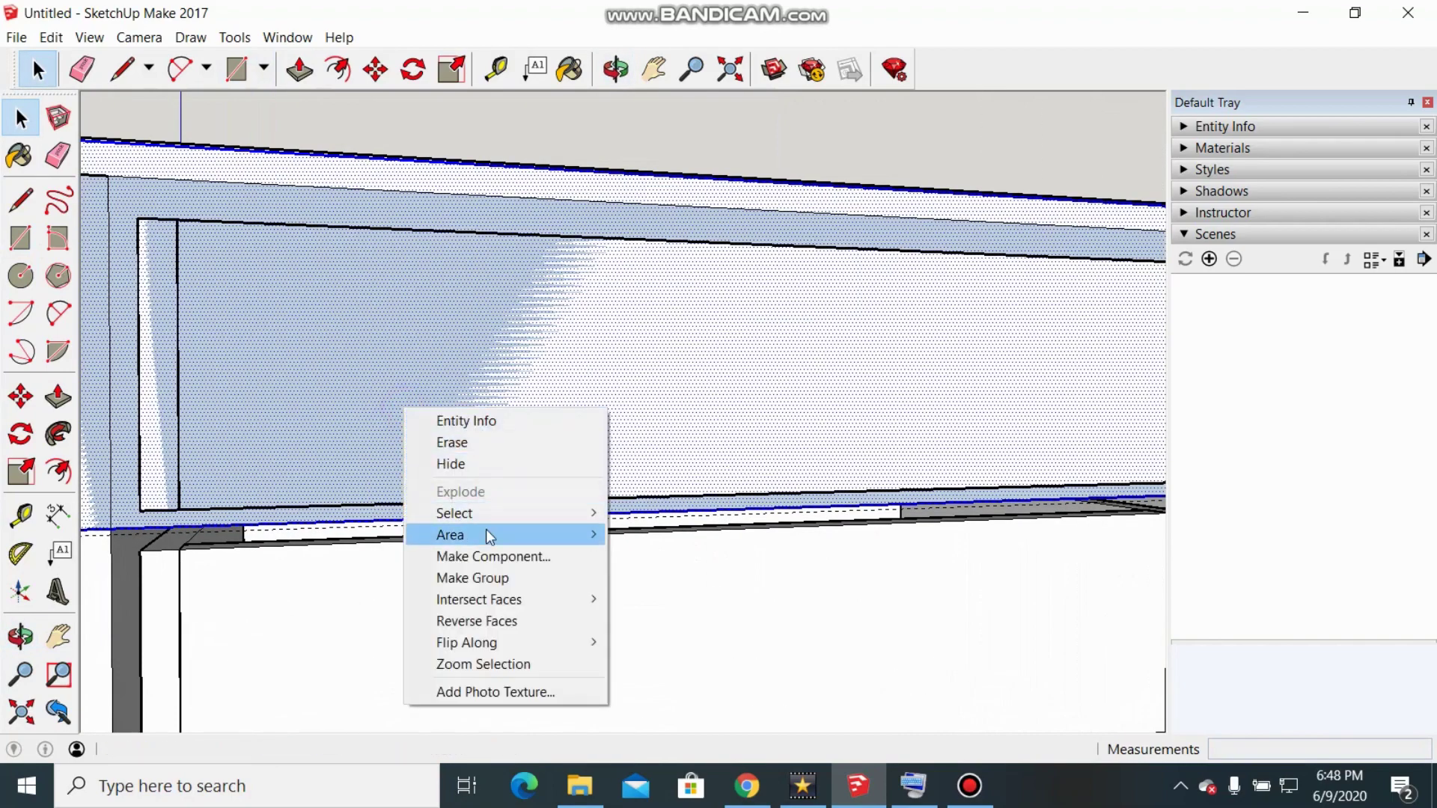
left_click(499, 578)
Extrude the grouped upper drawer front outward by 18 mm and close the group
scroll(523, 386, "down", 5)
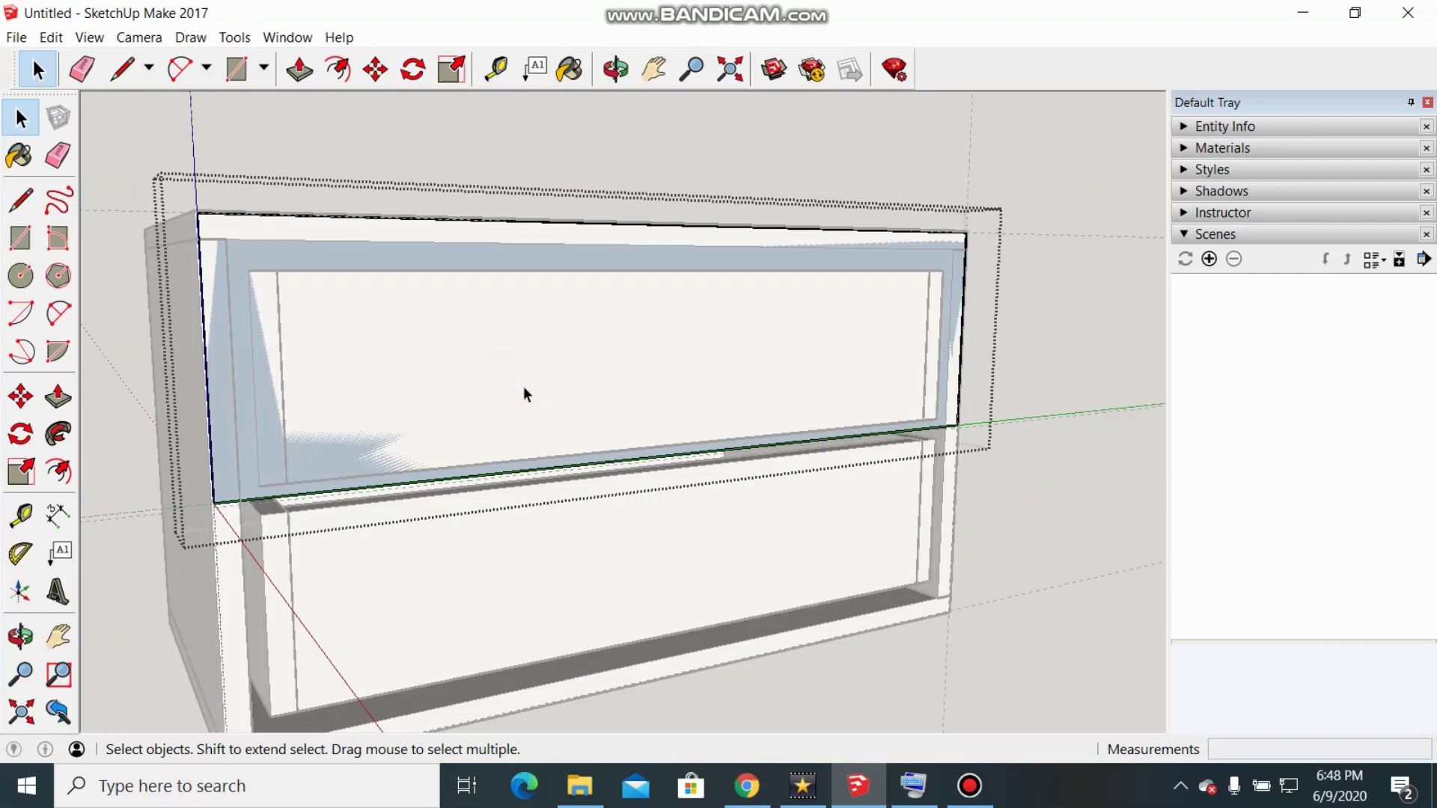
key("p")
left_click_drag(523, 387, 560, 395)
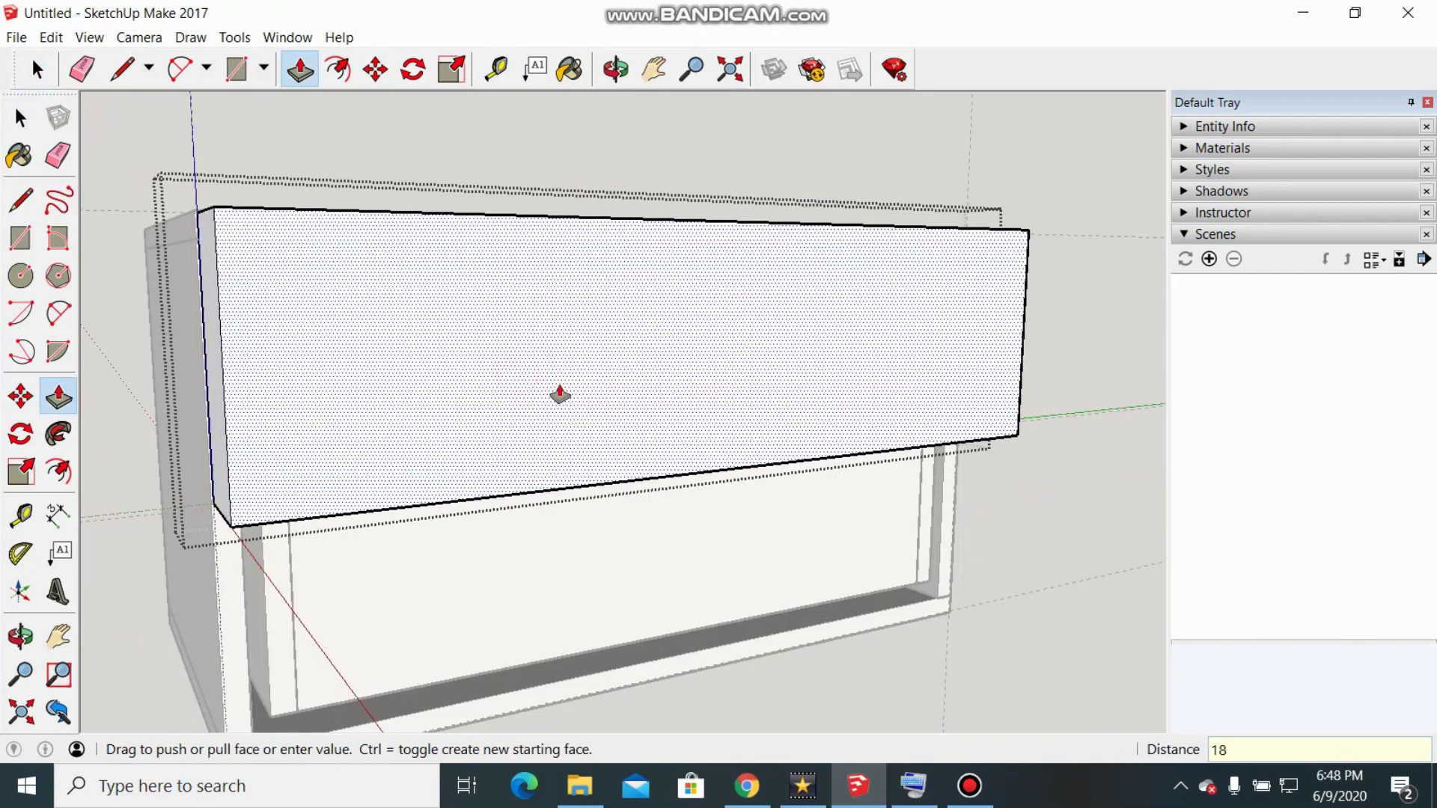
left_click(560, 394)
scroll(560, 394, "down", 3)
key("space")
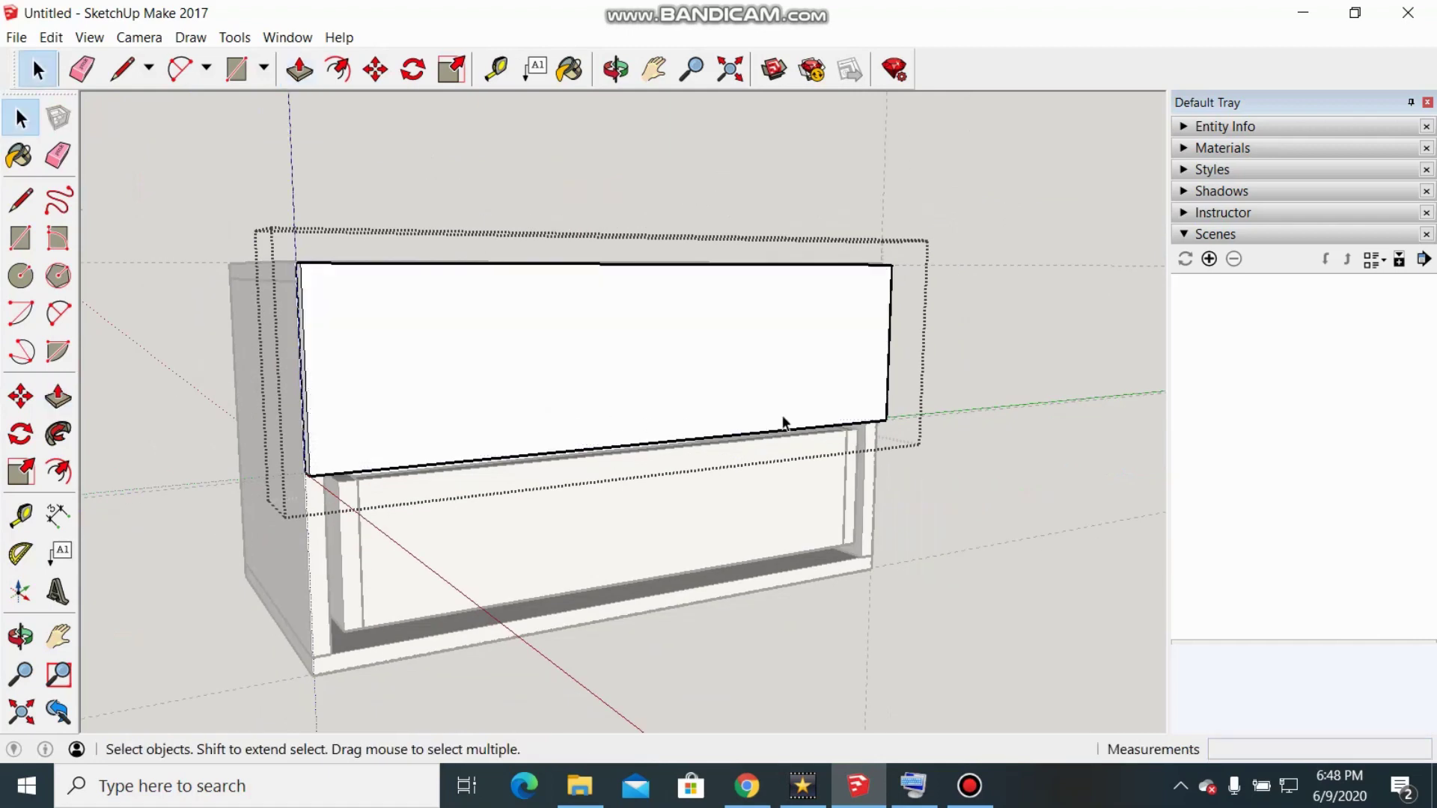
left_click(952, 480)
Copy the upper drawer front straight down over the lower drawer, aligning its corner with the lower clearance guides
key("o")
mouse_move(524, 584)
left_mouse_down()
mouse_move(405, 616)
mouse_move(546, 593)
mouse_move(528, 657)
mouse_move(525, 599)
left_mouse_up()
key("space")
middle_click_drag(517, 614, 826, 274)
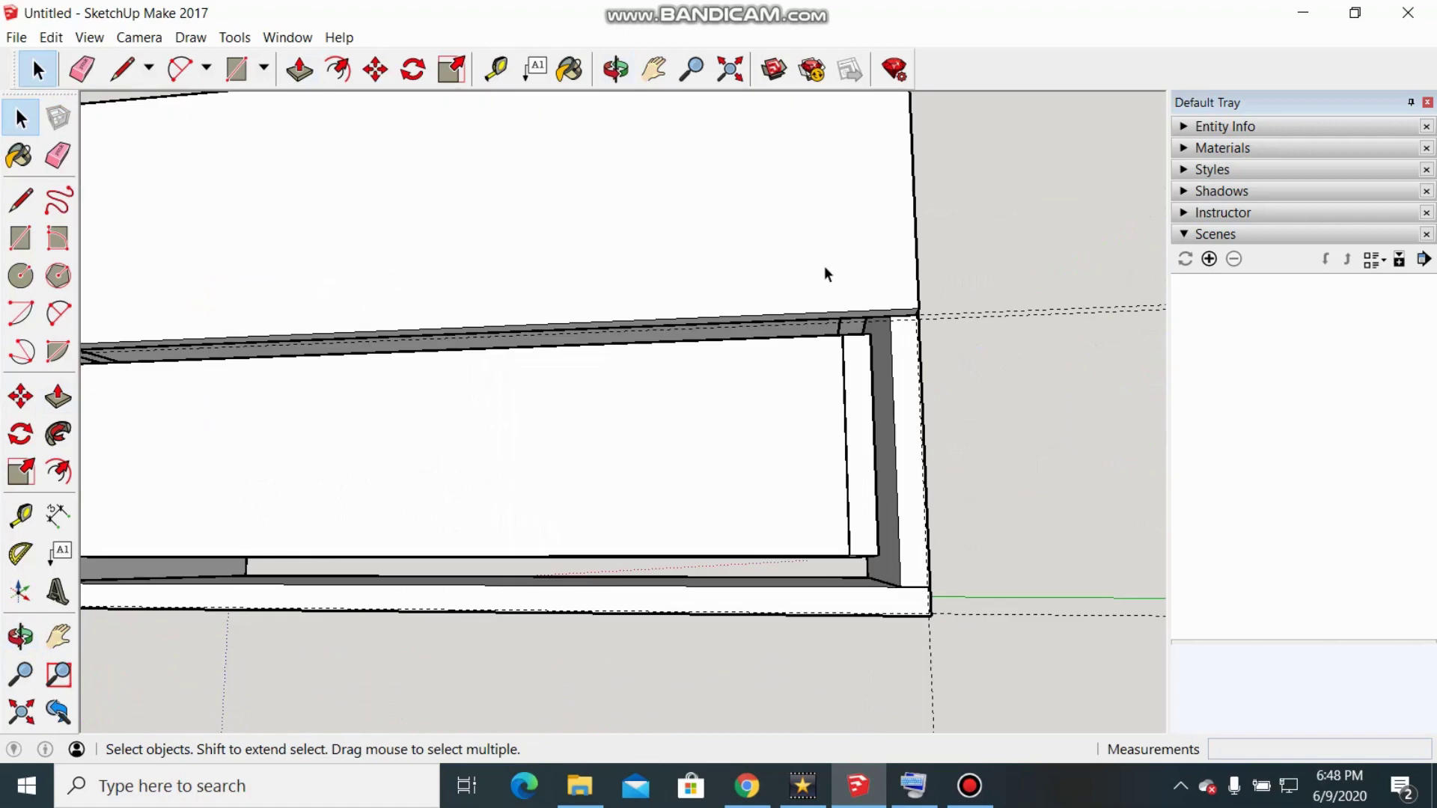
double_click(824, 268)
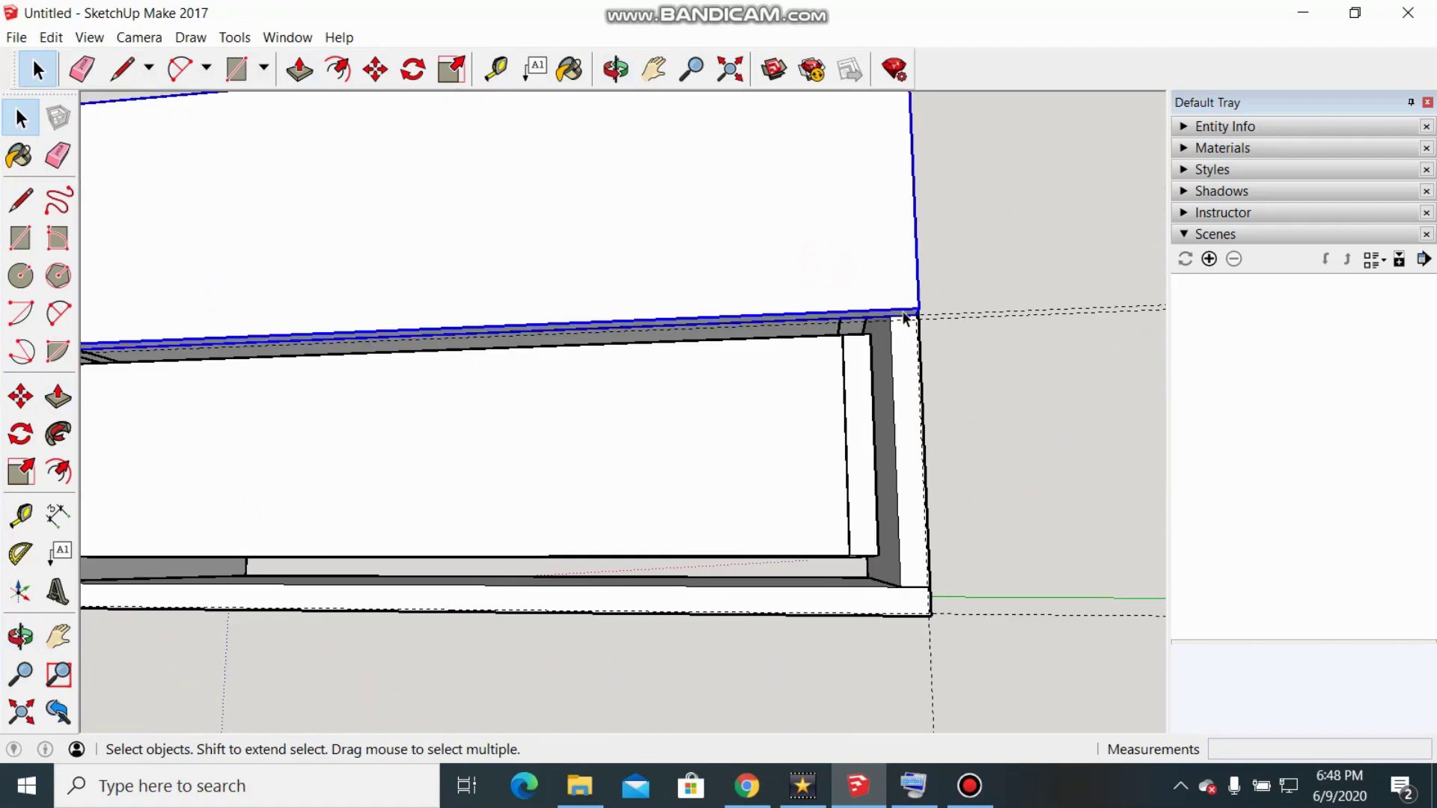
key("m")
middle_click_drag(956, 362, 781, 243)
scroll(781, 243, "down", 2)
left_click(793, 242)
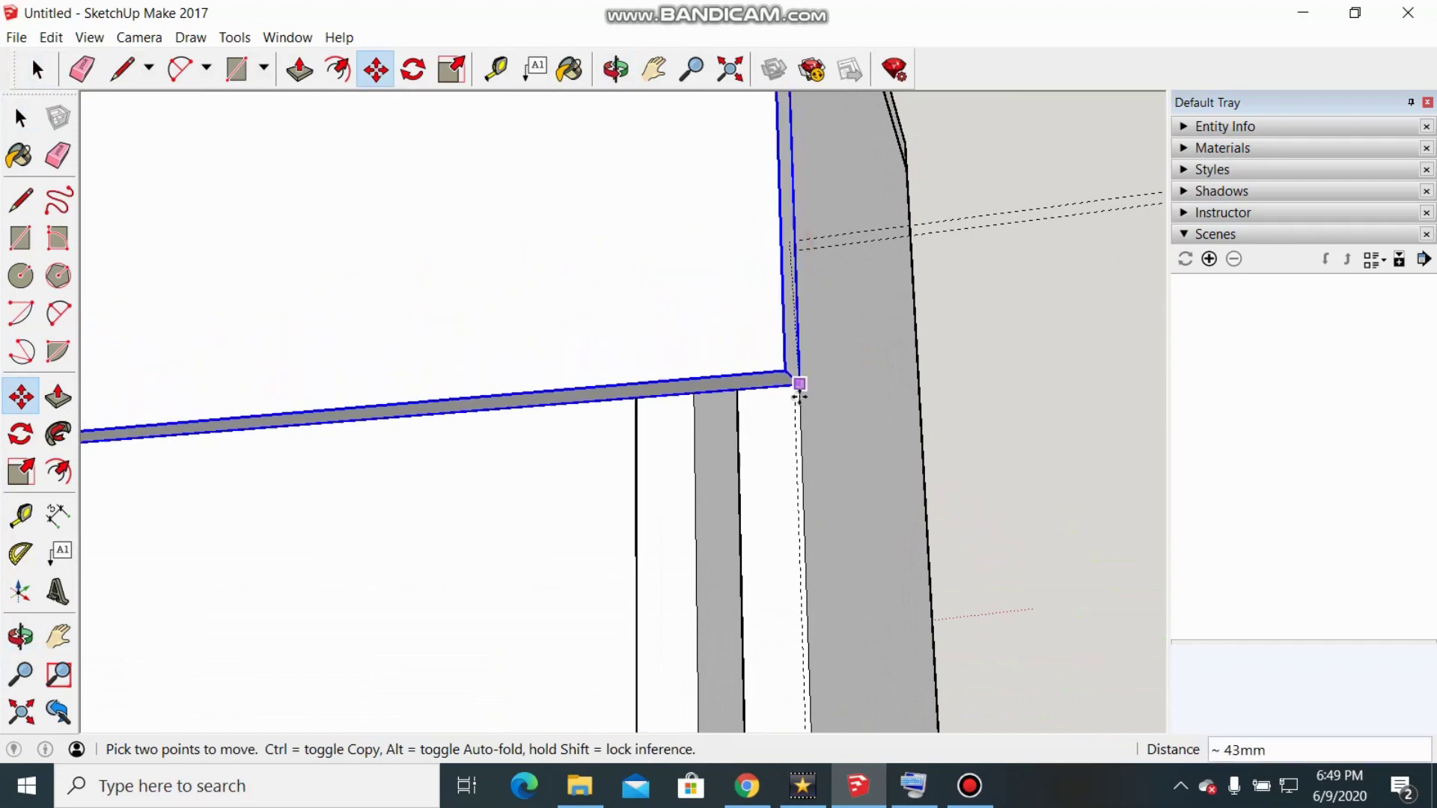
middle_click_drag(800, 385, 771, 438)
key("ctrl")
scroll(792, 610, "up", 3)
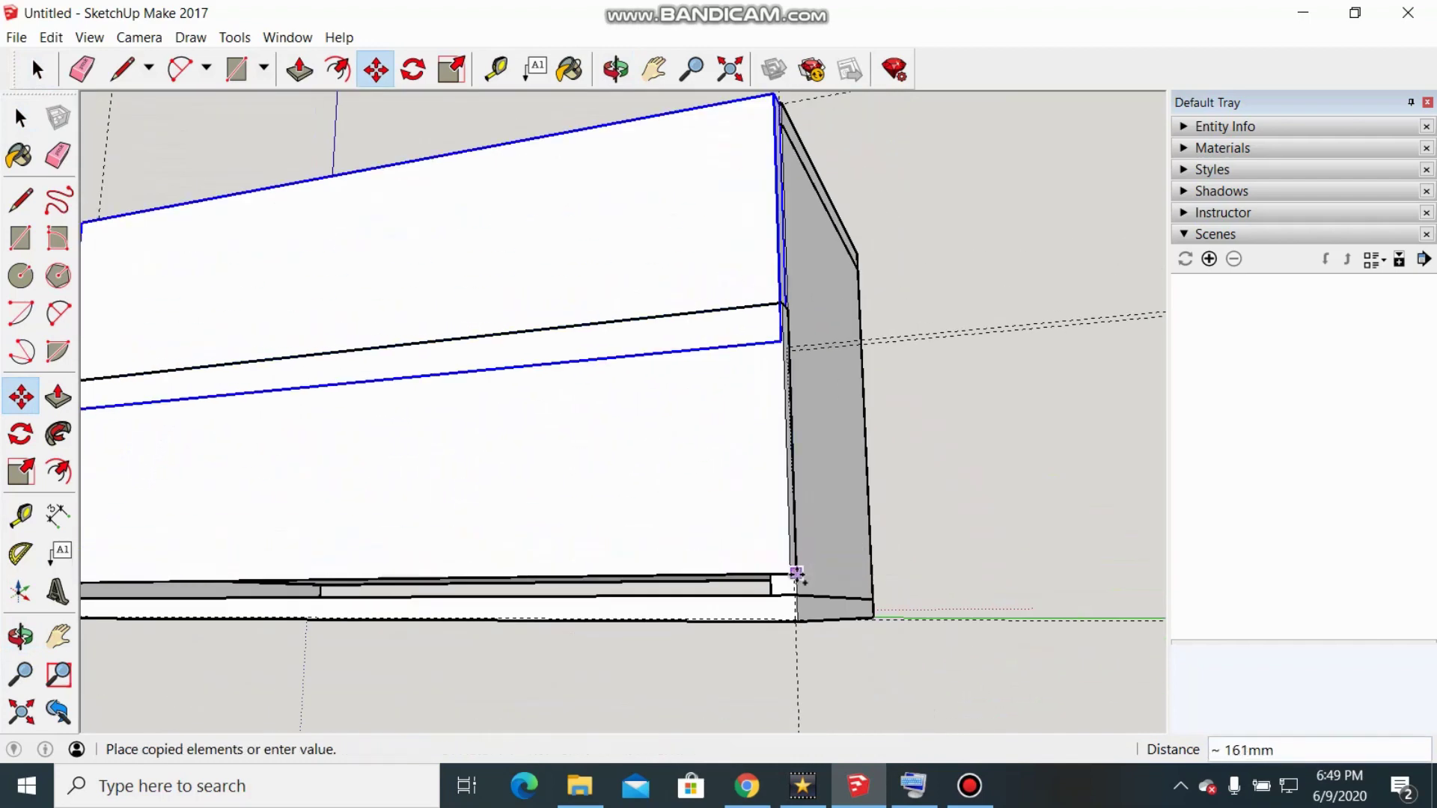
scroll(786, 667, "up", 2)
middle_click_drag(786, 667, 879, 592)
scroll(1004, 601, "down", 6)
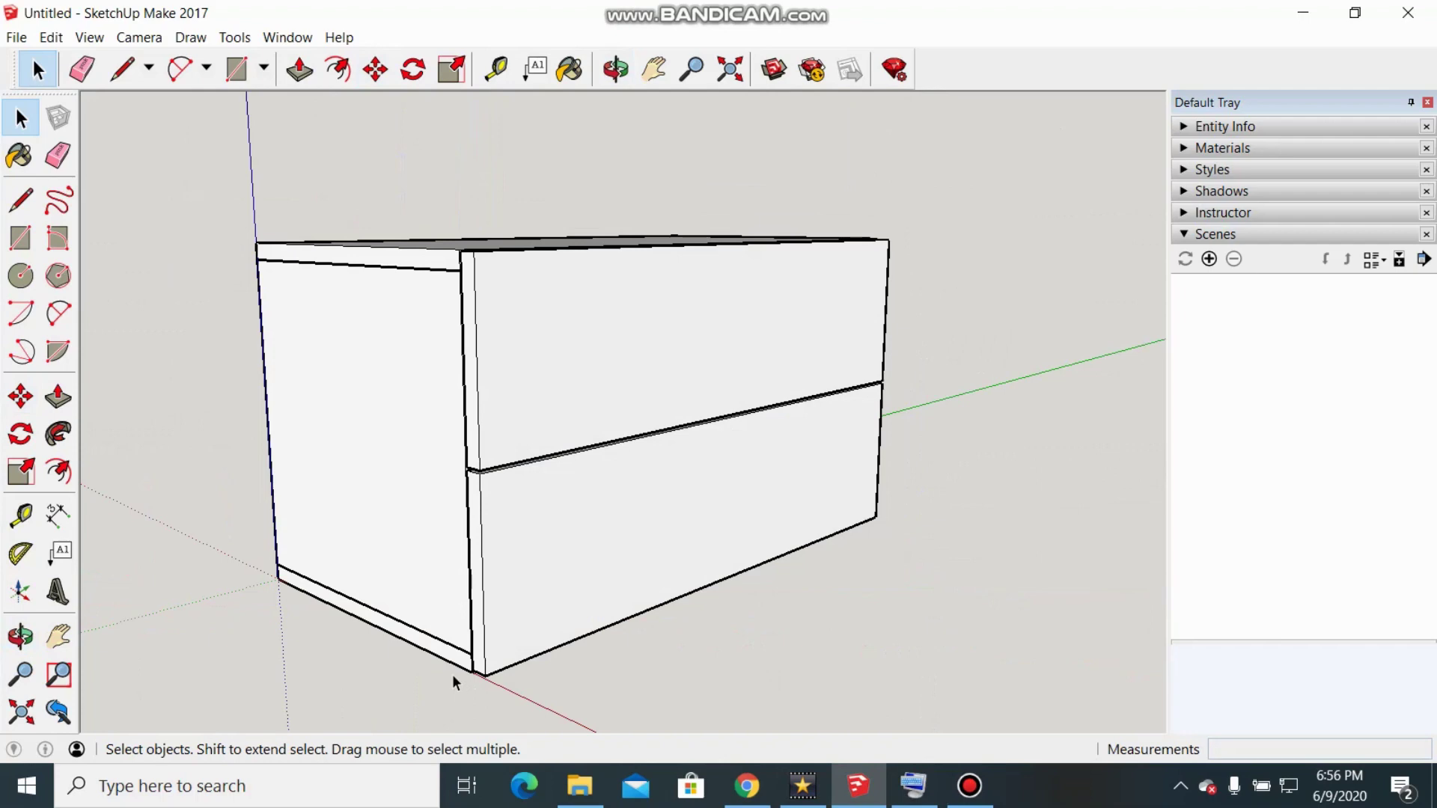
Open the 3D Warehouse model library and search it for "HANDLE DRAWER"
left_click(17, 39)
mouse_move(114, 278)
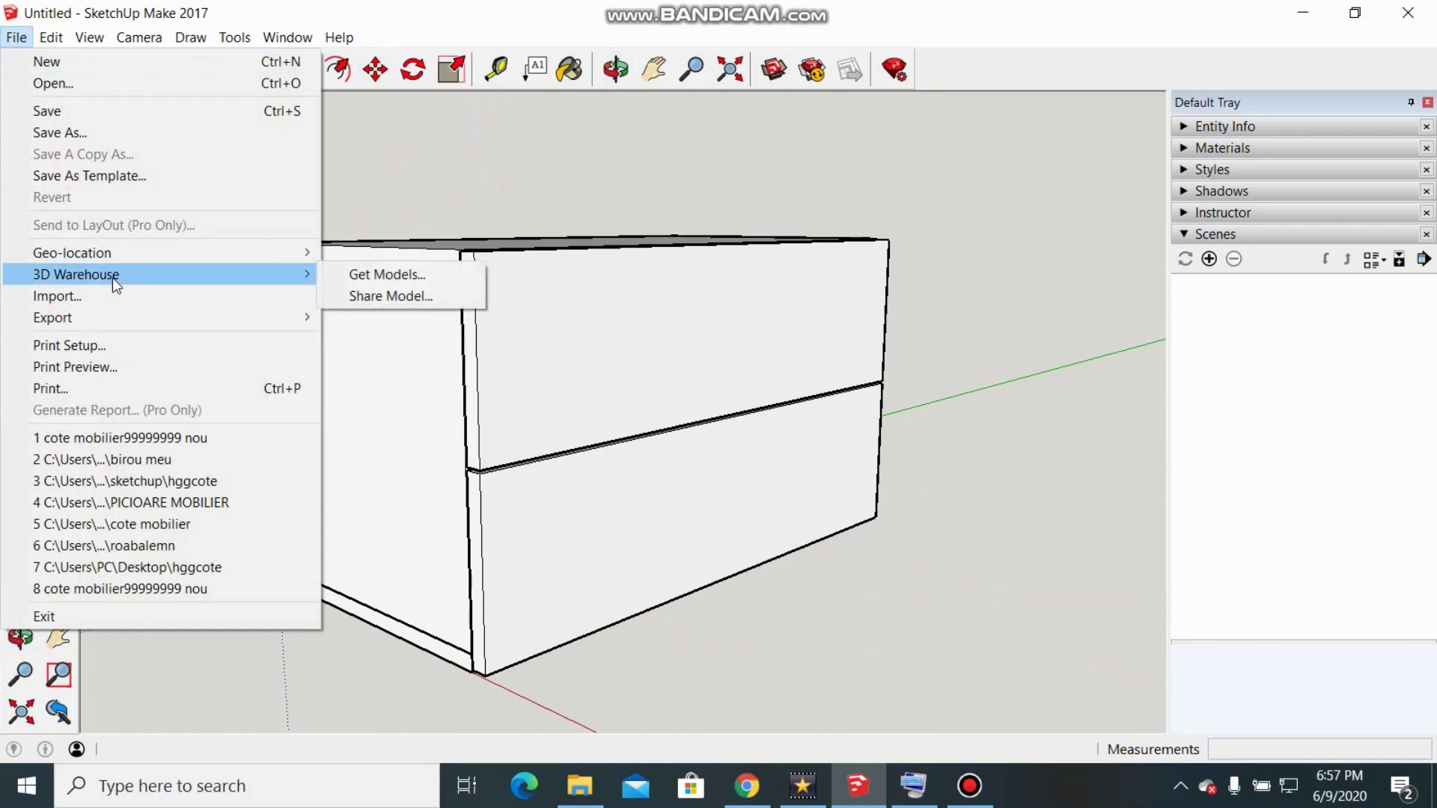
left_click(419, 277)
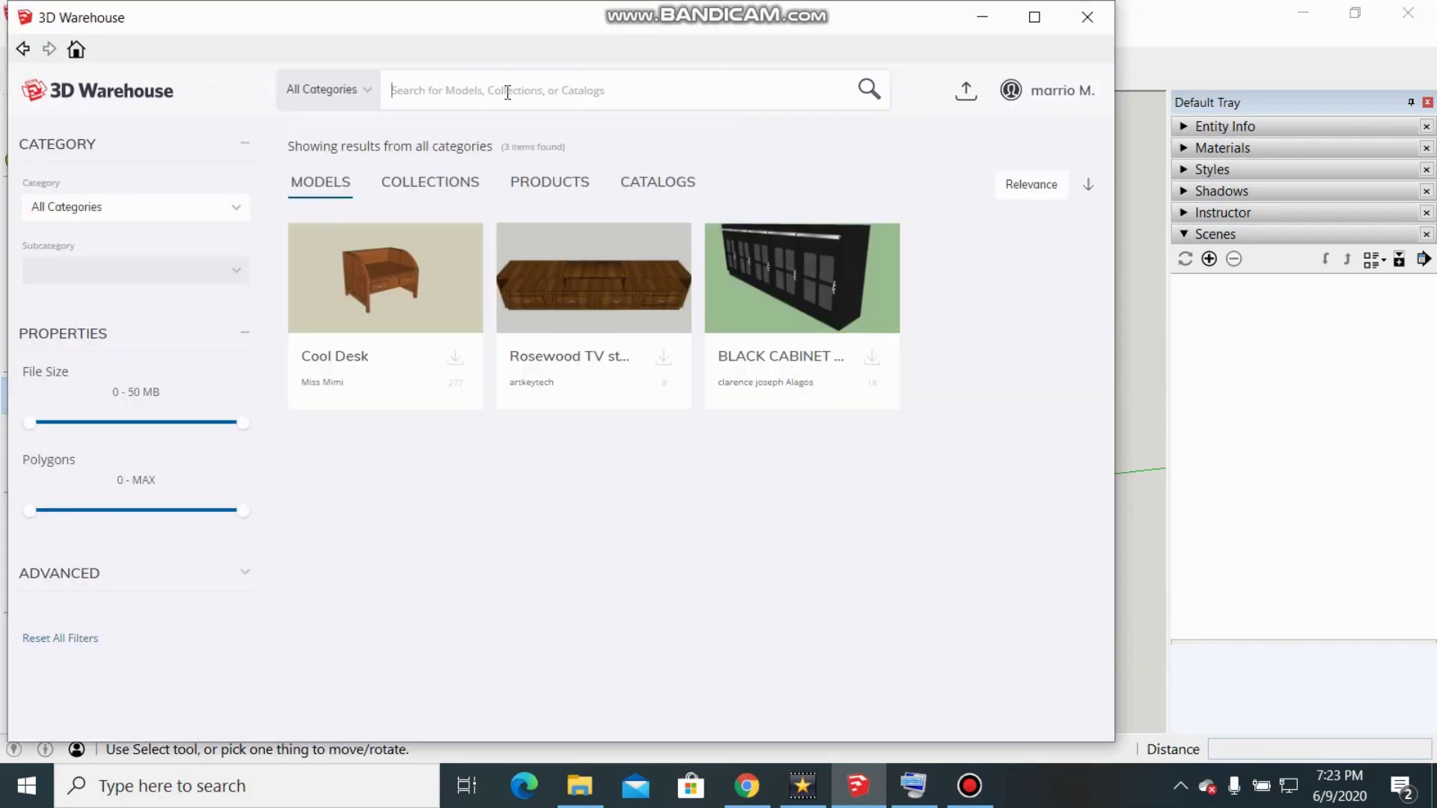
type("HANDLE DRAWER")
key("Return")
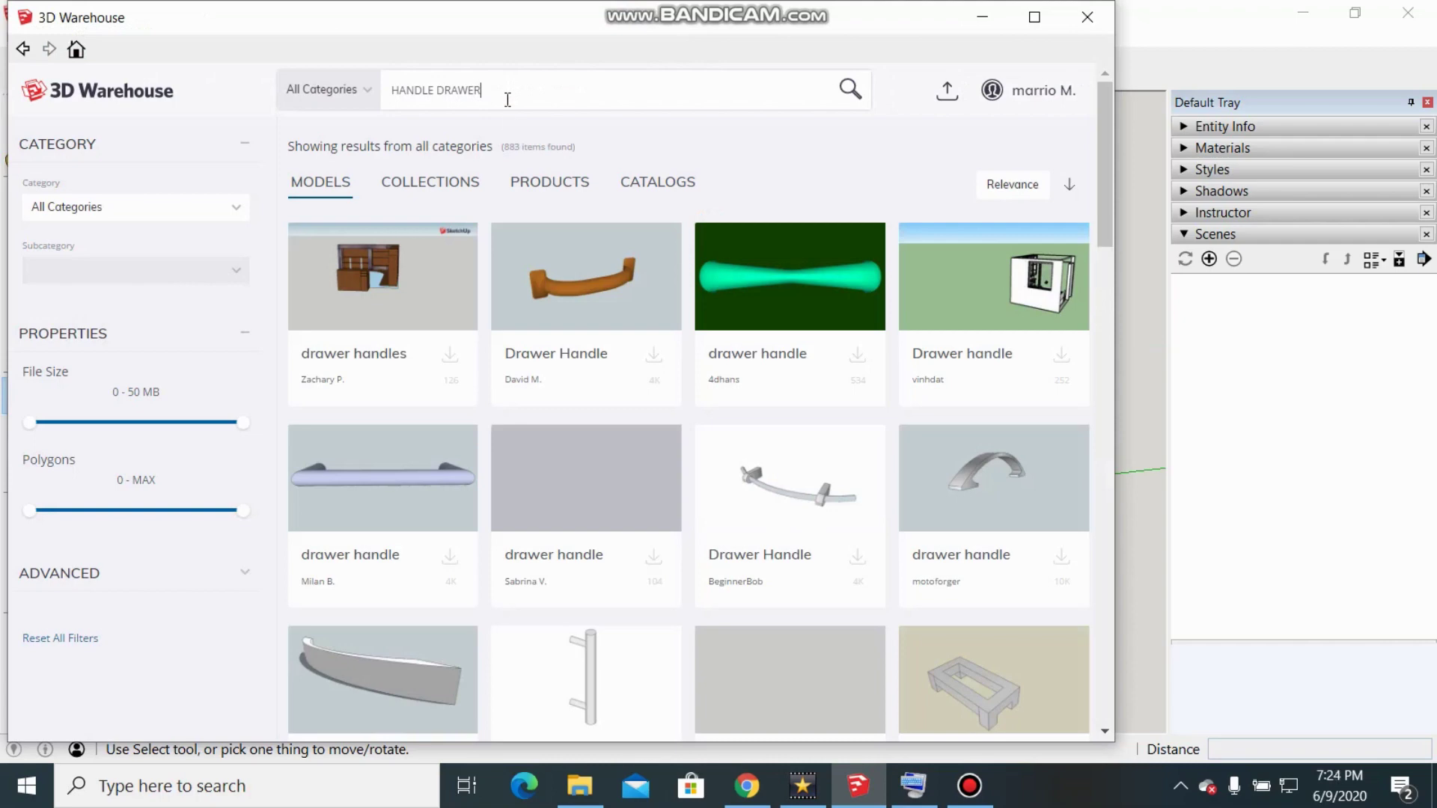
Browse the search results, download the orange-brown curved "Drawer Handle" model and load it into the current model
scroll(521, 209, "down", 4)
scroll(522, 213, "down", 10)
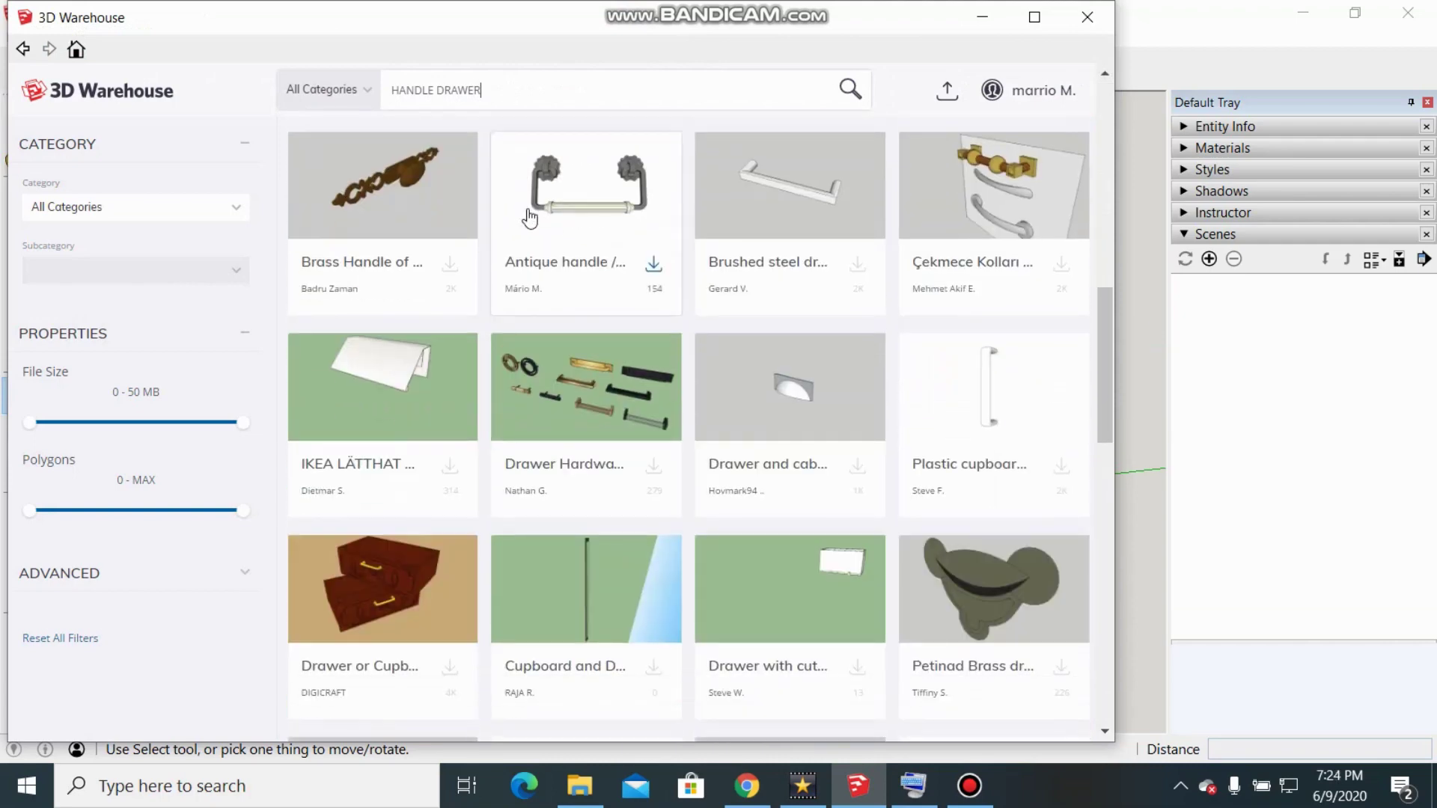
scroll(529, 217, "down", 2)
scroll(731, 373, "up", 3)
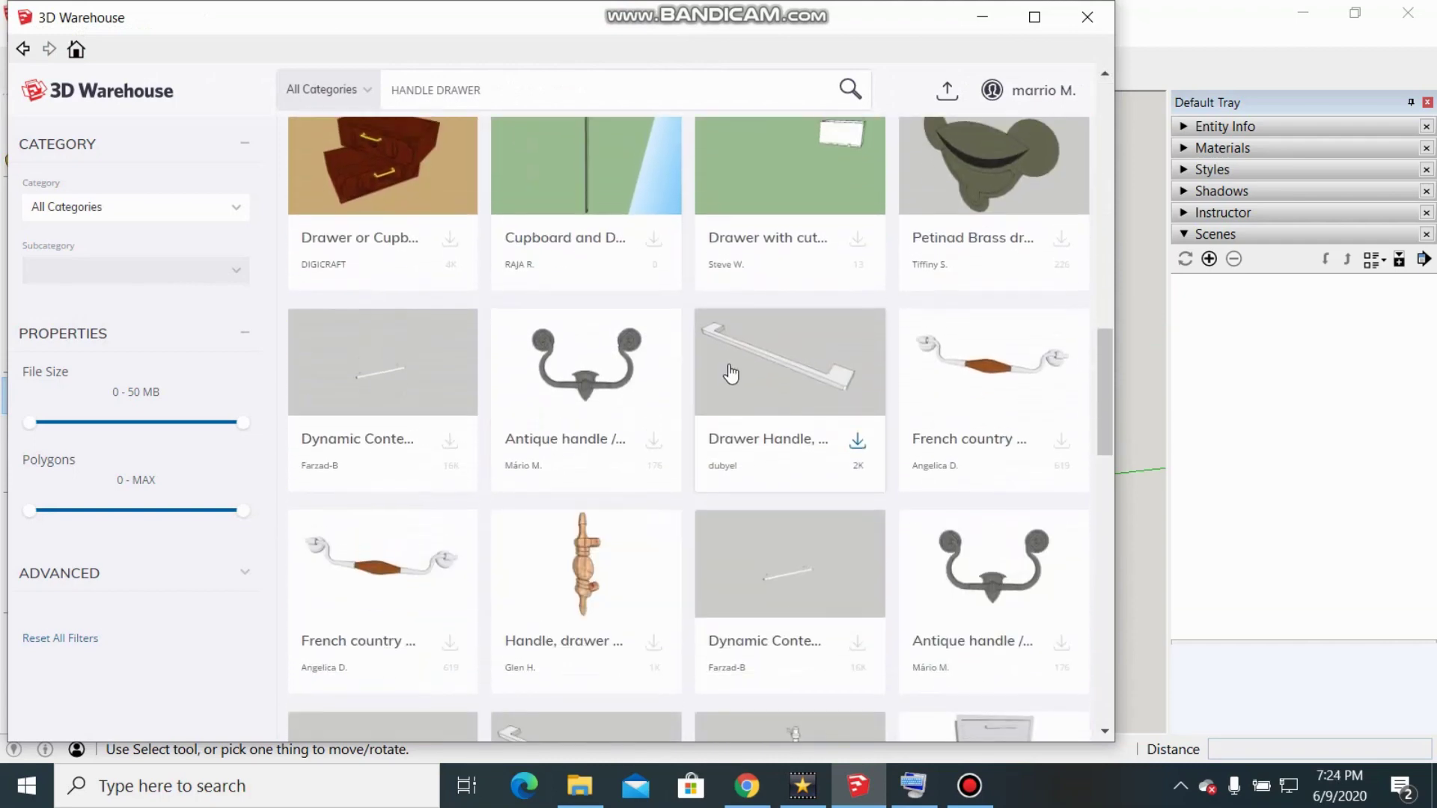
scroll(731, 374, "up", 10)
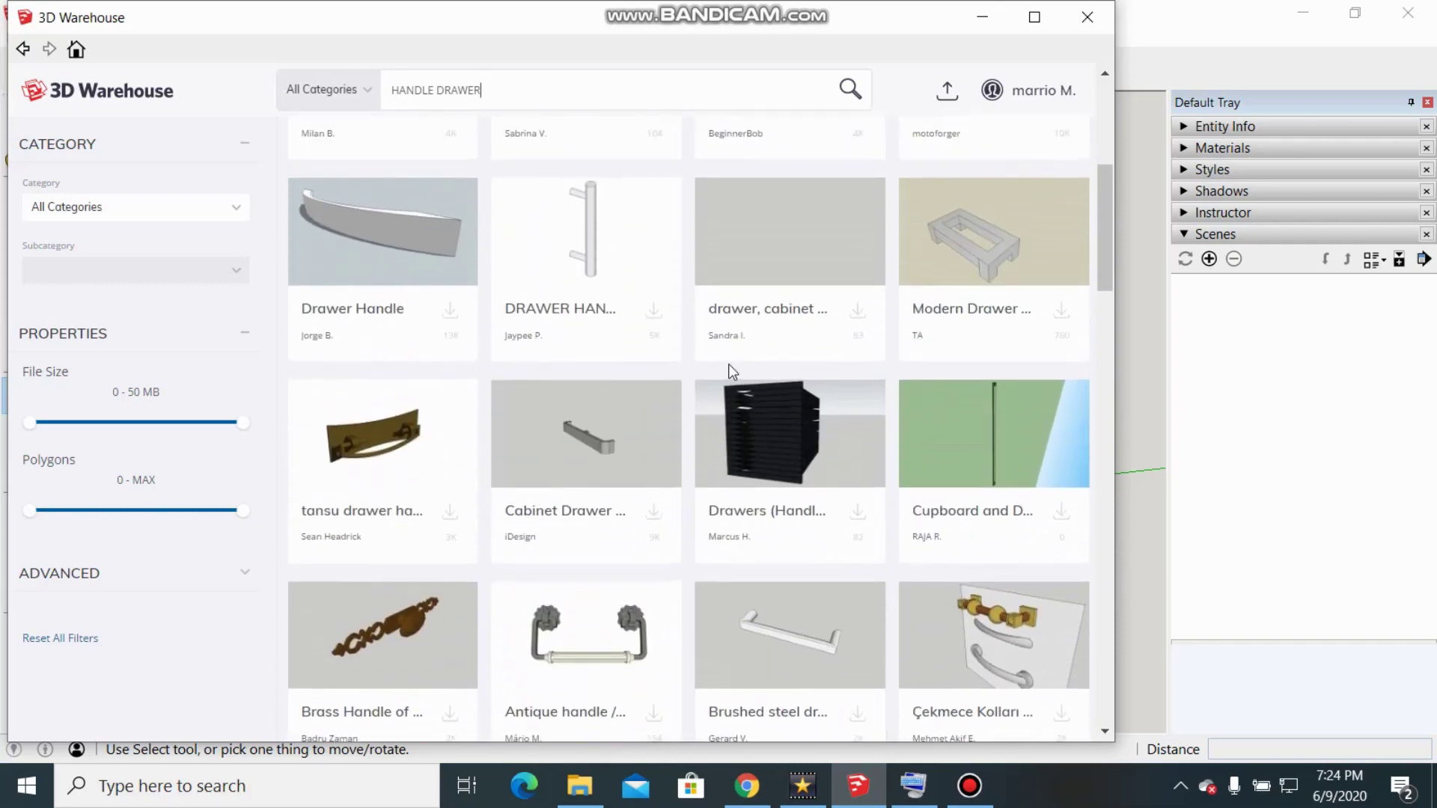
scroll(731, 370, "up", 3)
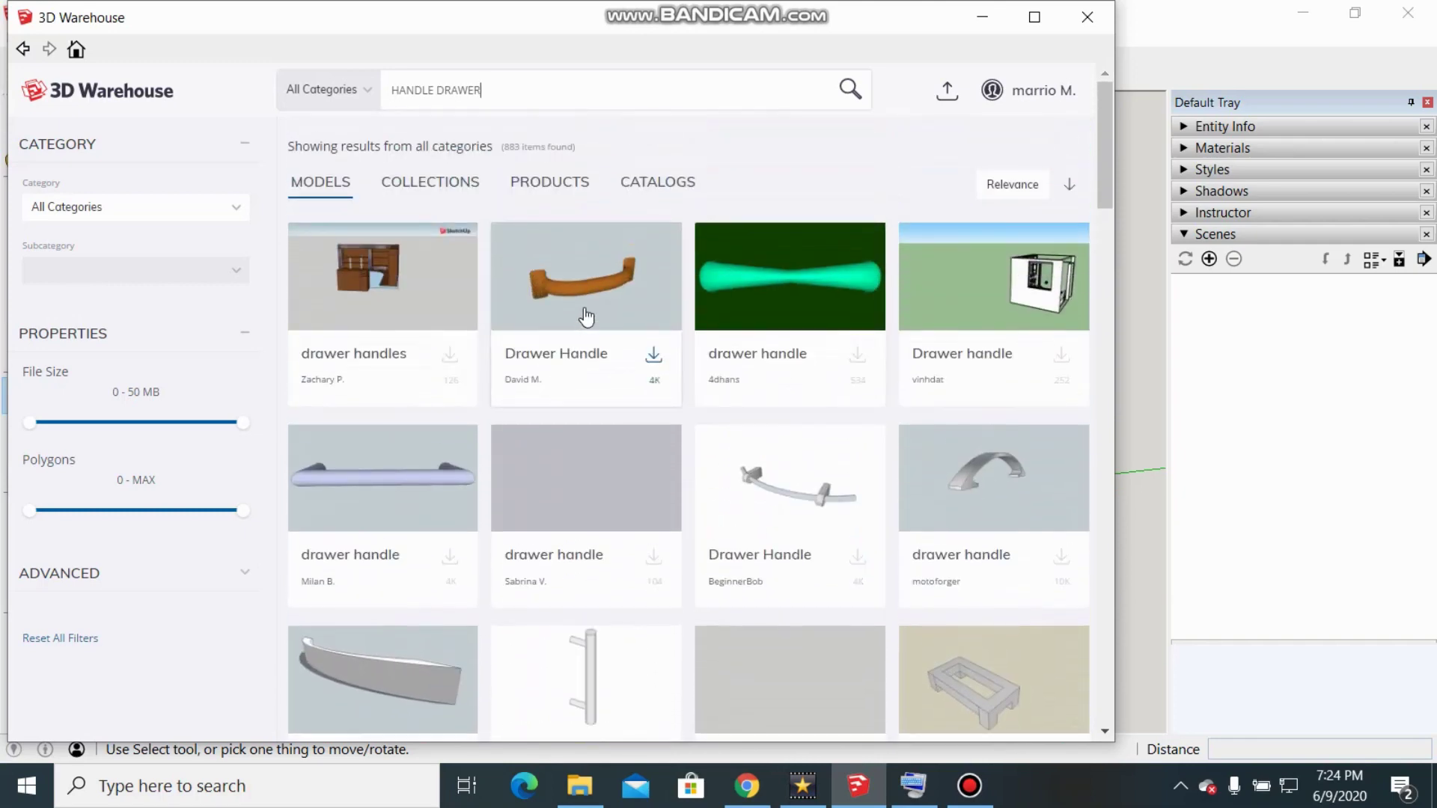
left_click(588, 296)
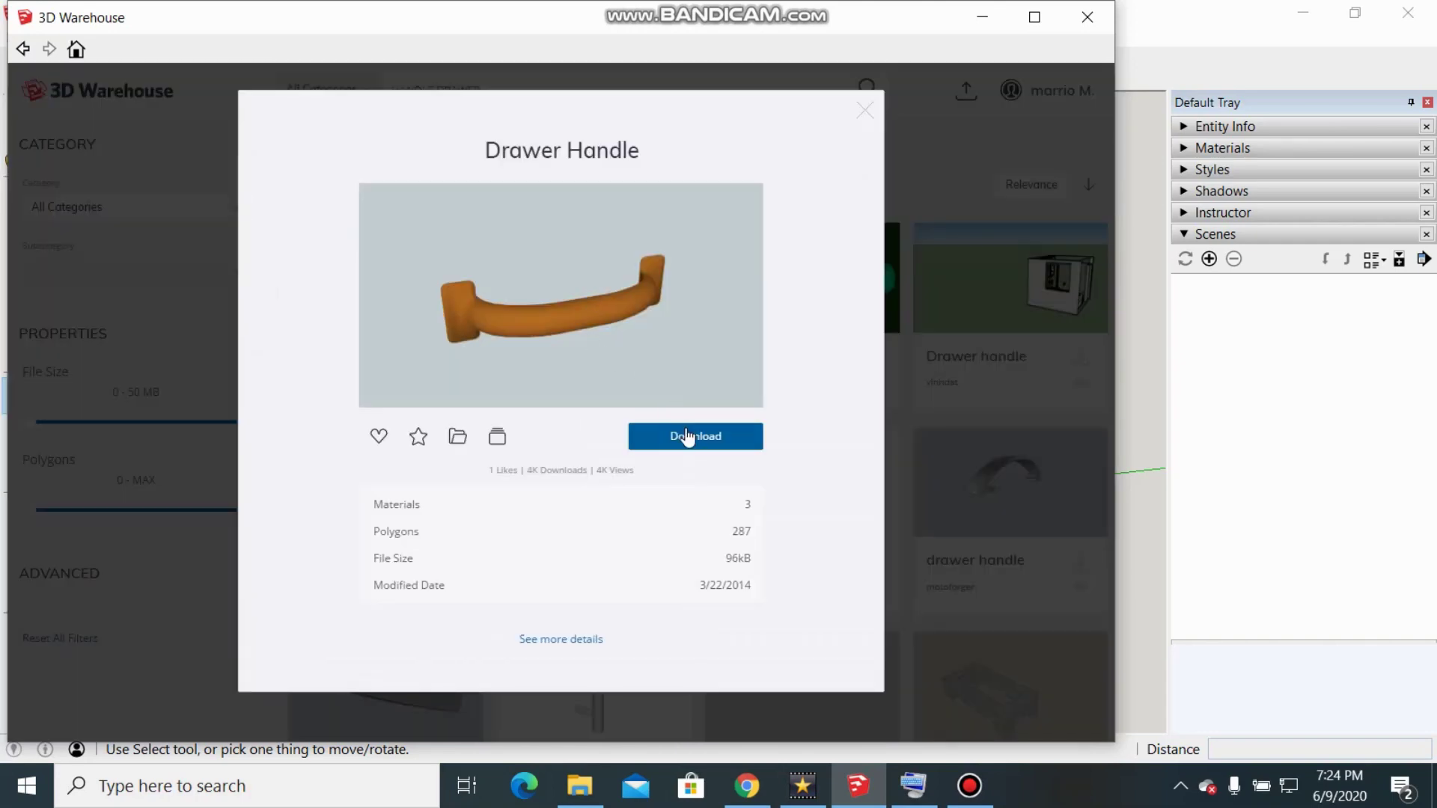
left_click(692, 436)
left_click(476, 434)
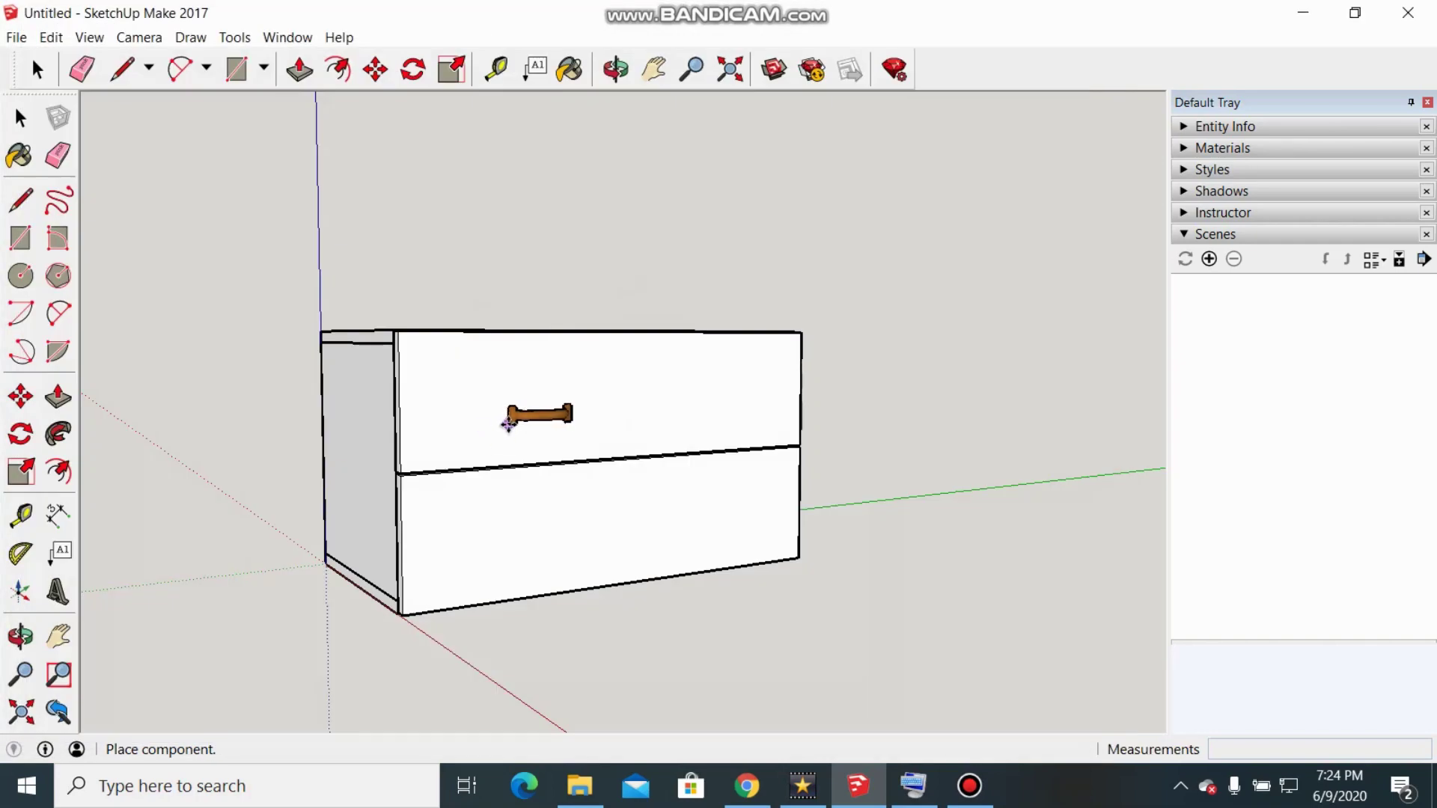
Place the loaded handle component on the face of the upper drawer front
middle_click_drag(508, 425, 670, 533)
scroll(659, 434, "up", 5)
scroll(644, 446, "up", 4)
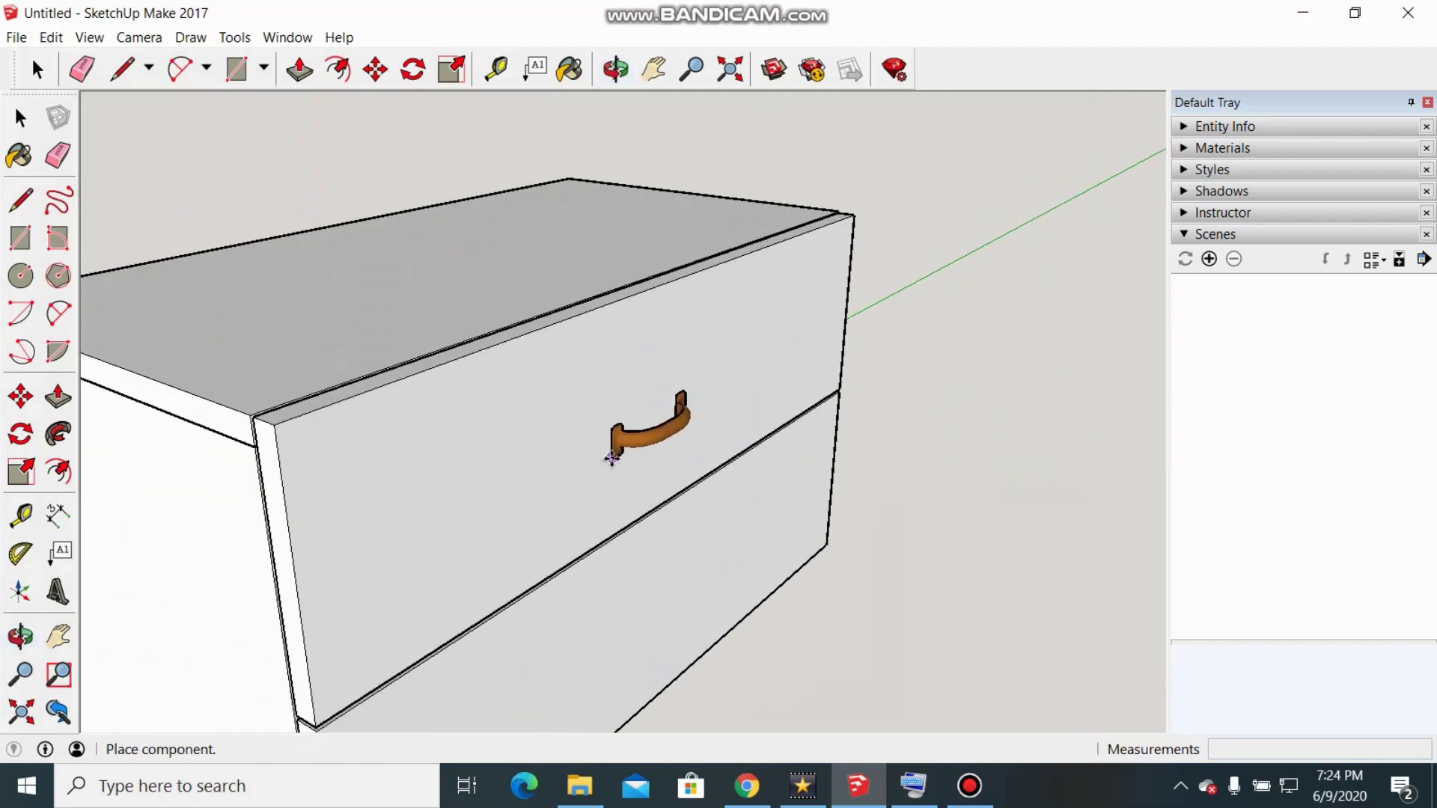
scroll(561, 426, "up", 2)
left_click(544, 401)
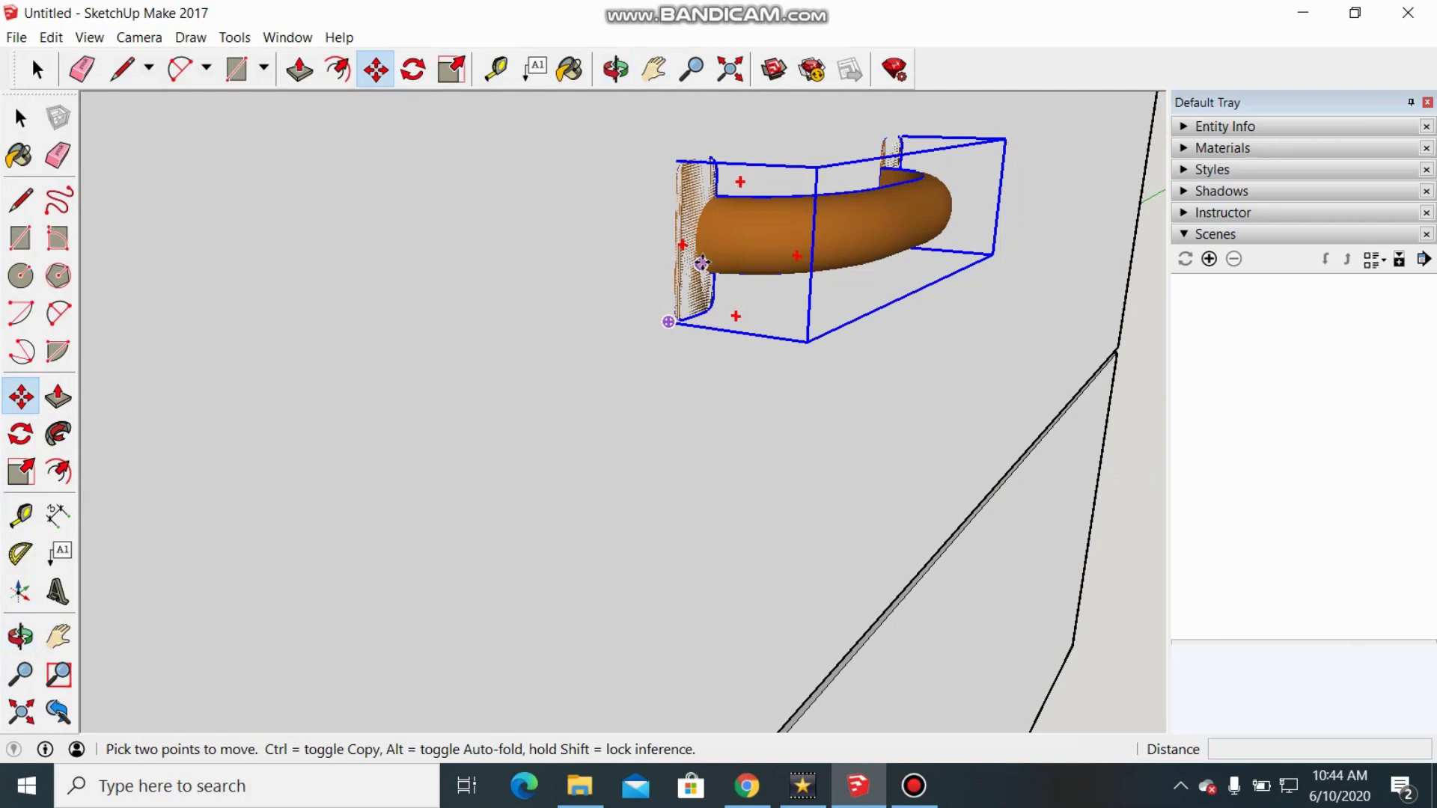
left_click(701, 263)
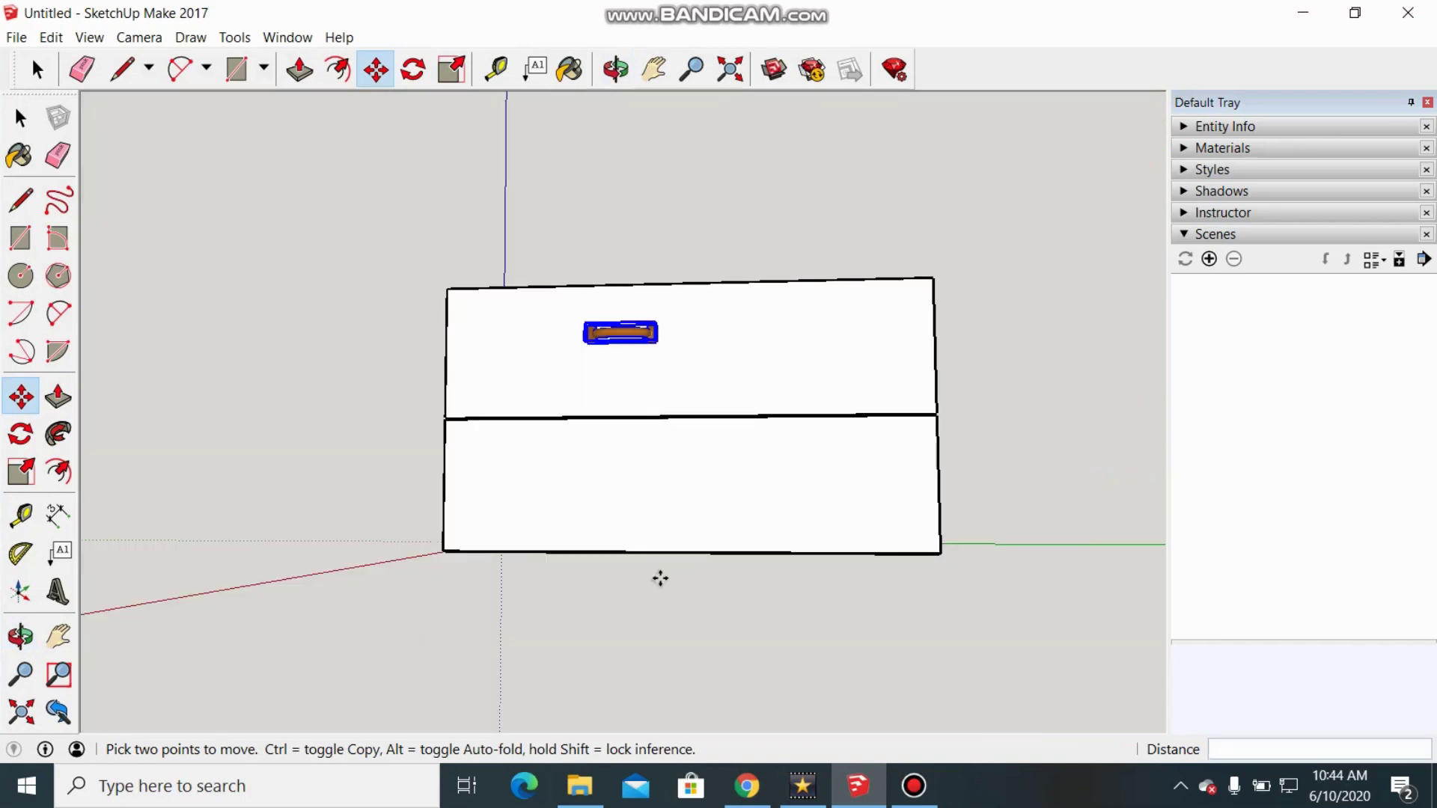
Move the handle along the green axis from its midpoint to align with the midpoint of the upper drawer front's top edge
scroll(629, 384, "up", 2)
scroll(629, 389, "up", 1)
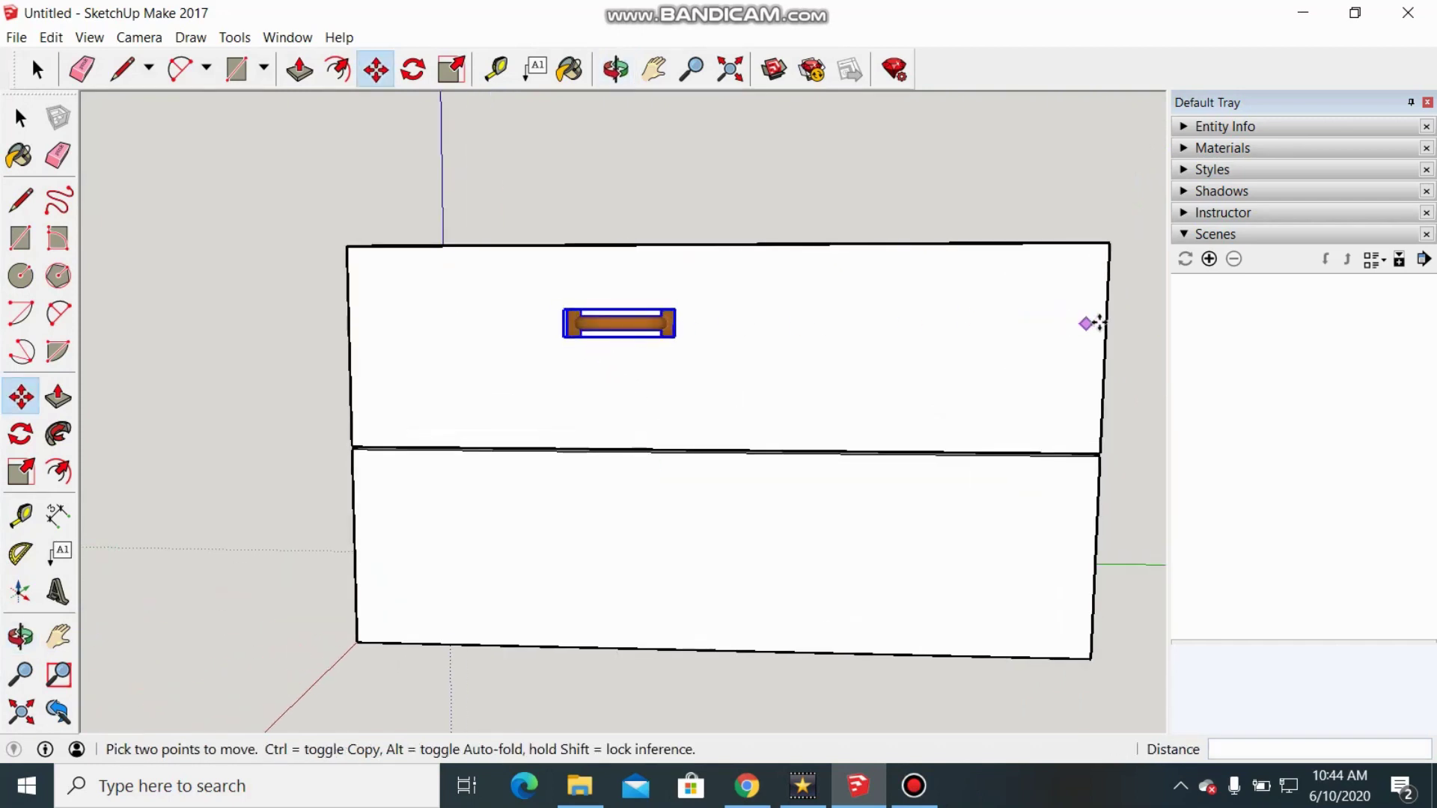
middle_click_drag(629, 575, 737, 485)
scroll(738, 485, "up", 2)
scroll(725, 151, "up", 2)
middle_click_drag(726, 150, 709, 322)
scroll(709, 322, "up", 3)
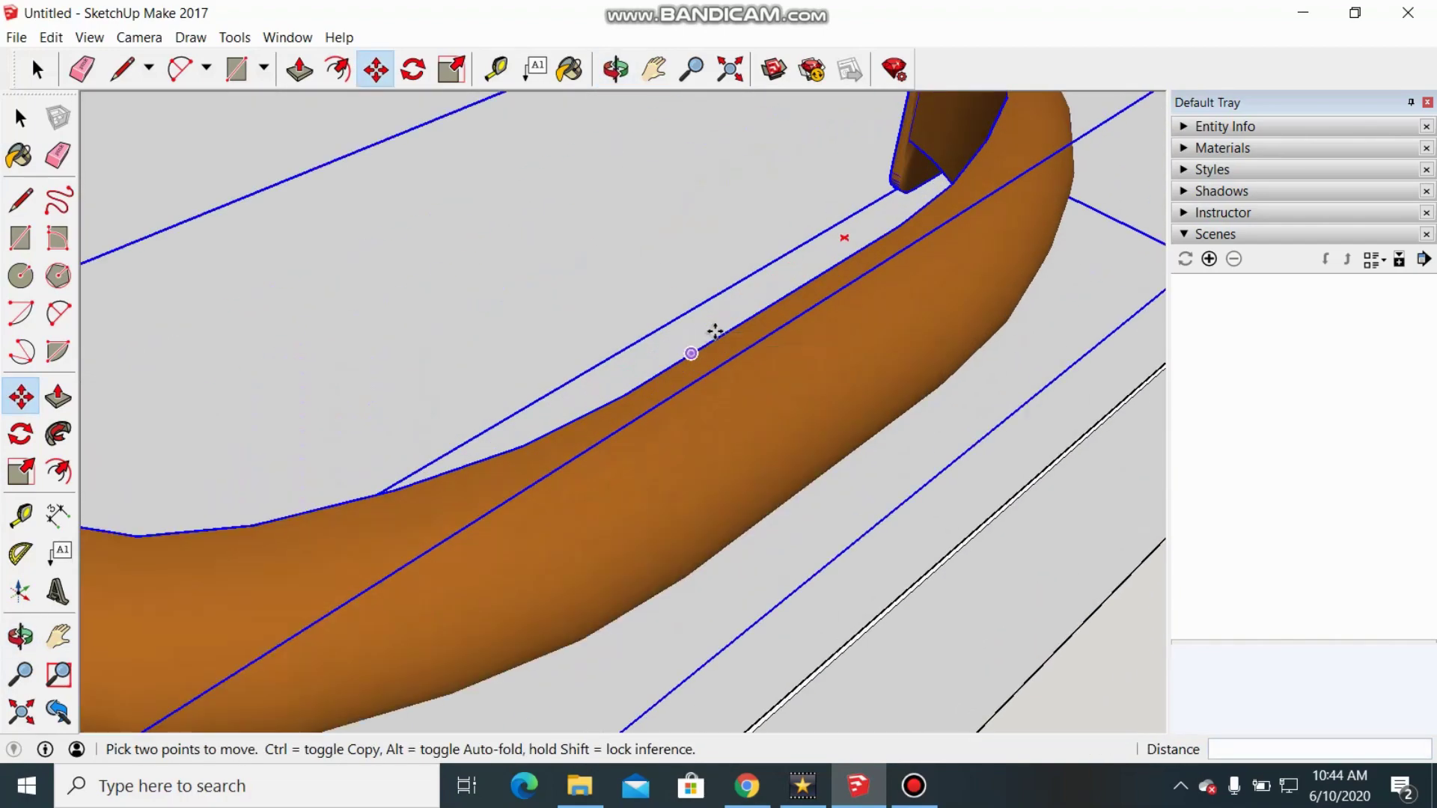
left_click(688, 359)
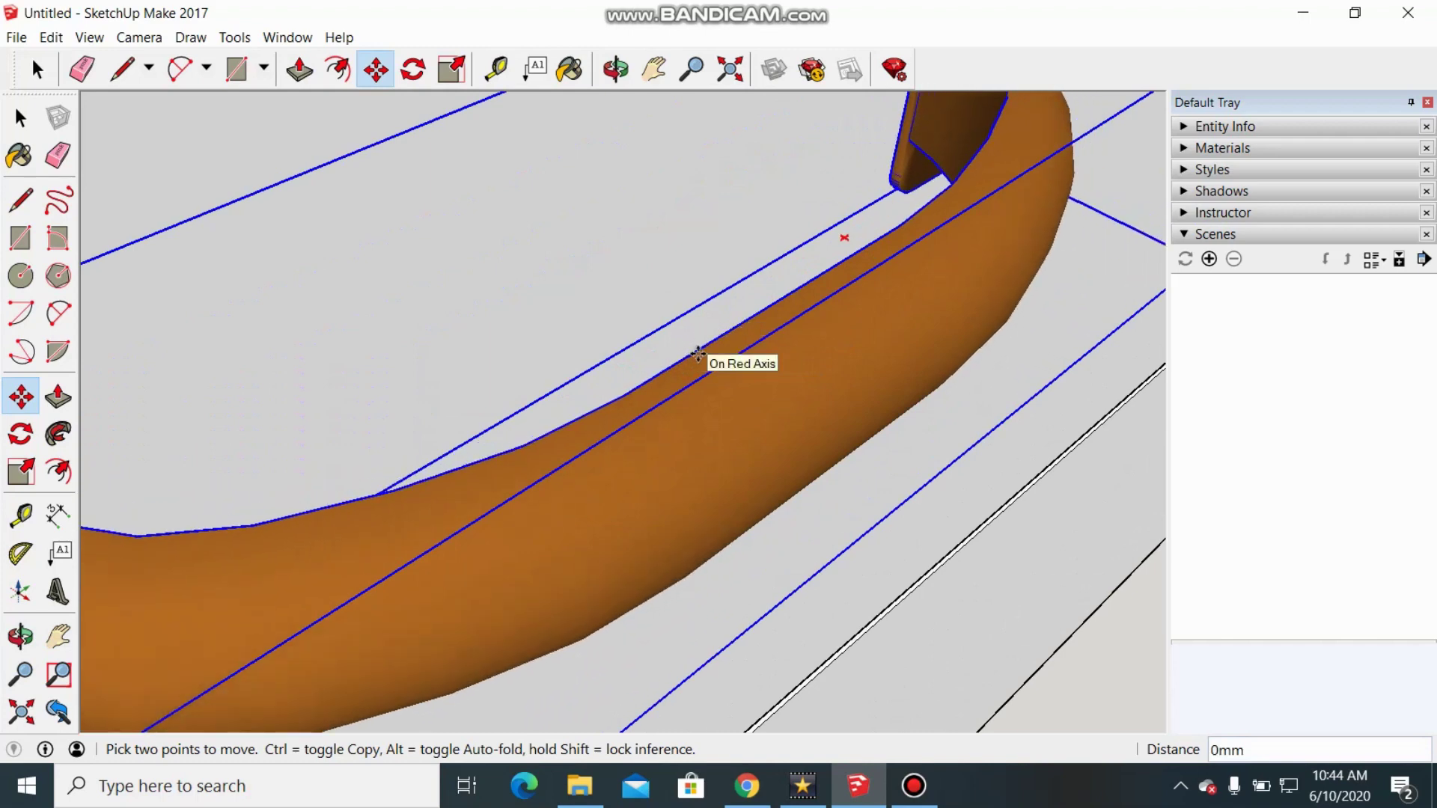
scroll(698, 355, "down", 10)
scroll(730, 306, "down", 8)
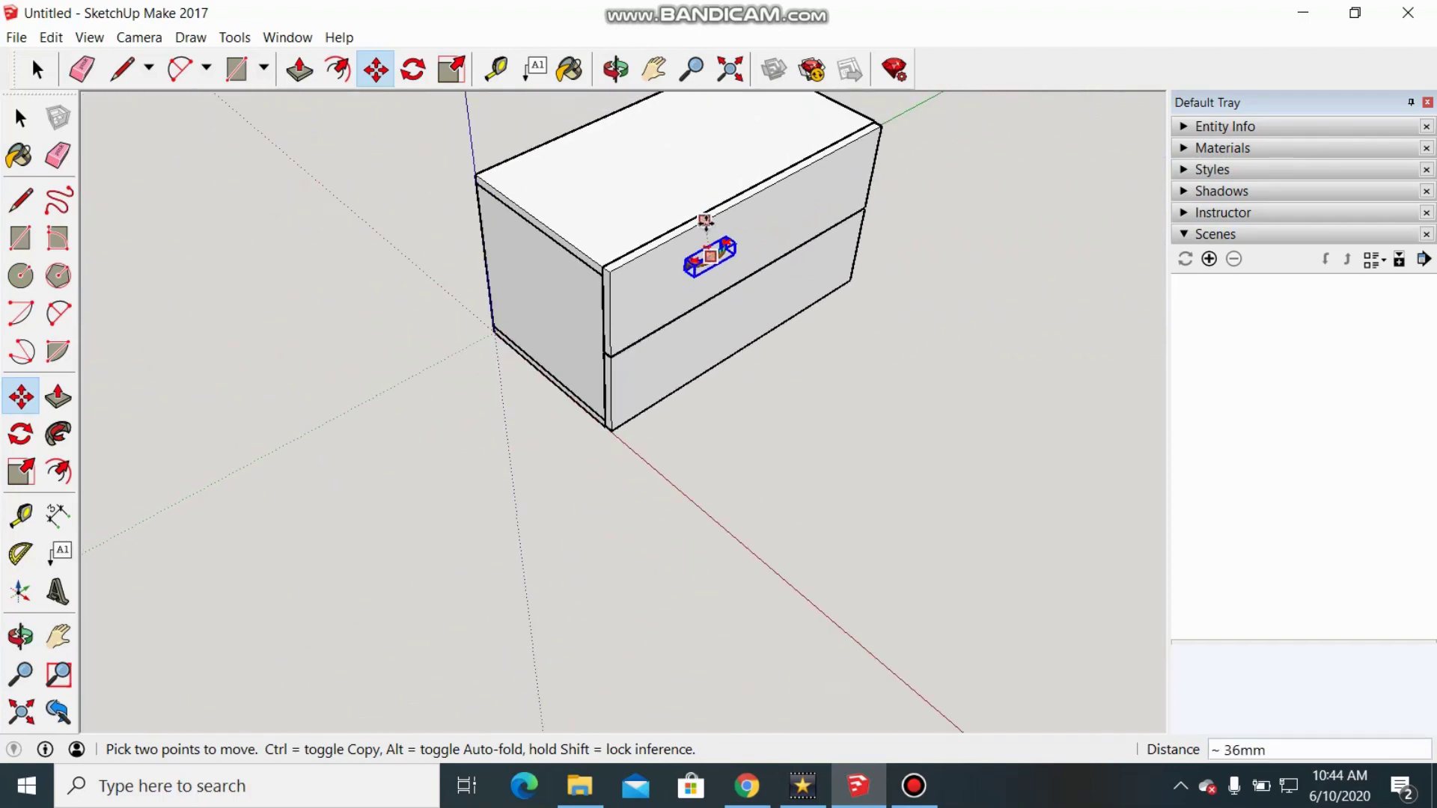
scroll(764, 187, "up", 5)
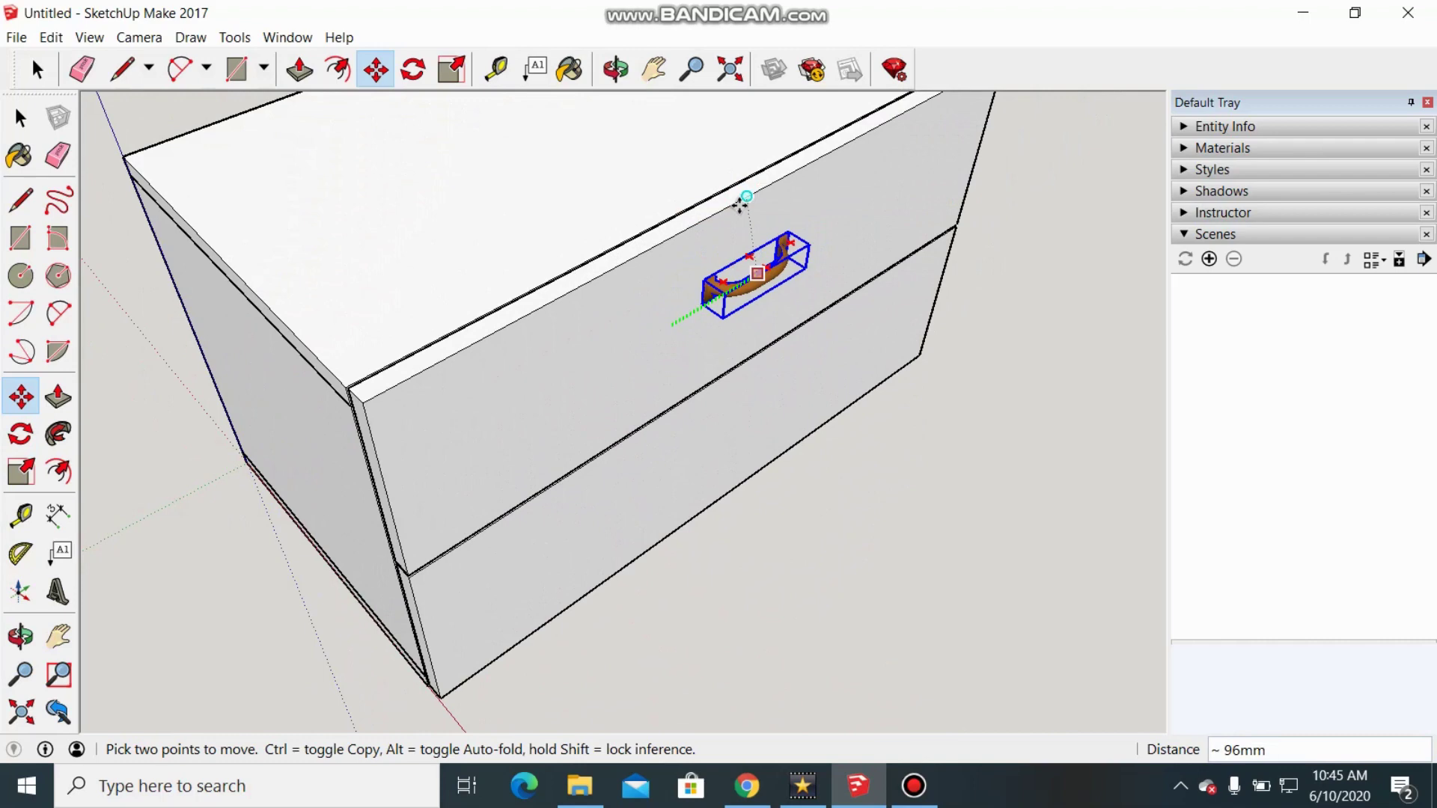
left_click(741, 204)
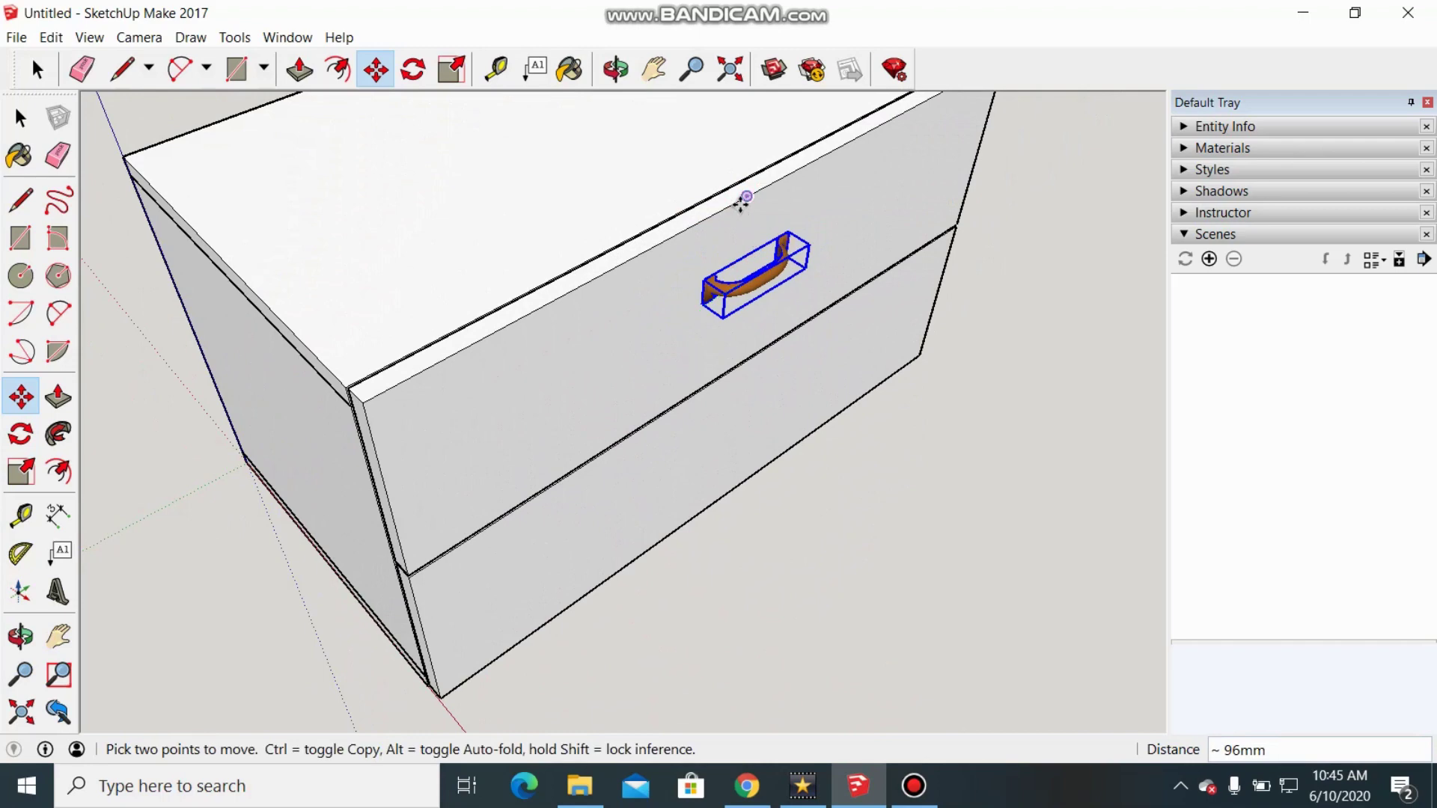
Move the handle vertically from its end edge's midpoint to the mid-height of the upper drawer front's side edge, then deselect it
middle_click_drag(876, 548, 665, 296)
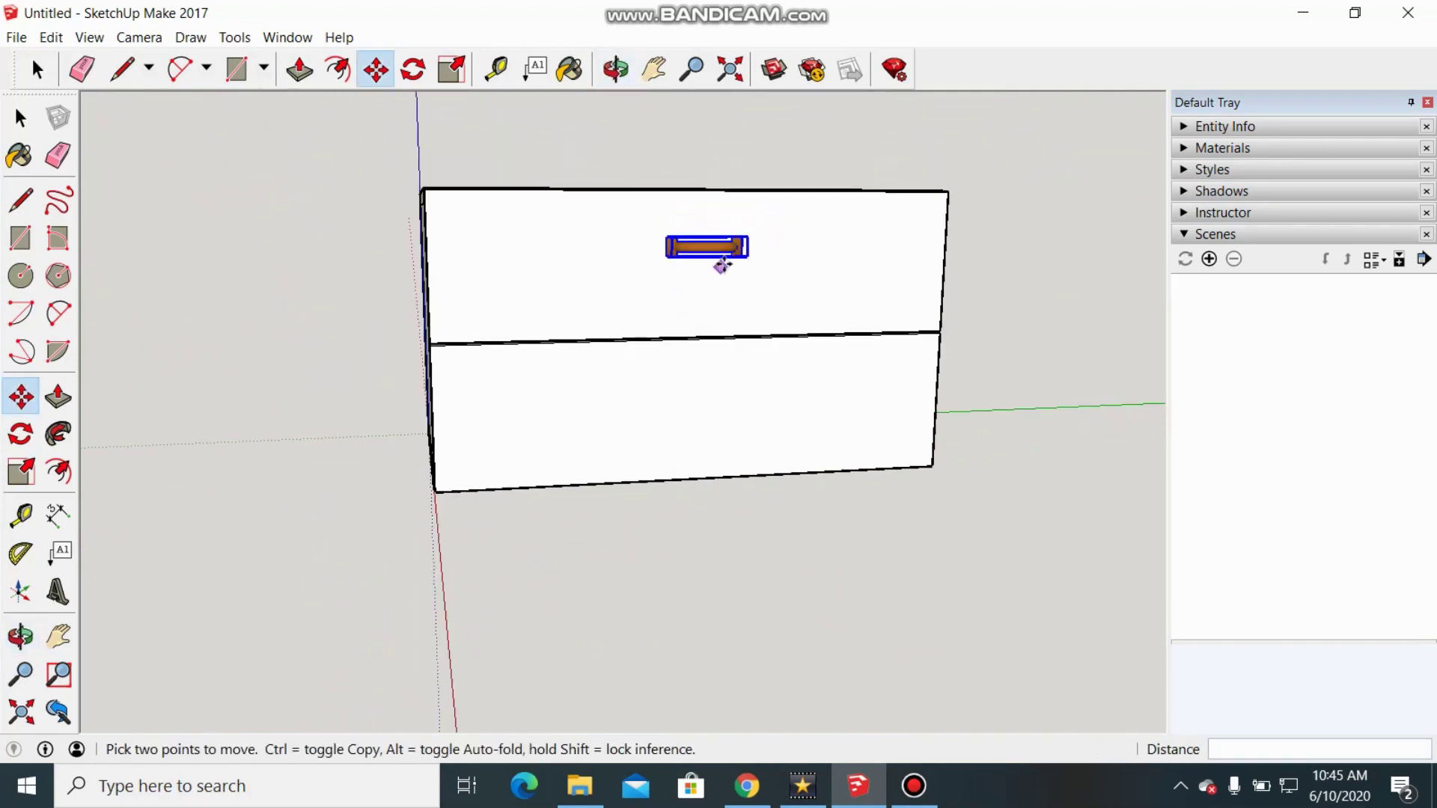
scroll(822, 176, "up", 4)
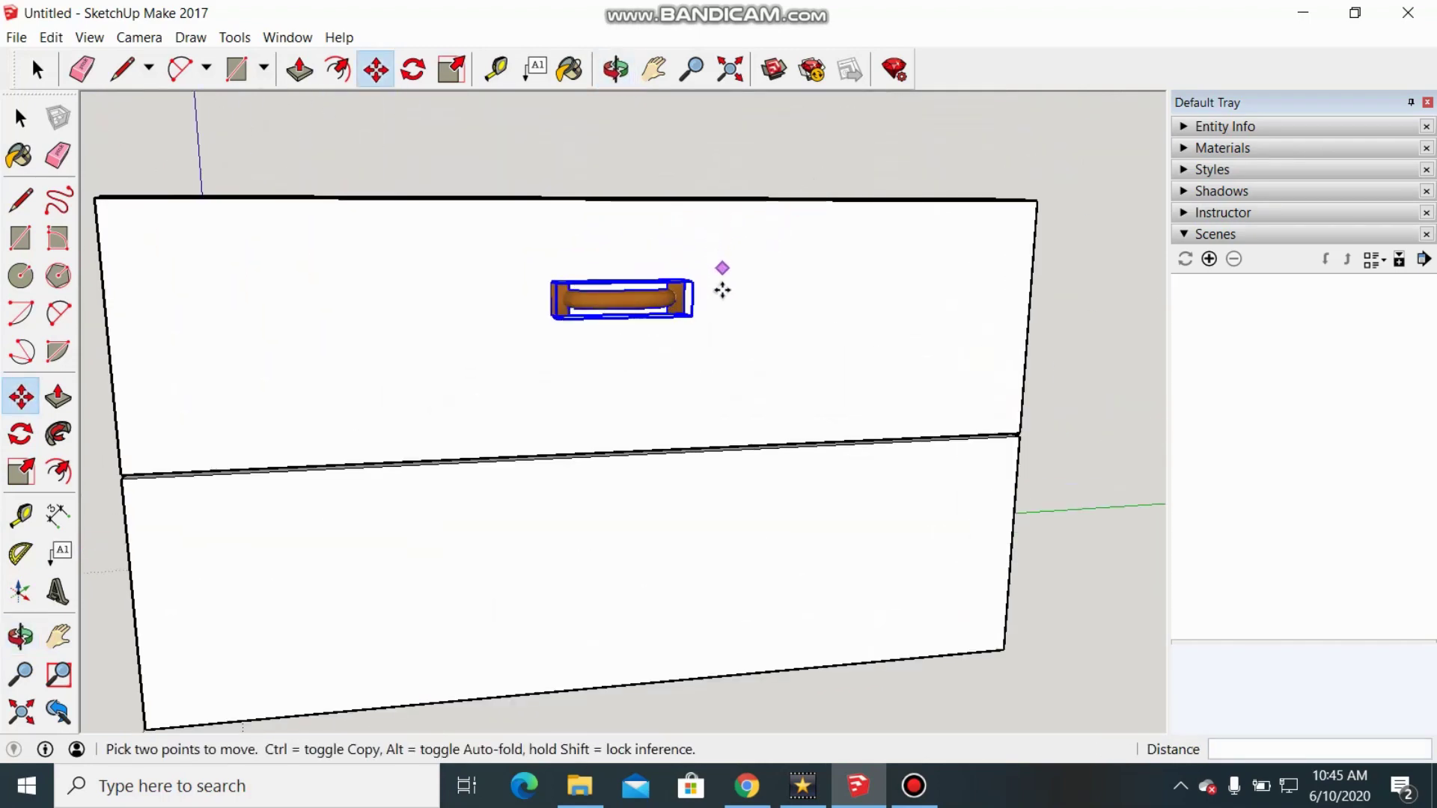
middle_click_drag(779, 325, 621, 318)
scroll(621, 318, "up", 5)
scroll(653, 285, "up", 2)
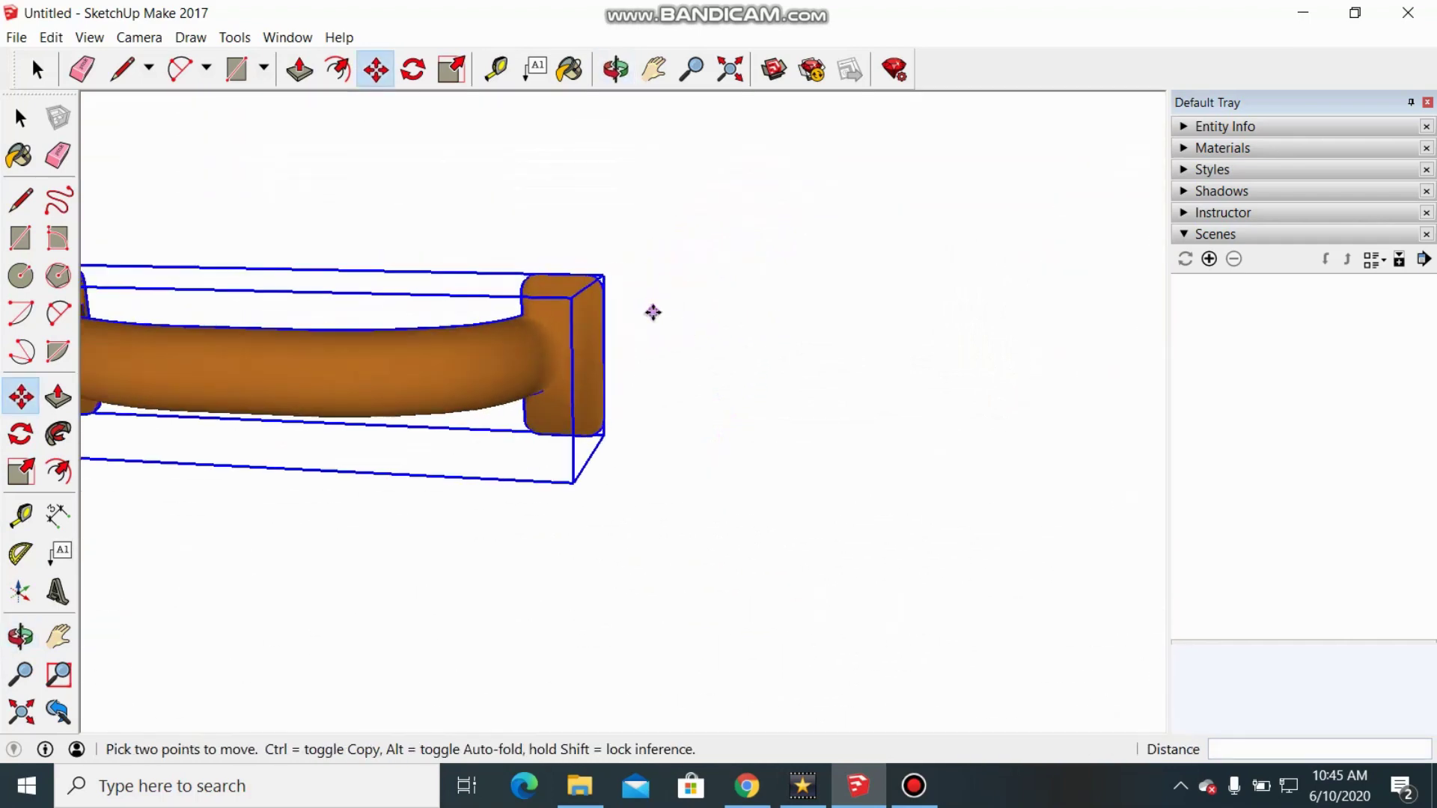
scroll(654, 312, "up", 2)
scroll(636, 408, "up", 2)
scroll(614, 356, "up", 2)
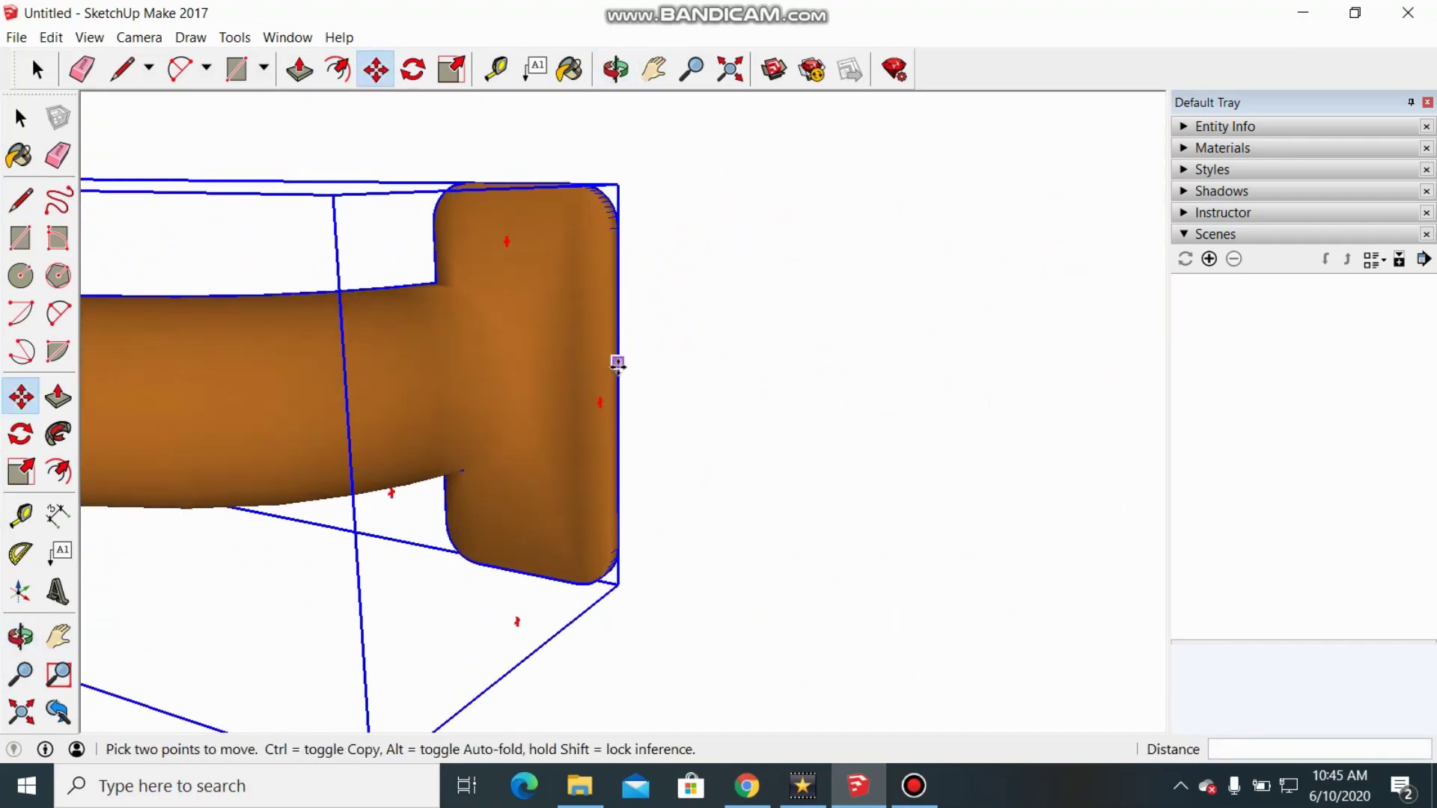
left_click(618, 349)
scroll(759, 351, "down", 8)
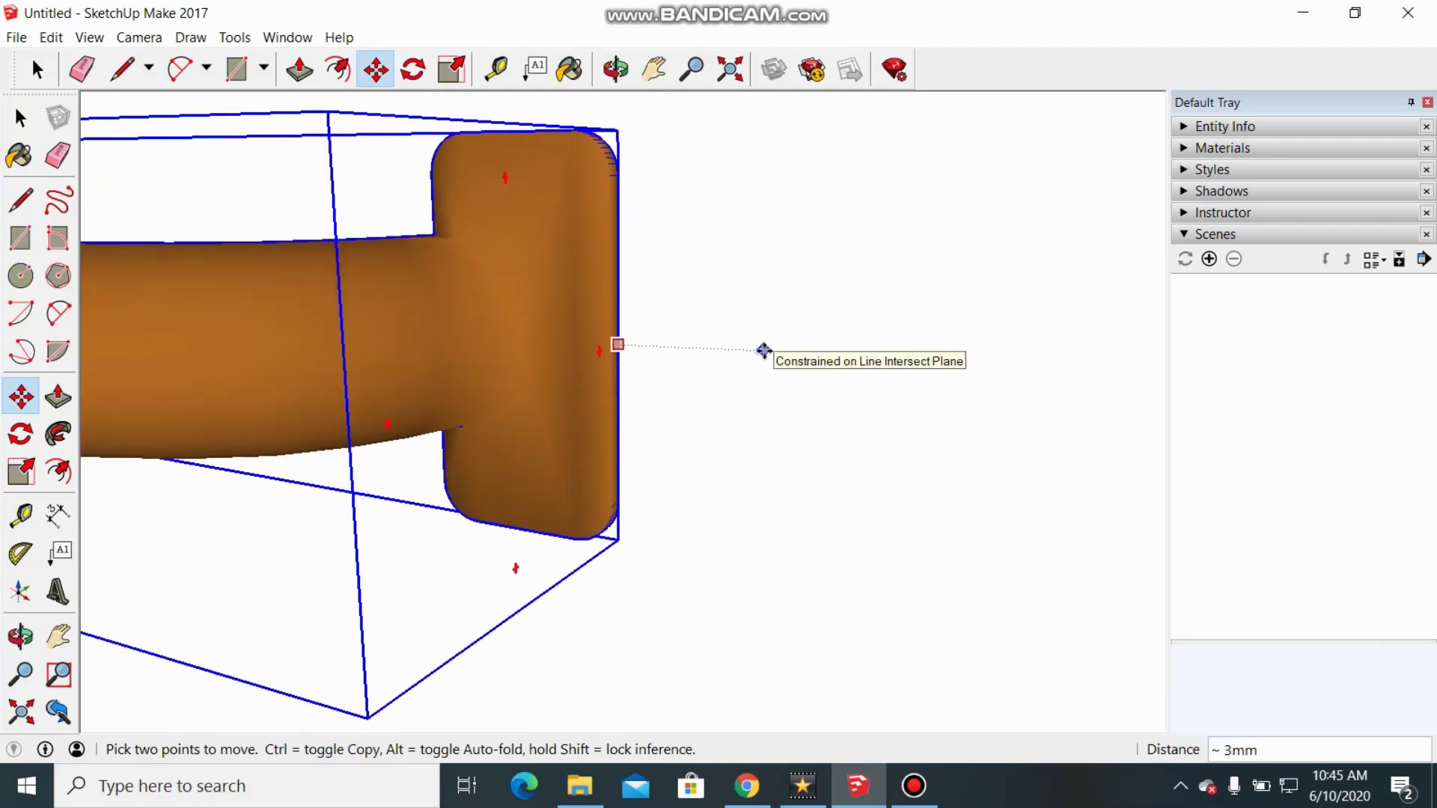
scroll(760, 351, "down", 4)
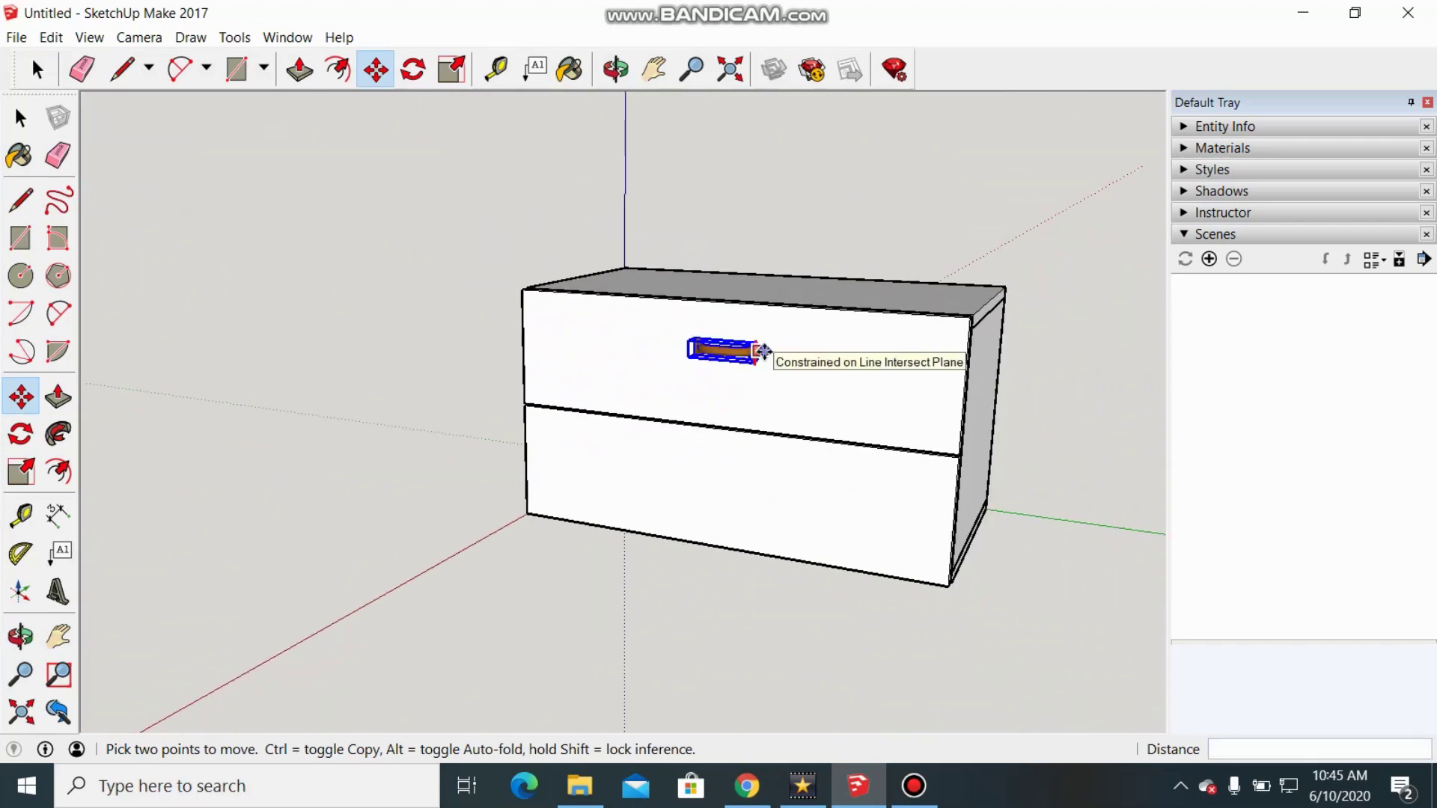
scroll(959, 384, "up", 5)
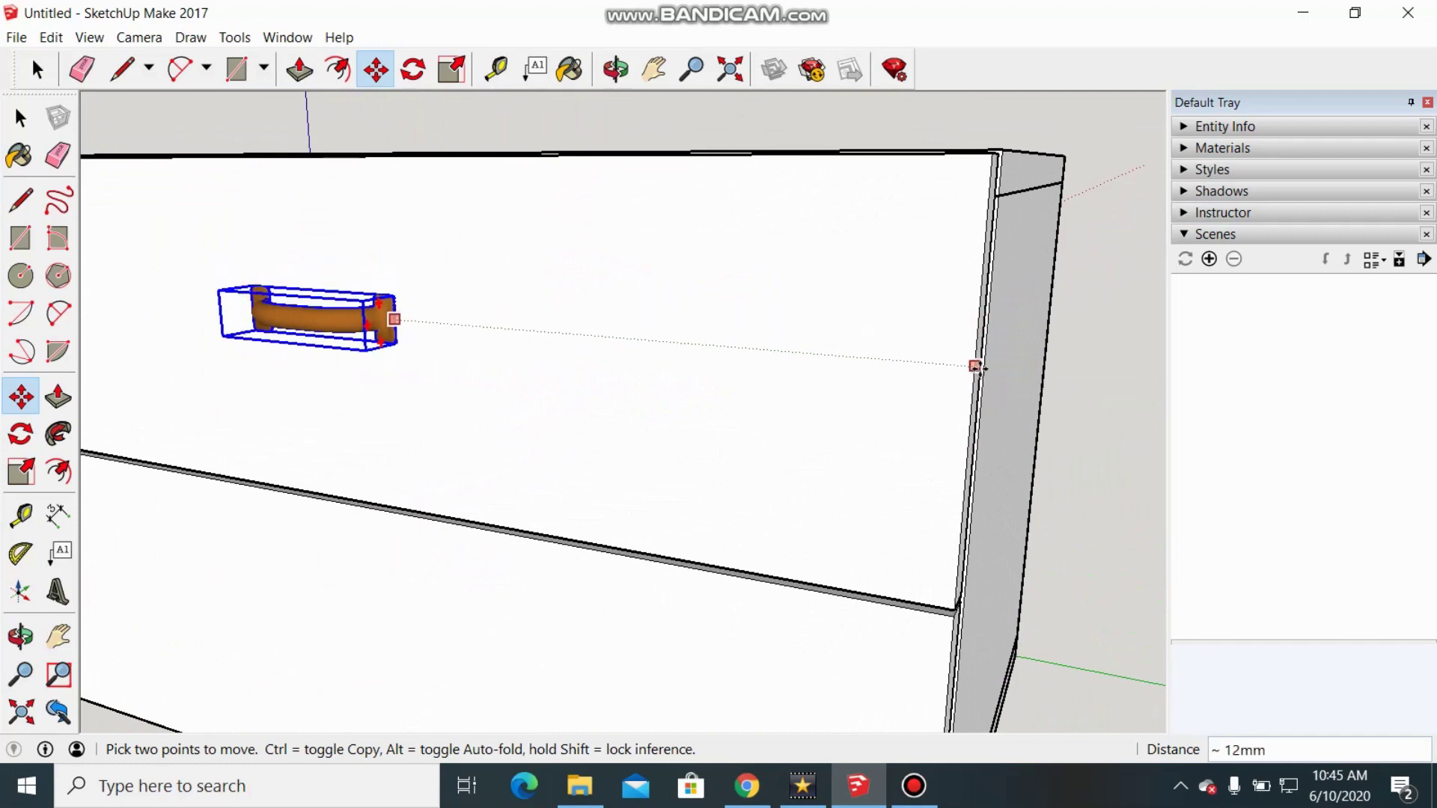
left_click(975, 391)
scroll(925, 410, "down", 6)
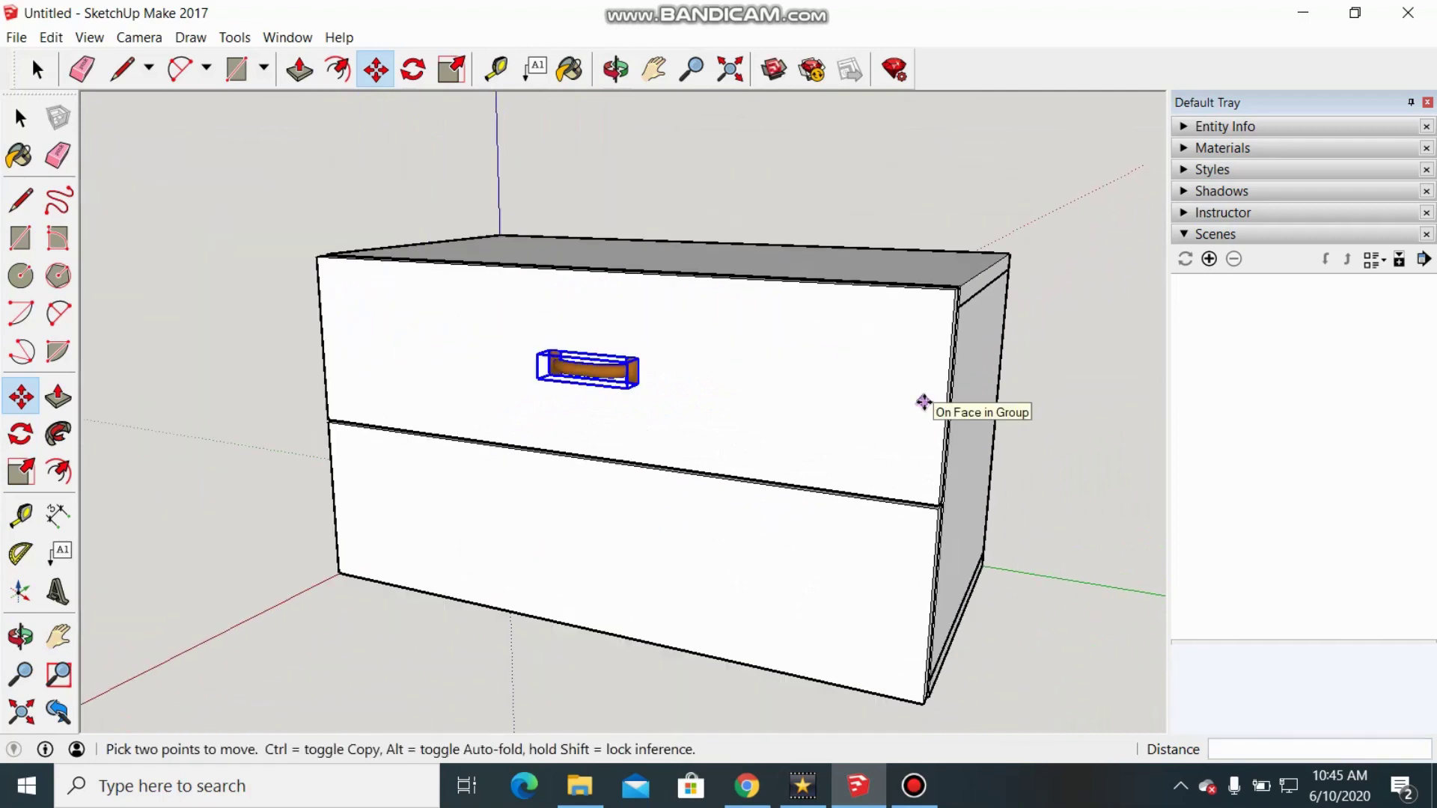
middle_click_drag(831, 443, 881, 504)
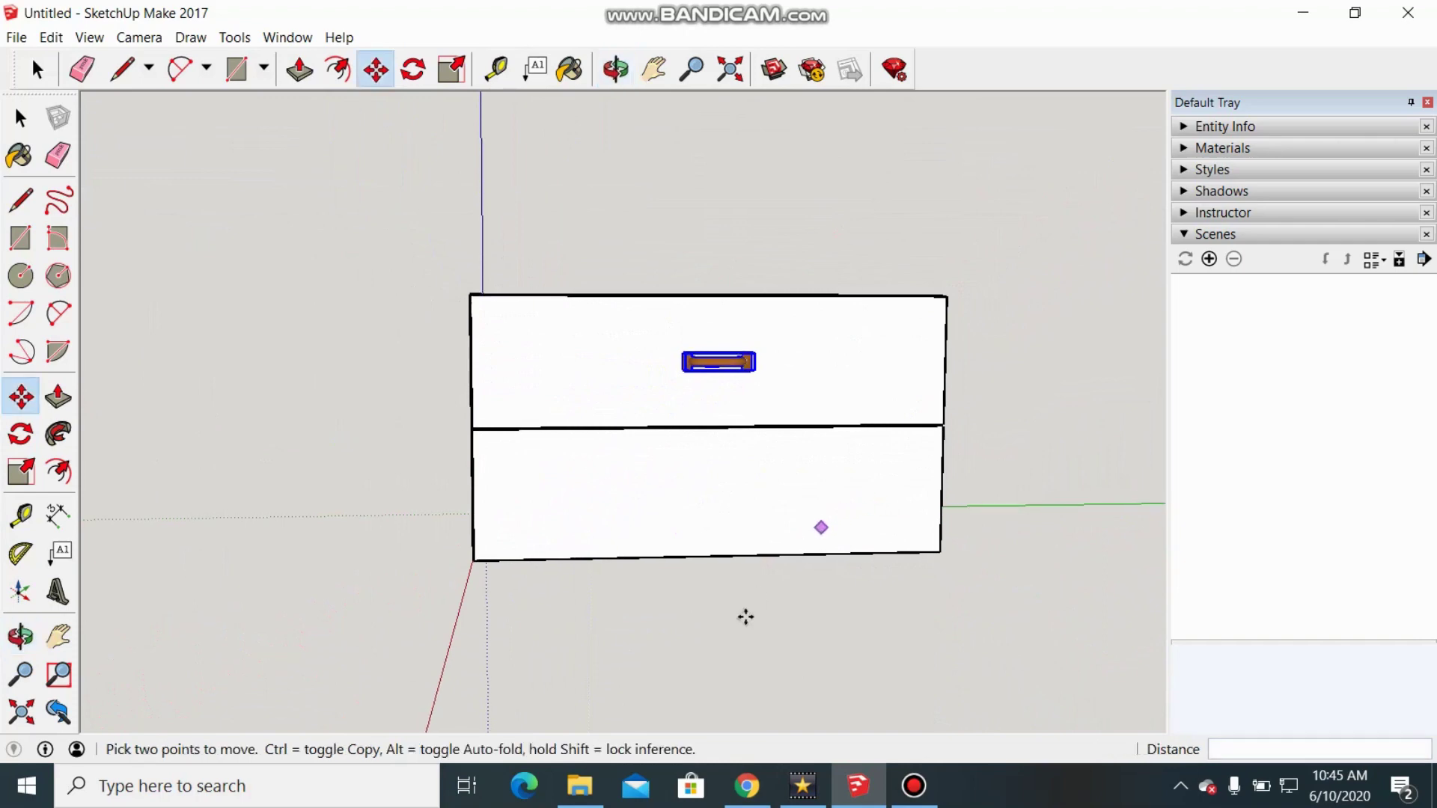
key("space")
left_click(838, 620)
Copy the handle 190 mm straight down onto the lower drawer front, from the upper front's bottom edge to the lower front's bottom edge
scroll(839, 618, "up", 2)
scroll(842, 624, "down", 1)
middle_click_drag(843, 622, 818, 645)
scroll(818, 645, "up", 1)
scroll(697, 450, "up", 1)
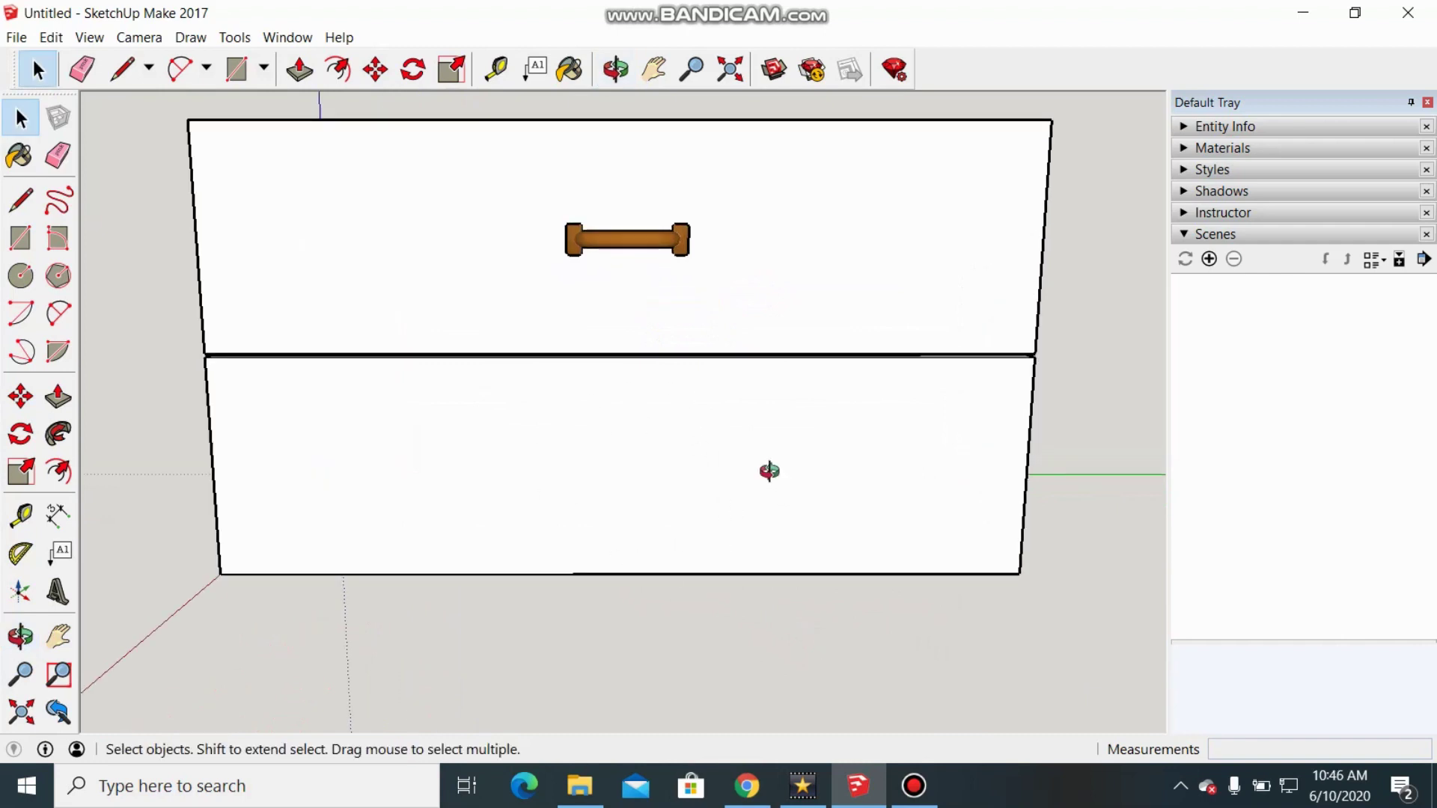
scroll(677, 324, "up", 3)
left_click(639, 268)
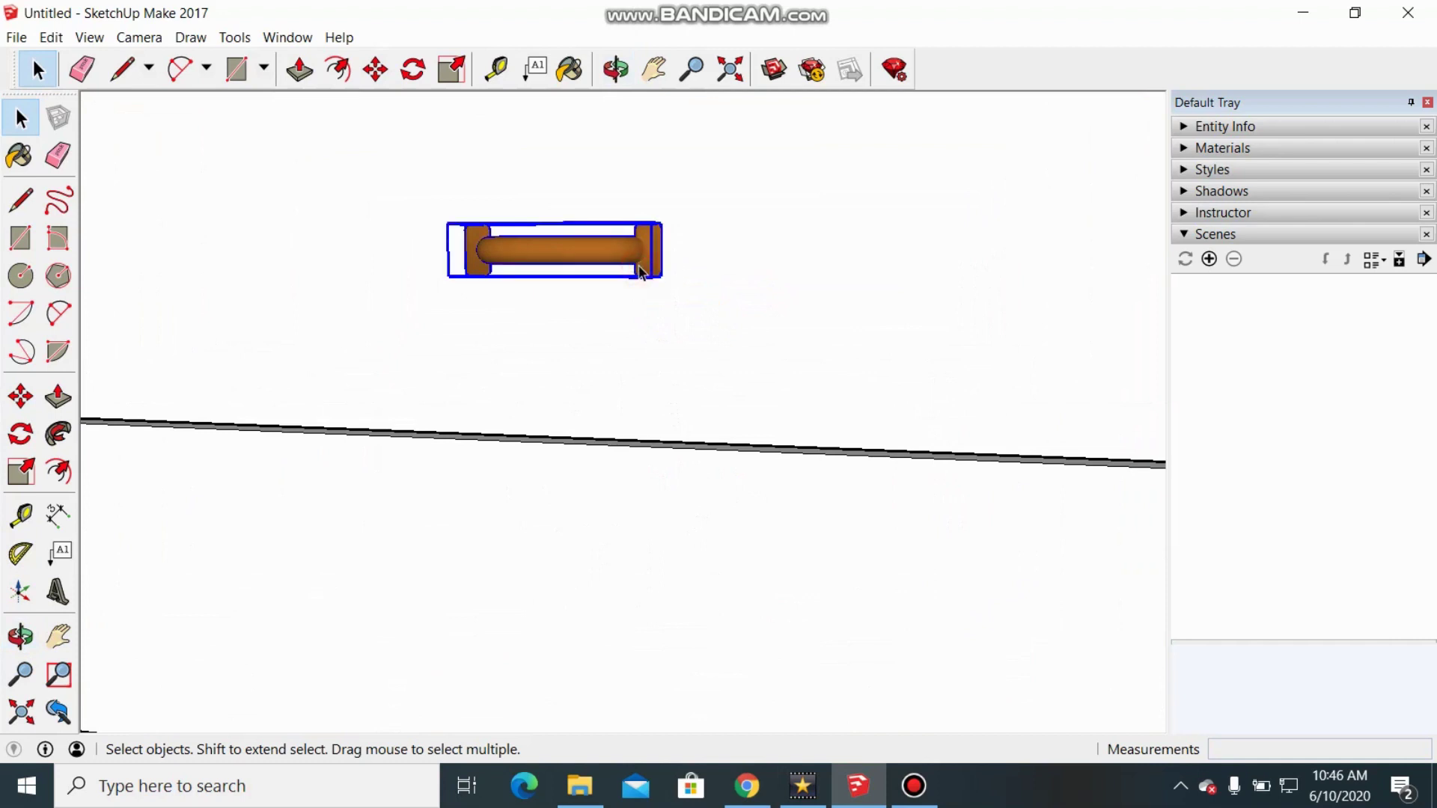
key("m")
scroll(673, 417, "up", 2)
scroll(674, 417, "down", 3)
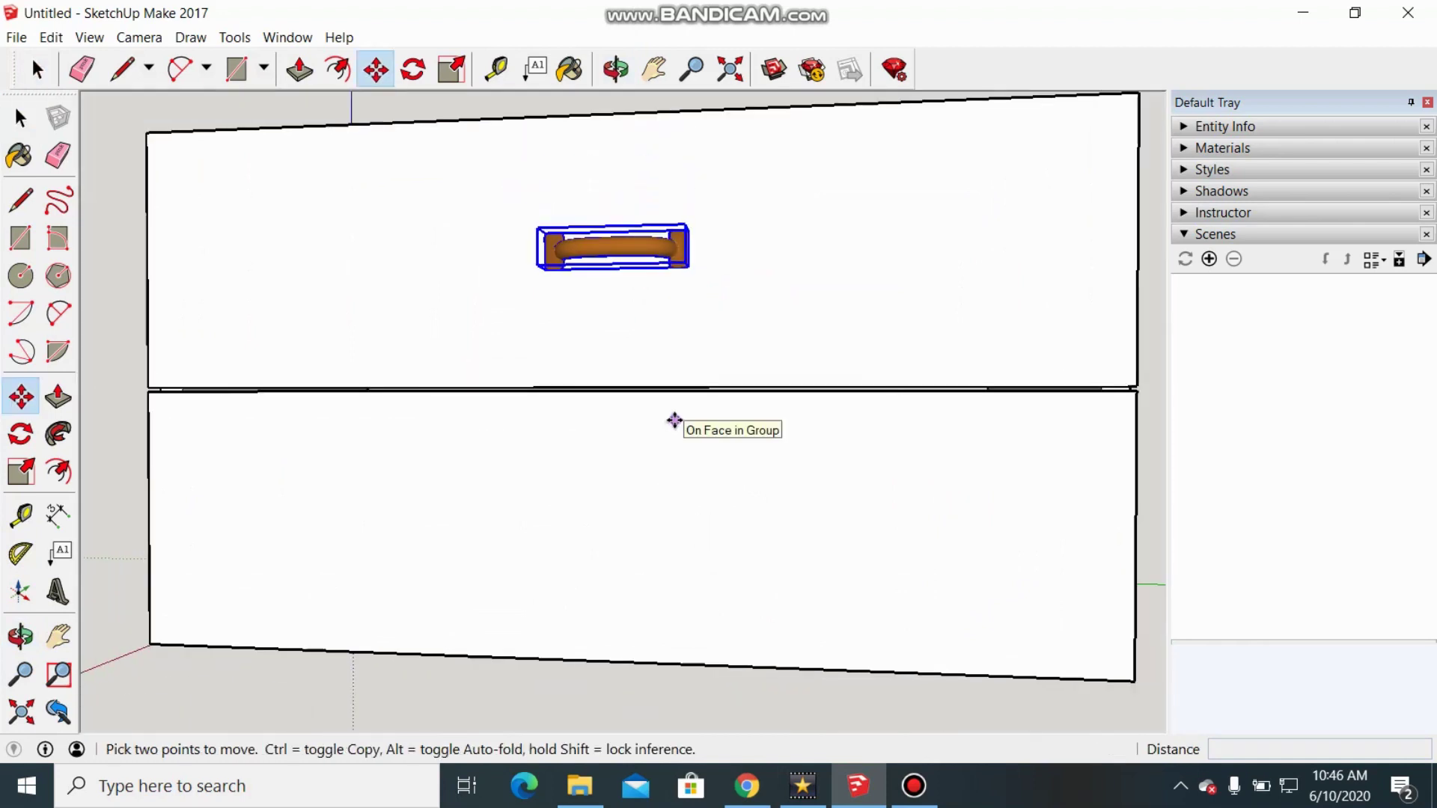
scroll(677, 398, "up", 3)
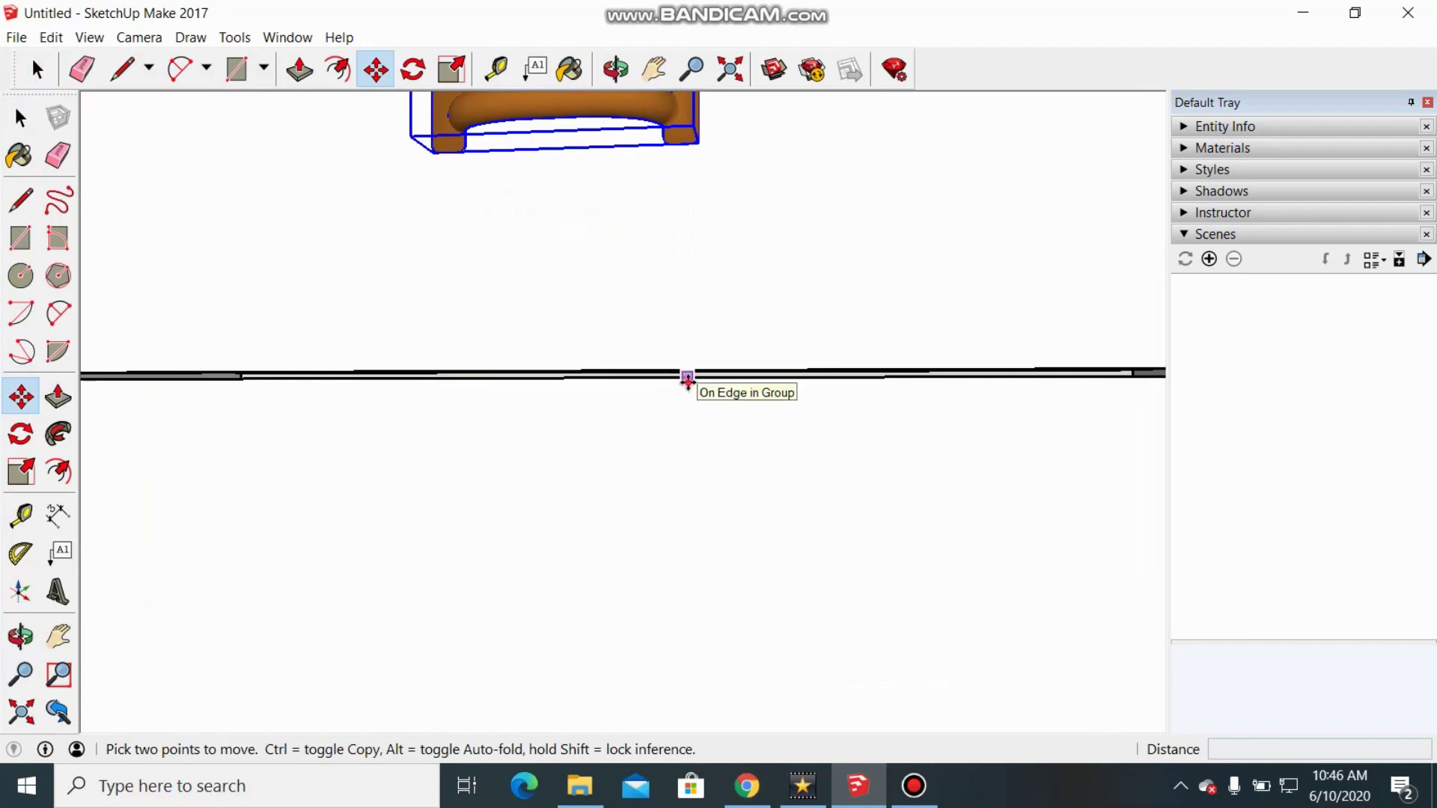
left_click(688, 378)
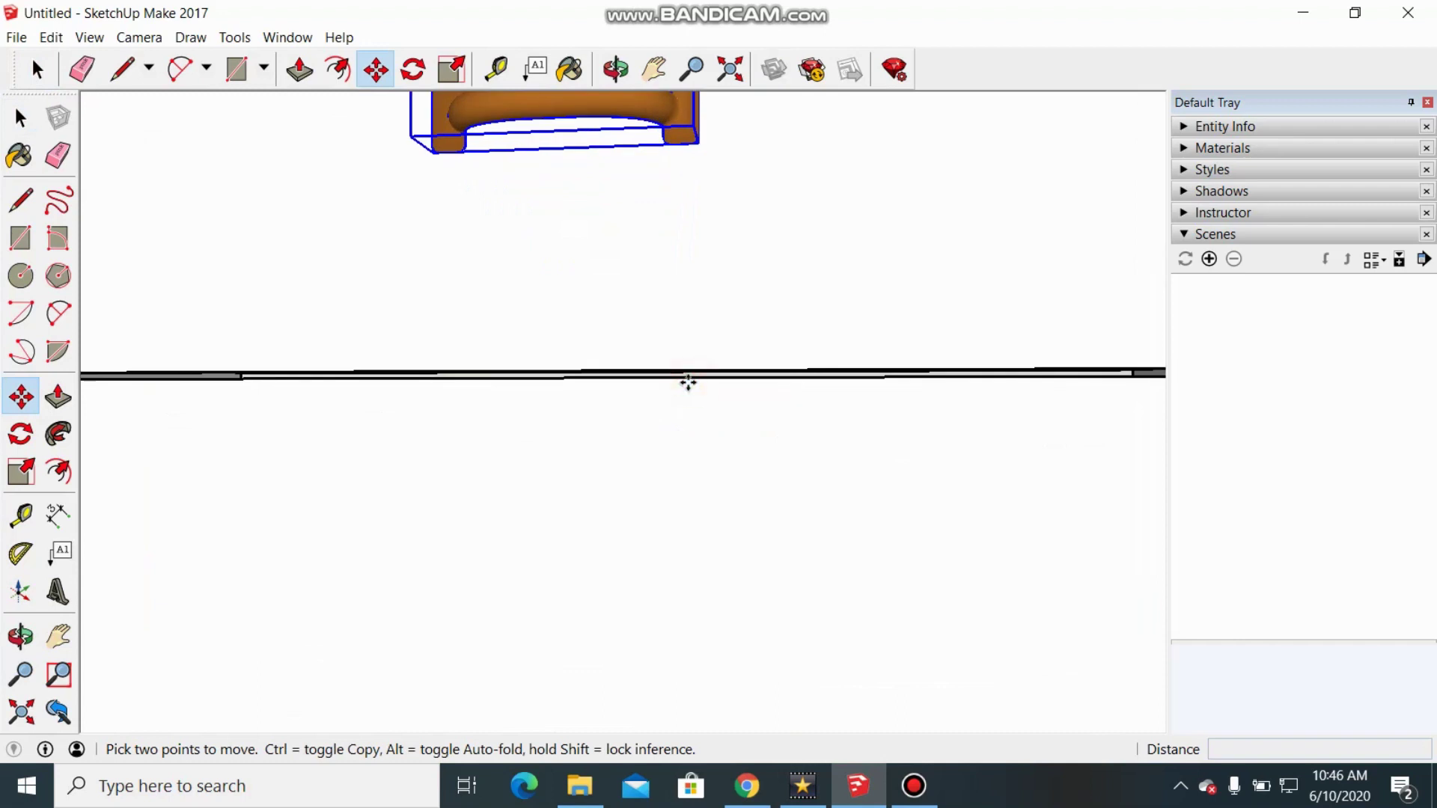
left_click(688, 391)
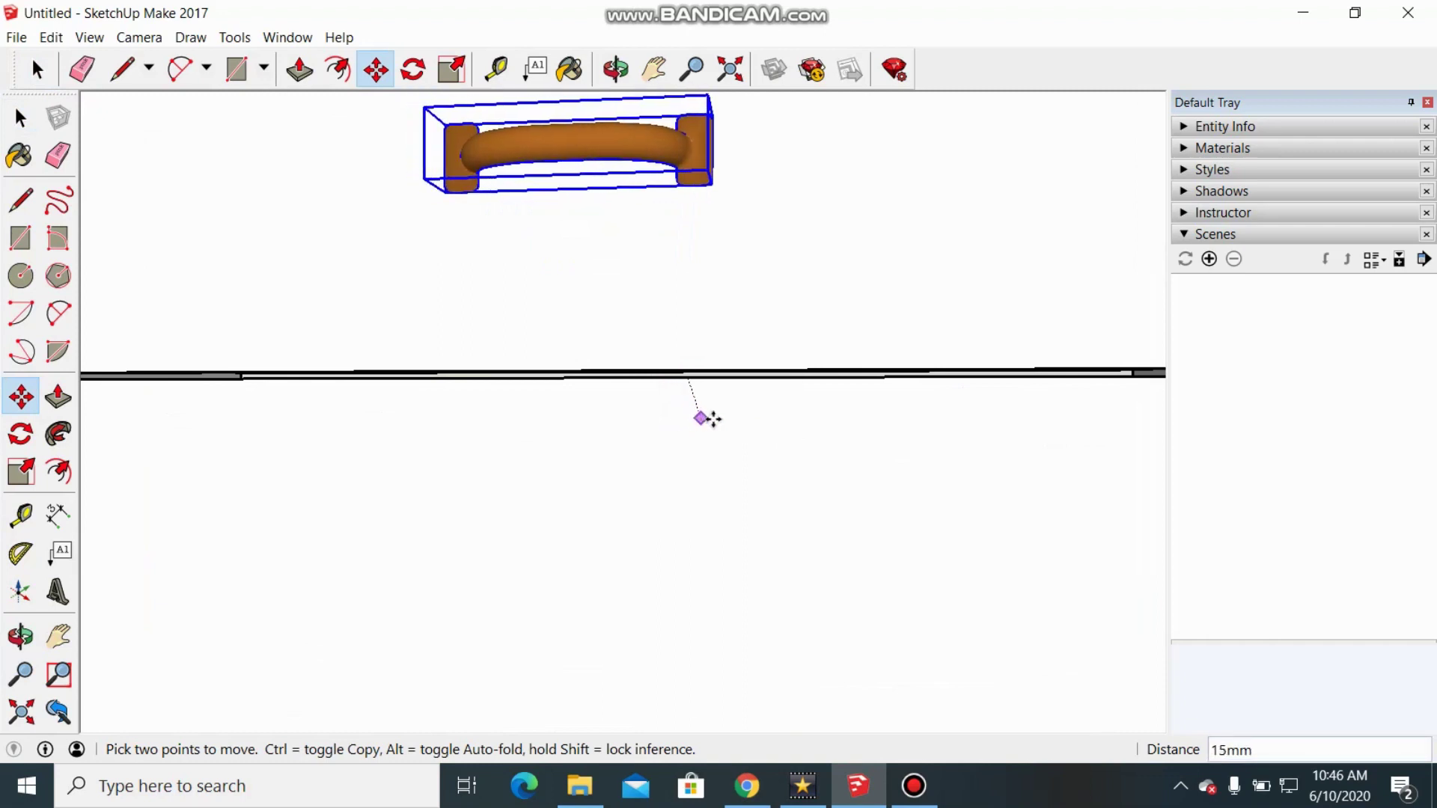
scroll(687, 443, "down", 3)
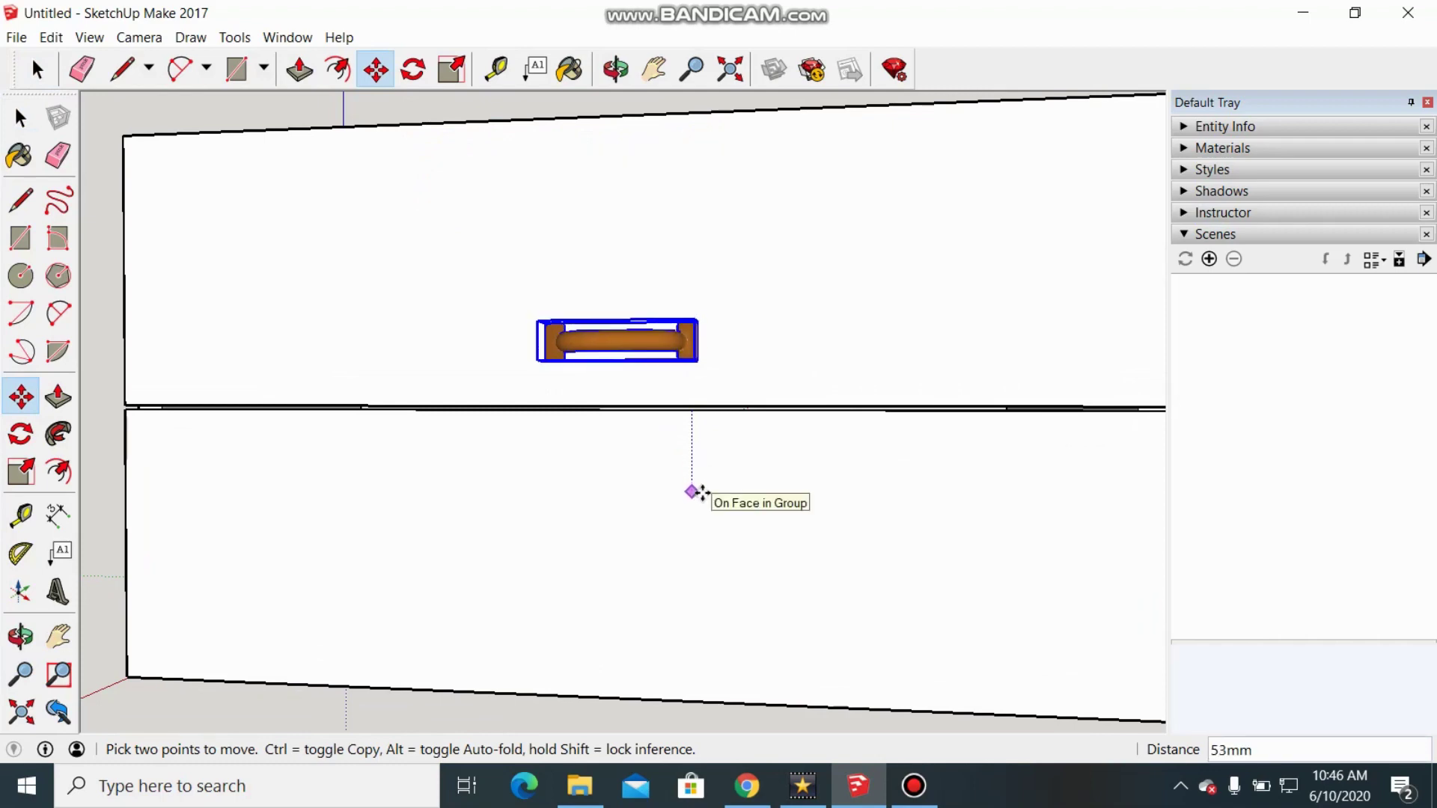
scroll(677, 491, "up", 3)
scroll(658, 503, "down", 3)
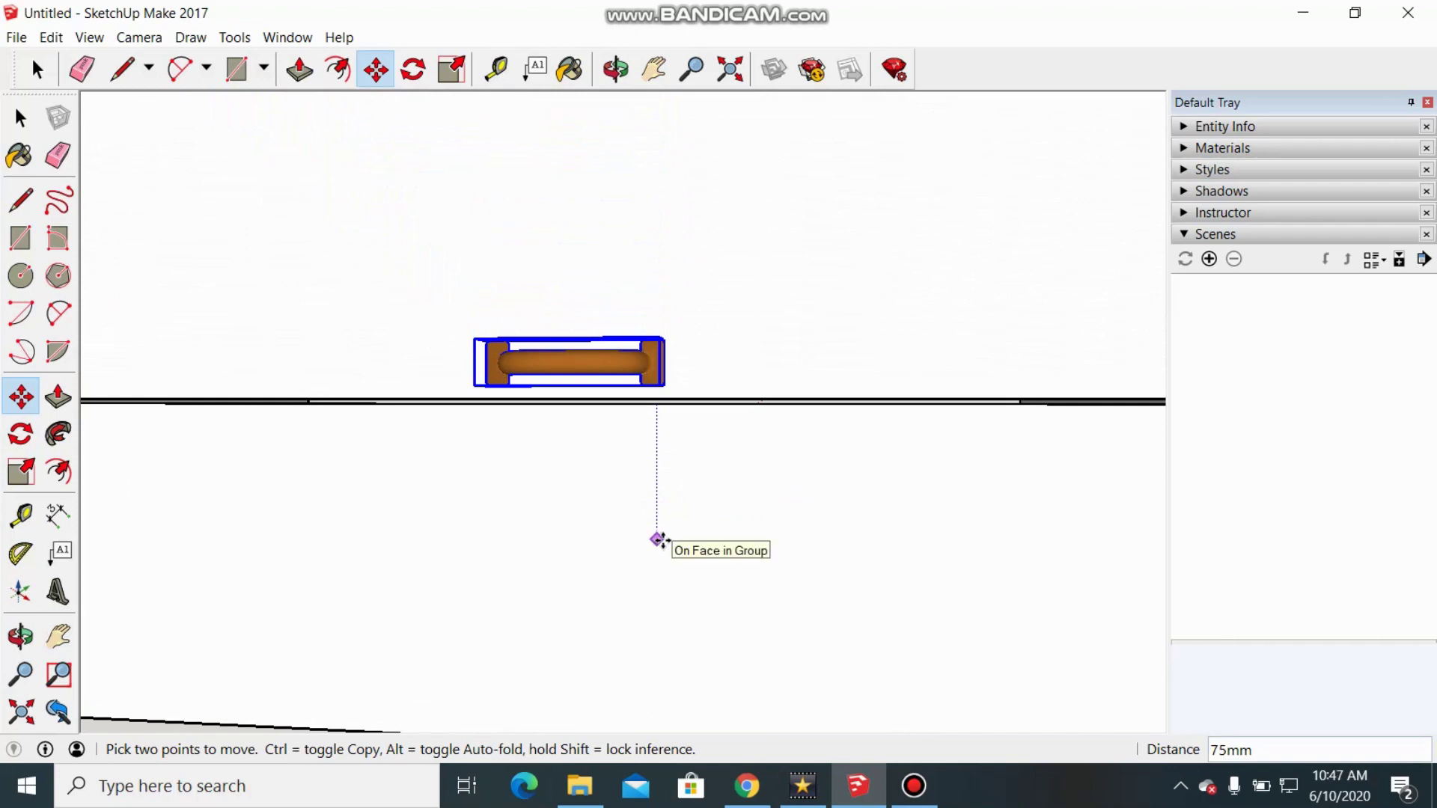
key("ctrl")
scroll(670, 564, "down", 2)
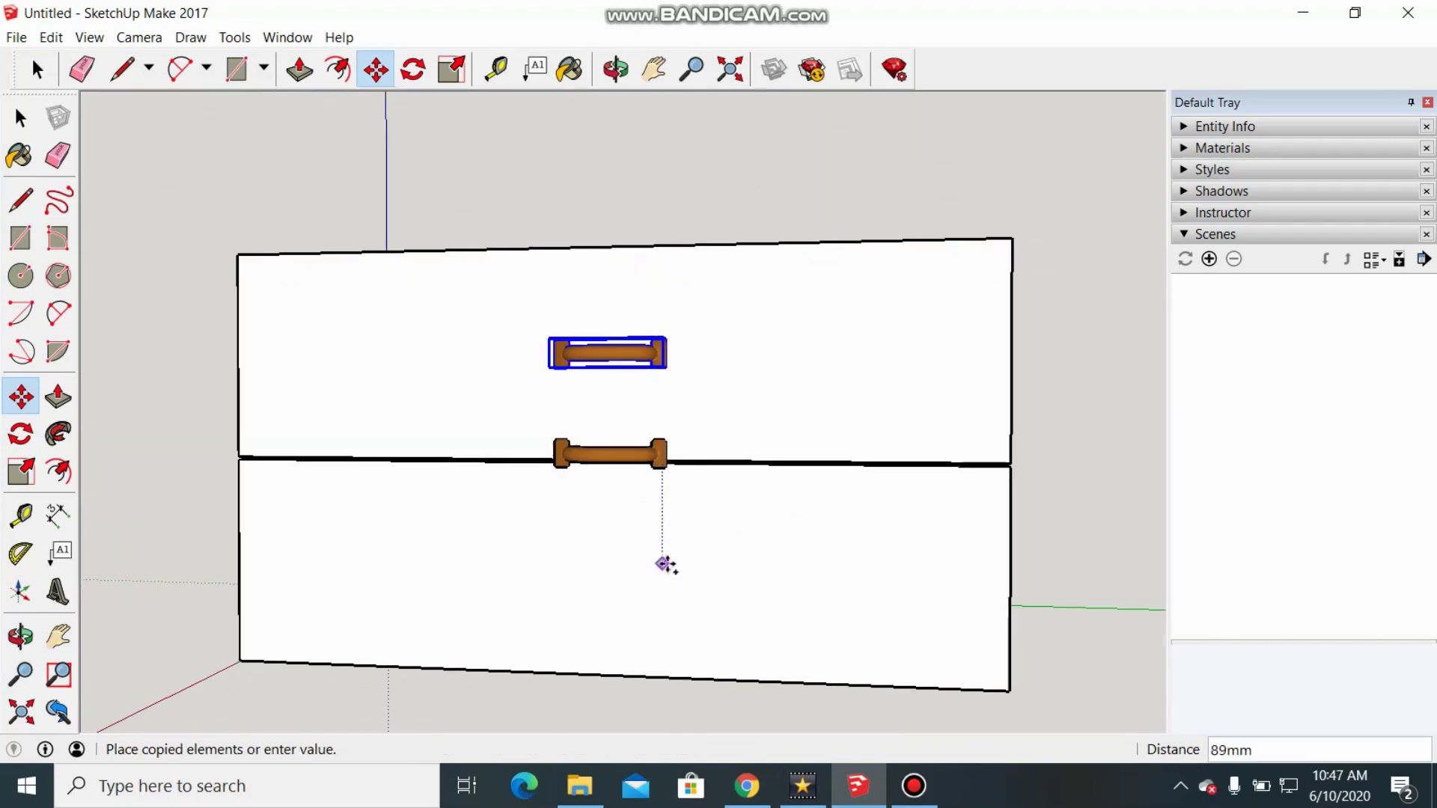
scroll(664, 573, "down", 3)
scroll(670, 603, "up", 3)
scroll(672, 610, "up", 2)
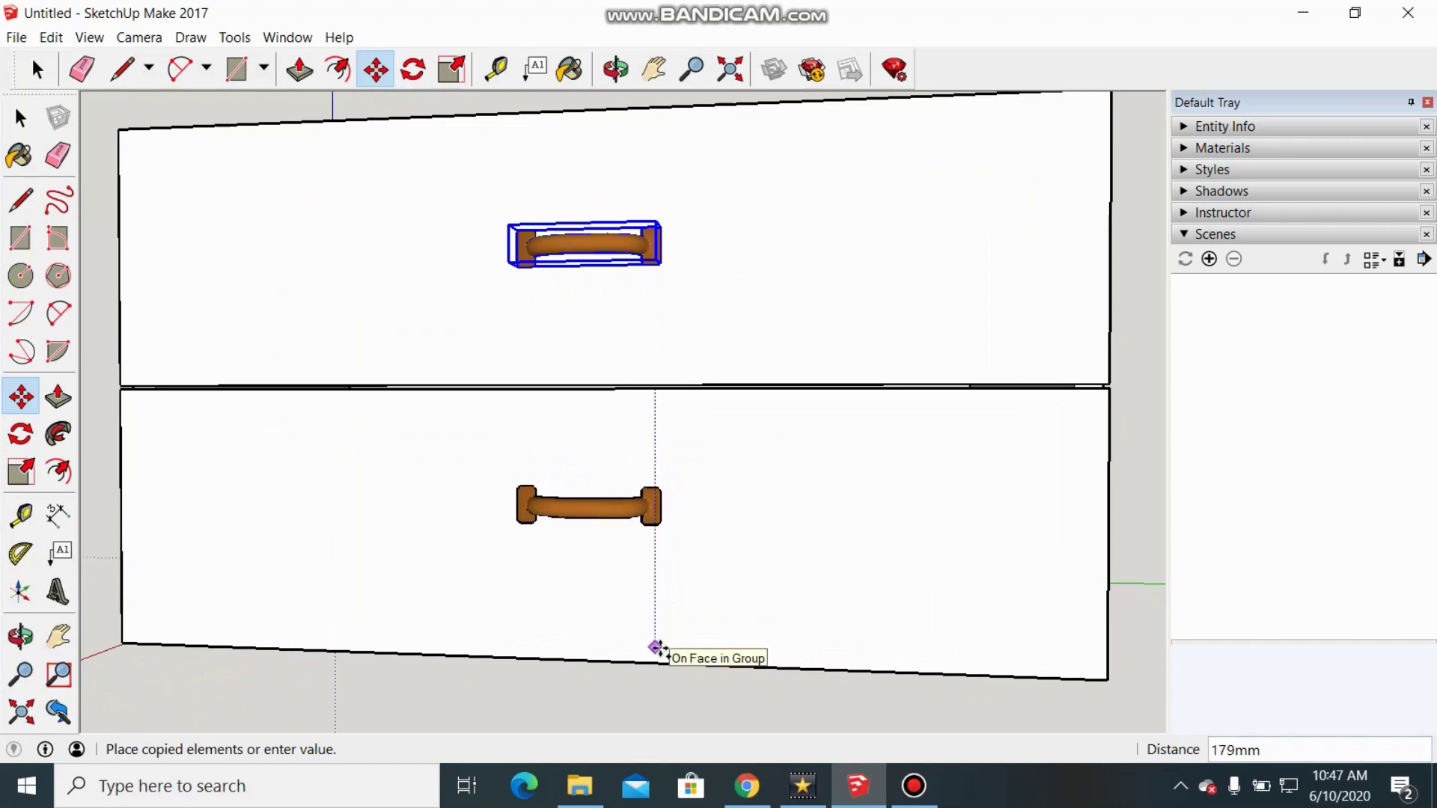
scroll(658, 648, "up", 3)
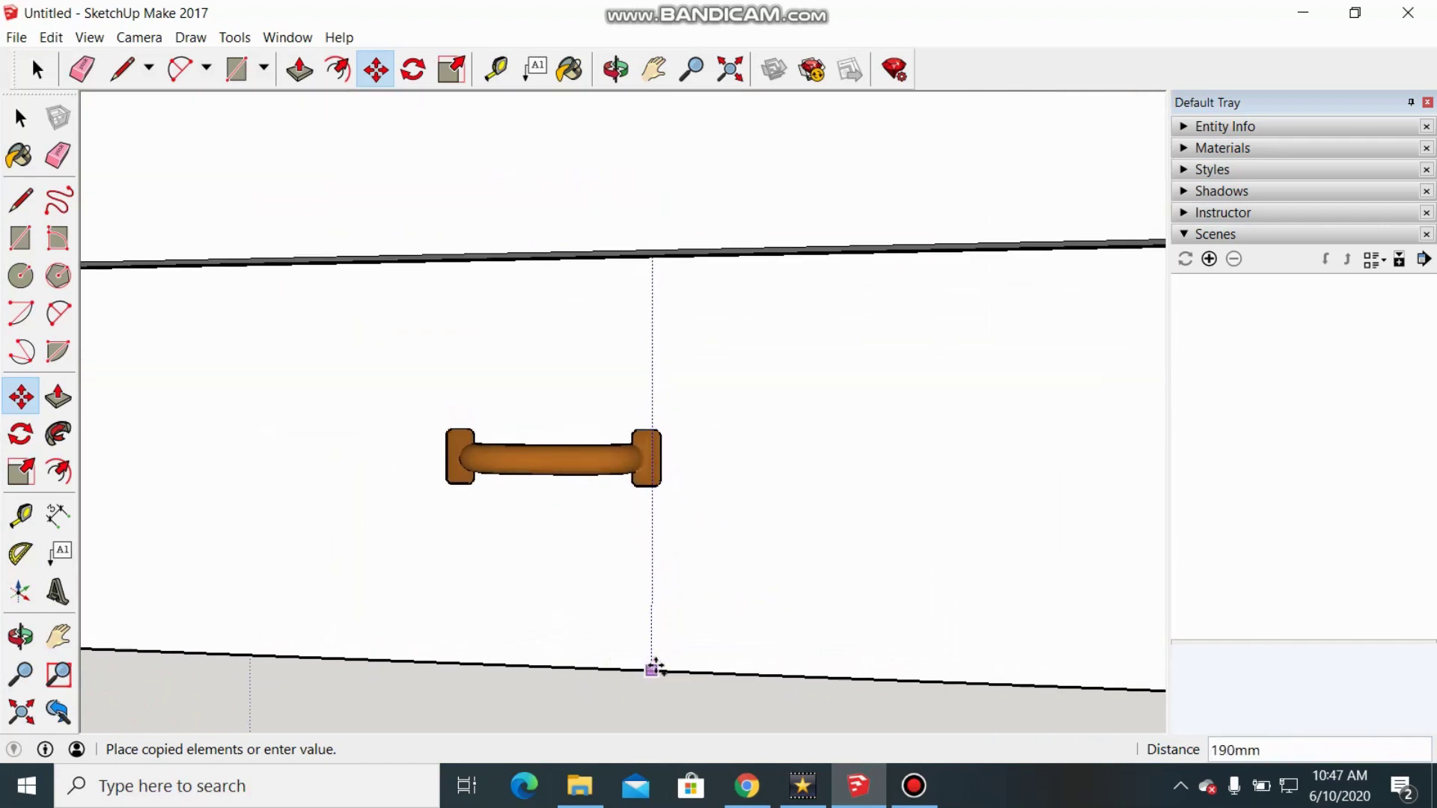
left_click(654, 669)
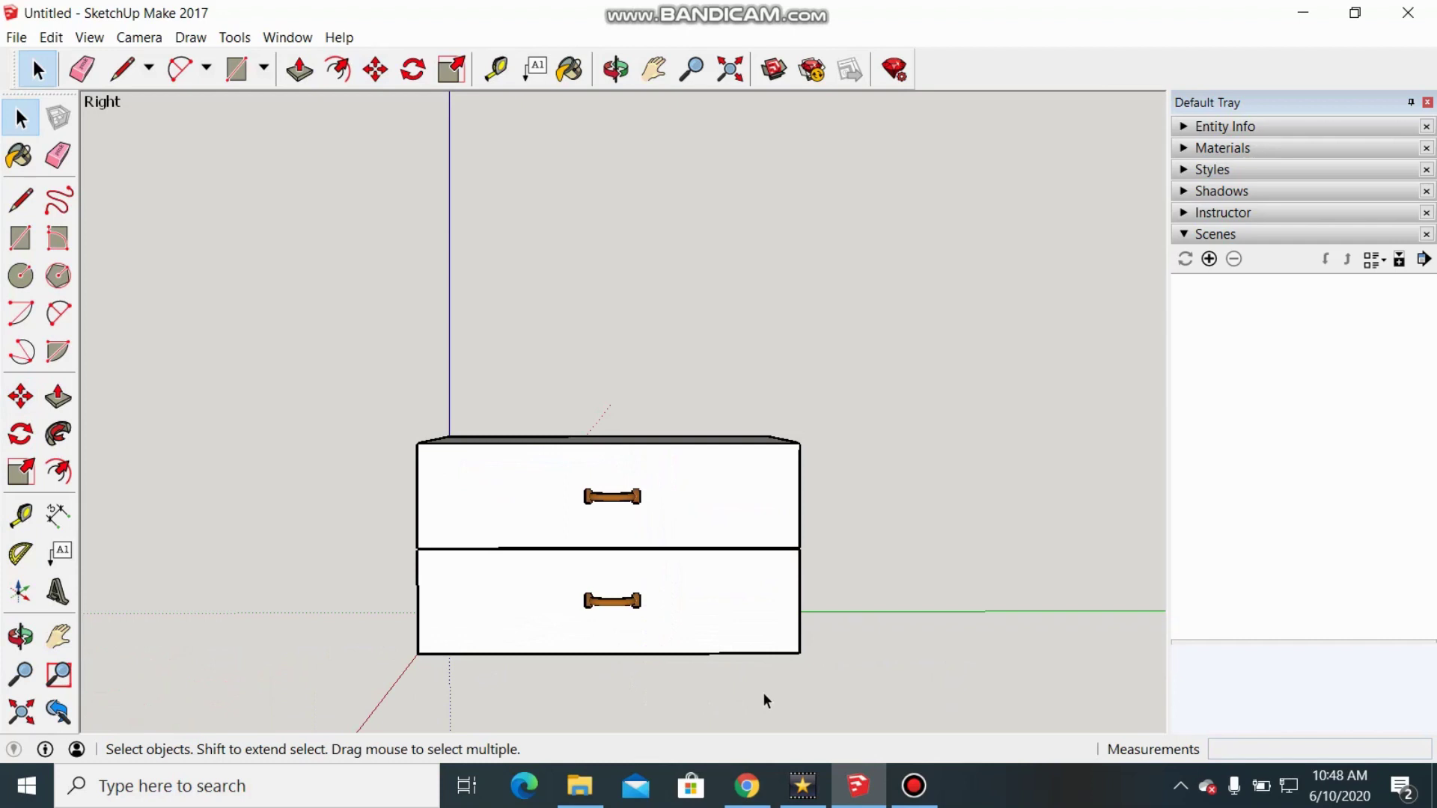
Inspect the finished cabinet with both drawer handles from the front and both sides
middle_click_drag(762, 693, 577, 680)
scroll(577, 681, "up", 3)
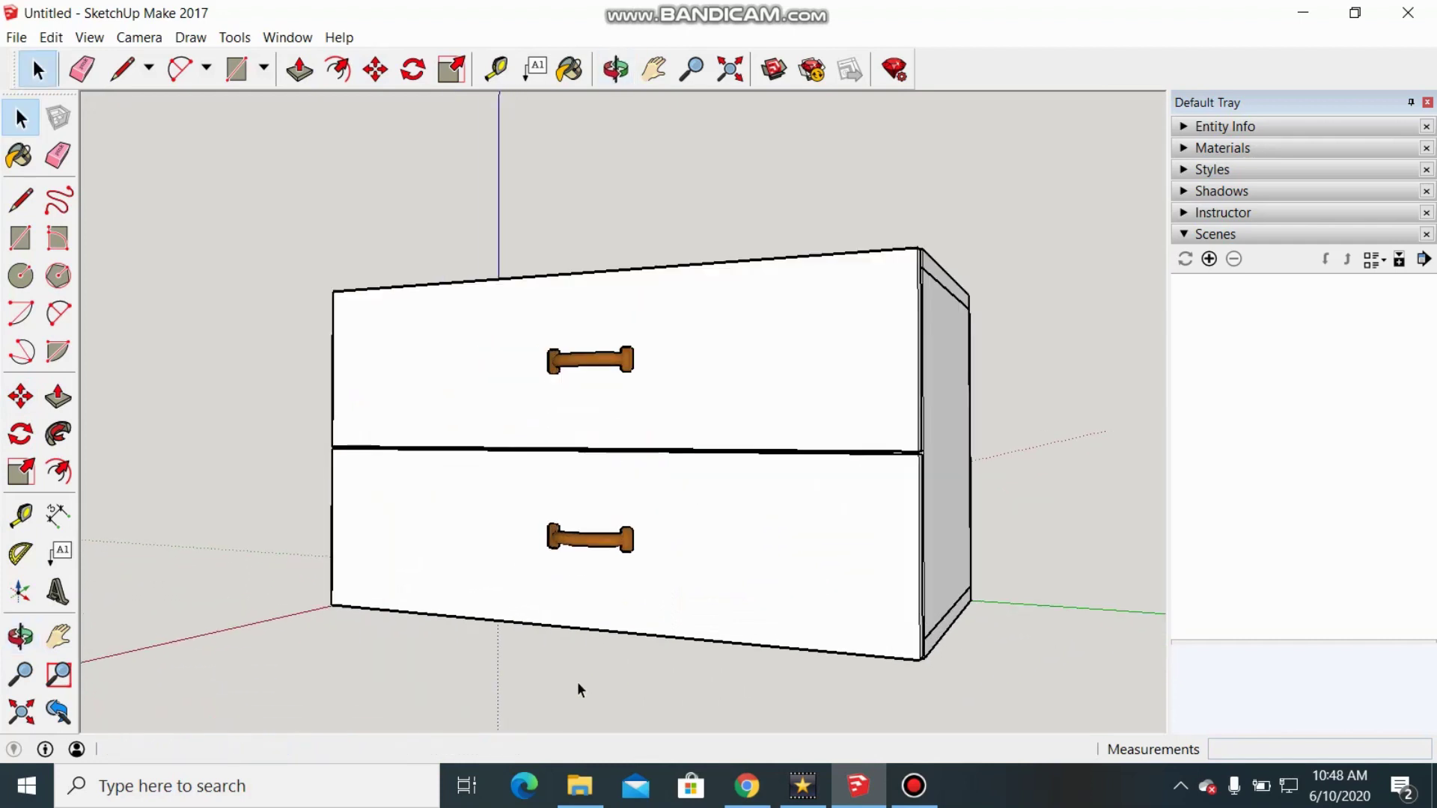
middle_click_drag(474, 667, 658, 709)
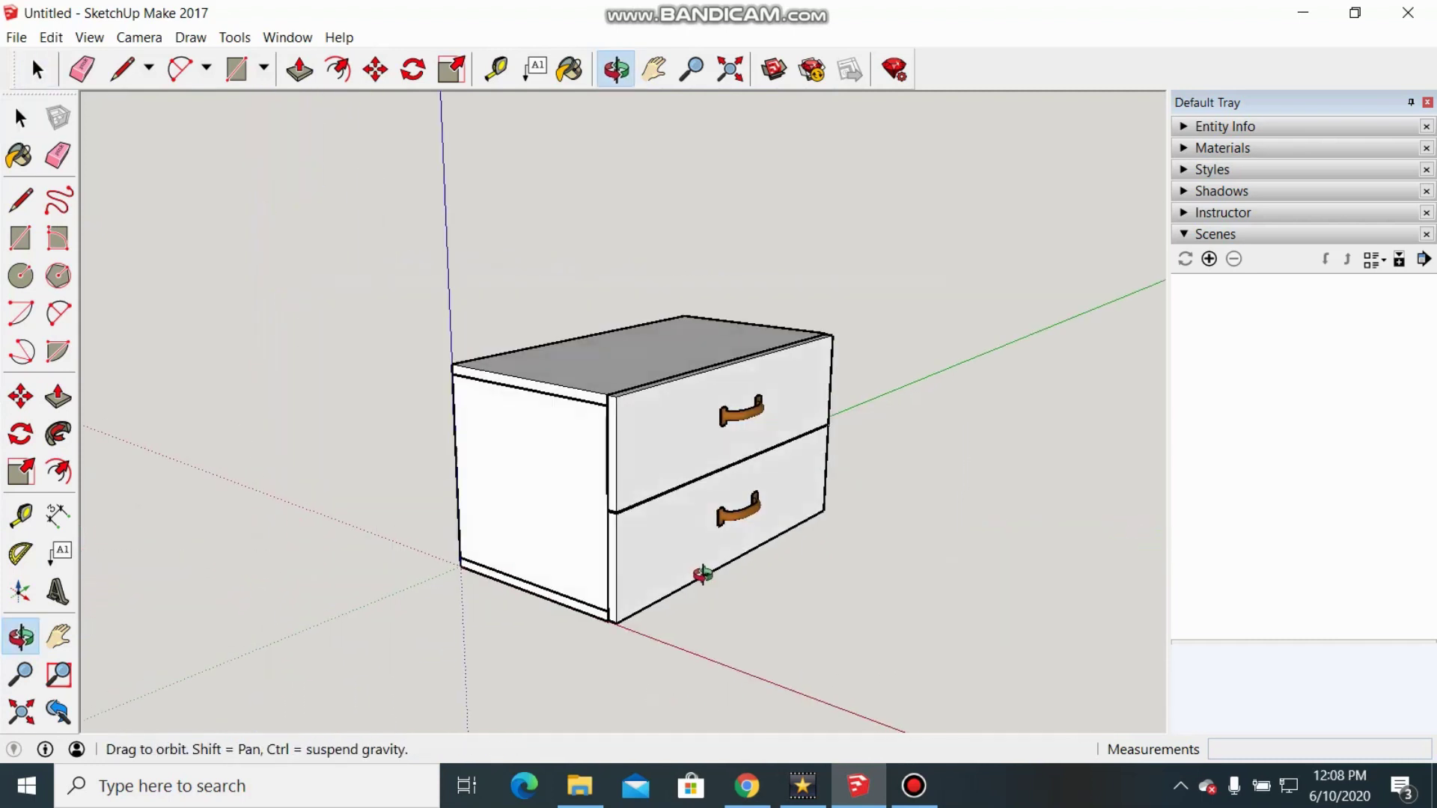
middle_click_drag(700, 578, 704, 581)
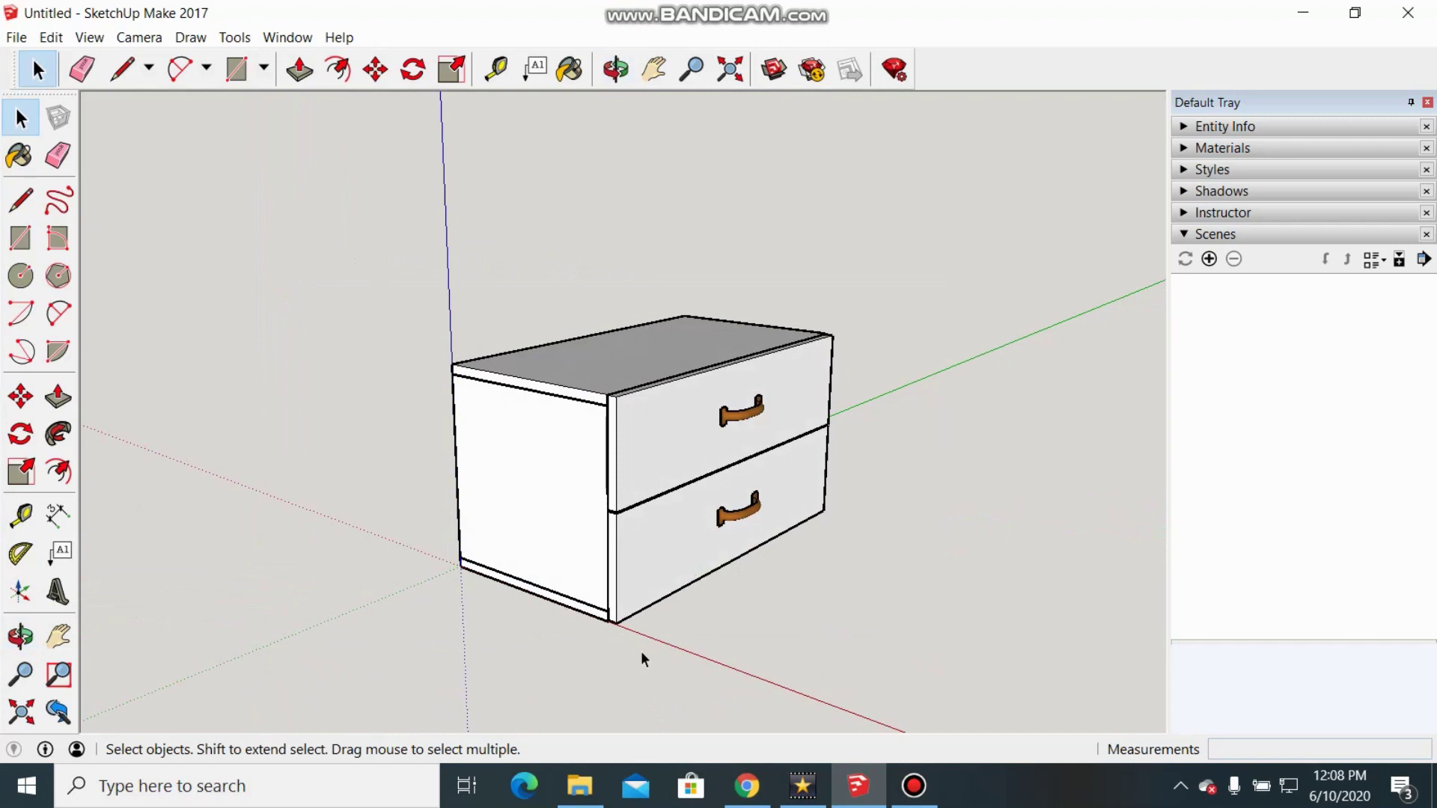
middle_click_drag(743, 671, 699, 456)
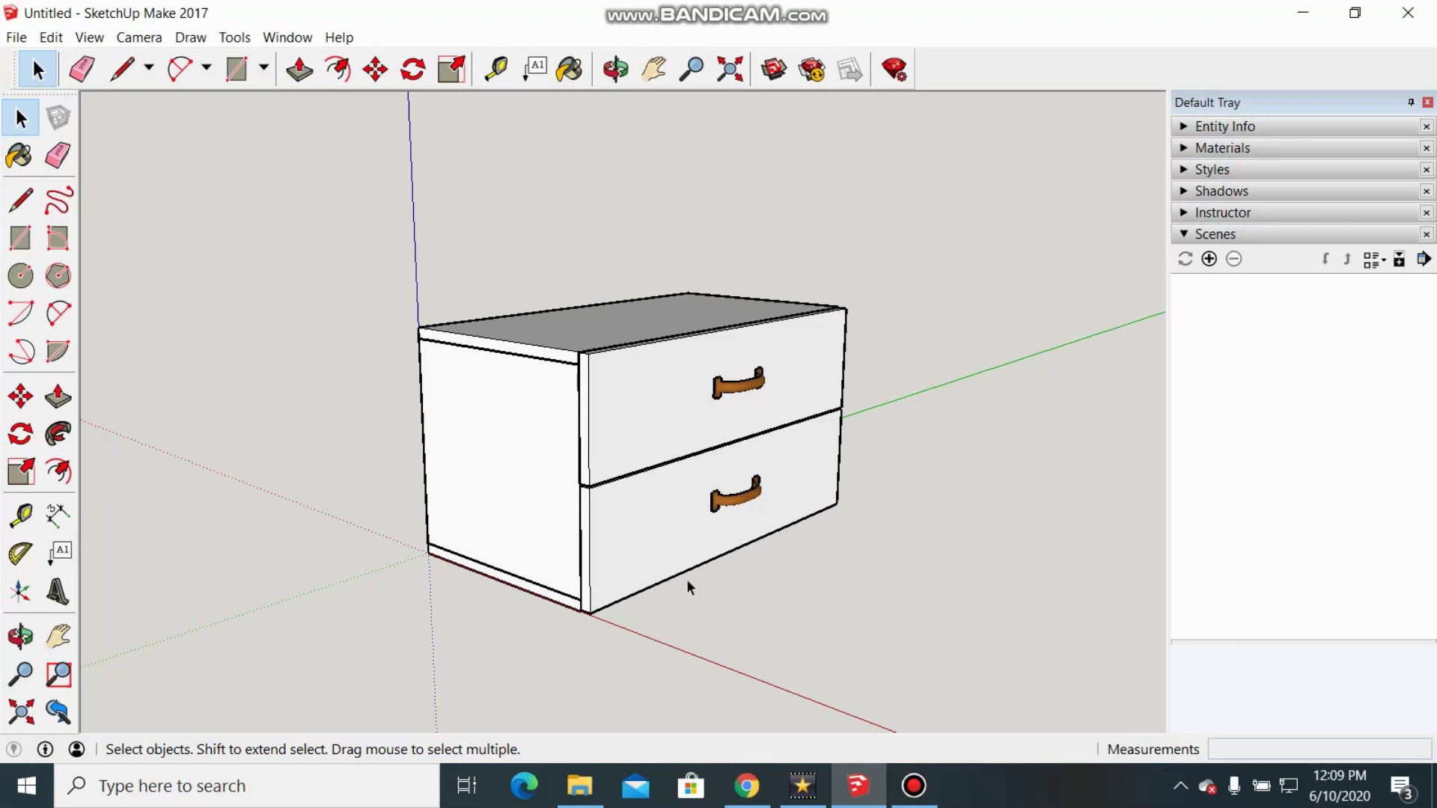
mouse_move(690, 594)
middle_mouse_down()
mouse_move(768, 578)
mouse_move(681, 590)
middle_mouse_up()
scroll(681, 590, "up", 3)
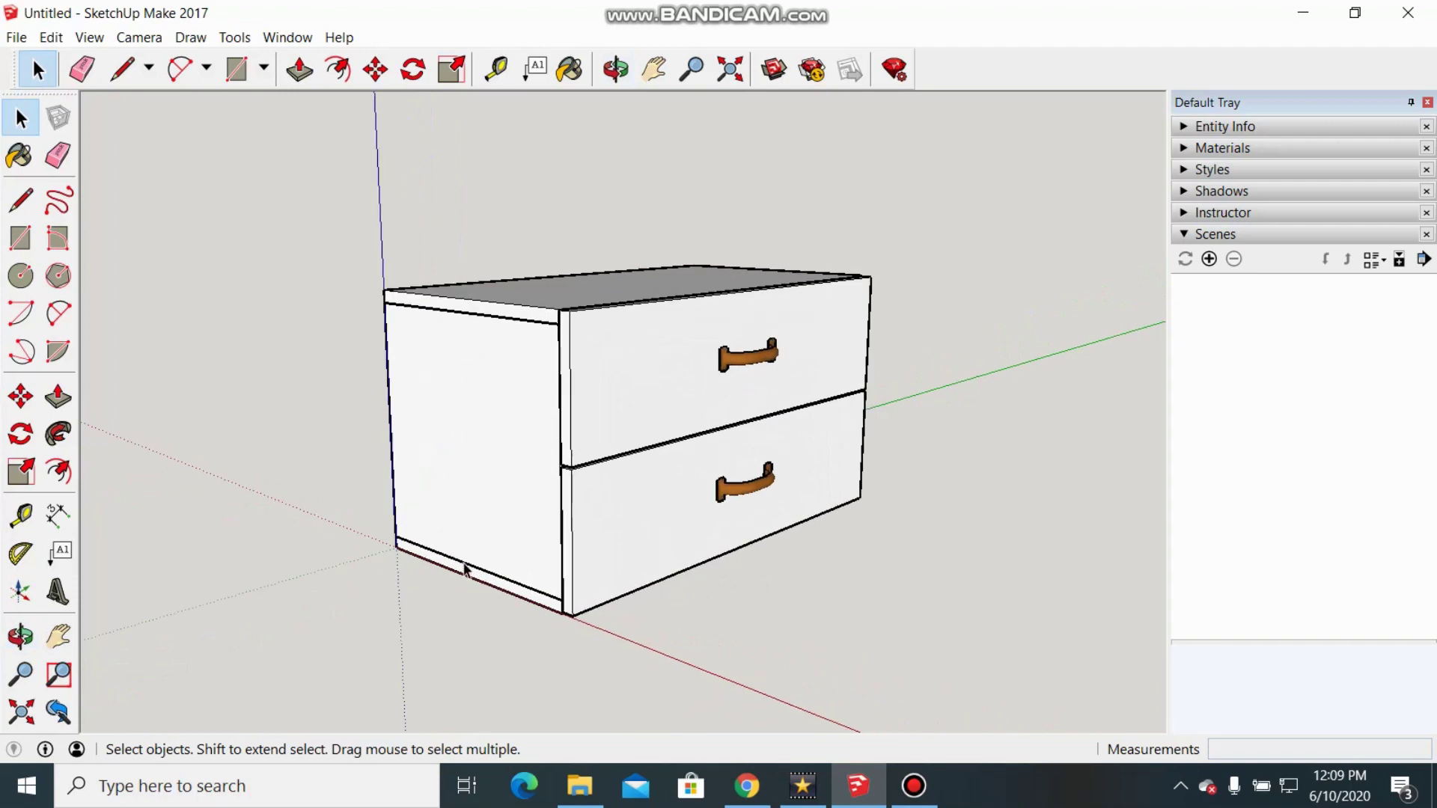
Group the cabinet's top, bottom and two side panels into one carcass, leaving out the drawers, then deselect it
middle_click_drag(603, 667, 636, 664)
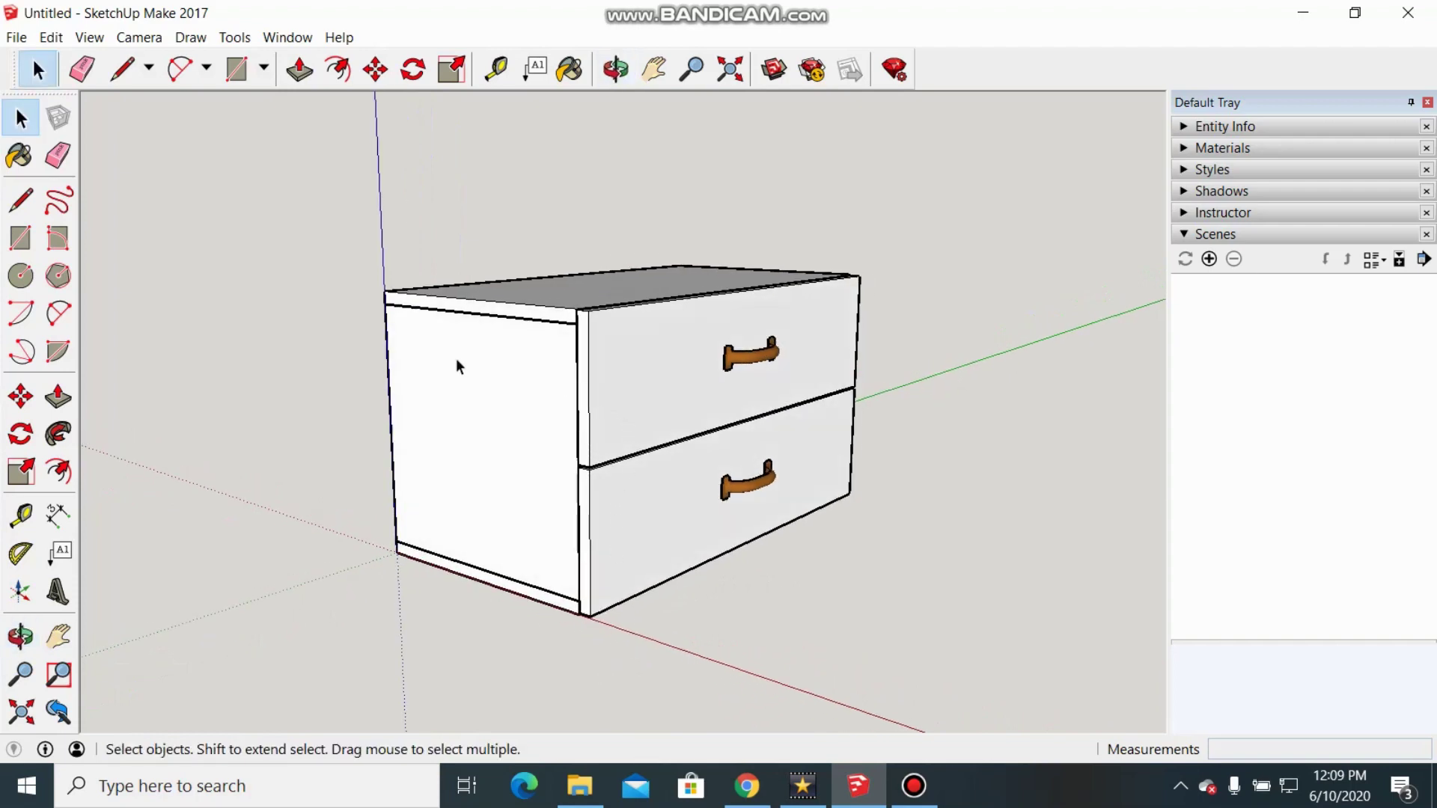
middle_click_drag(701, 608, 669, 658)
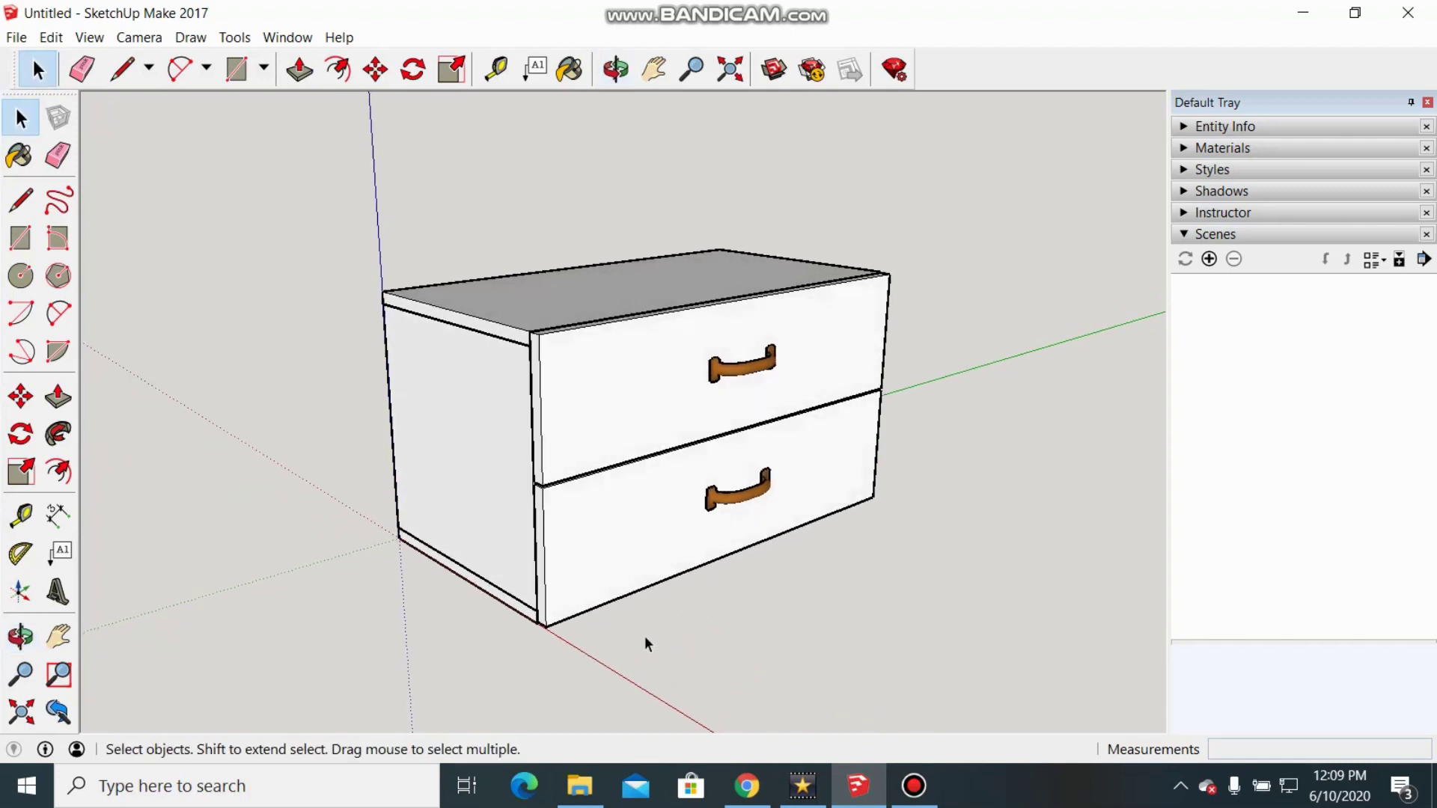
left_click(555, 292)
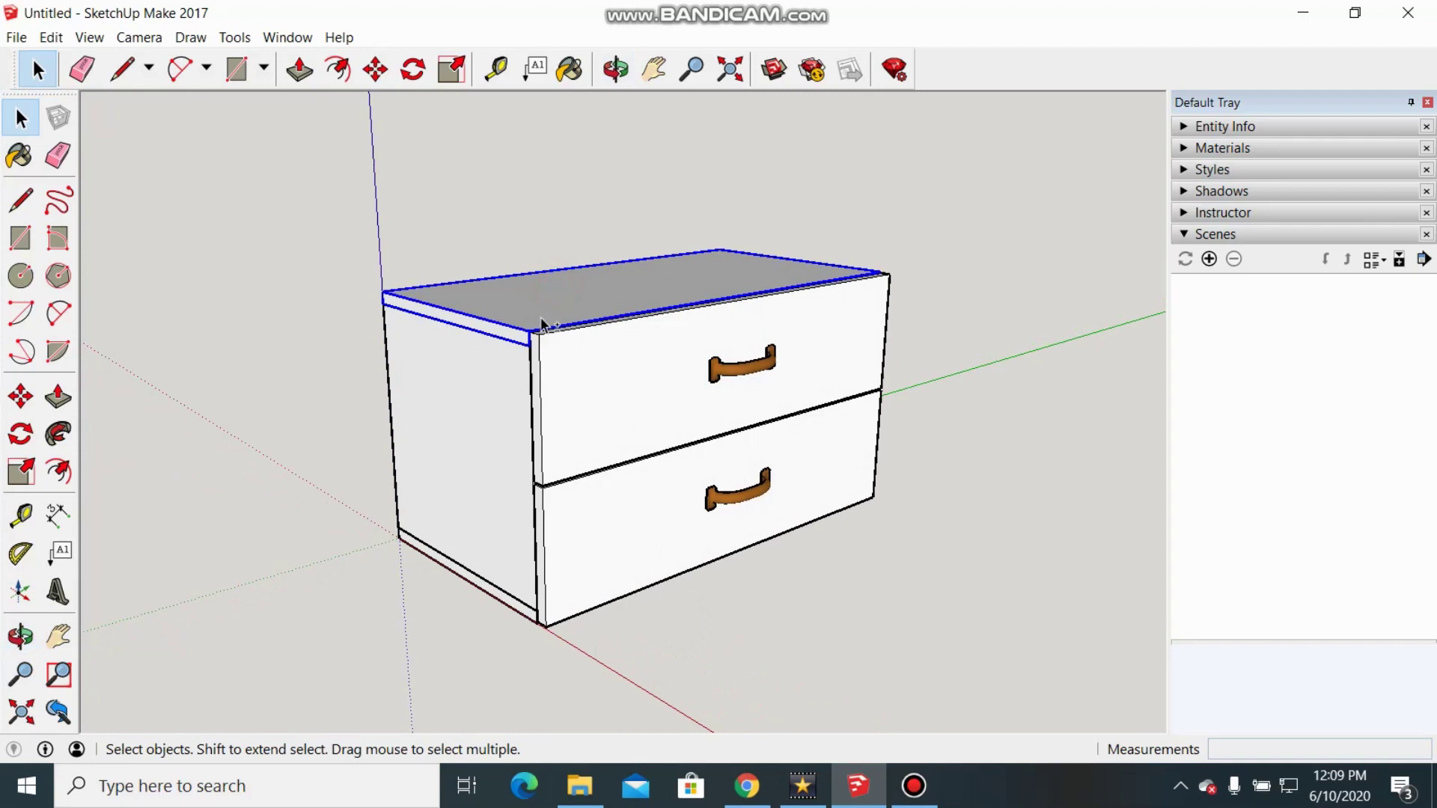
left_click(500, 410, "shift")
scroll(488, 572, "down", 2)
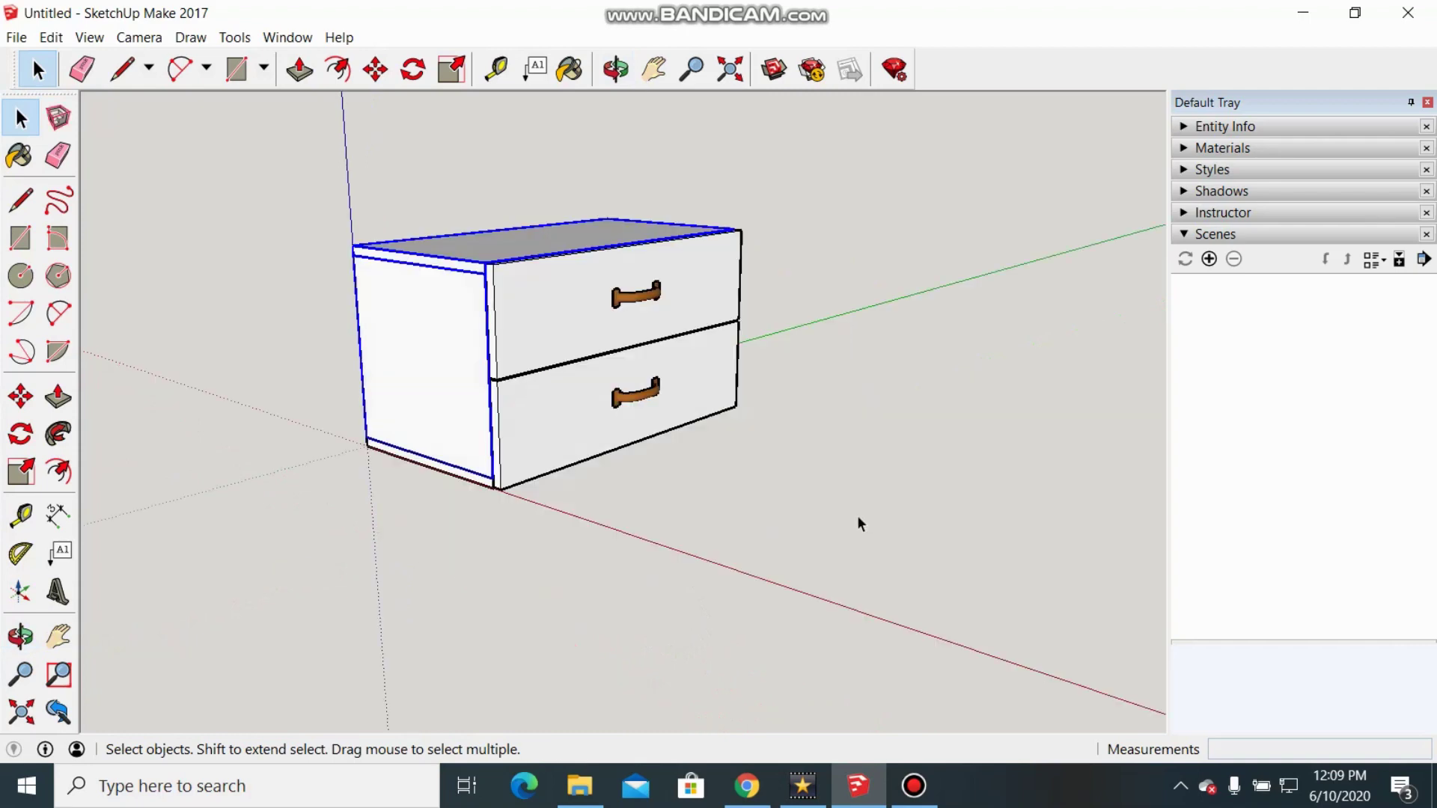
middle_click_drag(966, 516, 863, 451)
left_click(789, 395, "shift")
middle_click_drag(877, 589, 731, 464)
scroll(732, 464, "up", 5)
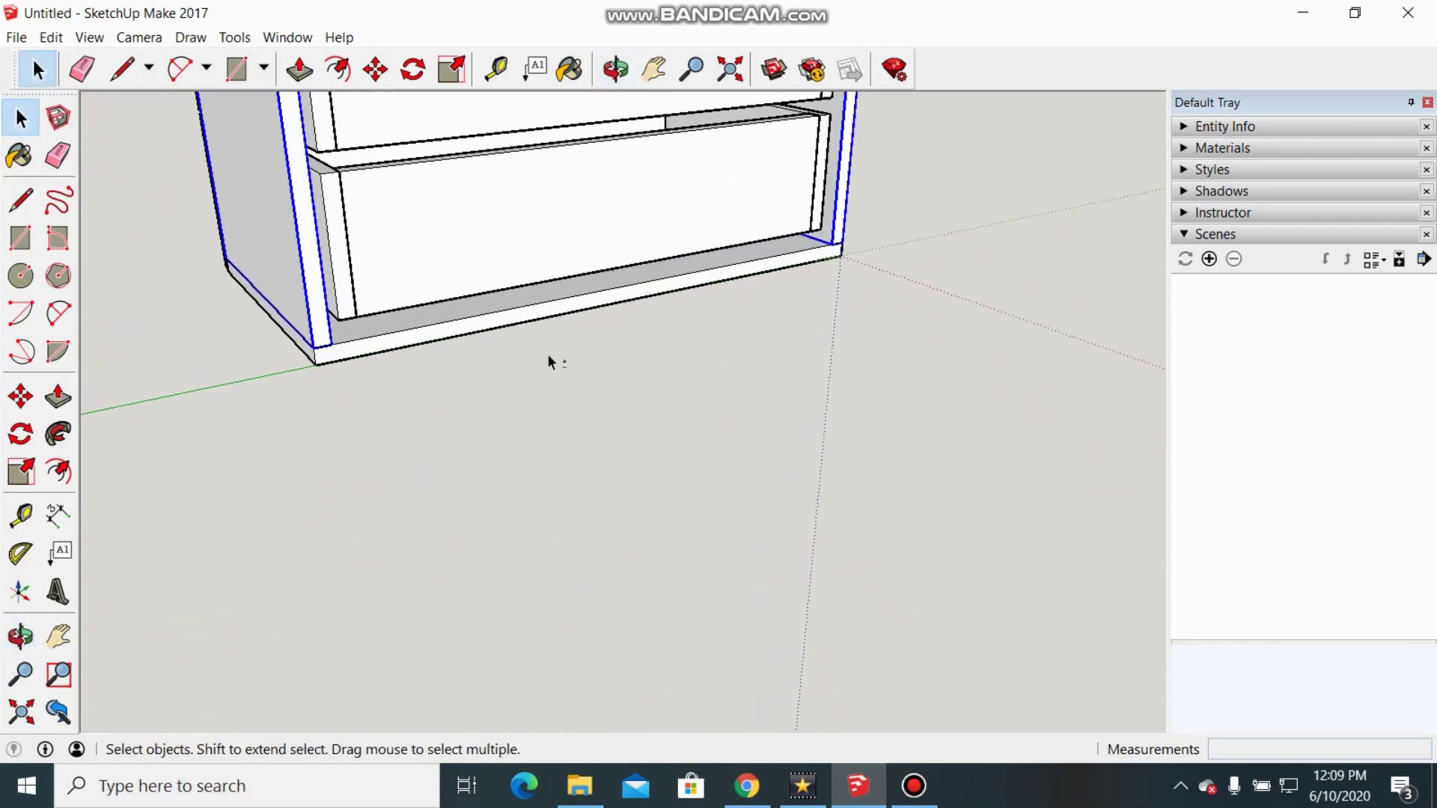
left_click(528, 307, "shift")
scroll(737, 369, "down", 3)
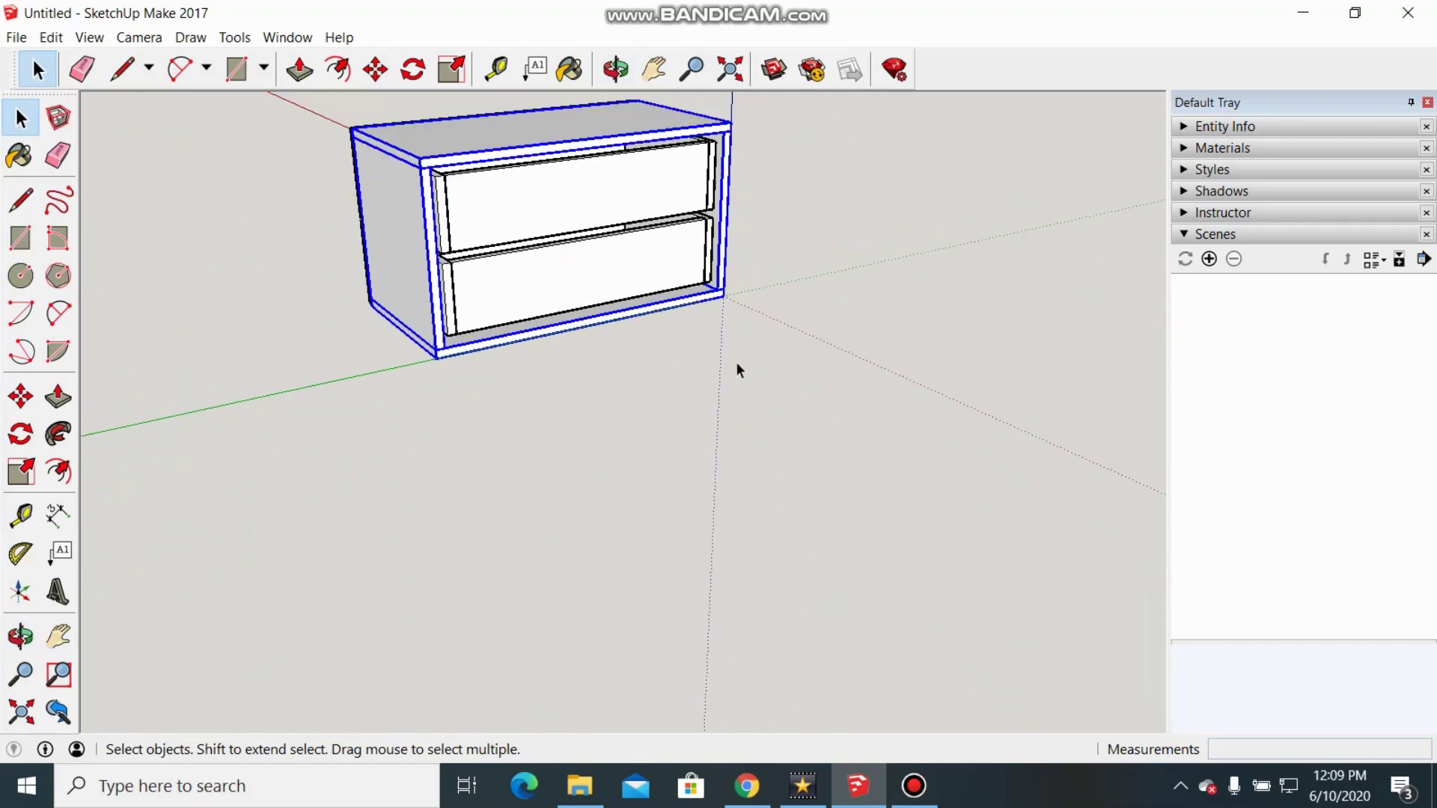
right_click(404, 228)
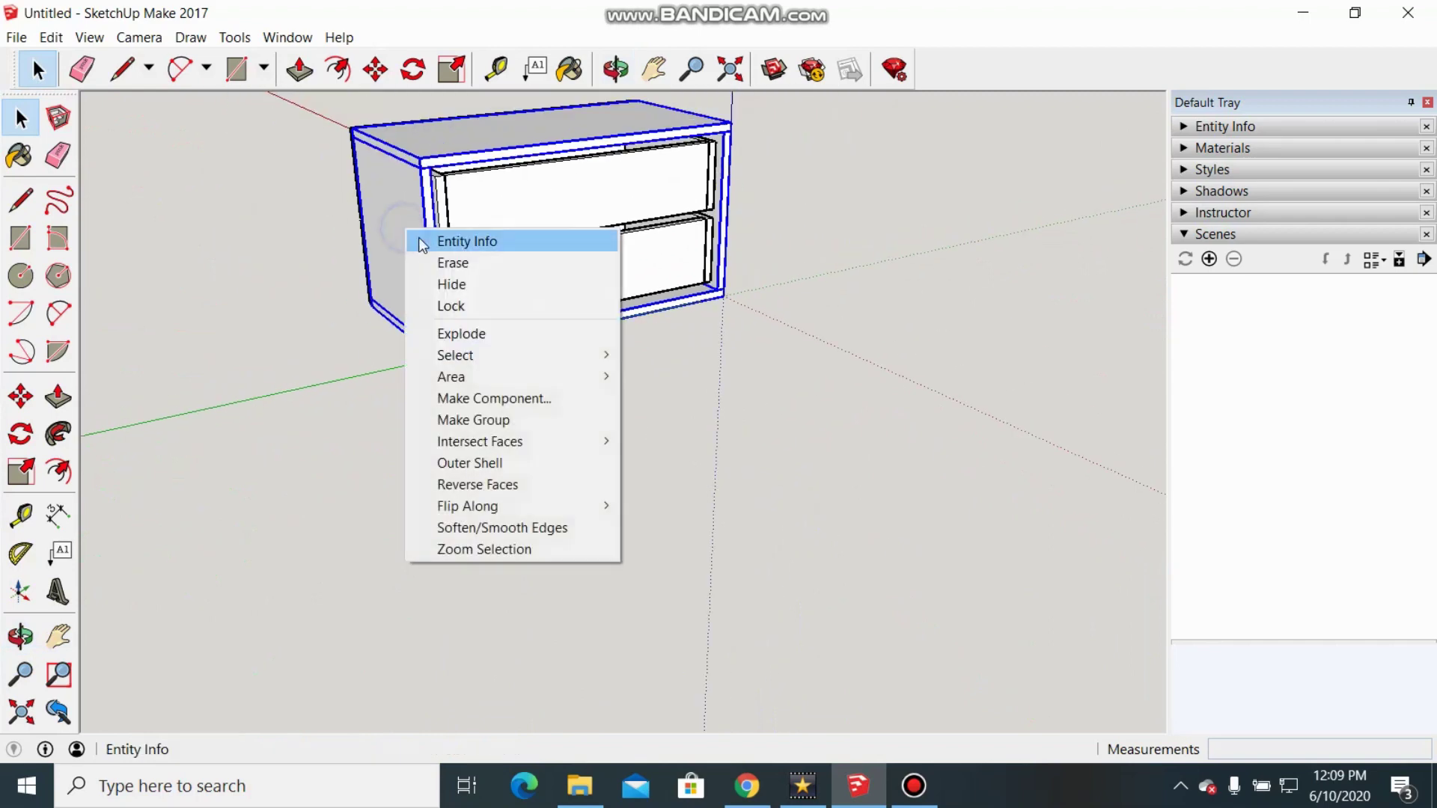
left_click(488, 419)
left_click(415, 422)
Group the upper drawer box together with its front and handle, then deselect the group
scroll(446, 419, "down", 2)
scroll(408, 387, "up", 2)
middle_click_drag(407, 387, 577, 474)
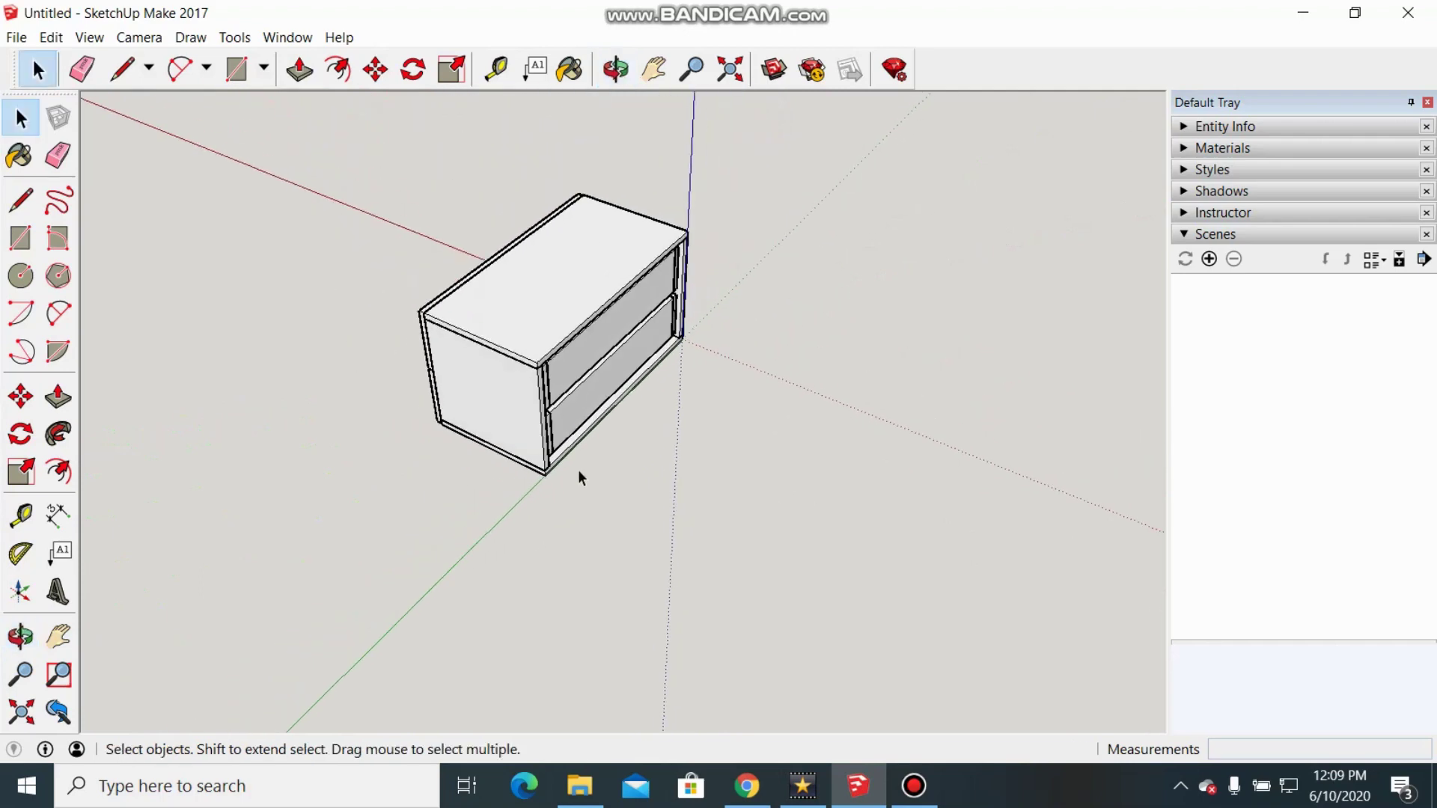
scroll(542, 319, "up", 2)
left_click(554, 309)
middle_click_drag(647, 477, 595, 325)
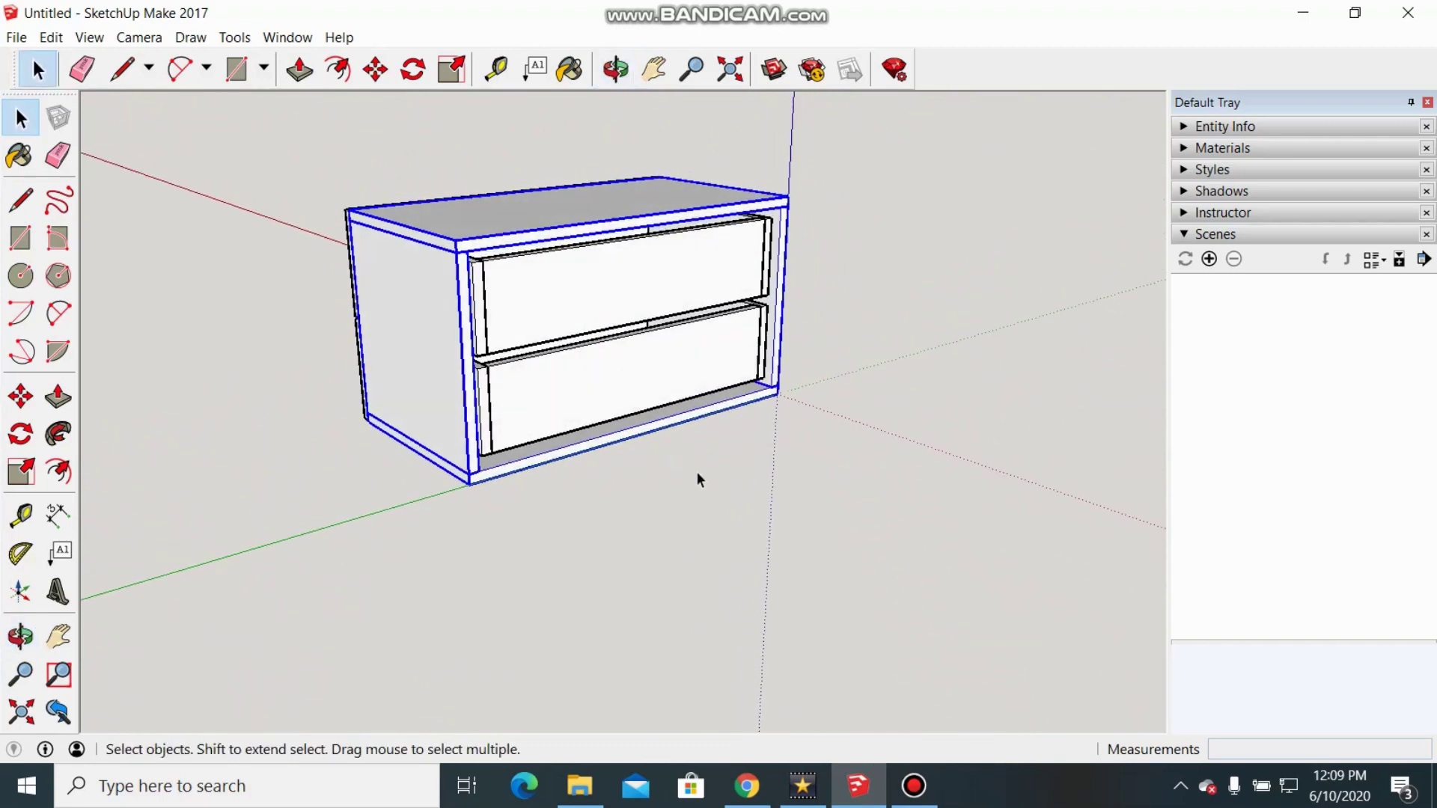
left_click(602, 300)
middle_click_drag(629, 489, 821, 405)
left_click(752, 362)
left_click(588, 321)
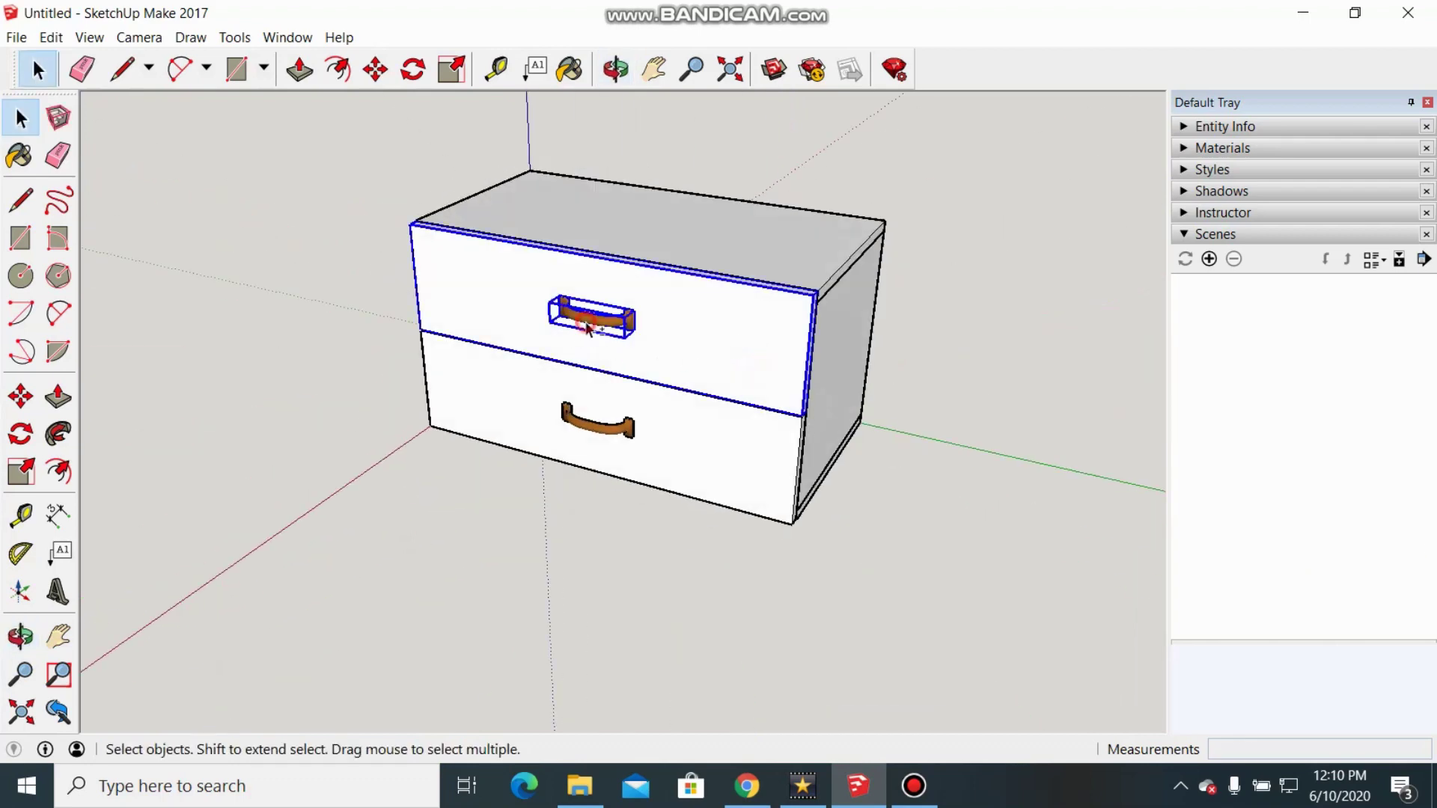
right_click(704, 356)
left_click(810, 547)
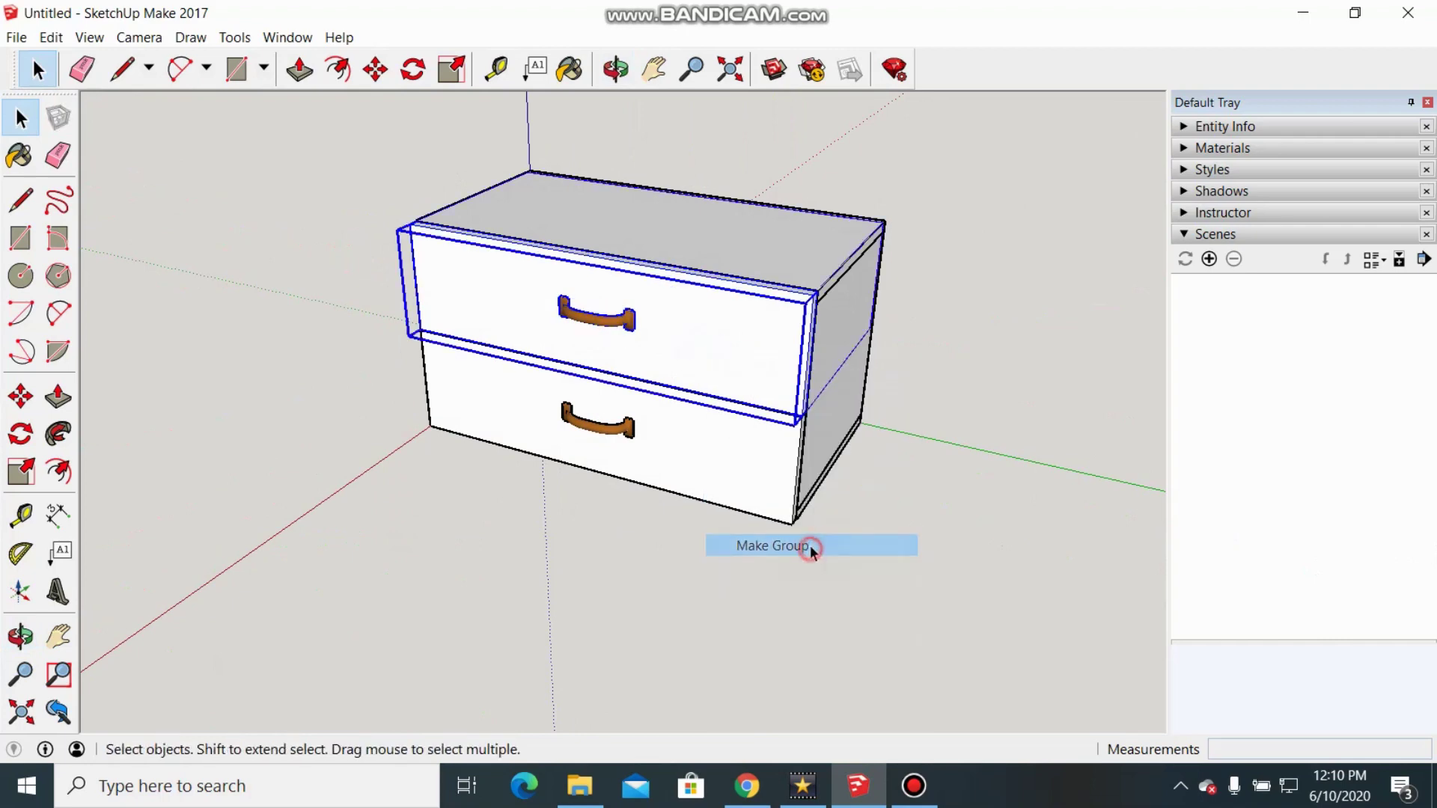
left_click(743, 560)
Pull the upper drawer group out of the cabinet along the red axis by about 145 mm
middle_click_drag(1001, 584, 815, 545)
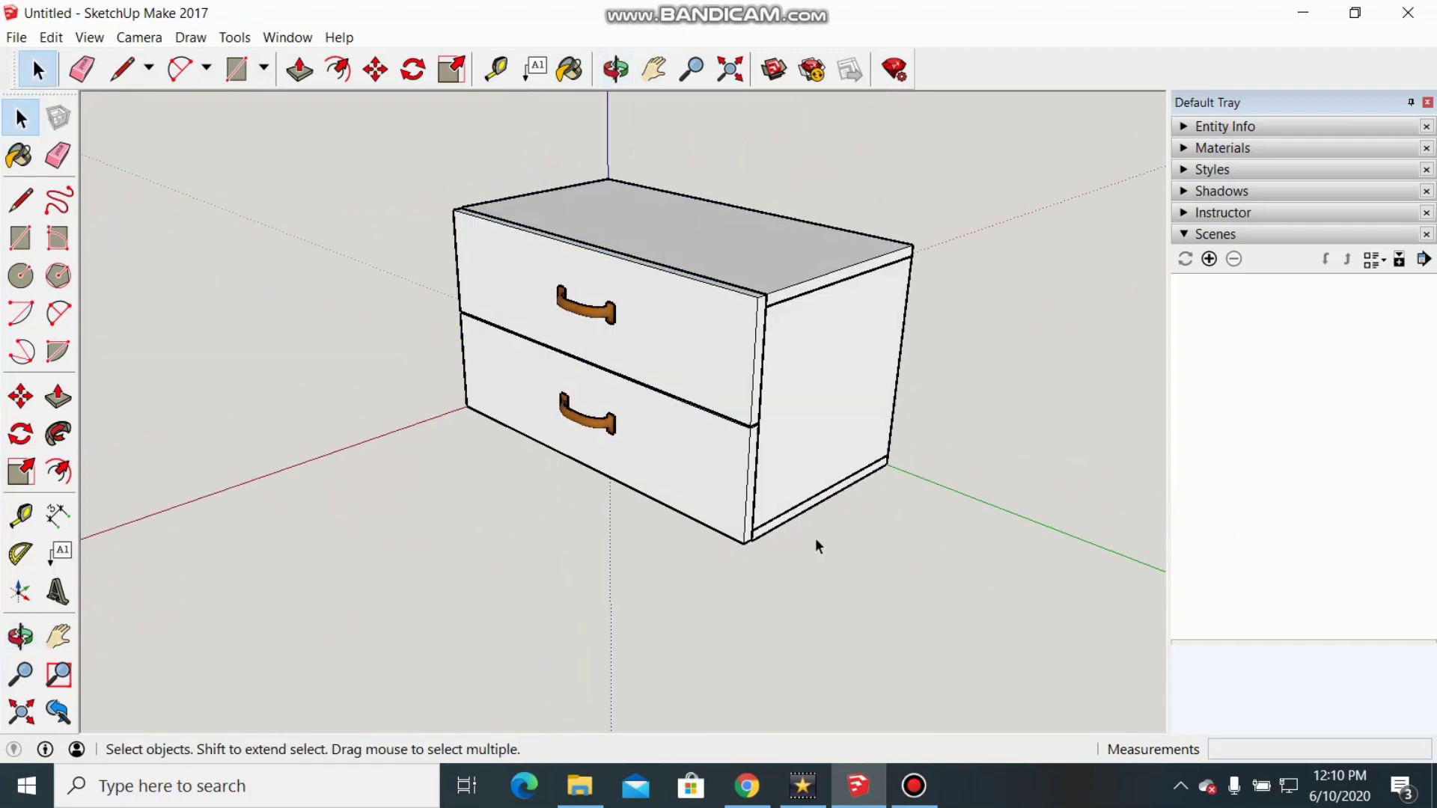
left_click(694, 470)
middle_click_drag(622, 437, 893, 554)
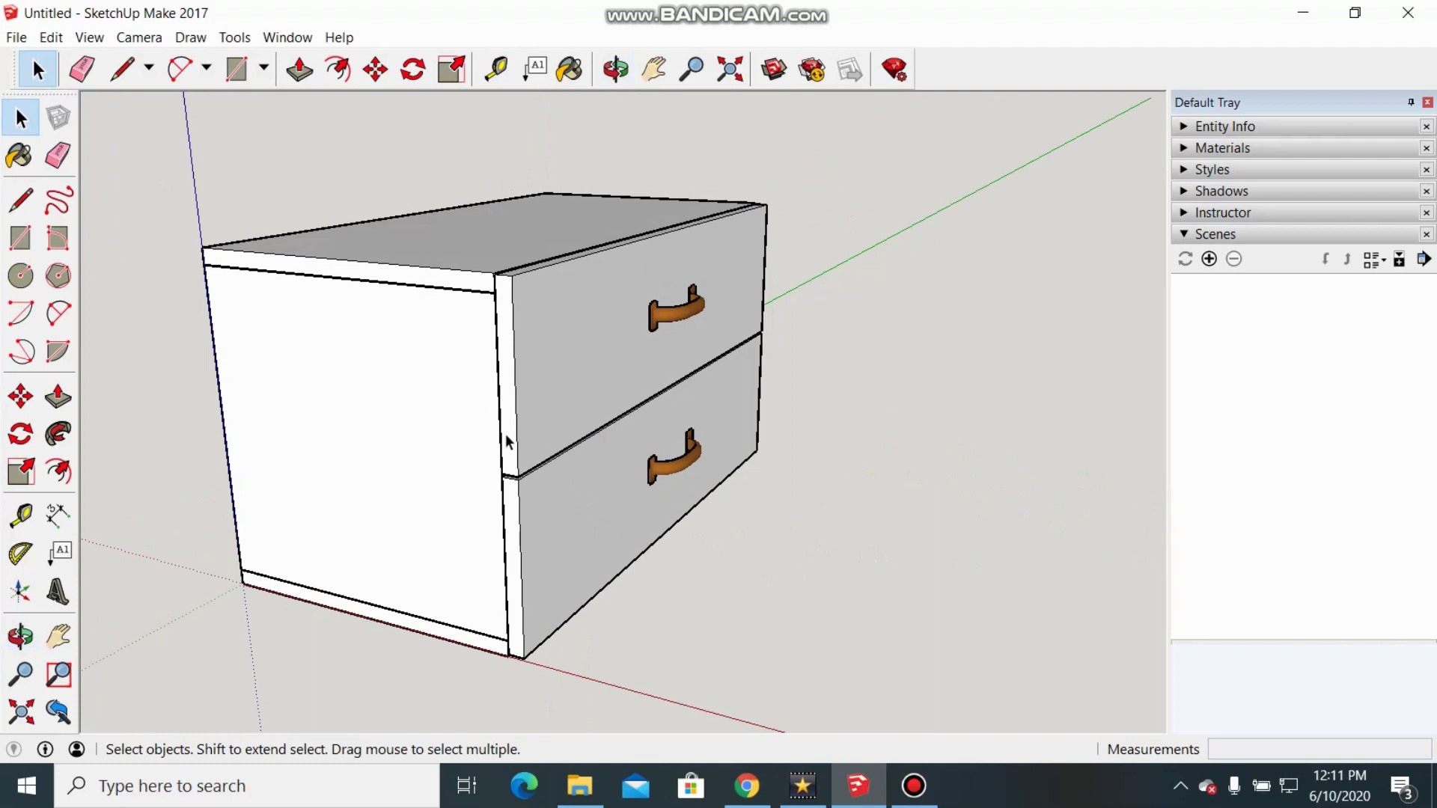
left_click(551, 424)
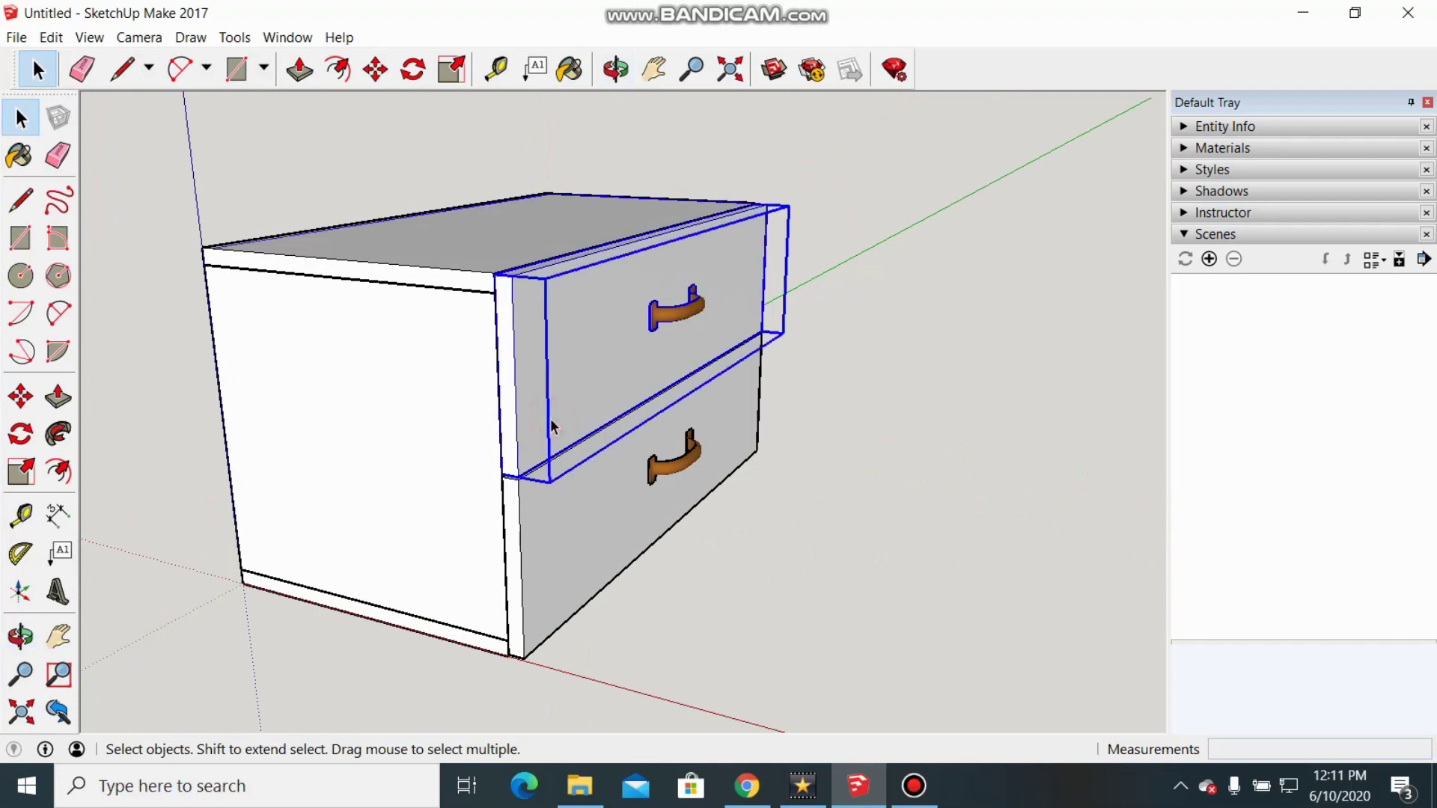
left_click(20, 397)
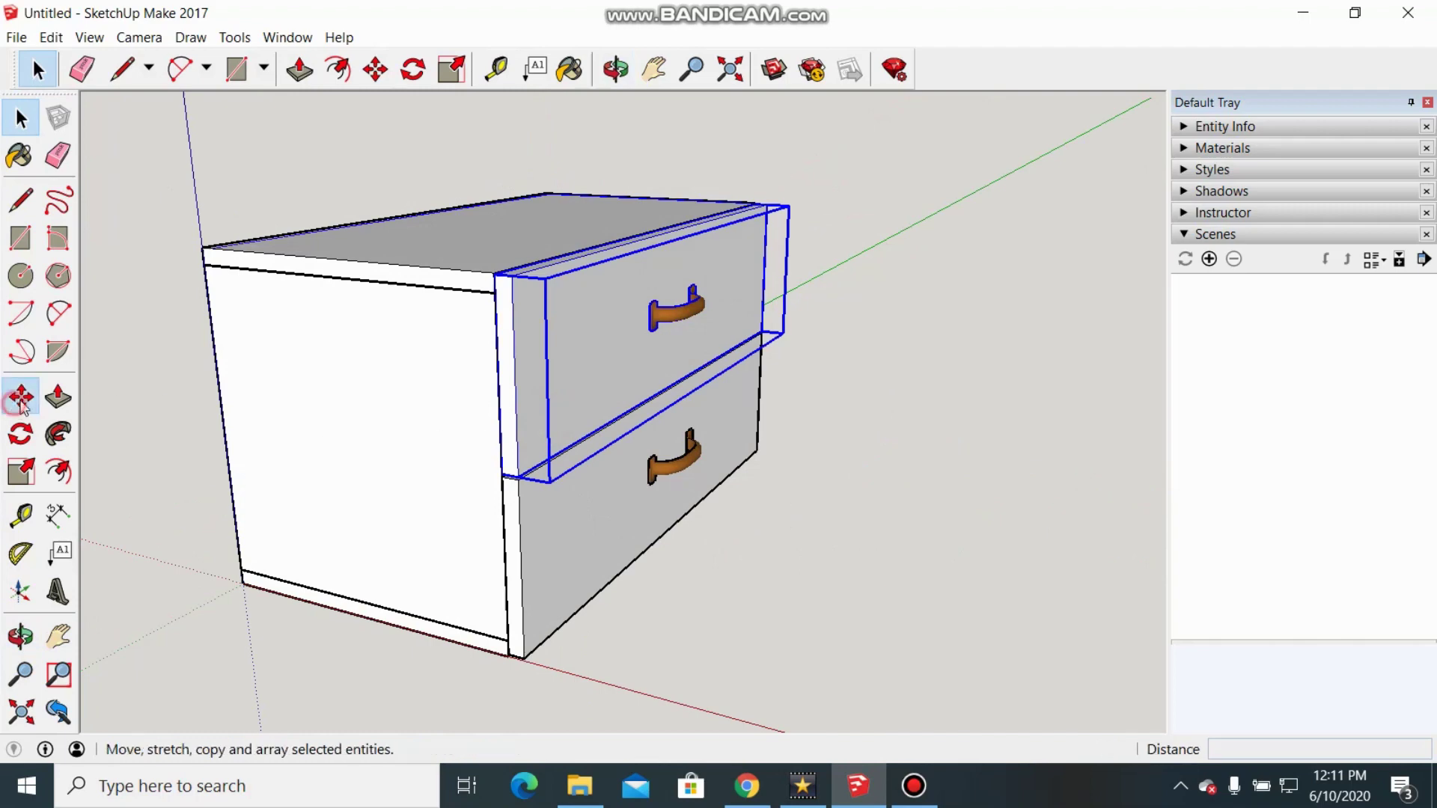
middle_click_drag(417, 514, 484, 491)
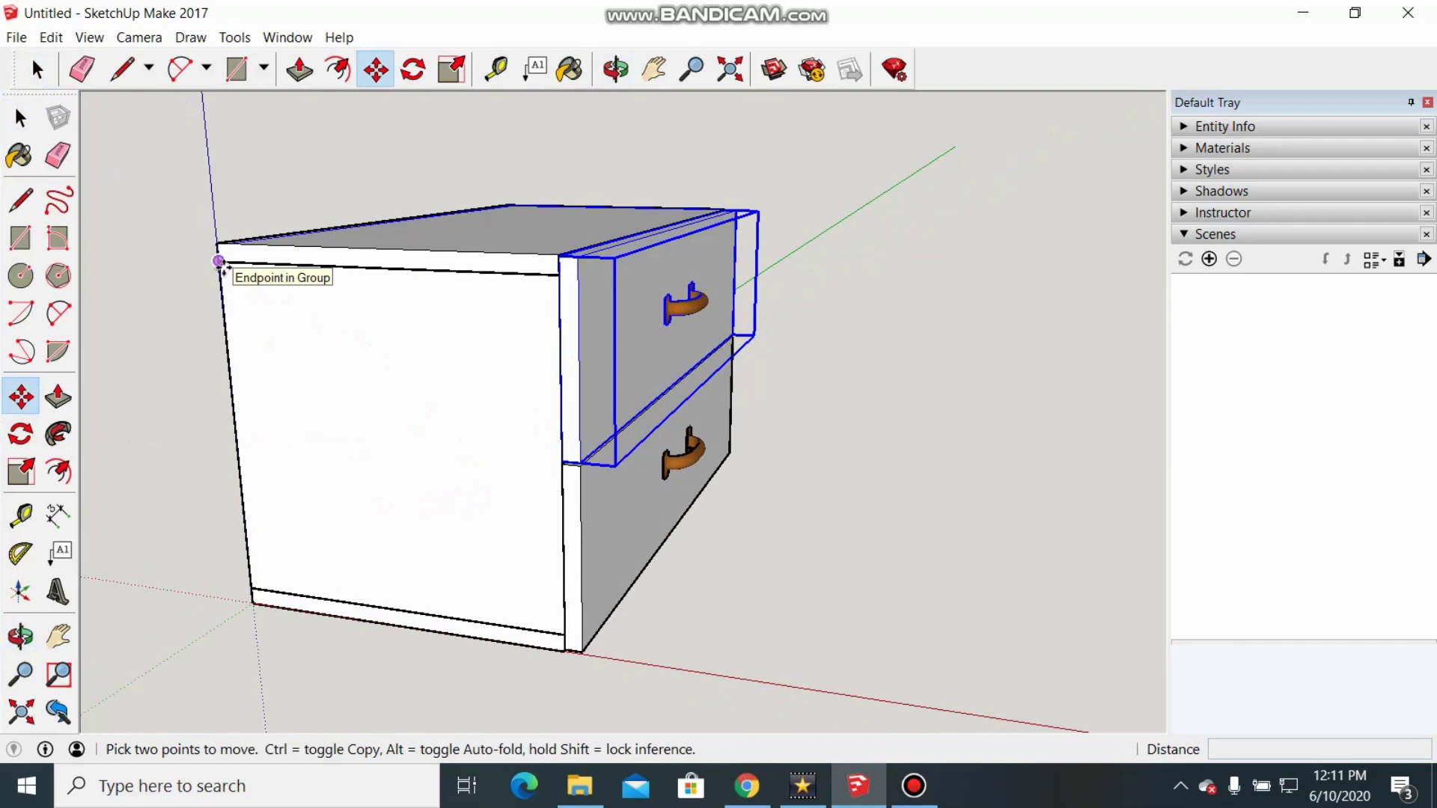
left_click(219, 261)
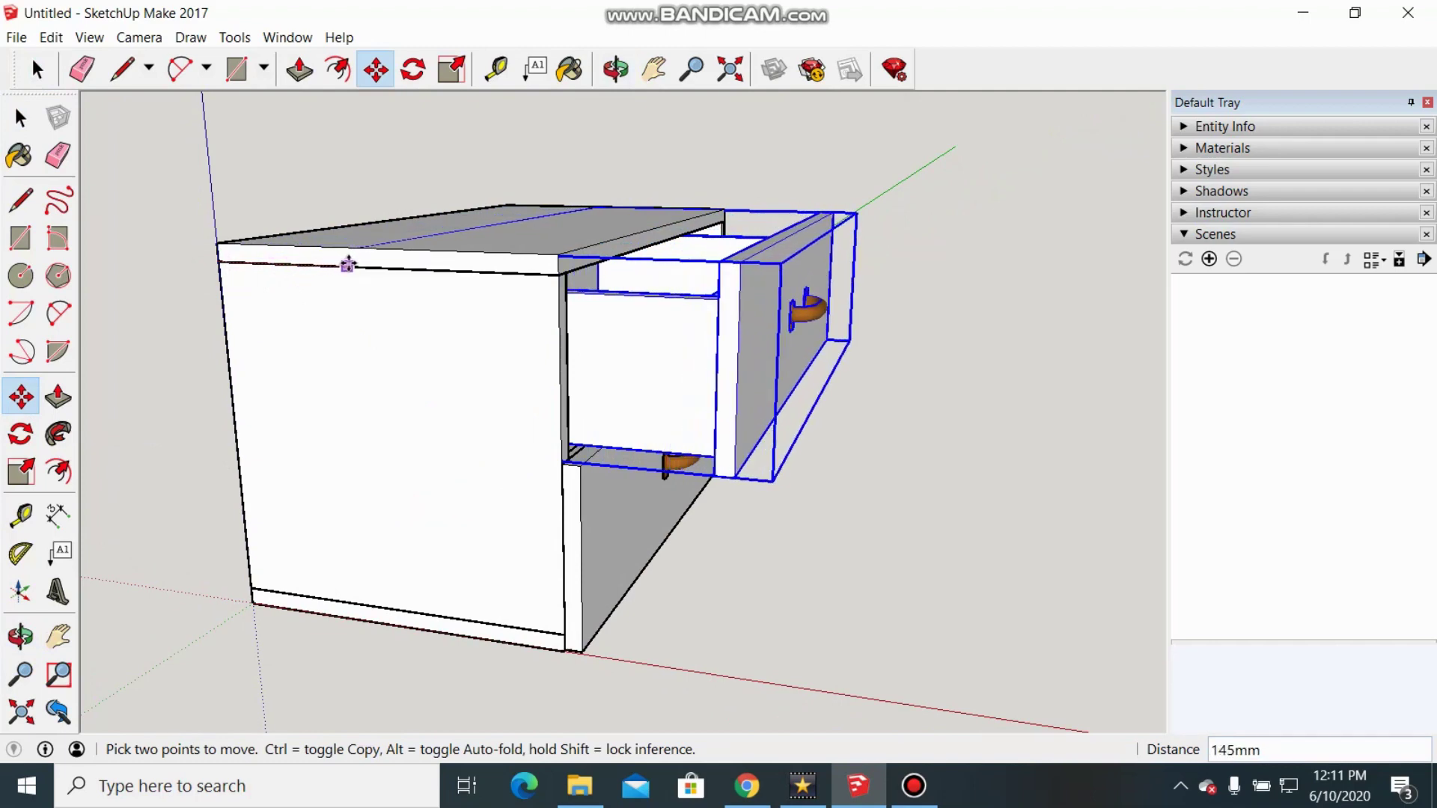
left_click(344, 262)
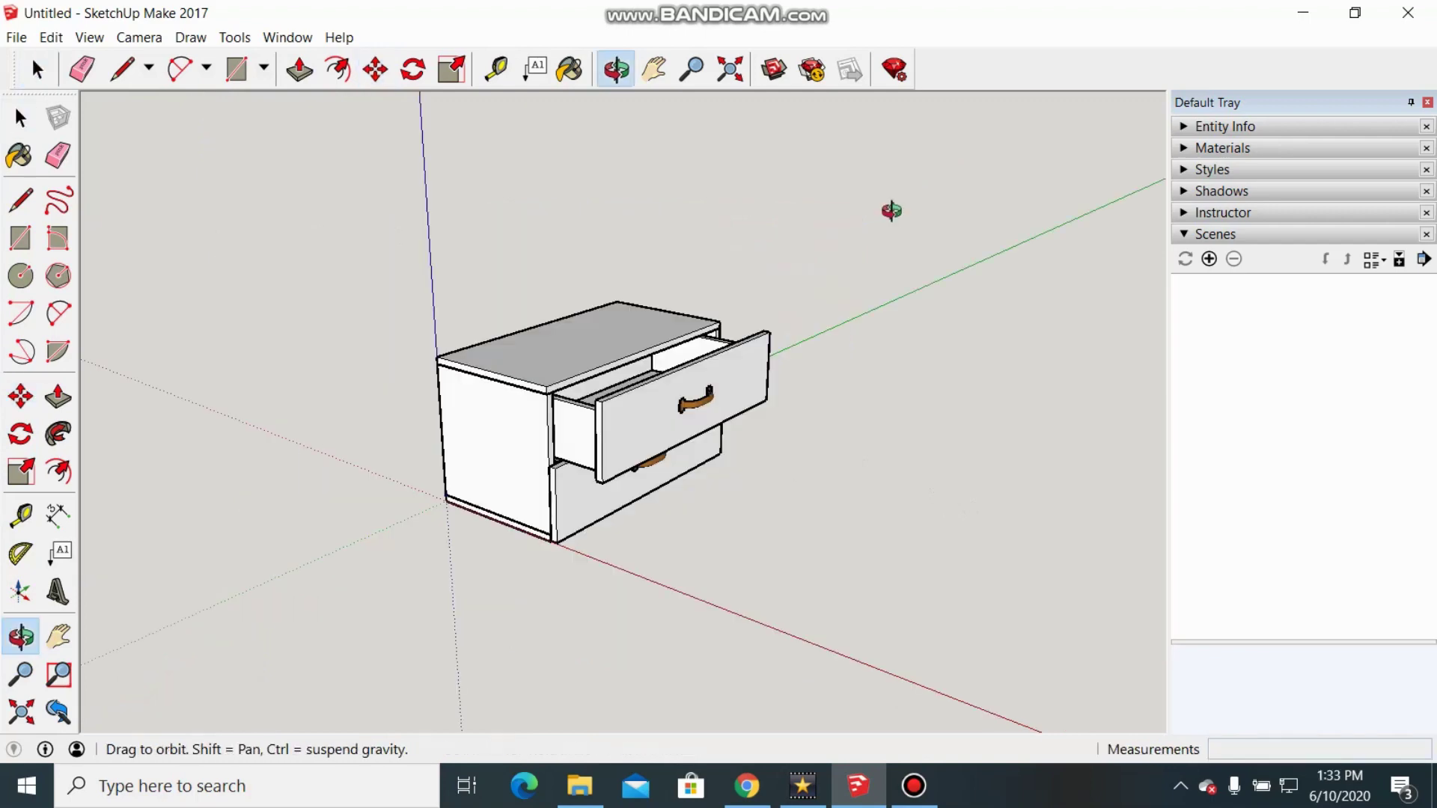
Paint the cabinet carcass with the Wood Veneer 01 material from the Wood collection
left_click_drag(892, 209, 325, 217)
key("space")
scroll(788, 258, "up", 2)
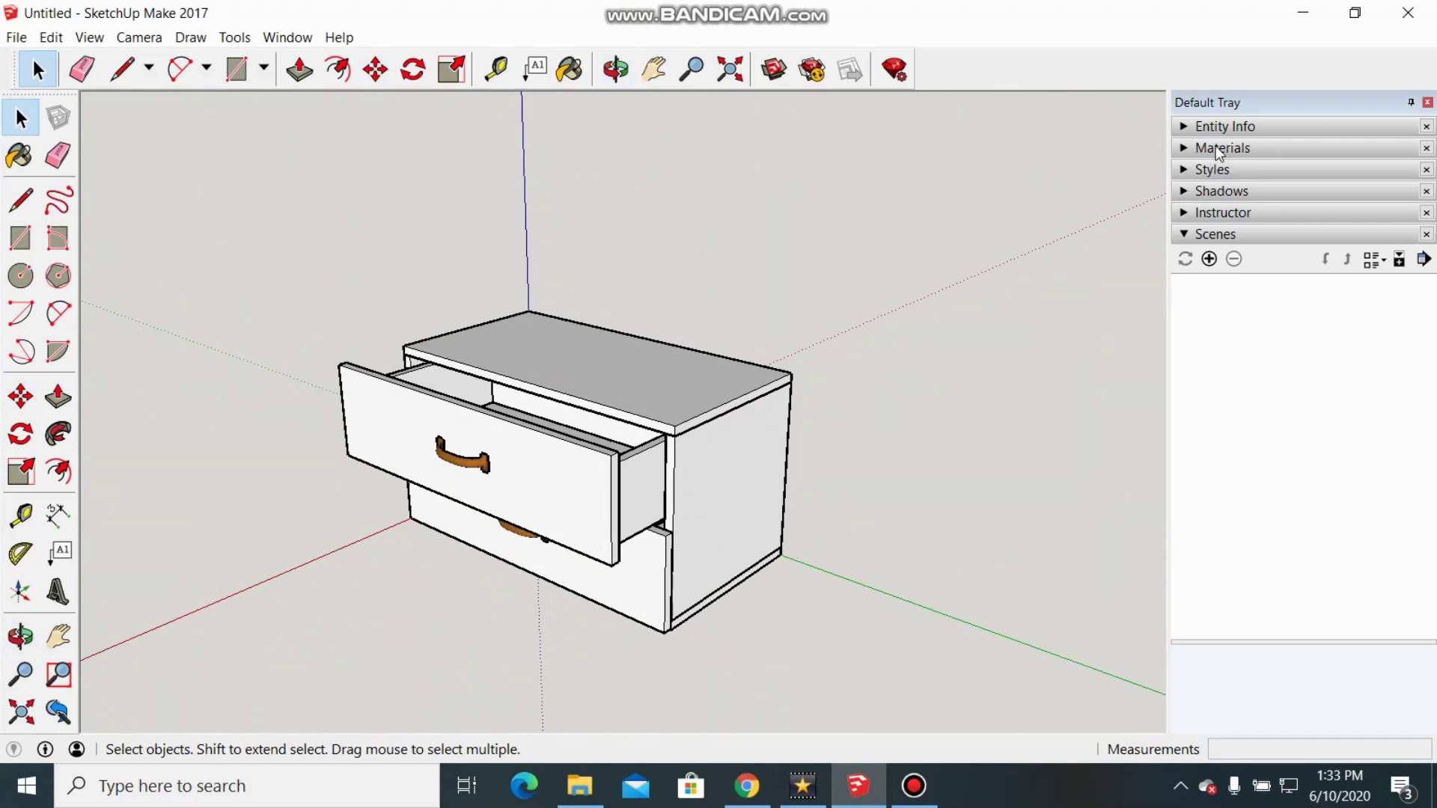
left_click(1183, 149)
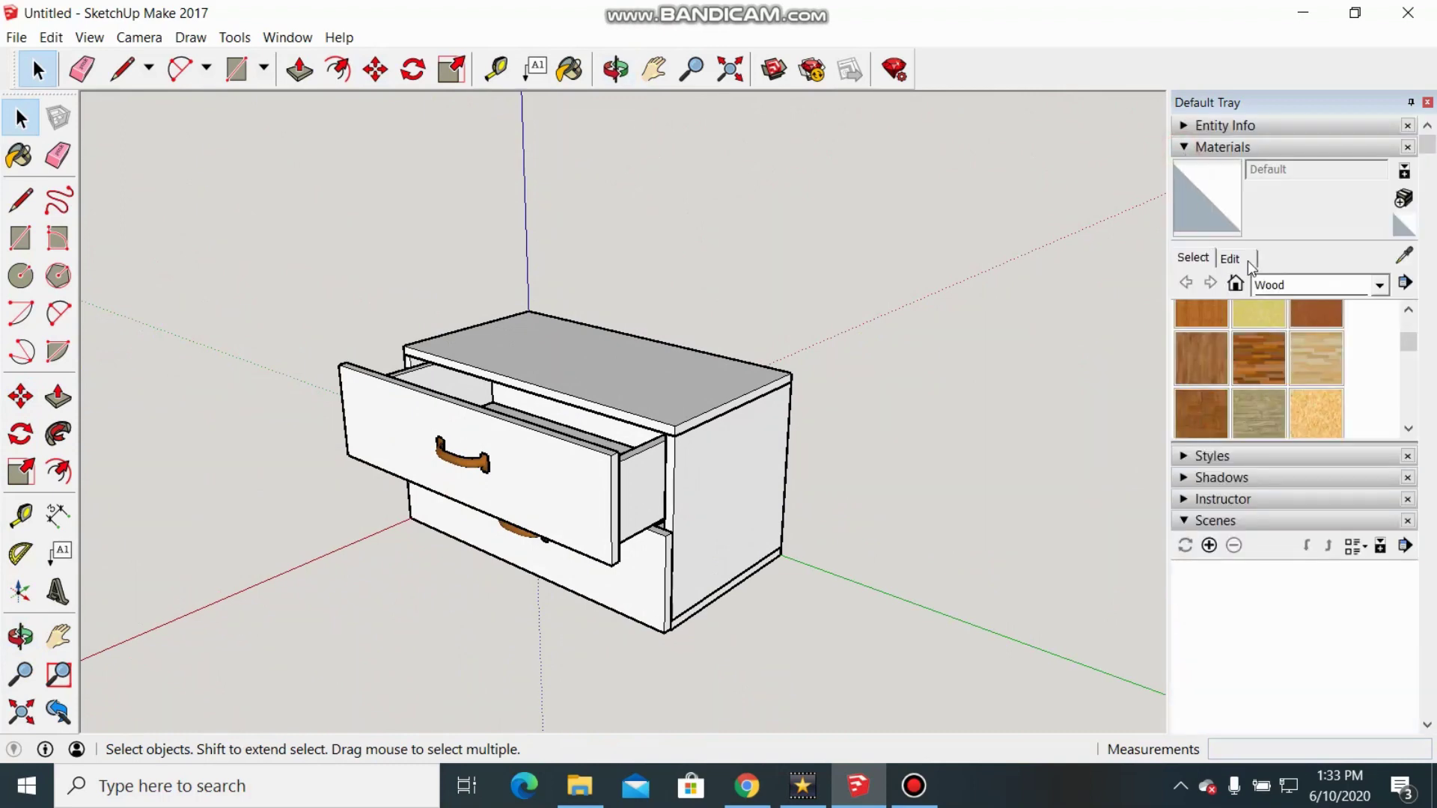
left_click(1381, 286)
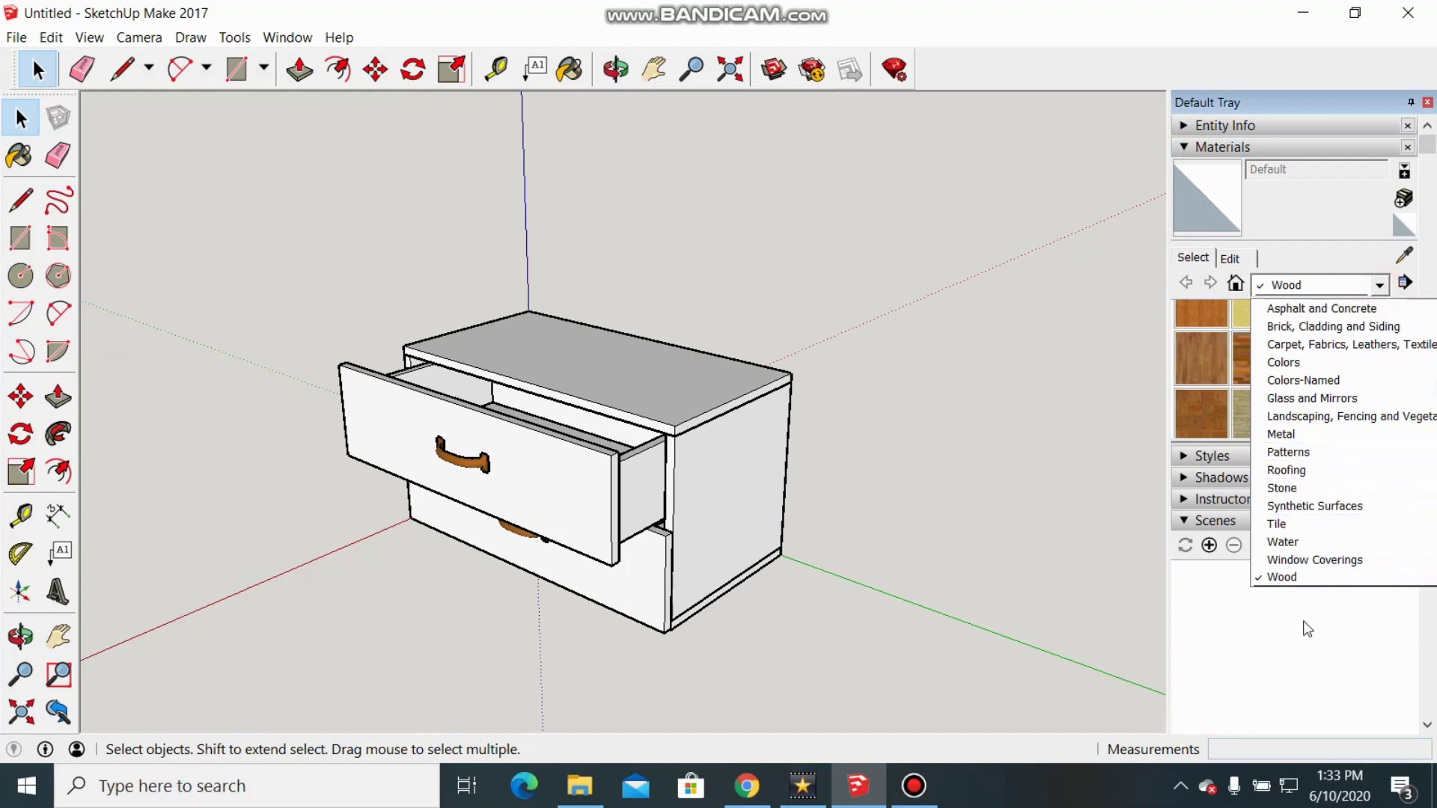
left_click(1301, 577)
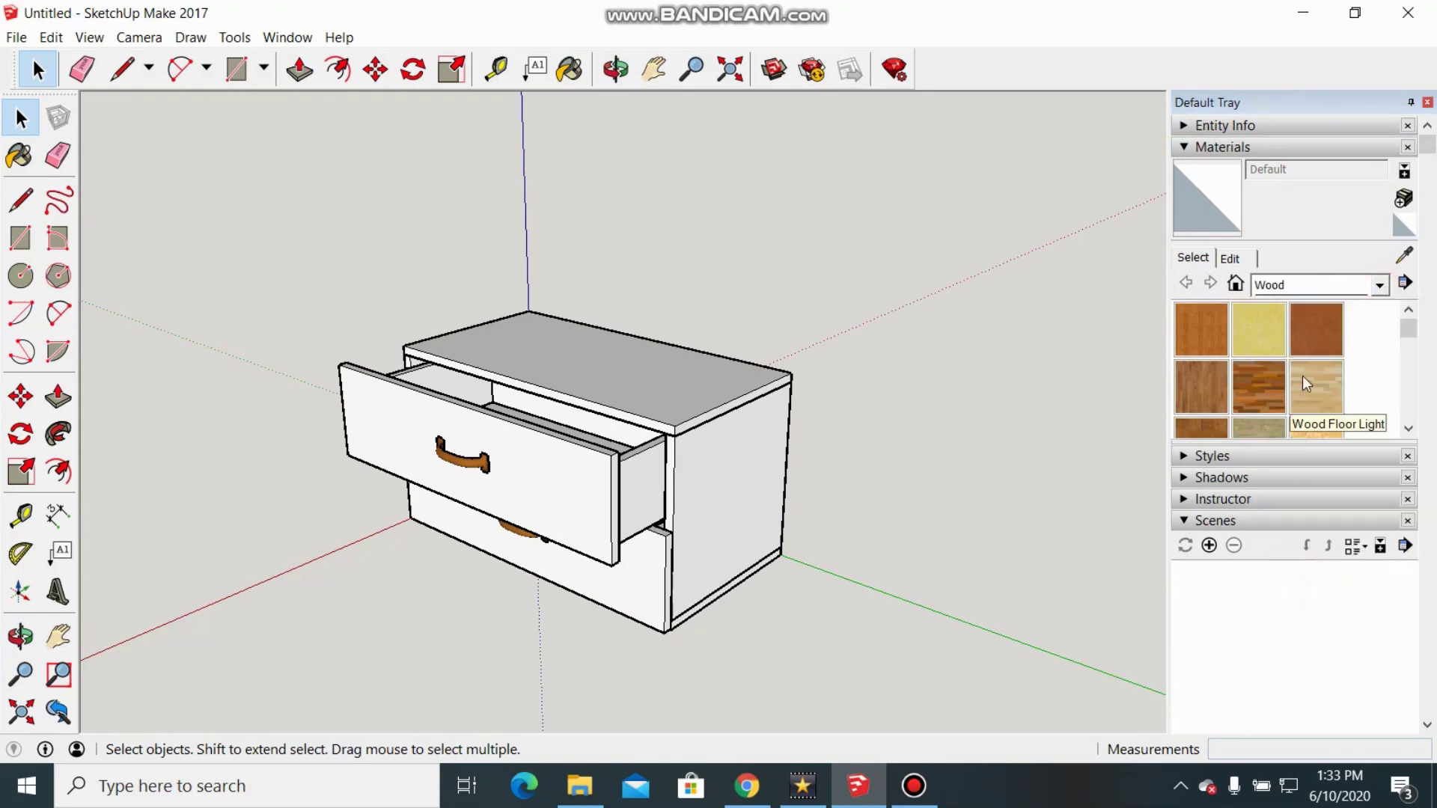
scroll(1302, 376, "down", 3)
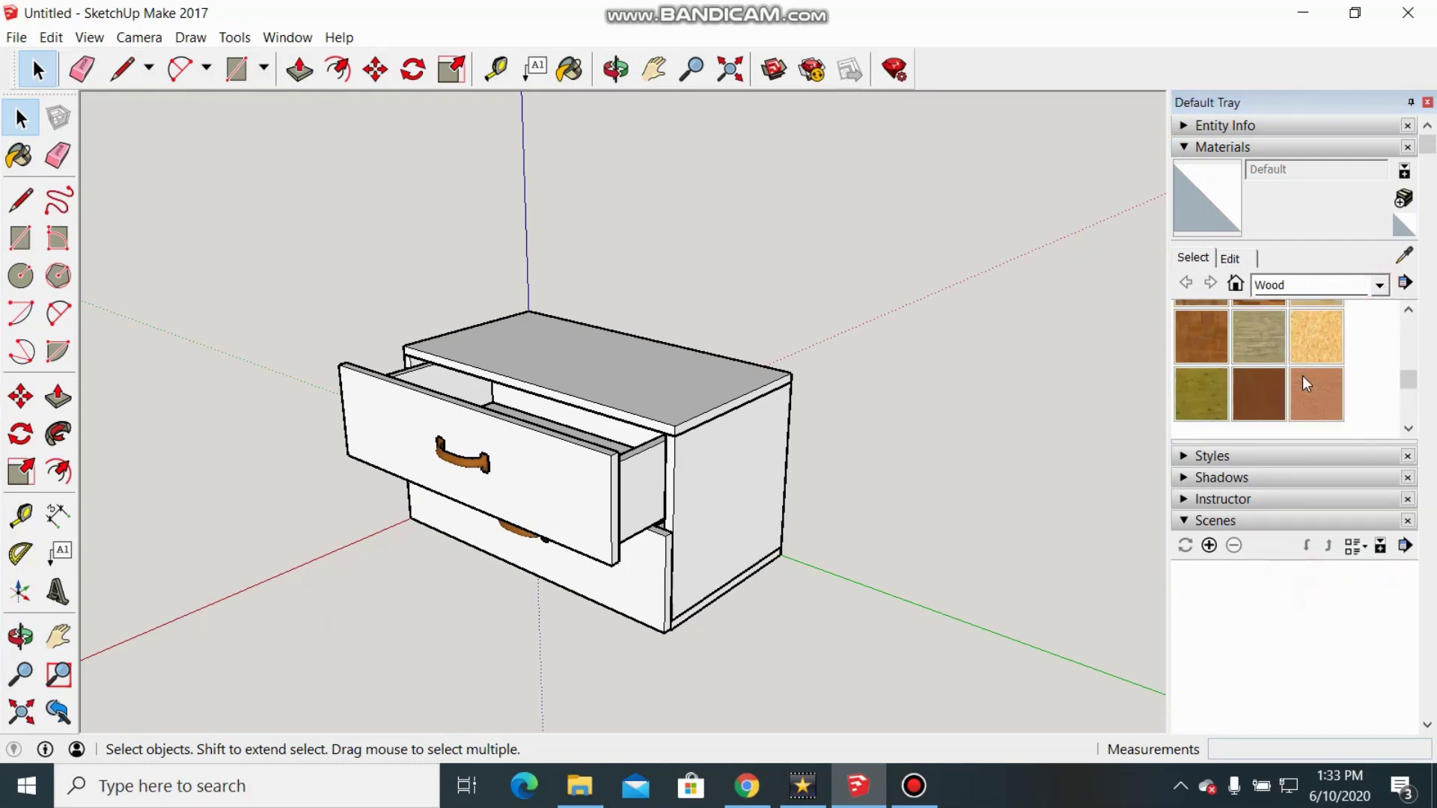
left_click(1261, 401)
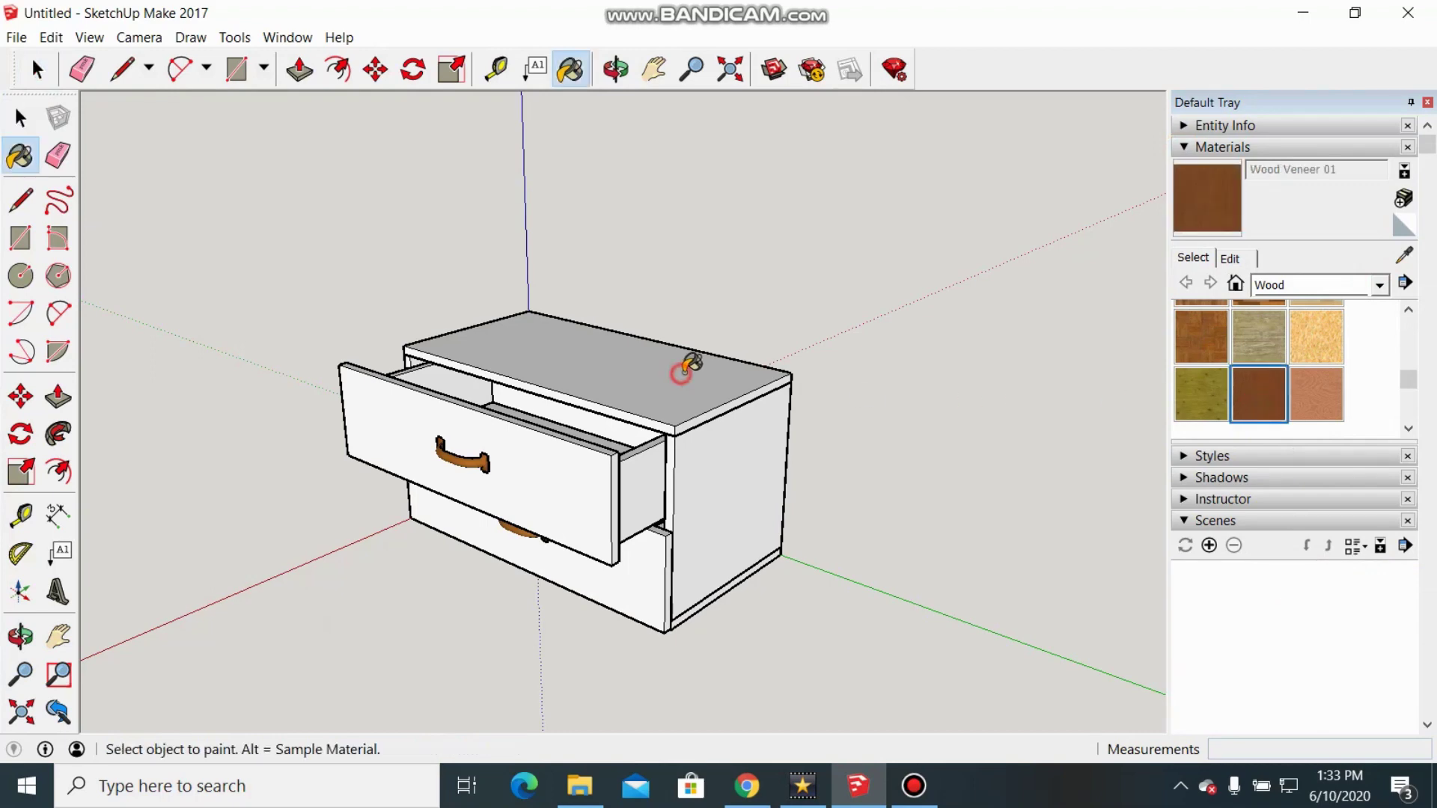
left_click(683, 372)
mouse_move(786, 571)
middle_mouse_down()
mouse_move(1046, 506)
mouse_move(1026, 510)
middle_mouse_up()
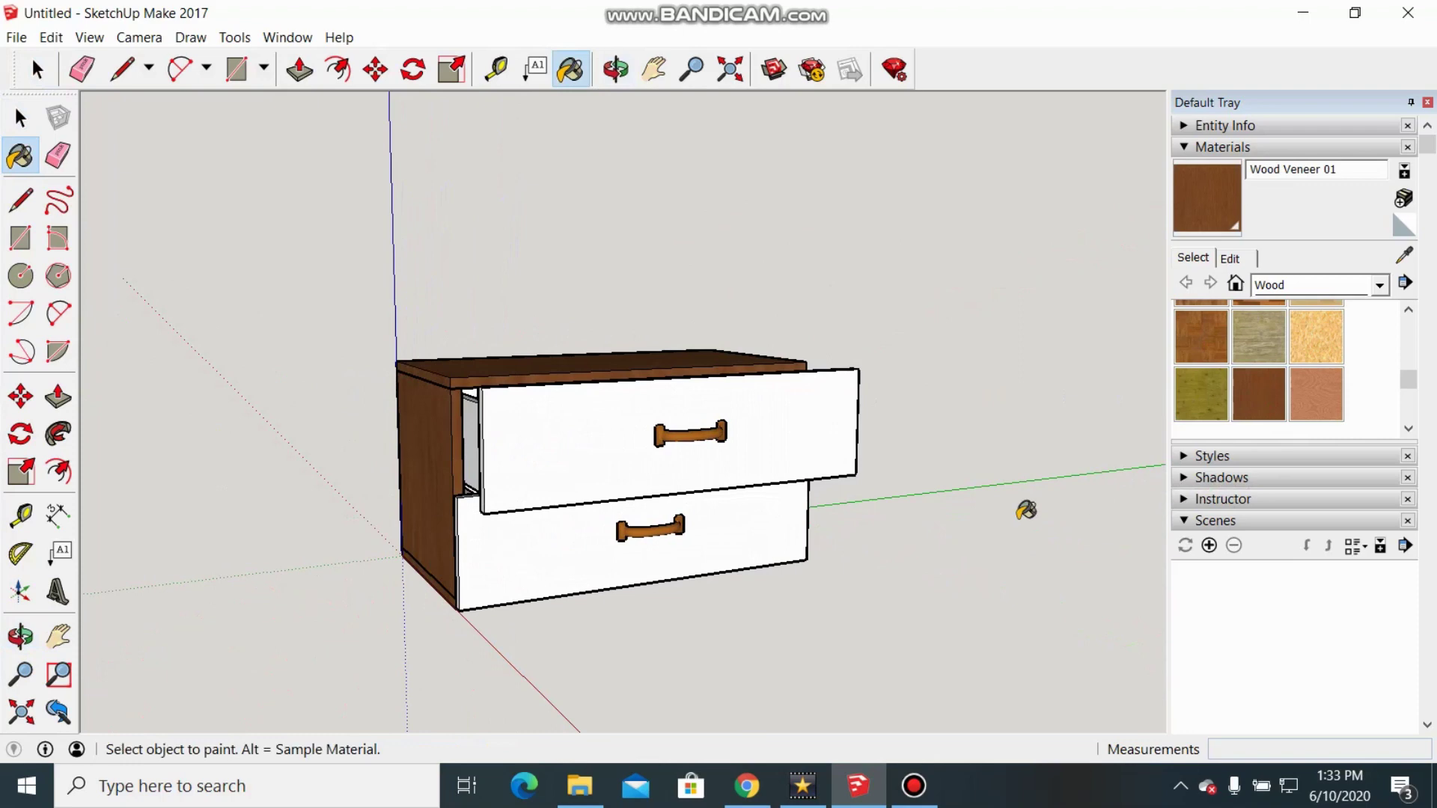
mouse_move(703, 587)
middle_mouse_down()
mouse_move(700, 693)
mouse_move(240, 664)
mouse_move(555, 640)
middle_mouse_up()
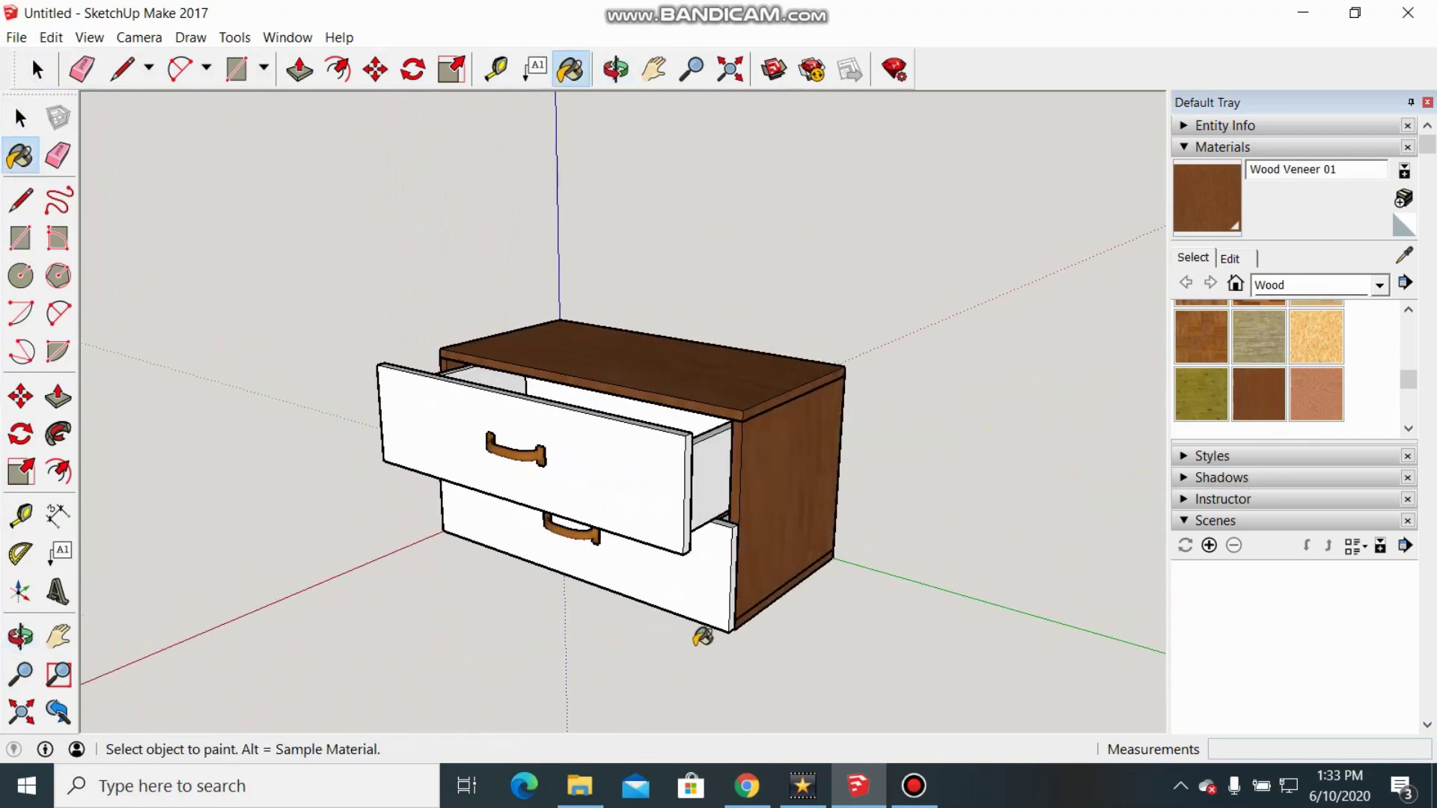
middle_click_drag(821, 642, 909, 631)
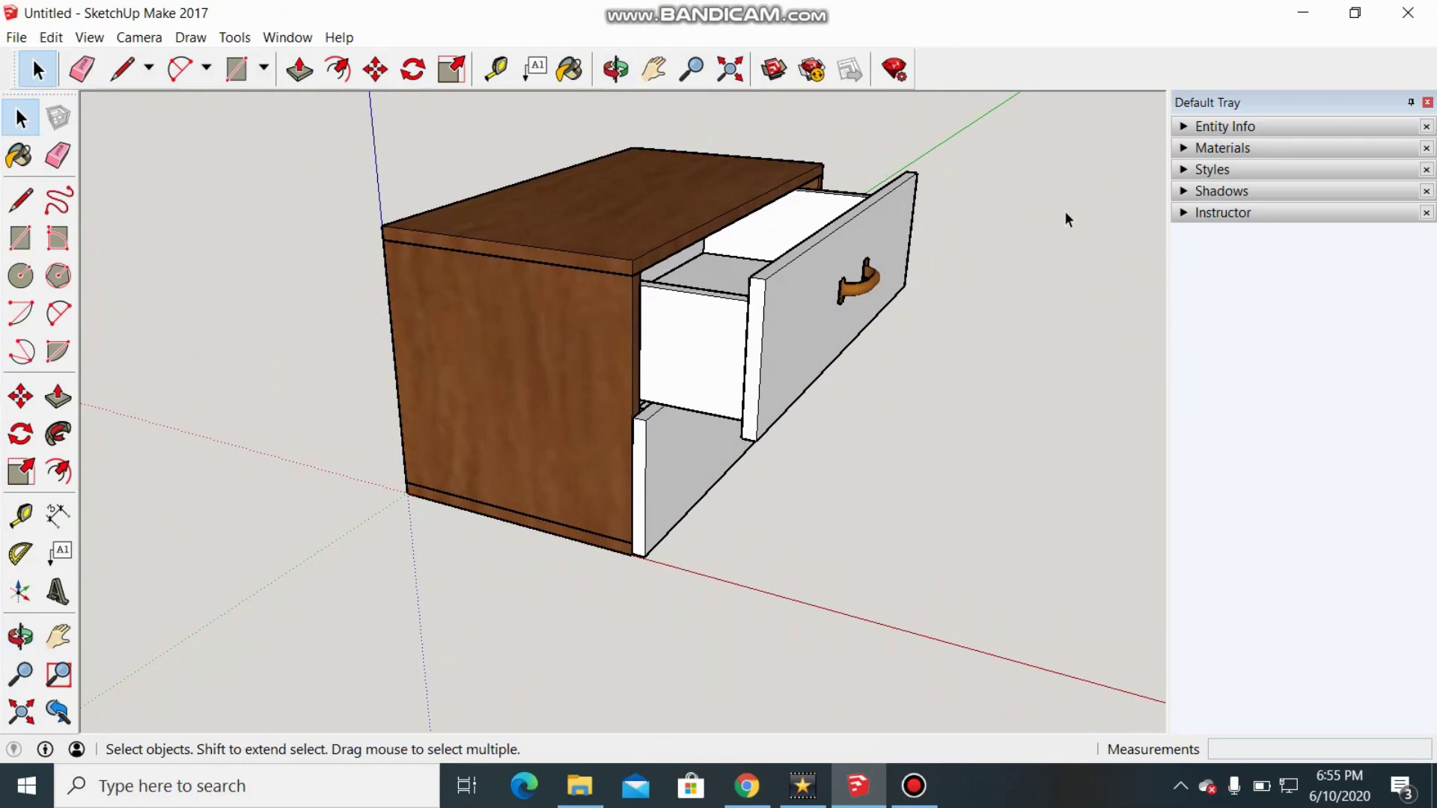
Add a first animation scene showing the cabinet at an angle with the upper drawer pulled out
left_click(91, 39)
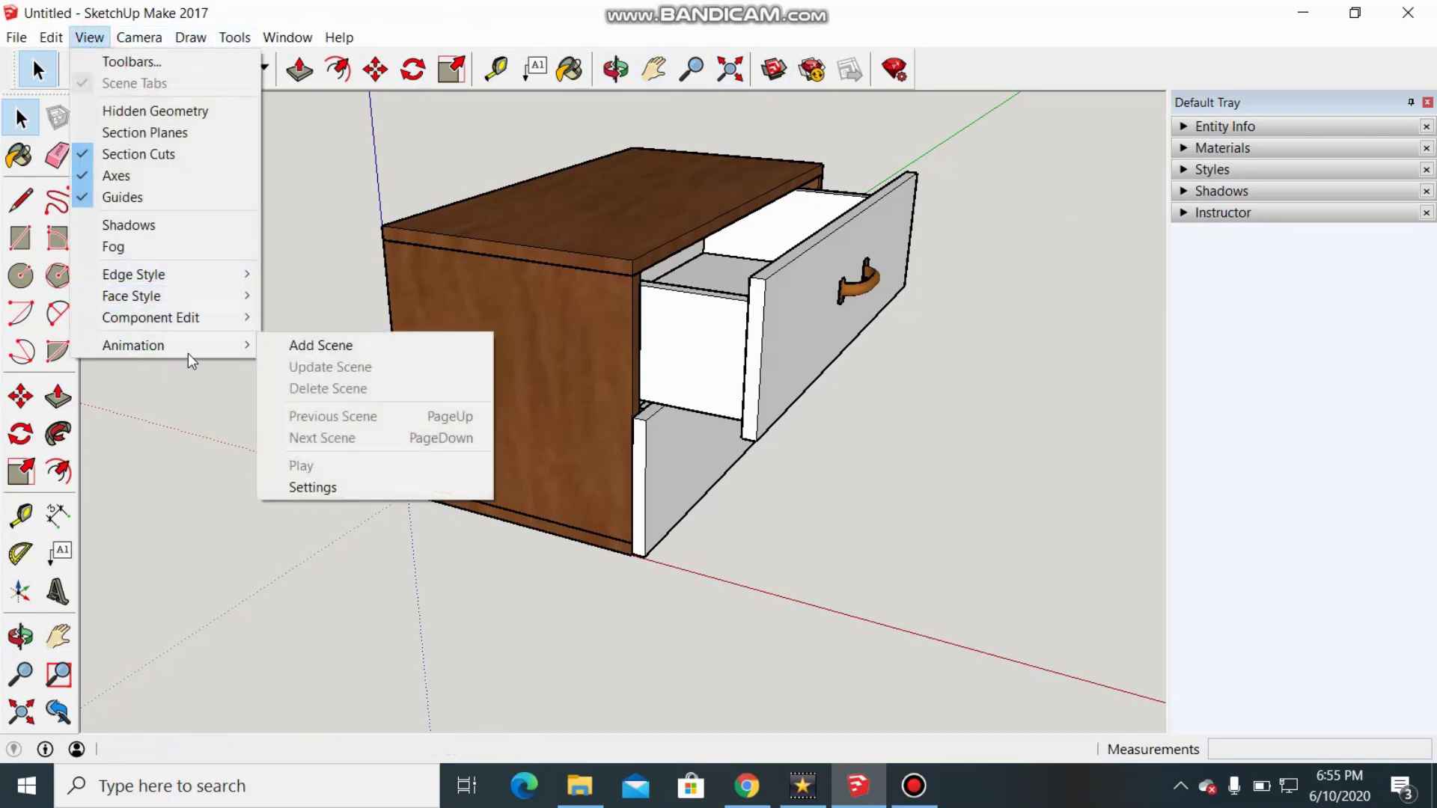
mouse_move(199, 343)
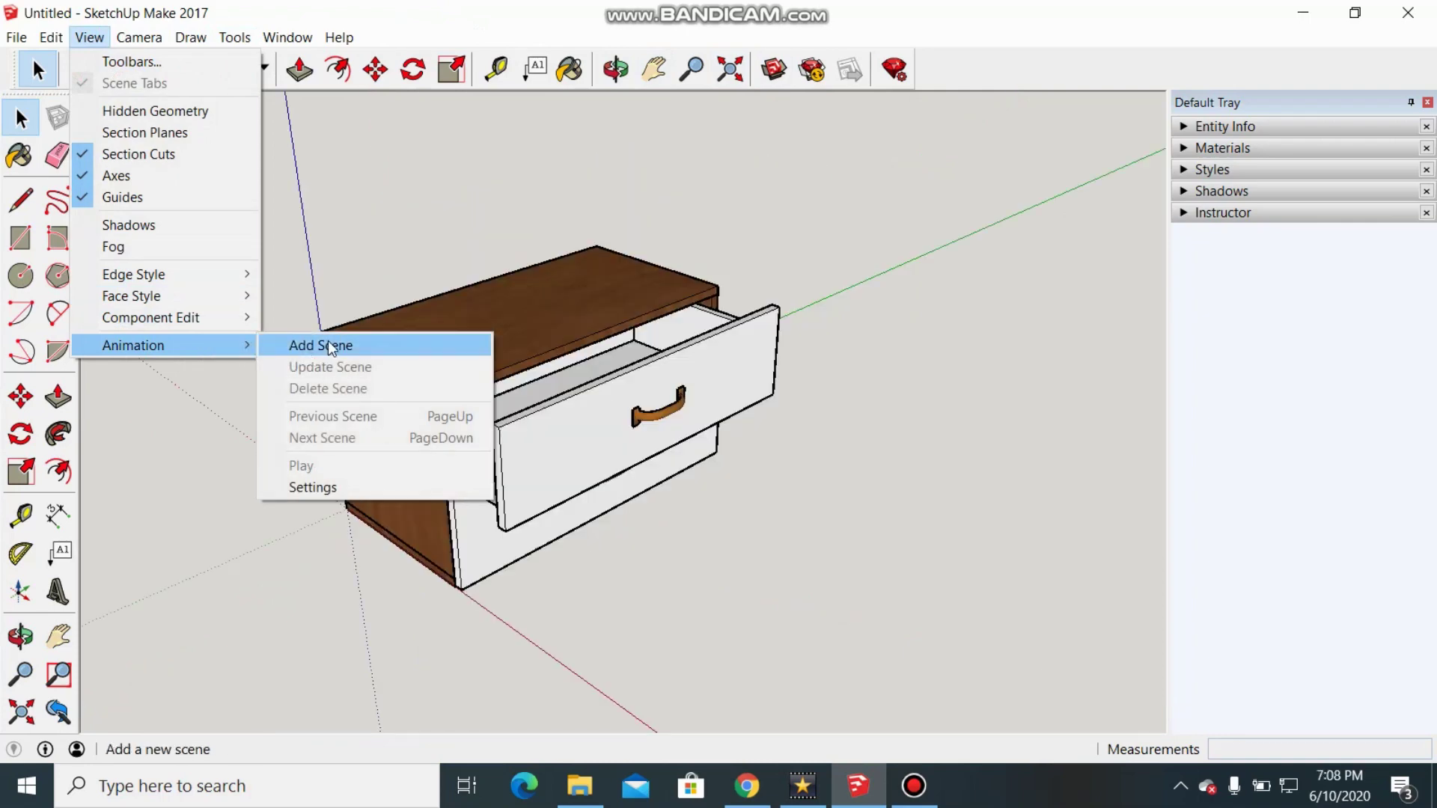
left_click(337, 348)
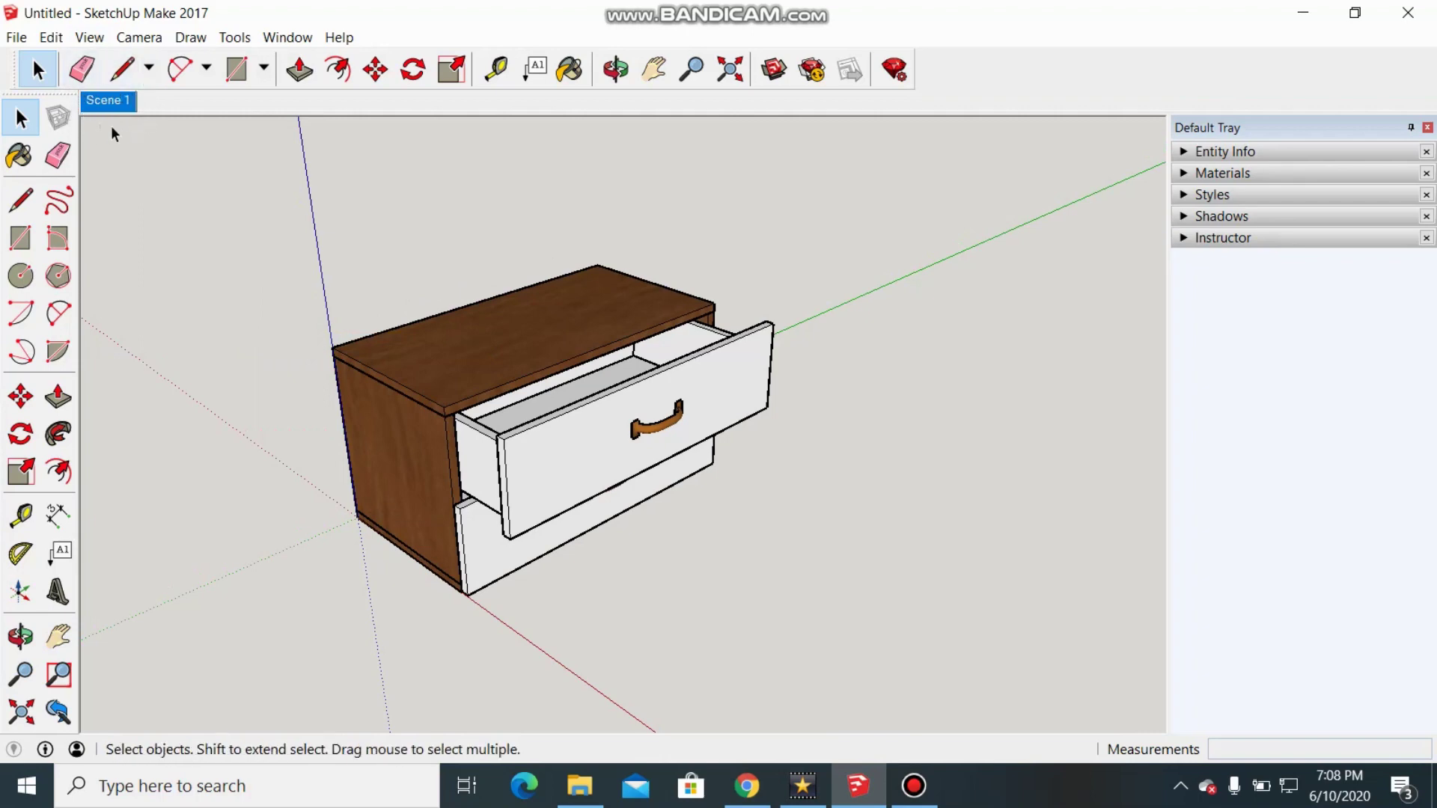
Add a second scene showing the cabinet from the front and above with the upper drawer pulled out
middle_click_drag(172, 171, 819, 262)
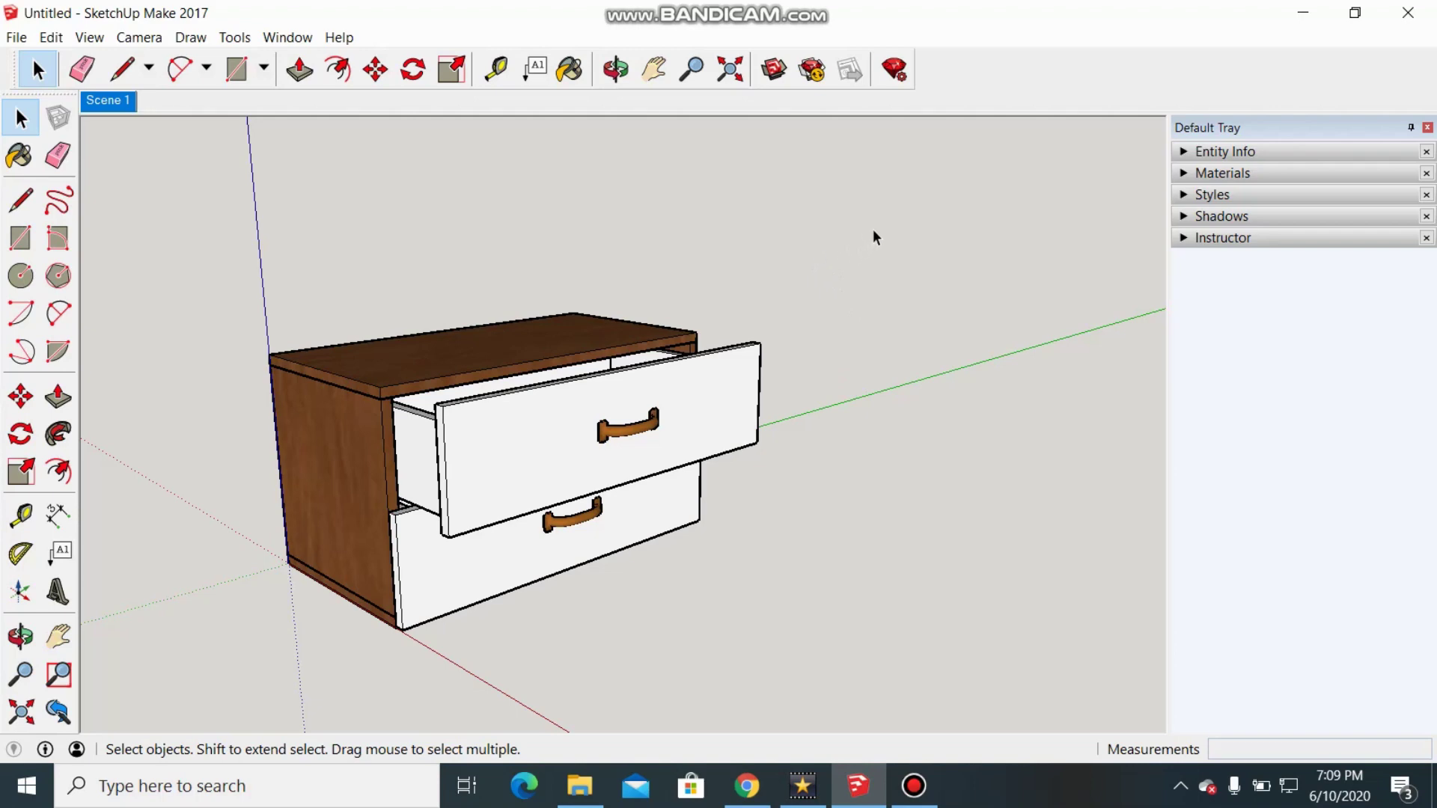
middle_click_drag(873, 234, 608, 369)
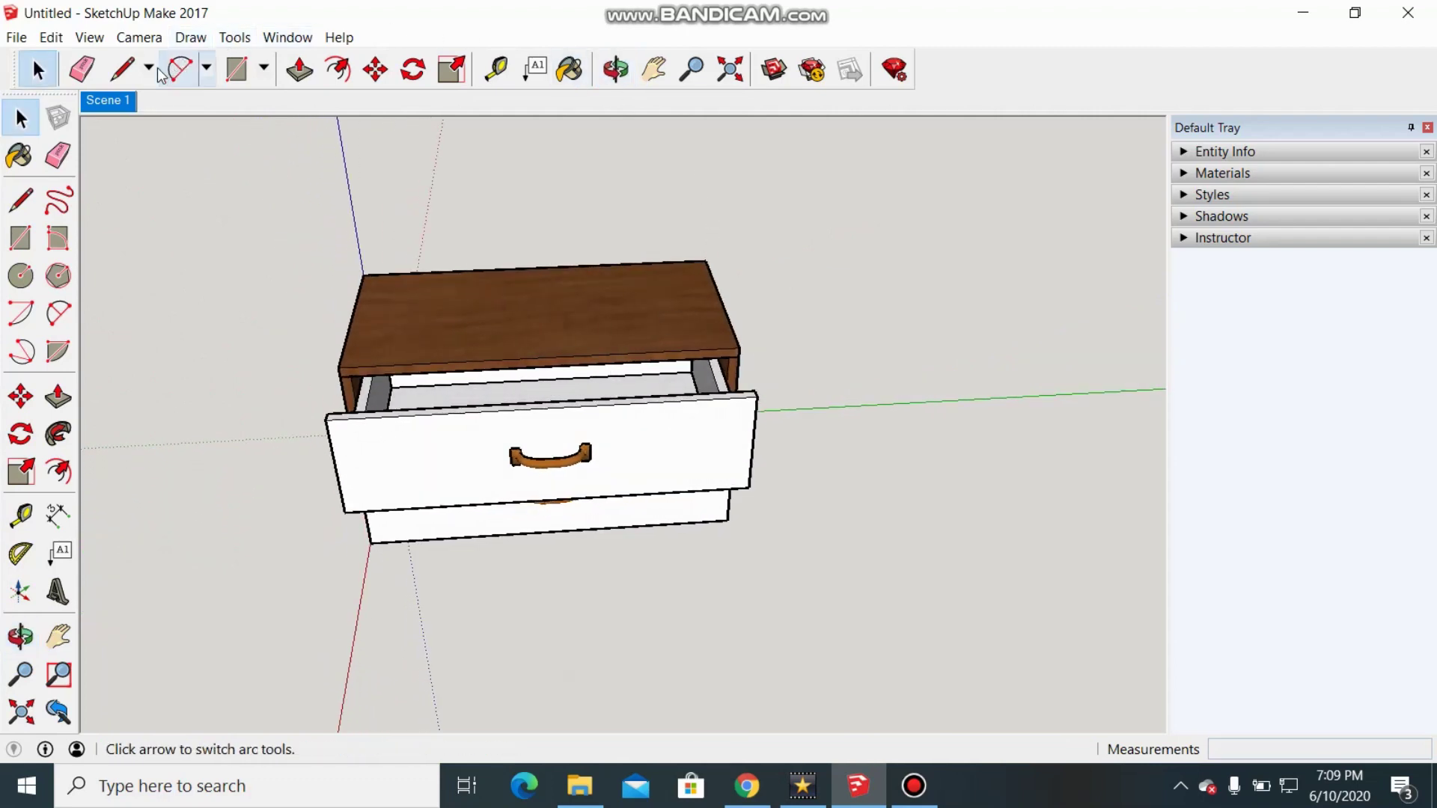
right_click(111, 102)
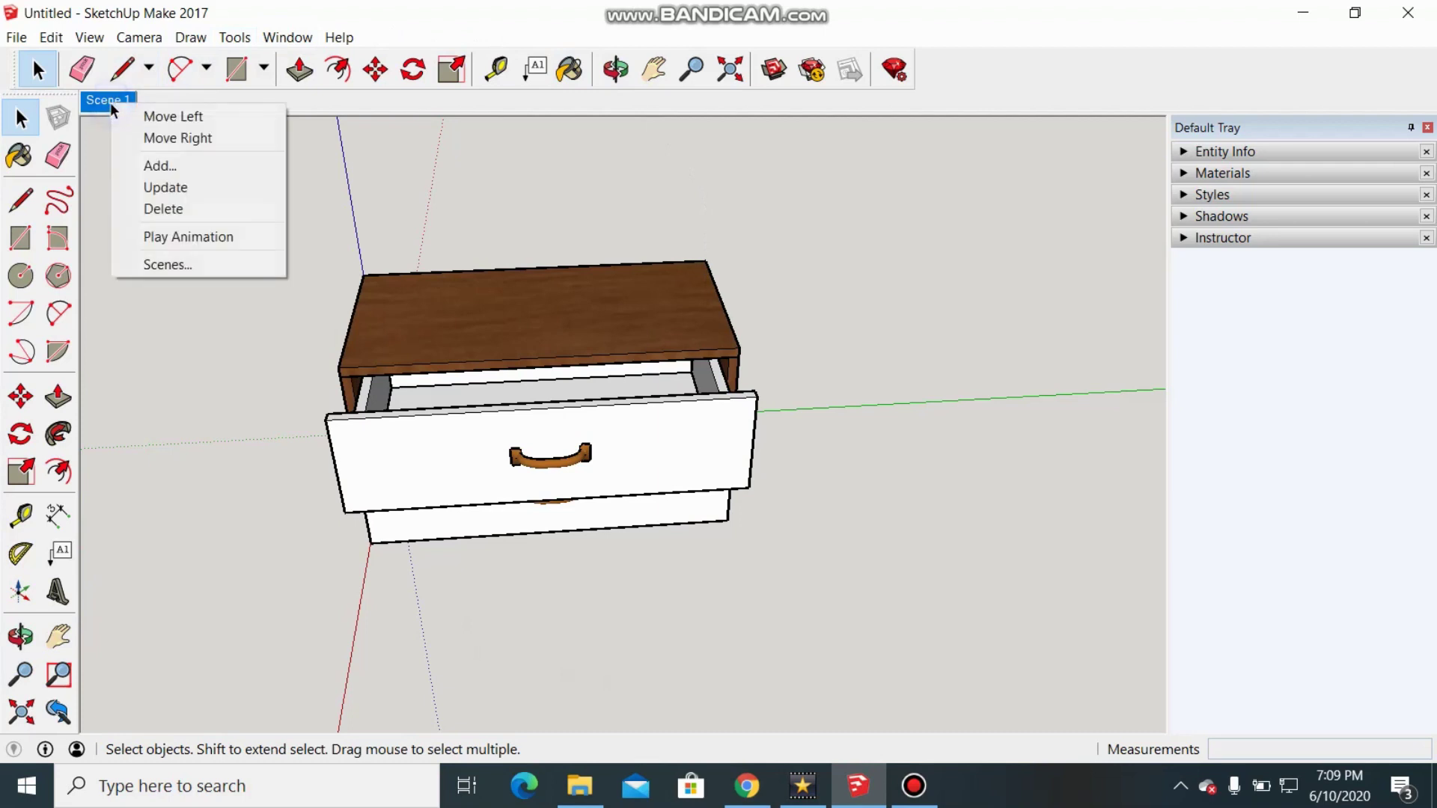
left_click(205, 270)
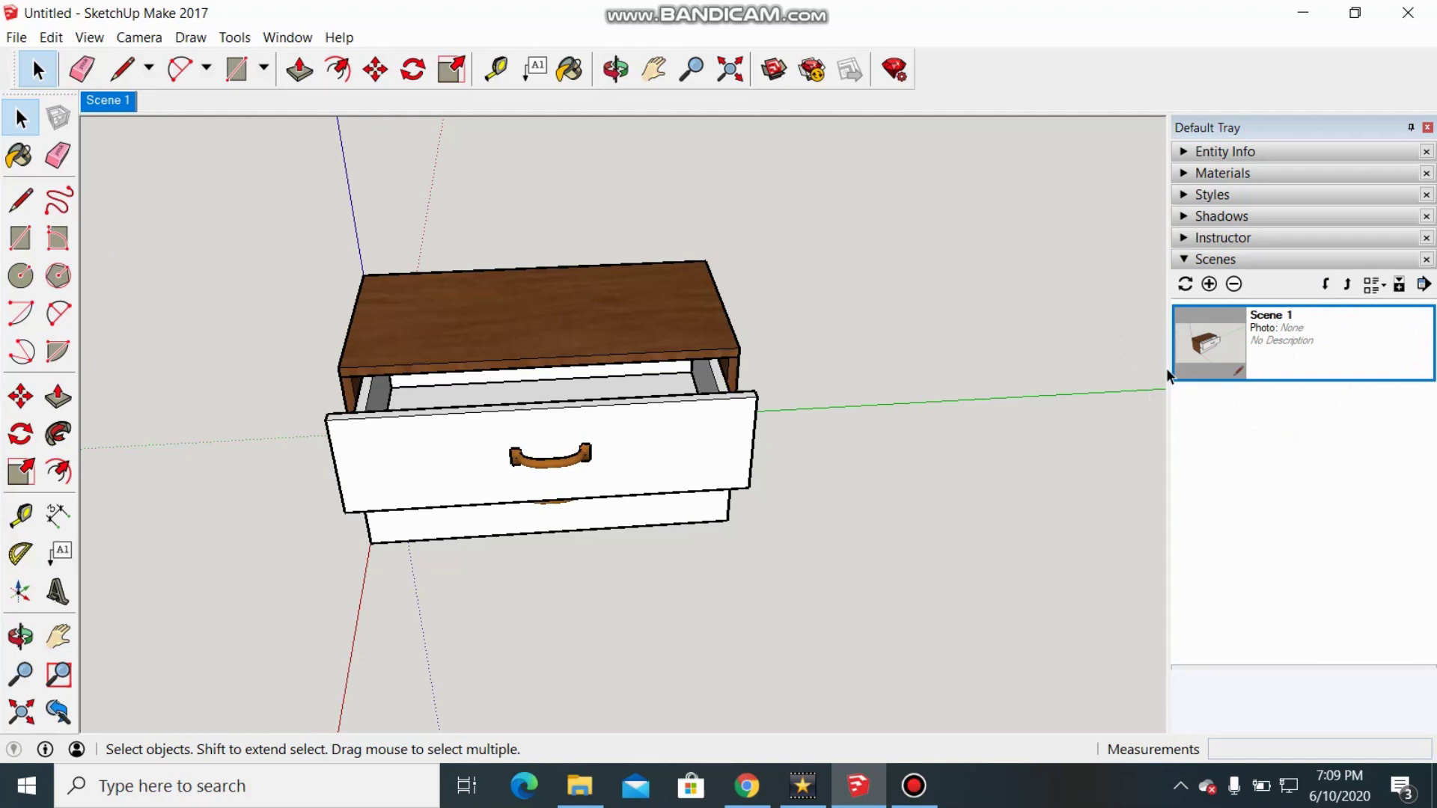
left_click(1209, 285)
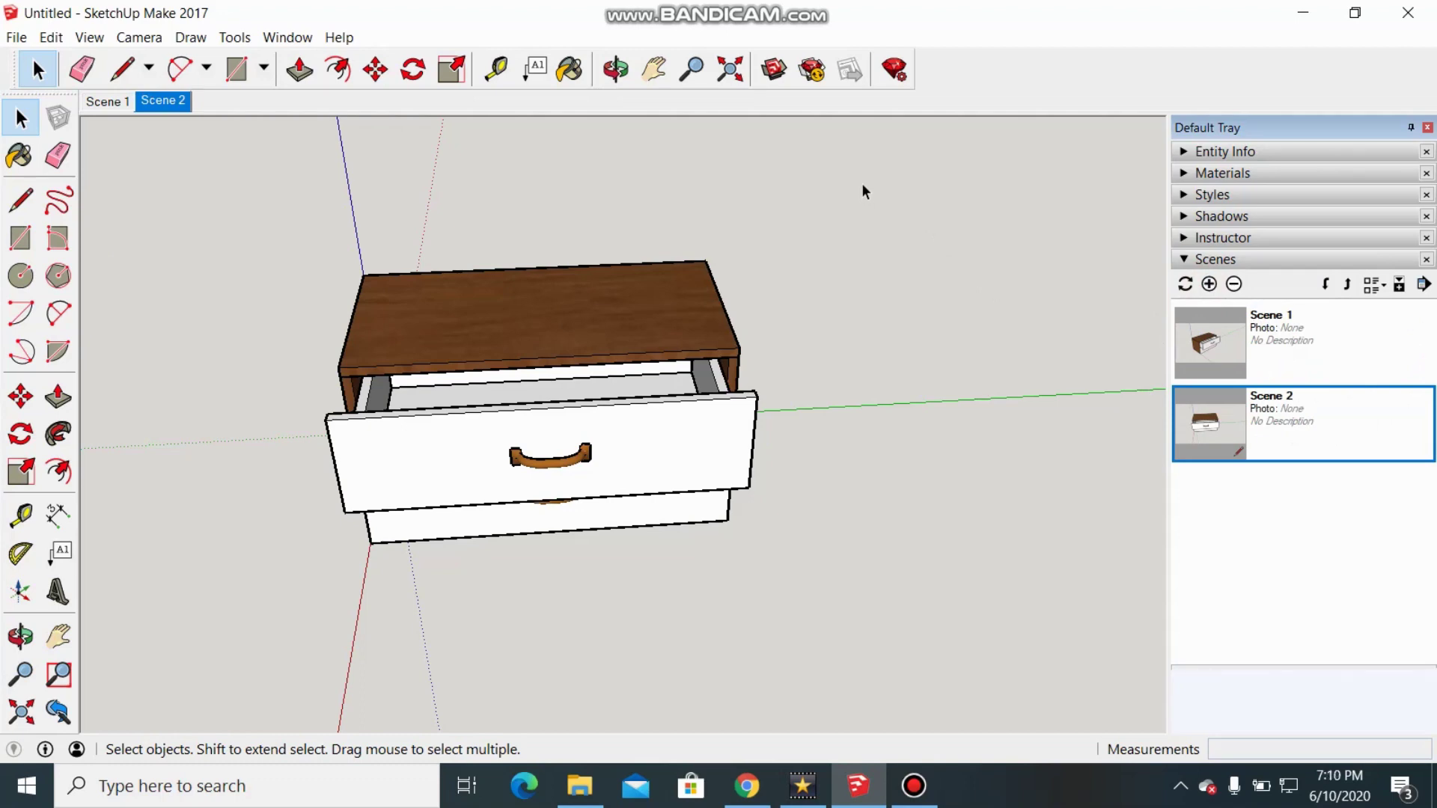
Add a third scene showing the cabinet from above at an angle, looking into the open upper drawer with the green-axis side visible
key("o")
left_click_drag(860, 183, 657, 290)
key("space")
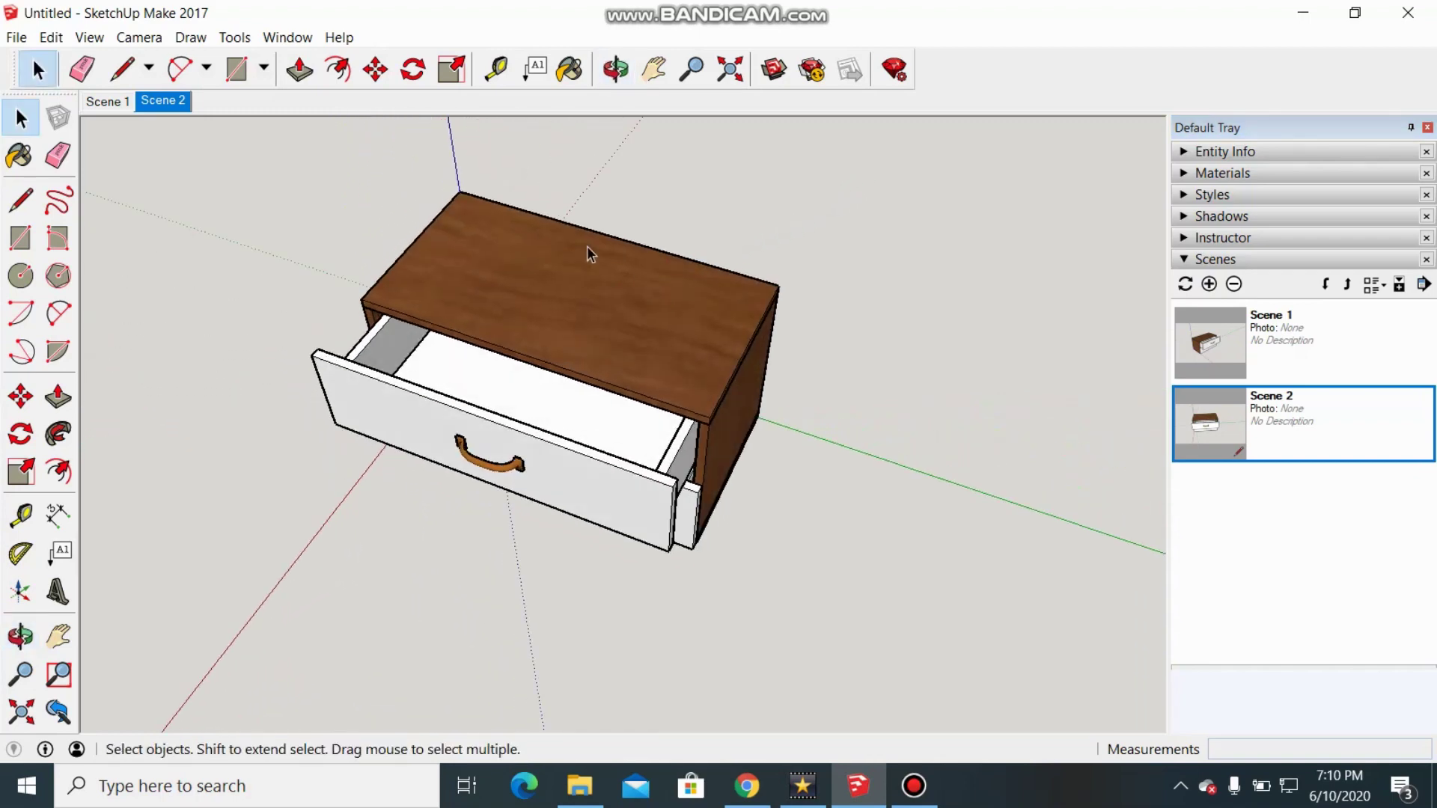
left_click(1211, 286)
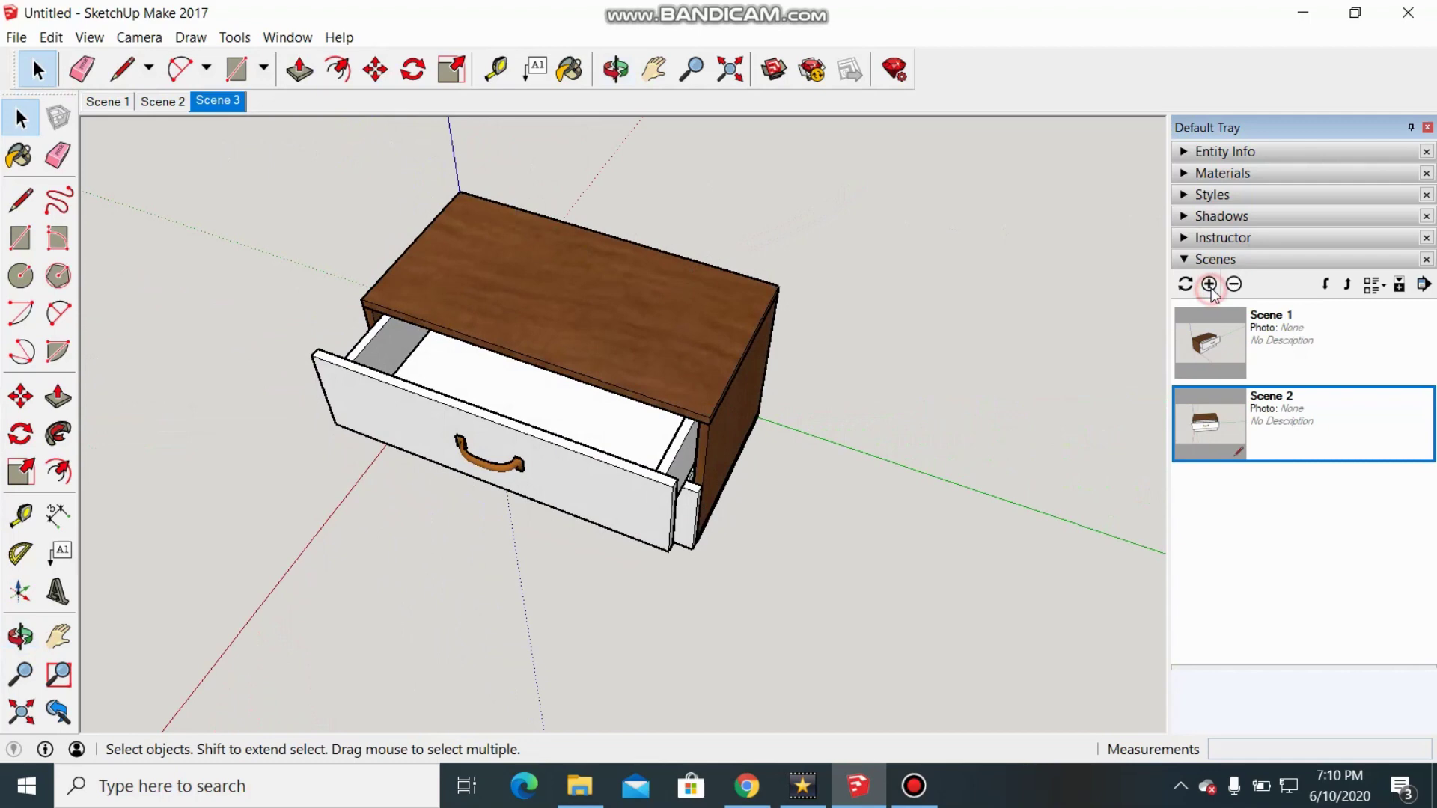
Add a fourth scene showing the cabinet from a lower angle, with its veneered side panel and both drawer handles visible
key("o")
left_click_drag(886, 566, 748, 449)
key("space")
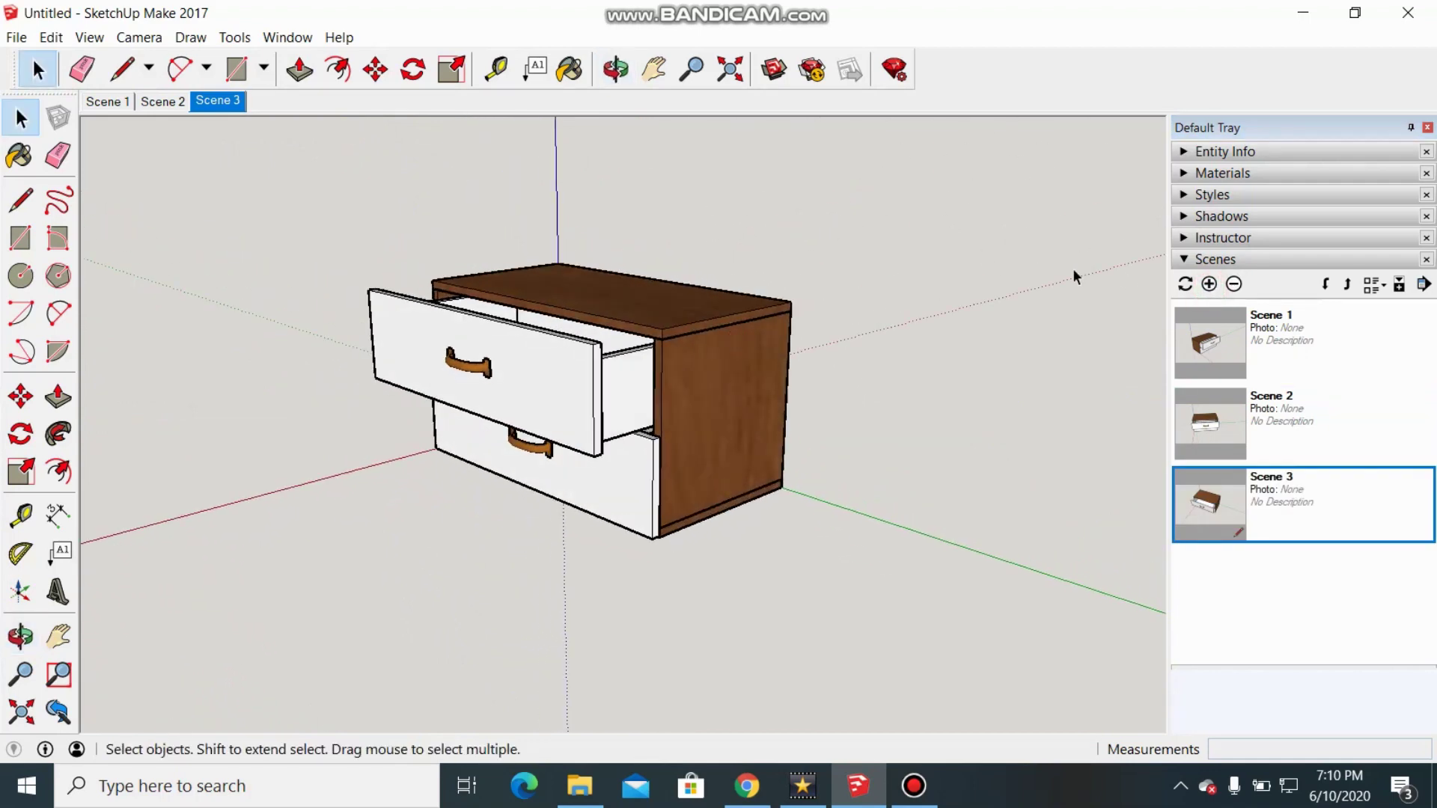
left_click(1209, 285)
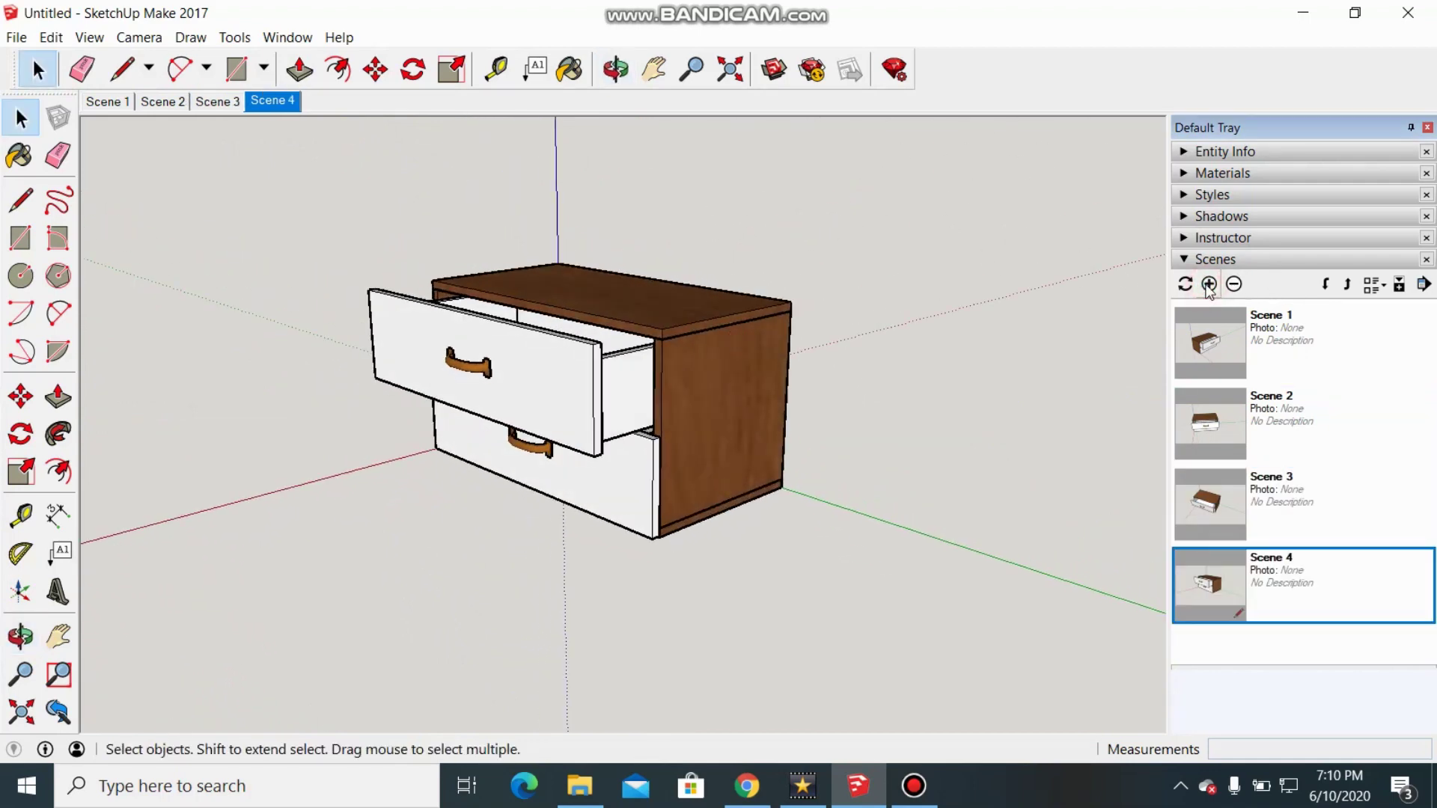
Preview the camera transitions by going through Scene 1, Scene 2, Scene 3 and Scene 4 in order
left_click(106, 103)
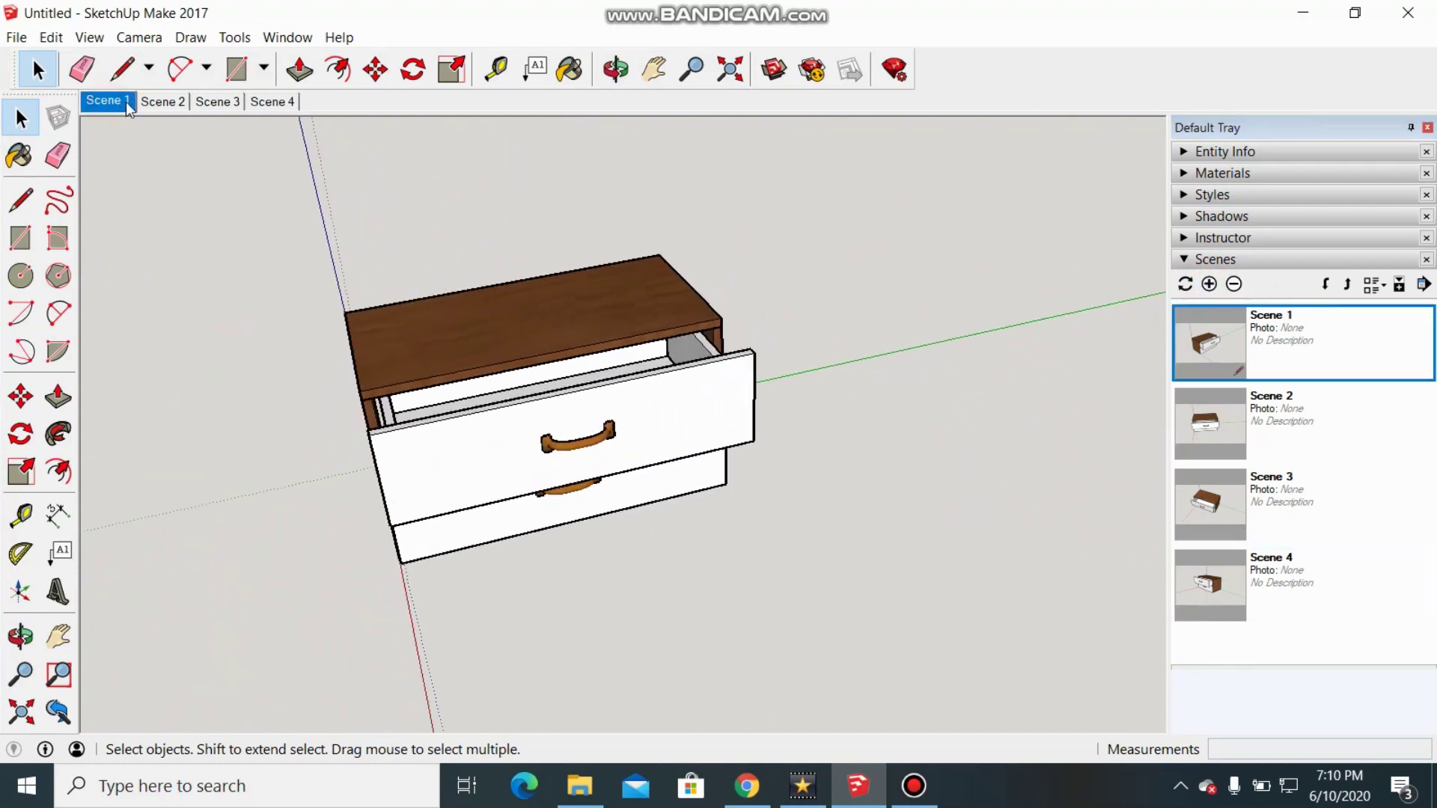
left_click(159, 102)
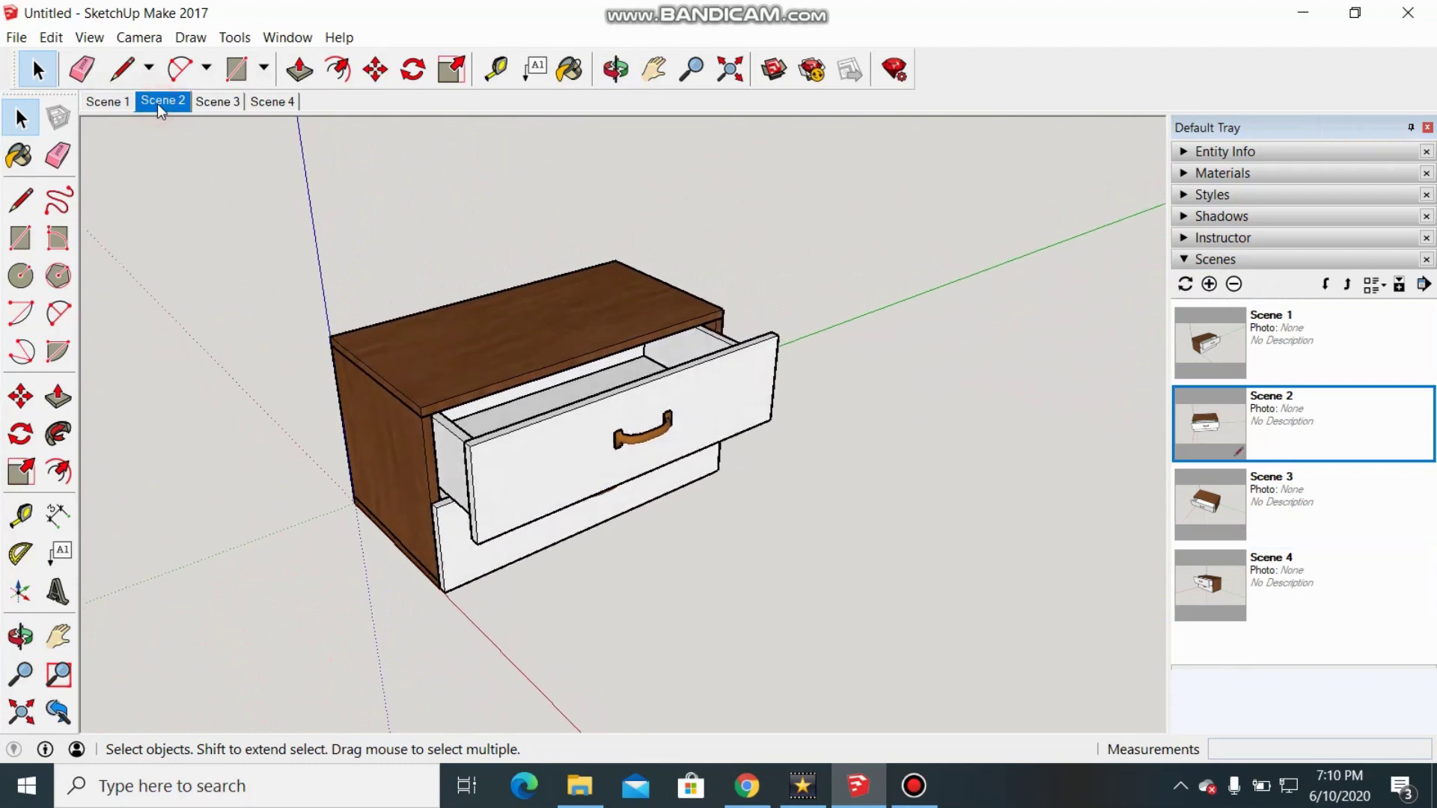
left_click(225, 108)
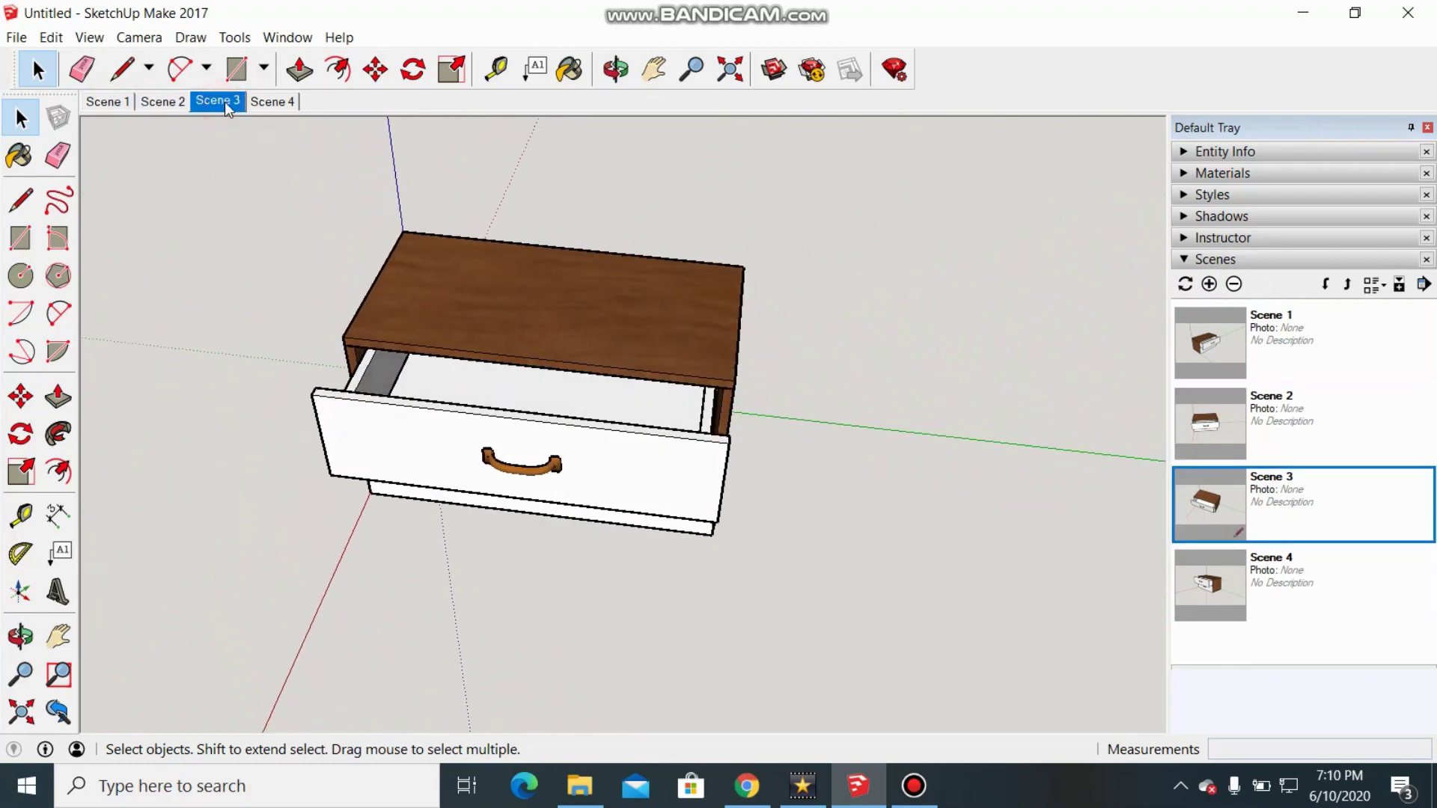
left_click(265, 110)
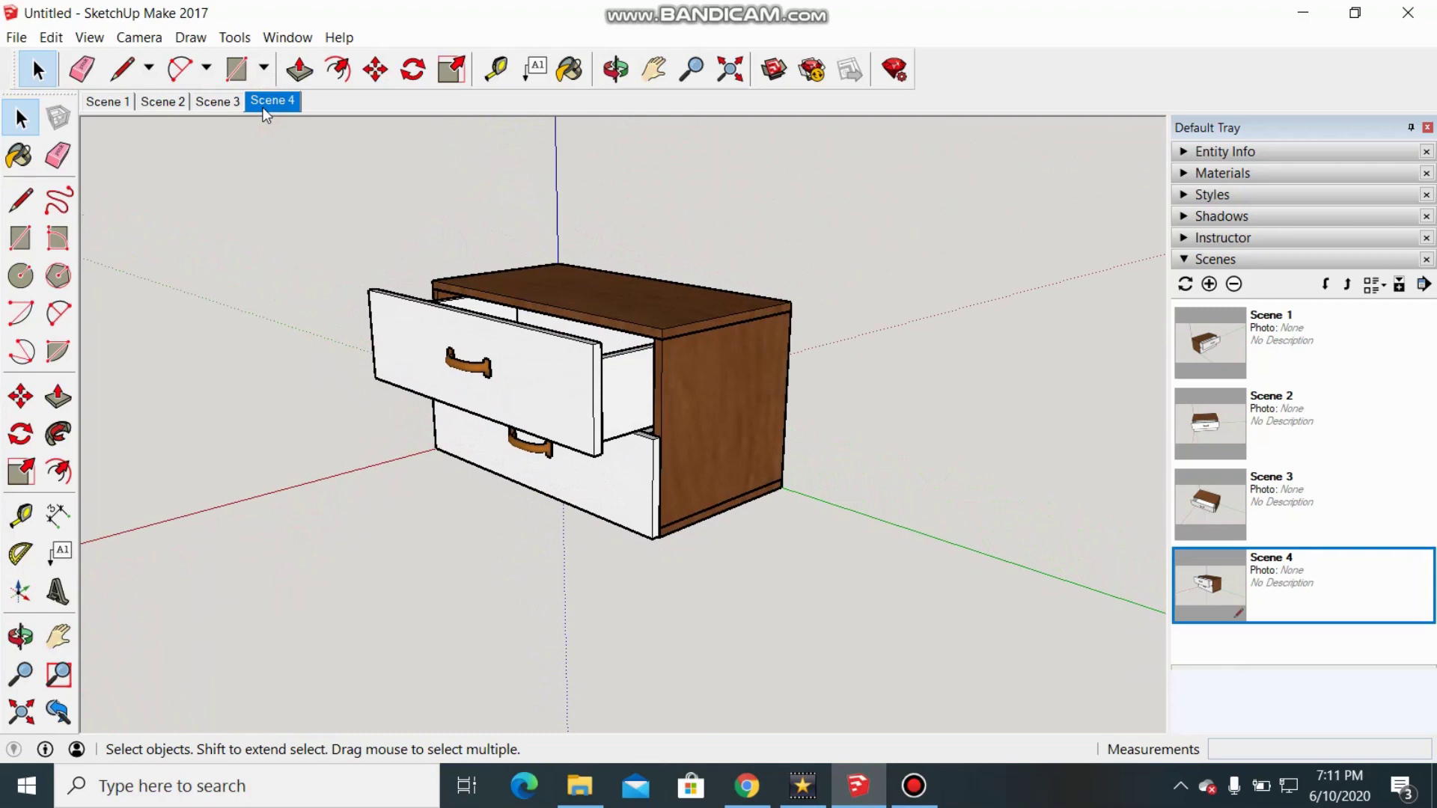
Export the scene animation as an H.264 MP4 video named Untitled to the Desktop and open the exported video for playback
left_click(17, 36)
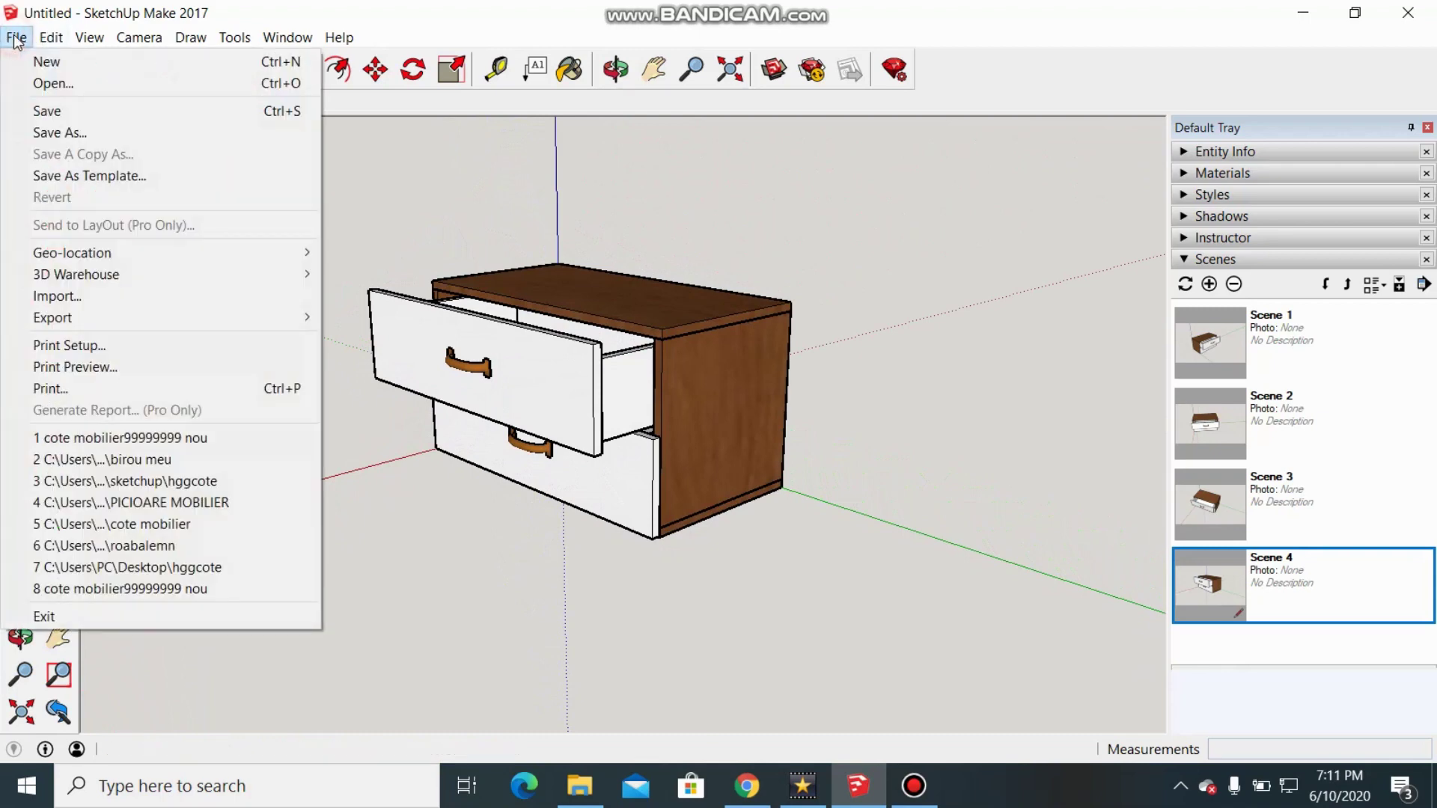
mouse_move(90, 318)
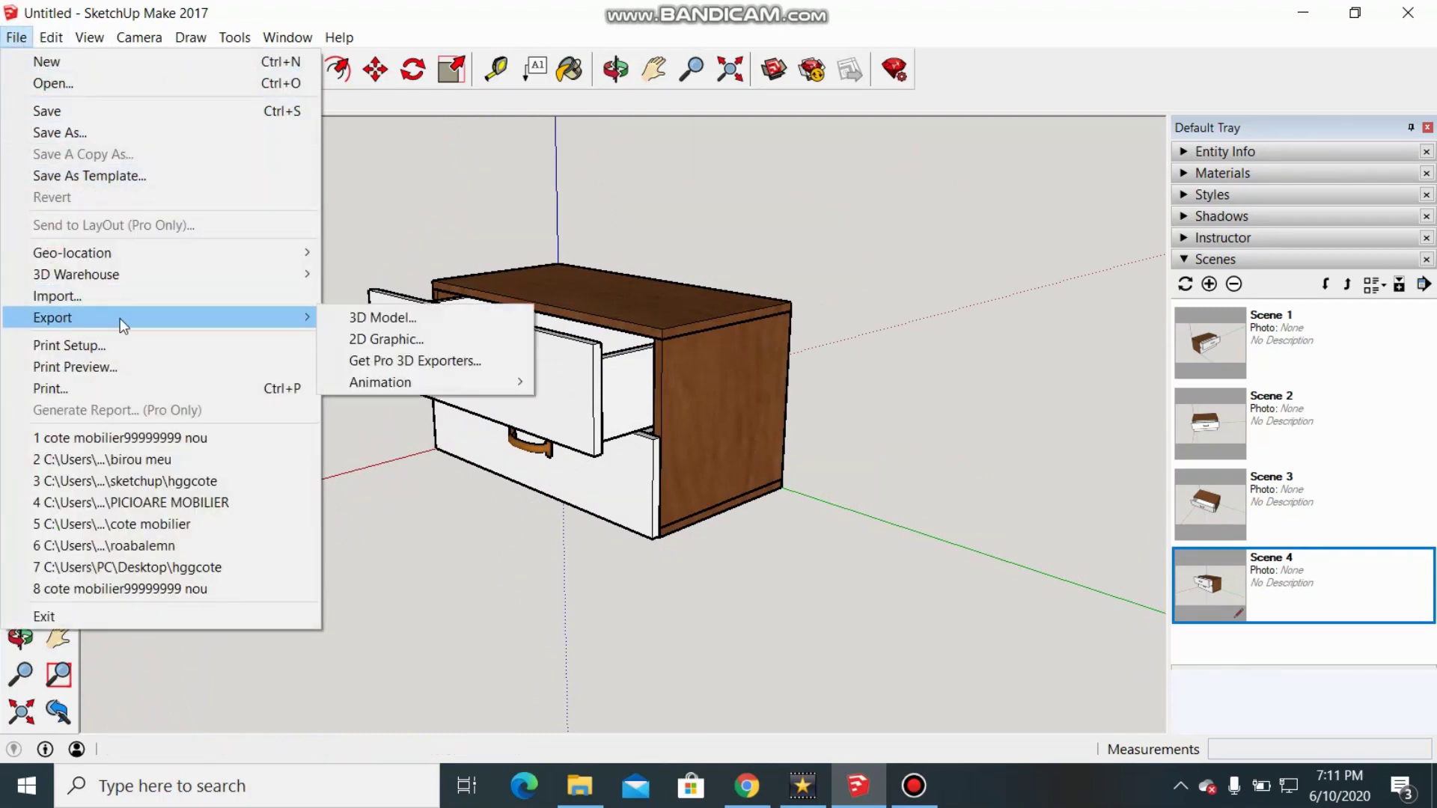
mouse_move(390, 382)
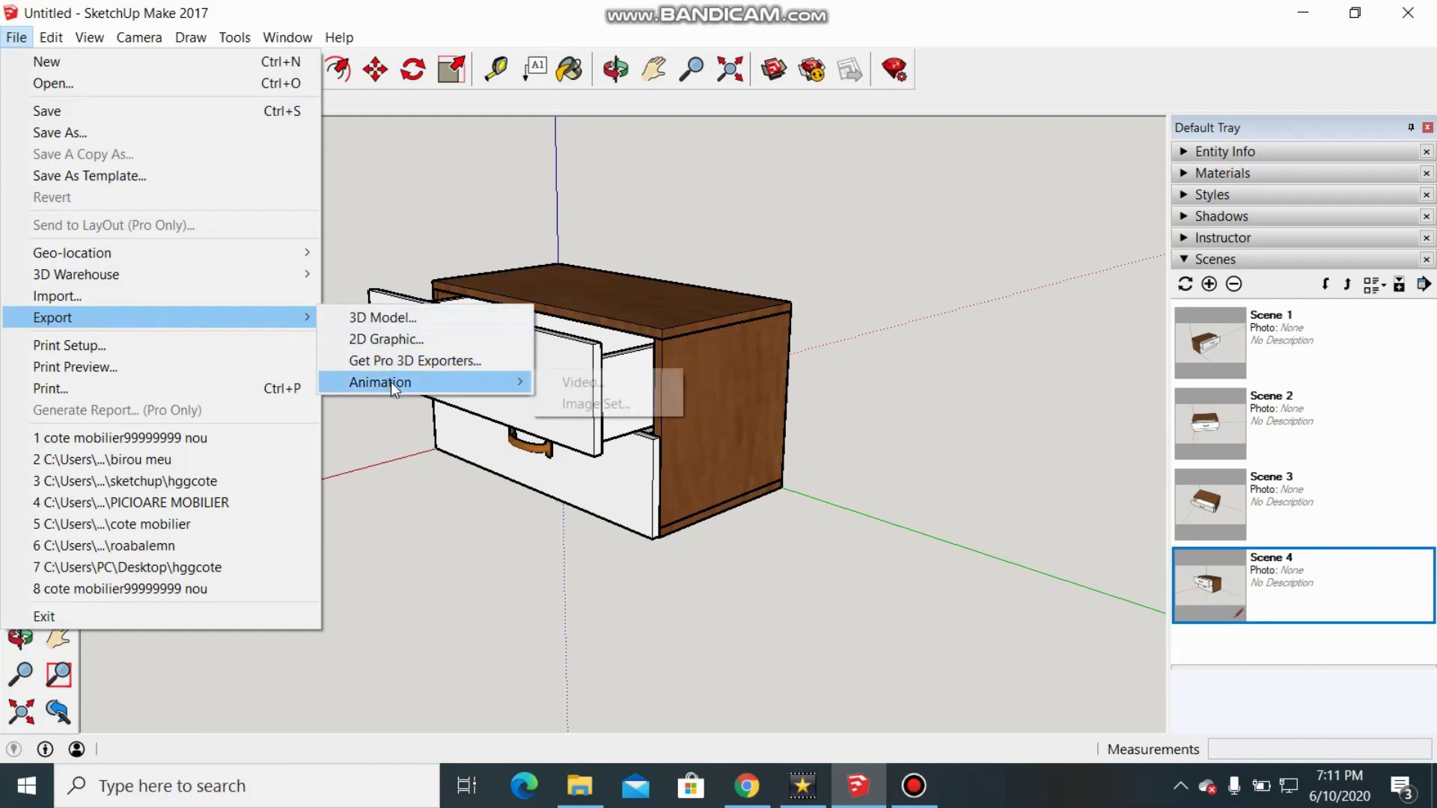
left_click(606, 384)
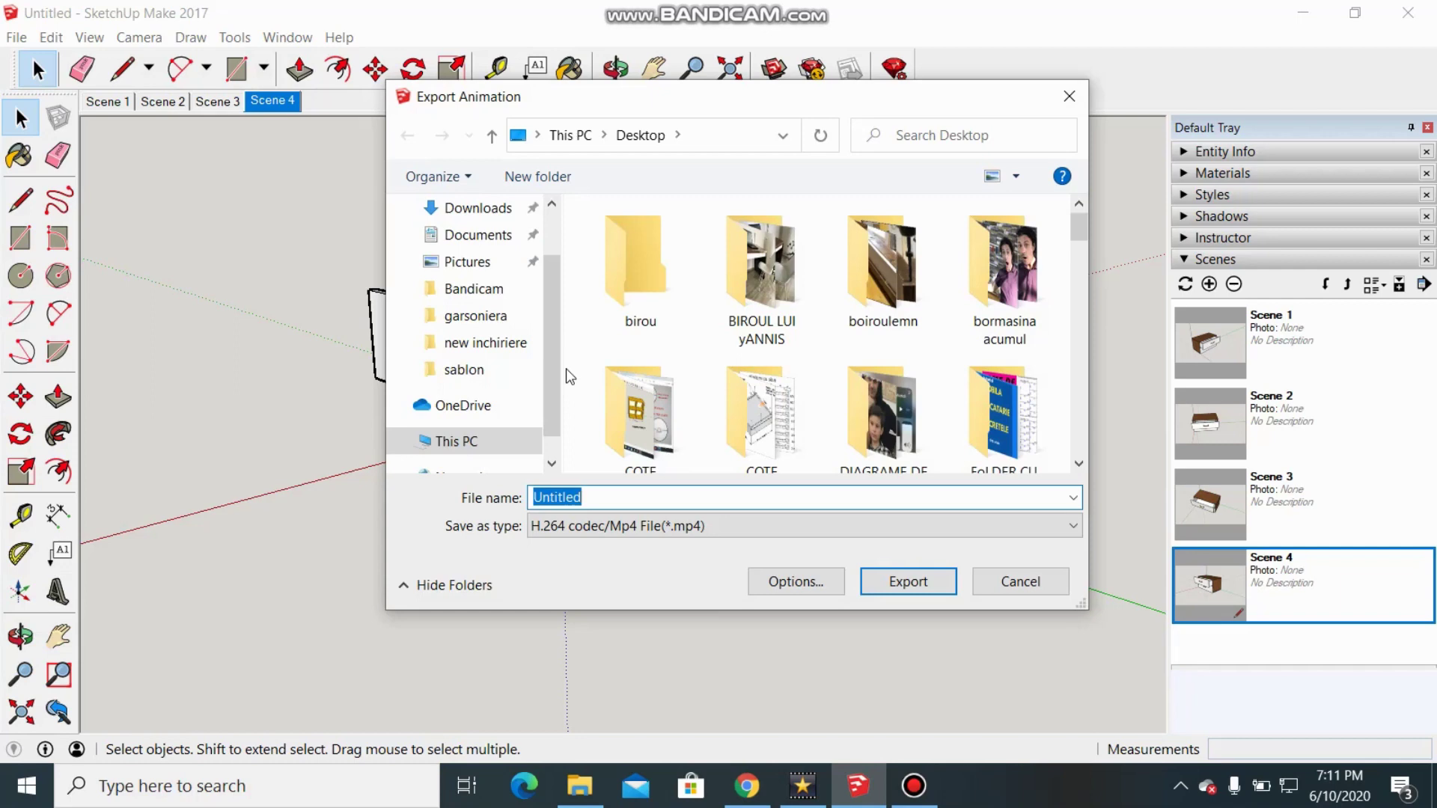
left_click_drag(552, 352, 553, 311)
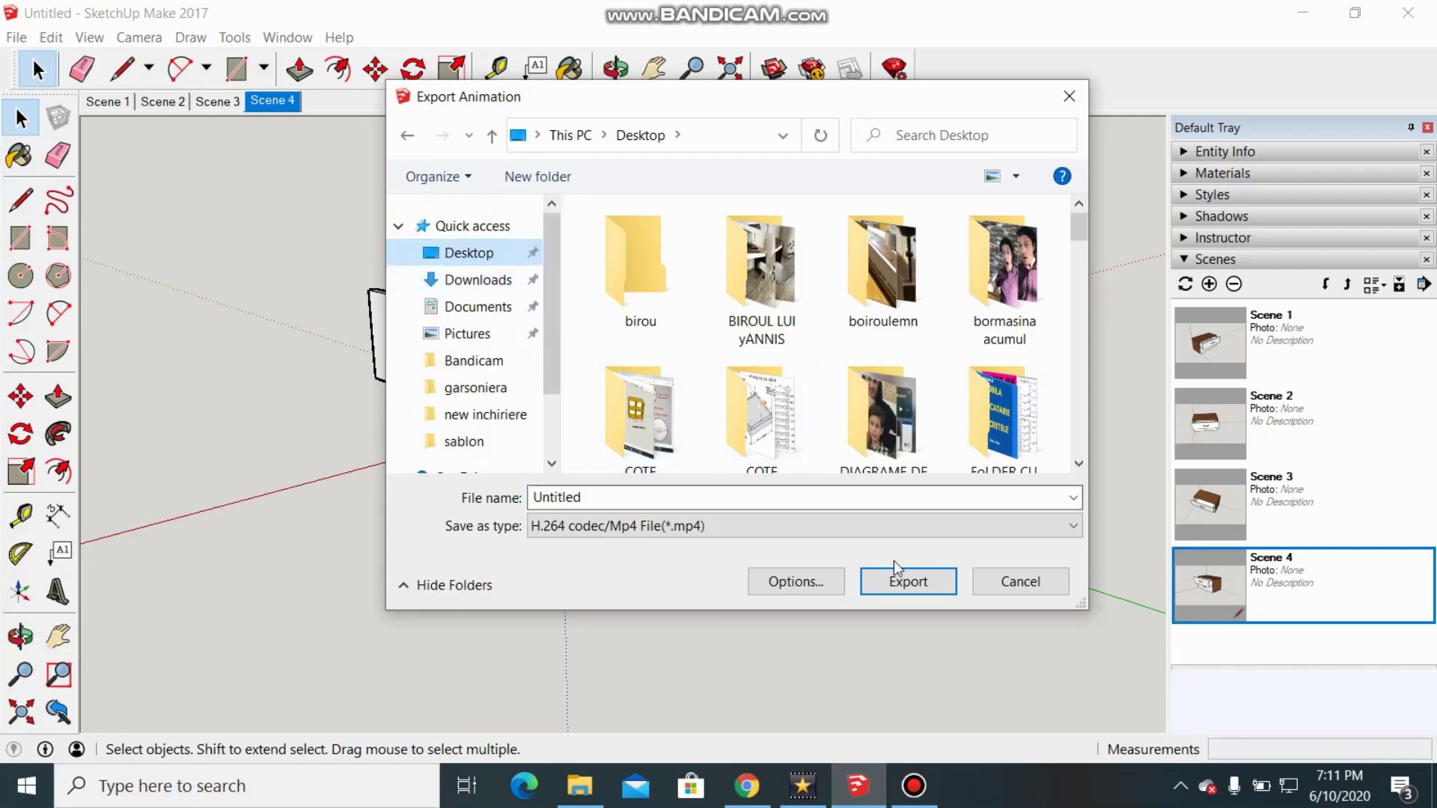
left_click(910, 583)
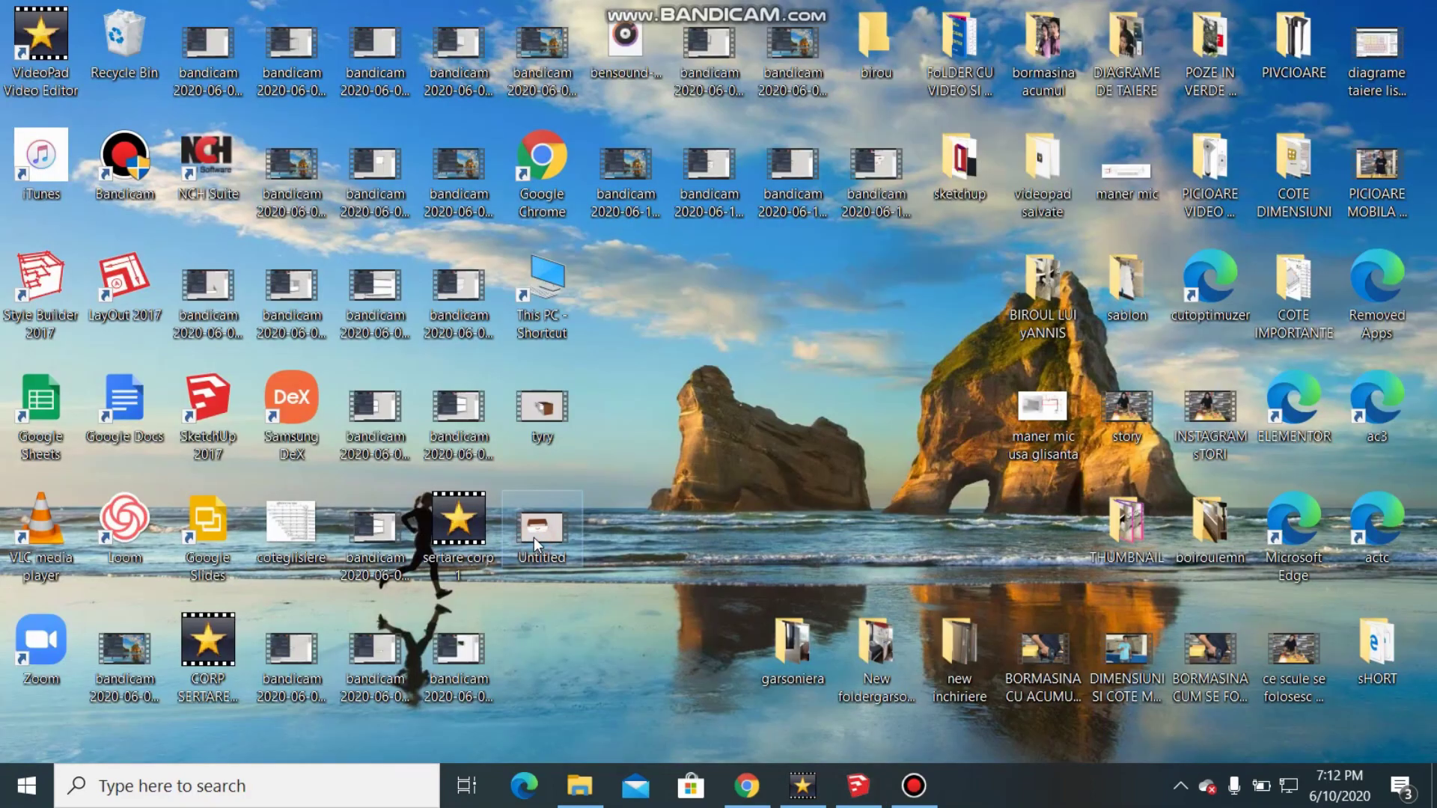
double_click(533, 537)
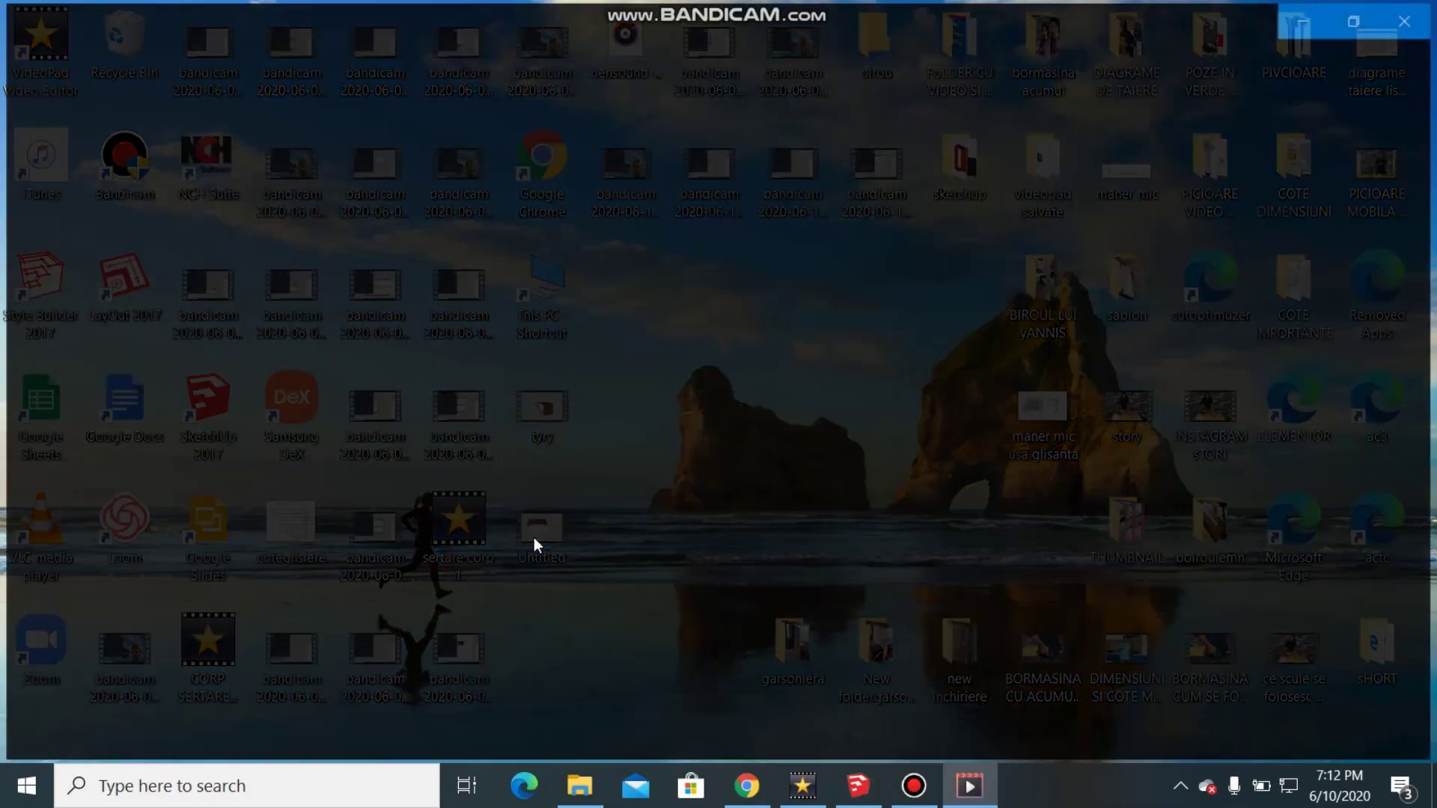